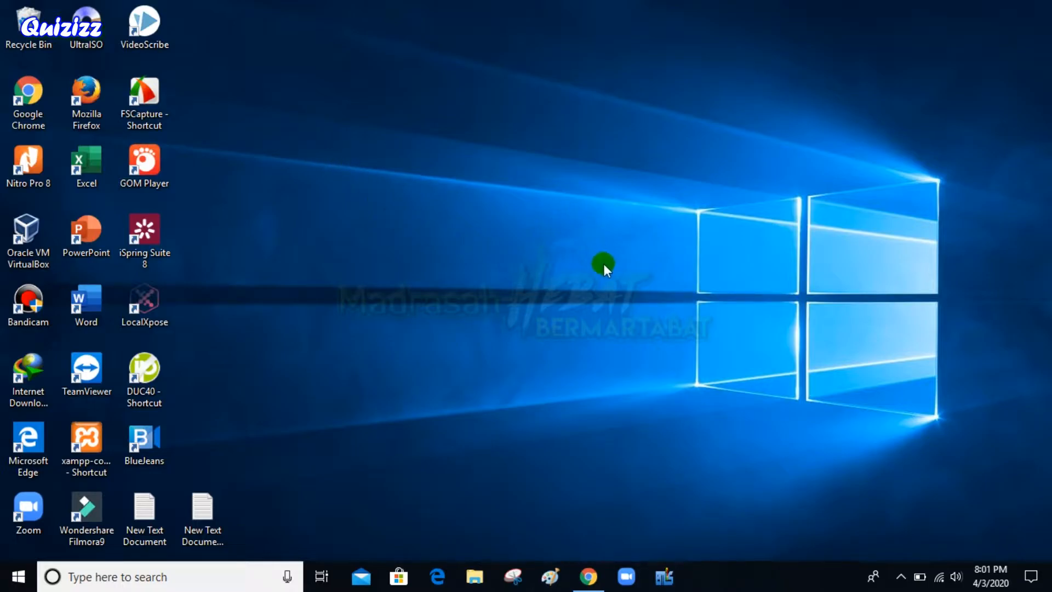
# Bring Chrome back up and load the quizizz.com home page from the address bar
pyautogui.click(591, 578)
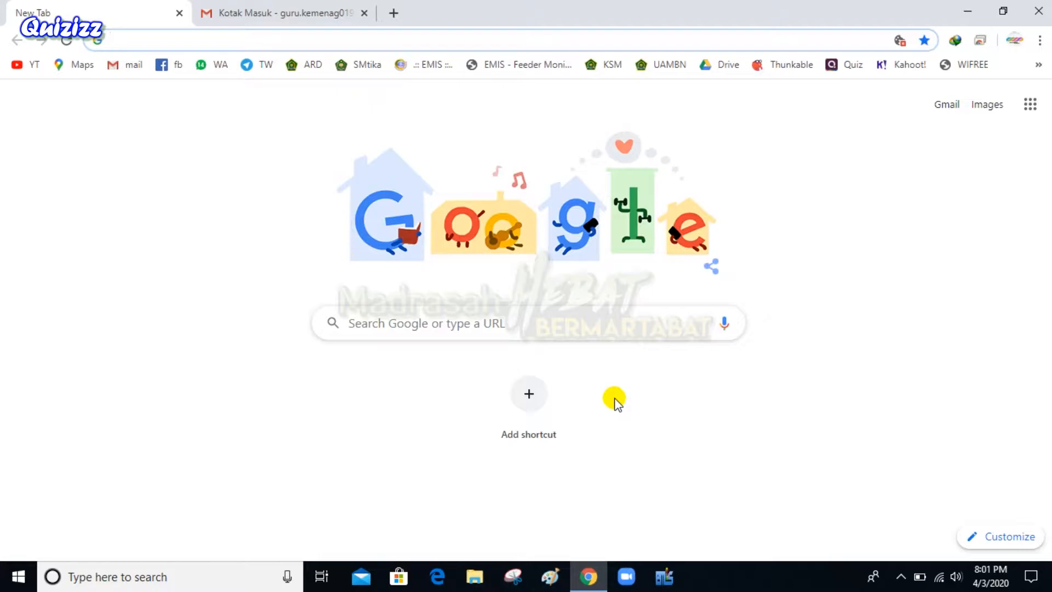
pyautogui.write('quizz')
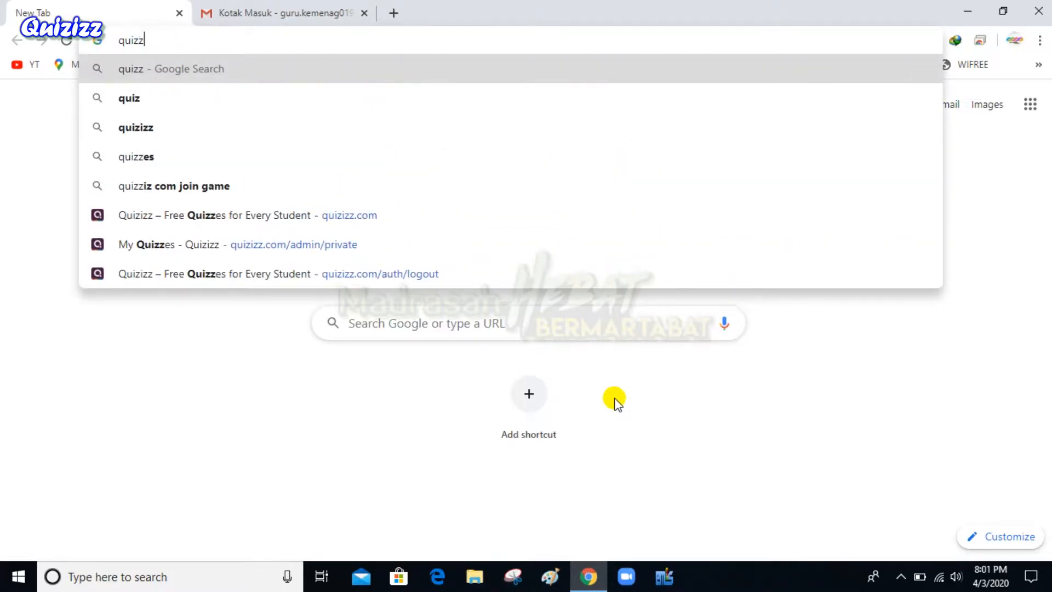
pyautogui.press('BackSpace')
pyautogui.write('izz.com')
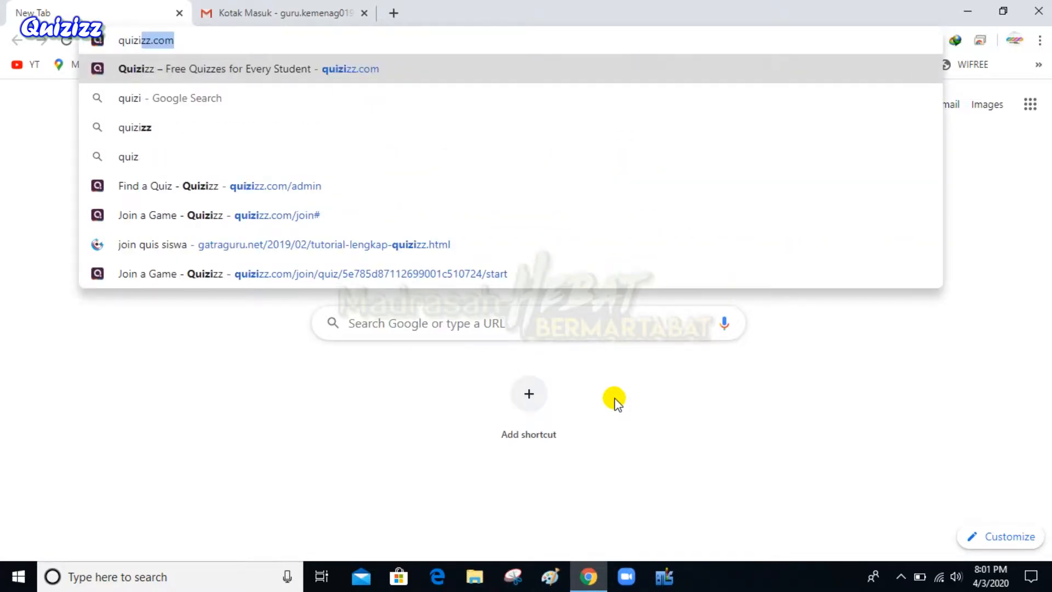
pyautogui.press('Return')
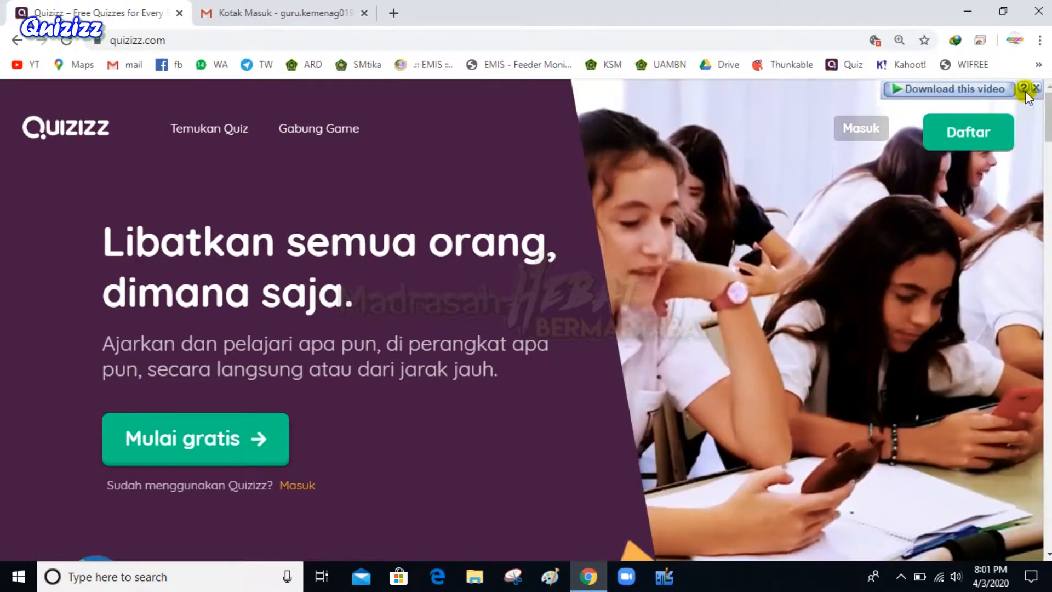
# Dismiss the video download prompt and open the Quizizz Daftar sign-up page
pyautogui.click(1034, 88)
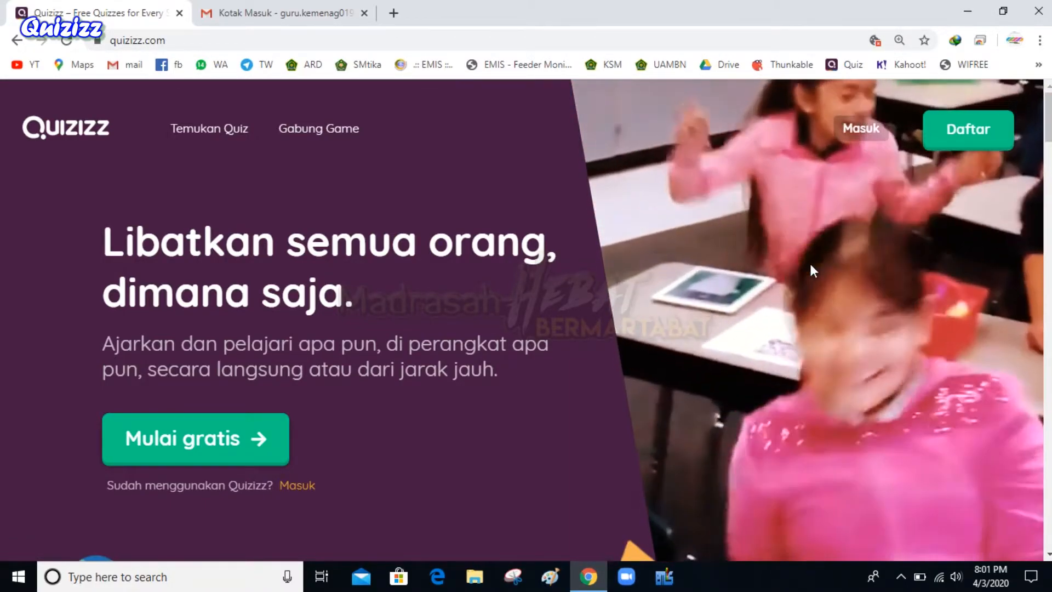
pyautogui.click(873, 116)
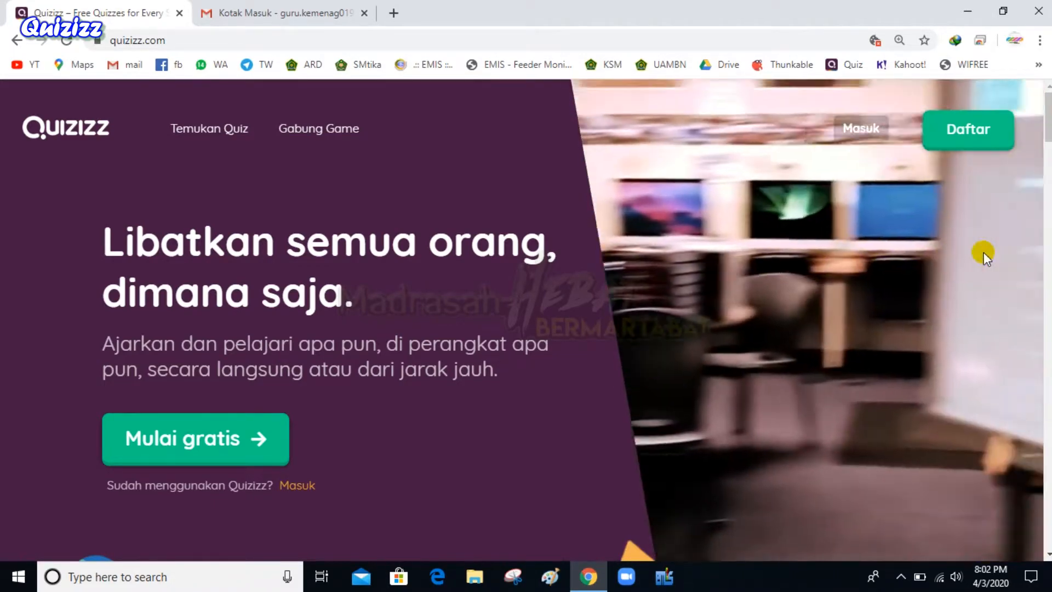
pyautogui.click(982, 128)
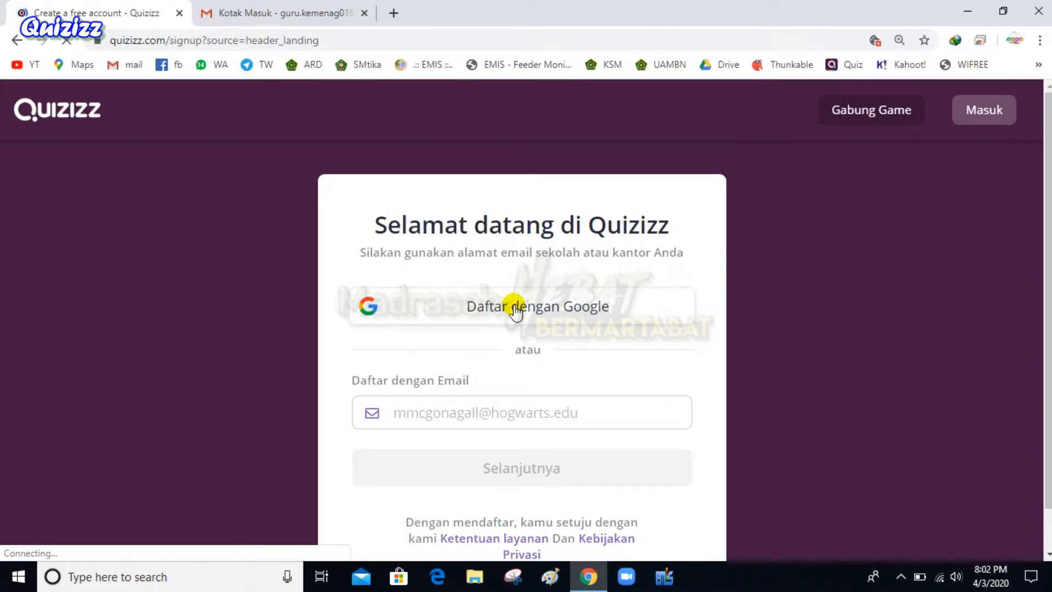
# Enter the sign-up e-mail address and continue with Selanjutnya
pyautogui.click(475, 419)
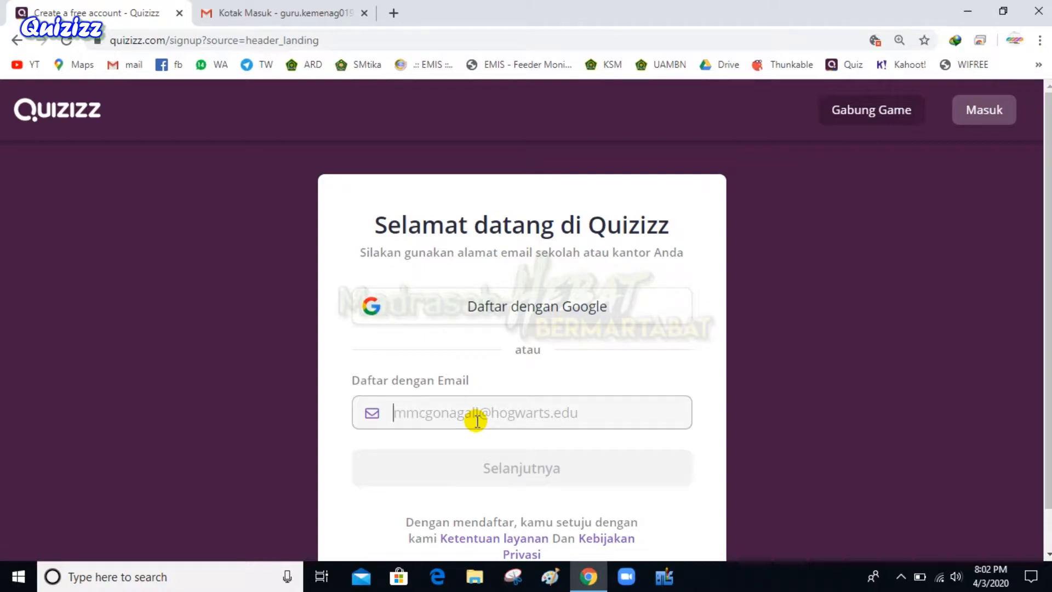
pyautogui.write('93113')
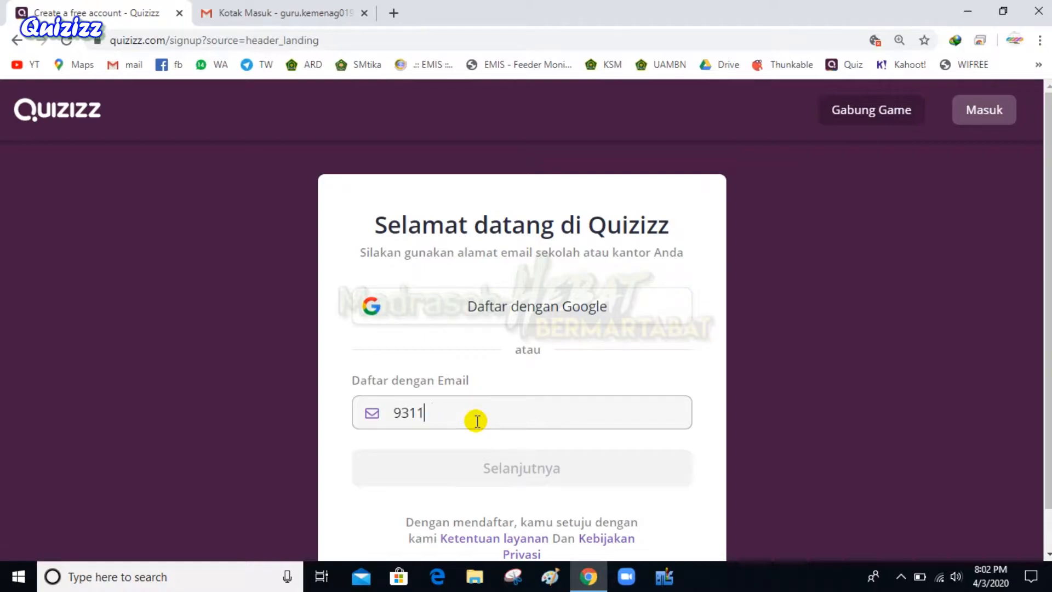
pyautogui.press('BackSpace')
pyautogui.press('BackSpace')
pyautogui.press('BackSpace')
pyautogui.press('BackSpace')
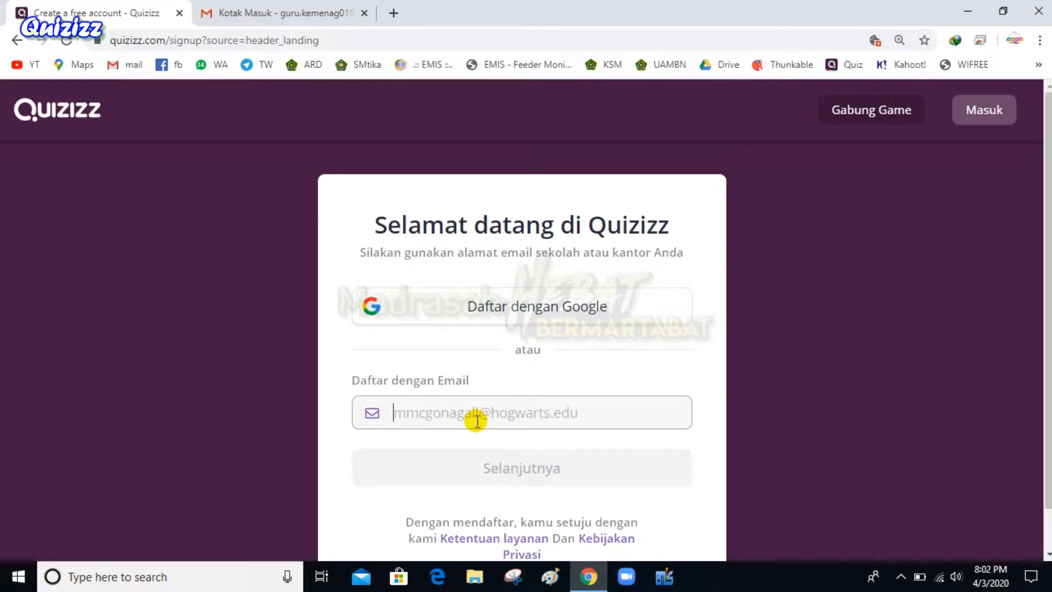
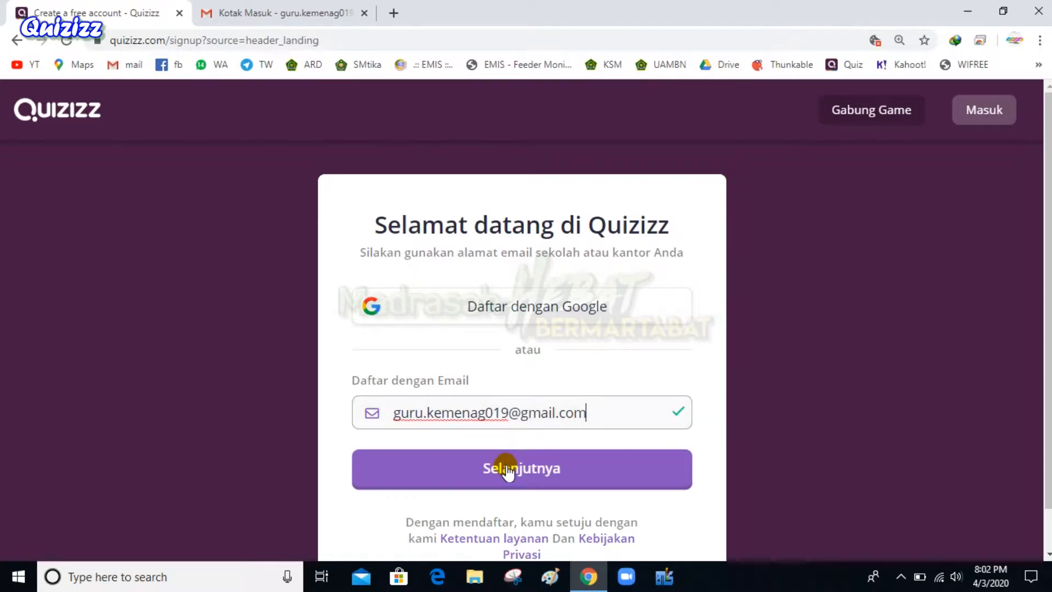
pyautogui.click(507, 470)
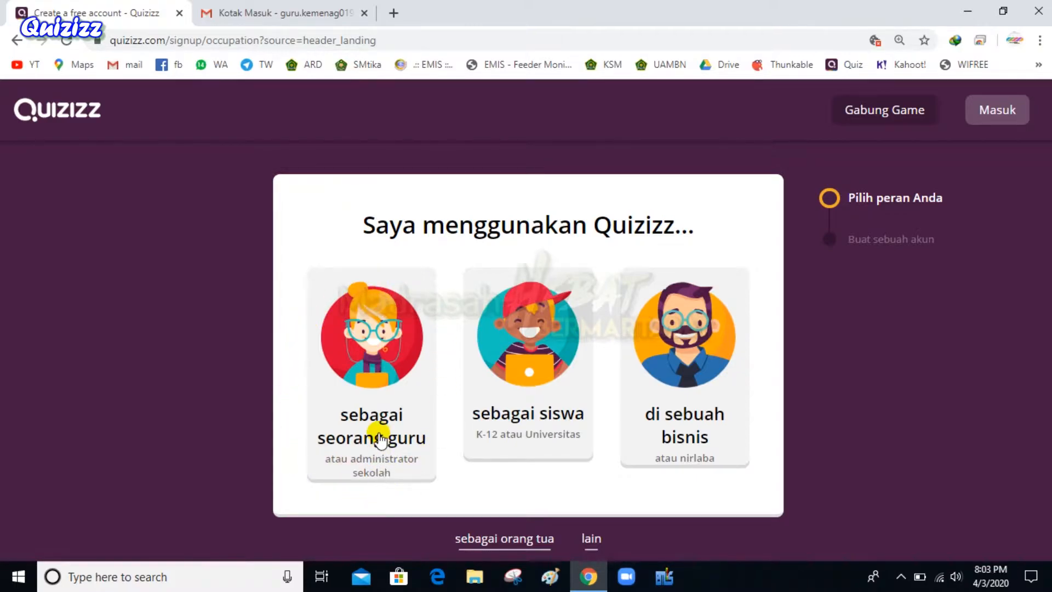
# Sign up as a teacher, choose title Mr., and enter the first name
pyautogui.click(366, 378)
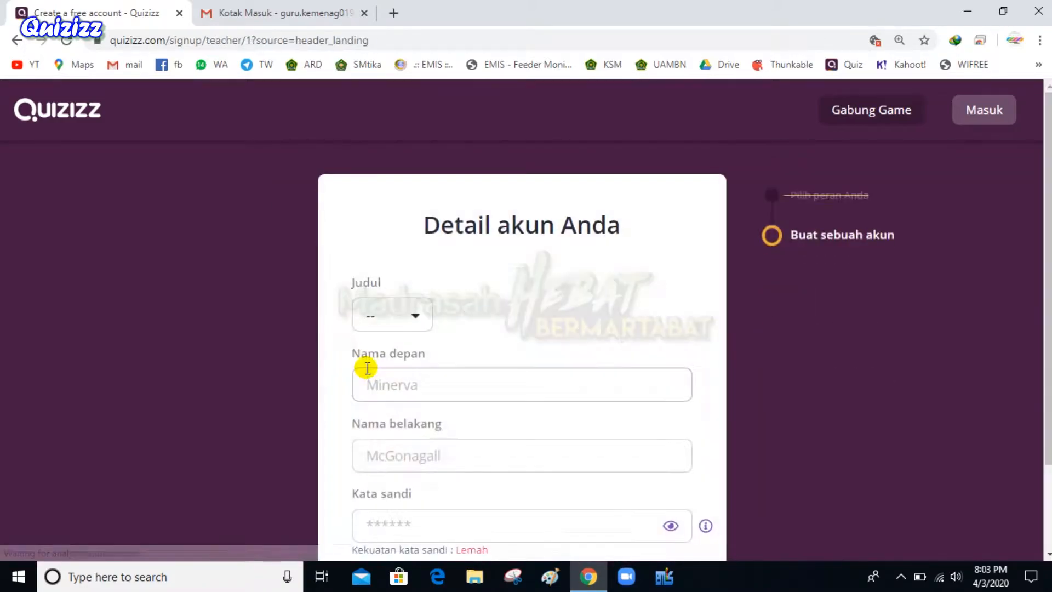
pyautogui.click(423, 323)
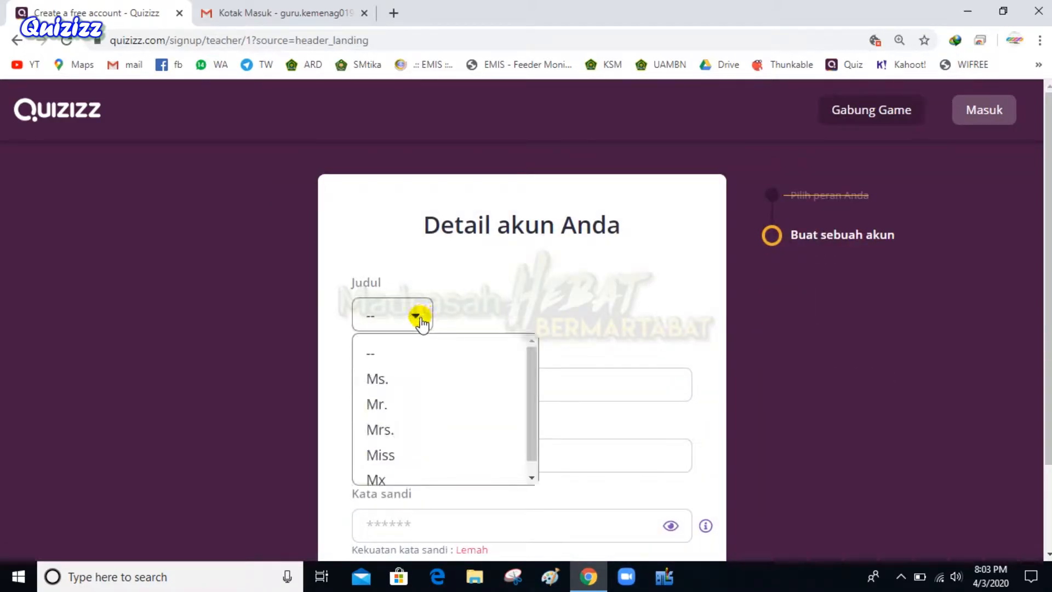
pyautogui.click(386, 408)
pyautogui.click(399, 388)
pyautogui.write('Hafid')
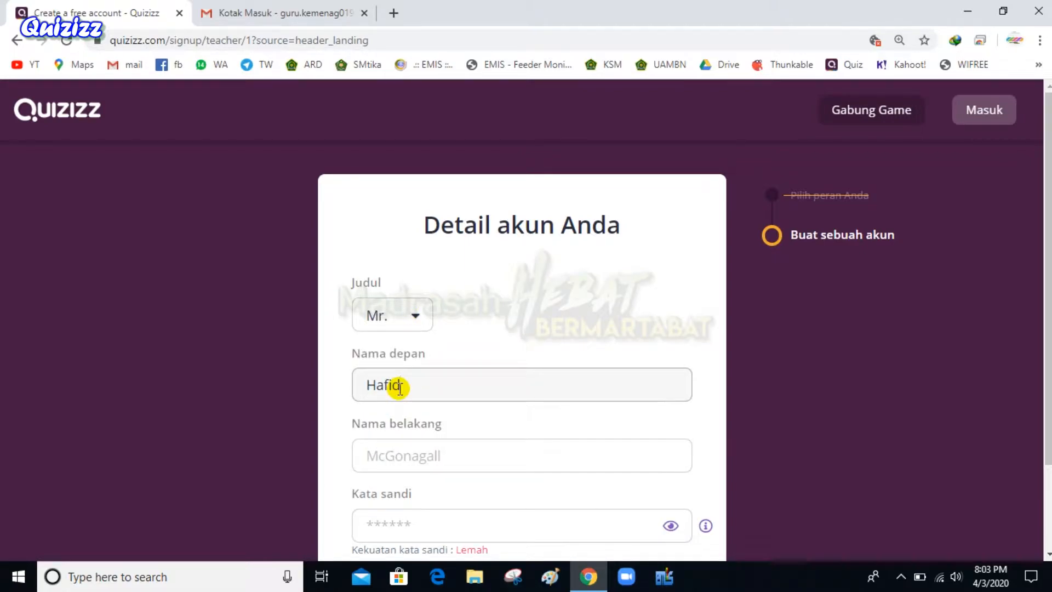
# Fill in the last name and a password, then submit the account details
pyautogui.click(385, 451)
pyautogui.write('Ra')
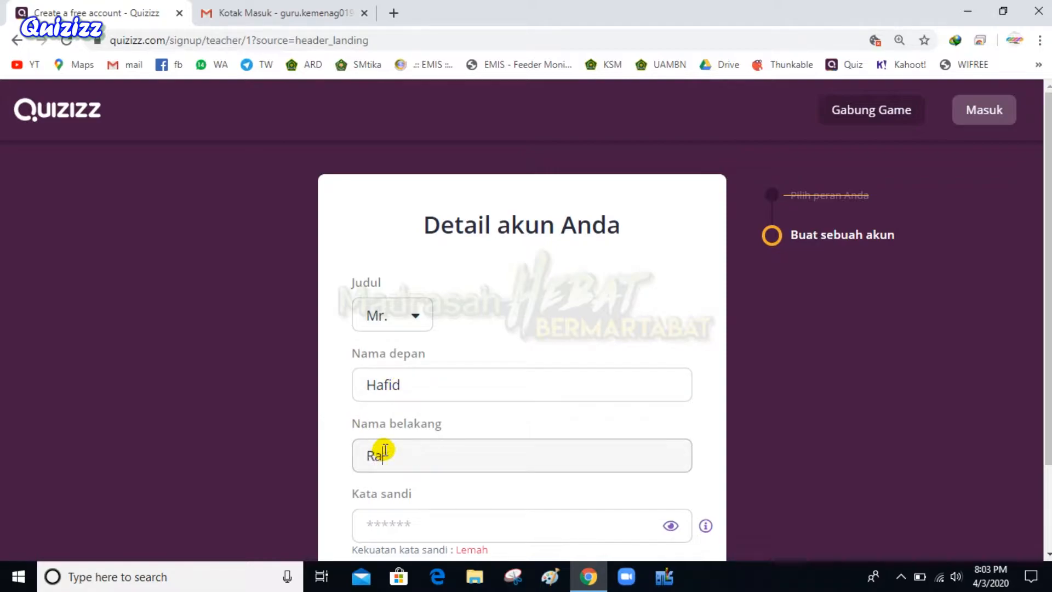
pyautogui.scroll(-1, 395, 466)
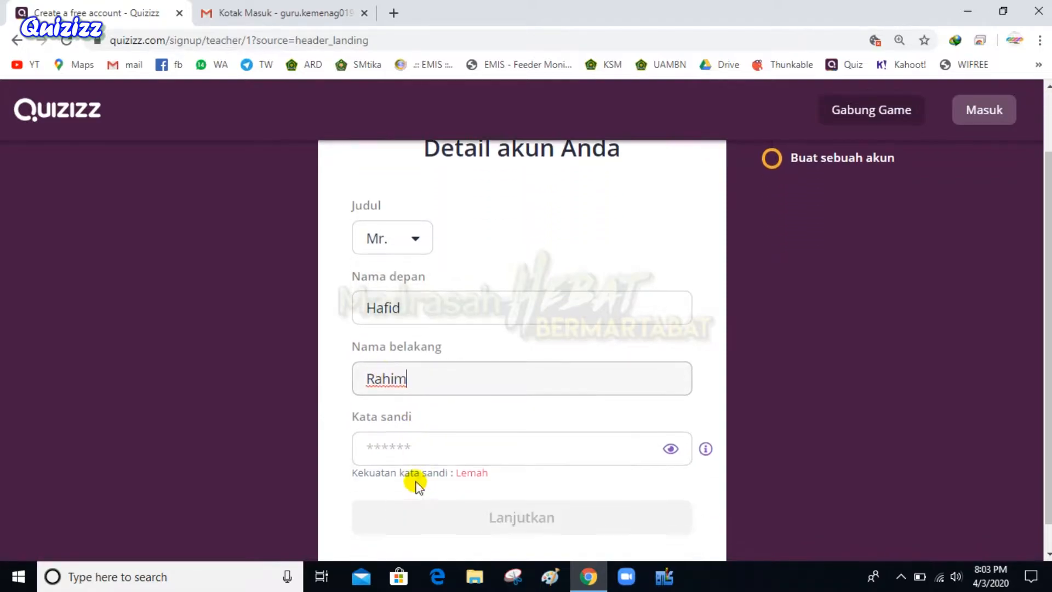
pyautogui.click(417, 450)
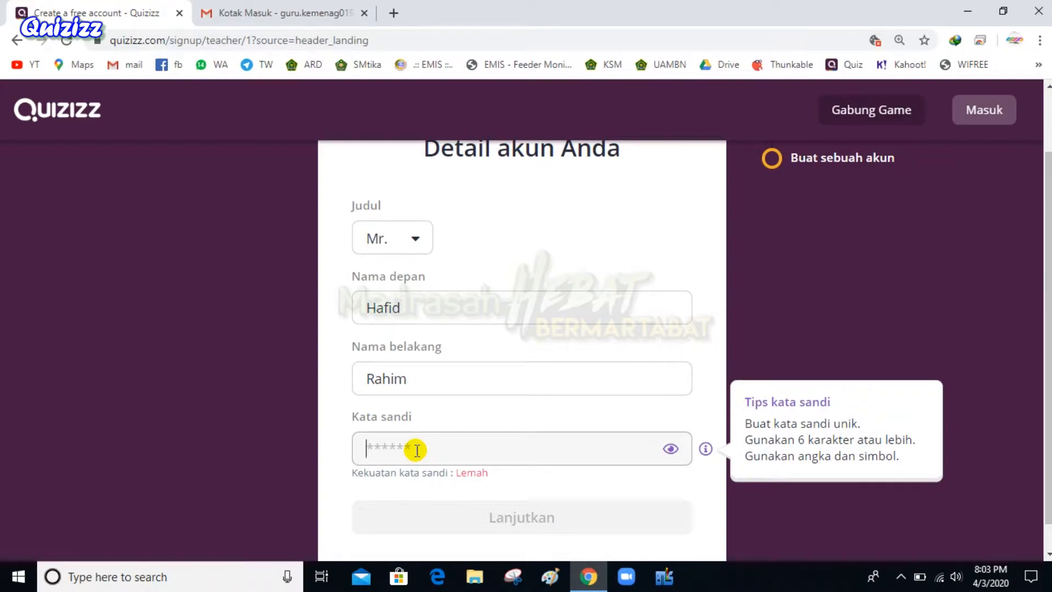
pyautogui.write('*******')
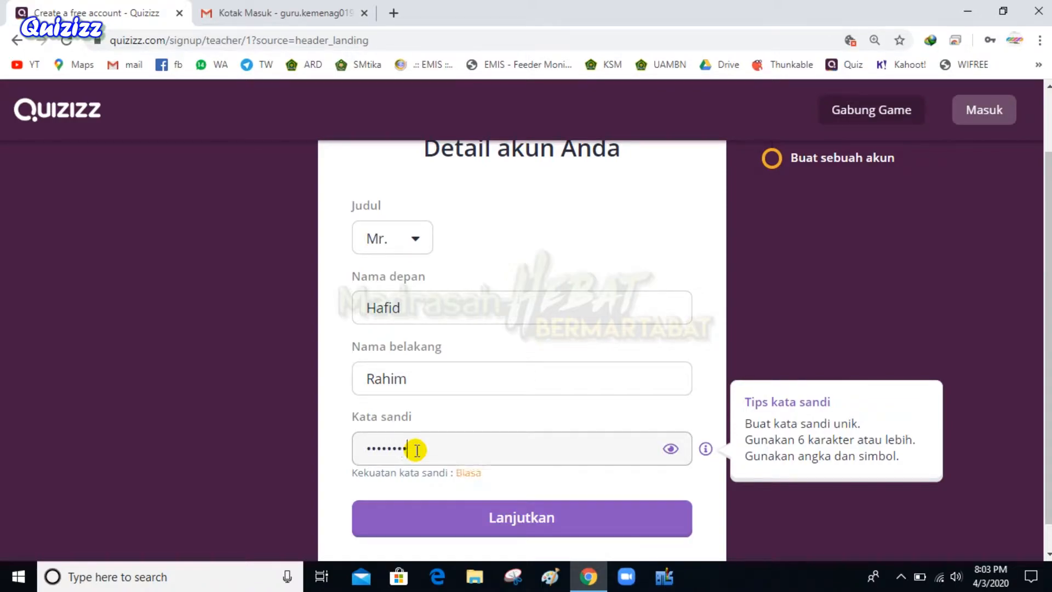
pyautogui.scroll(-1, 493, 447)
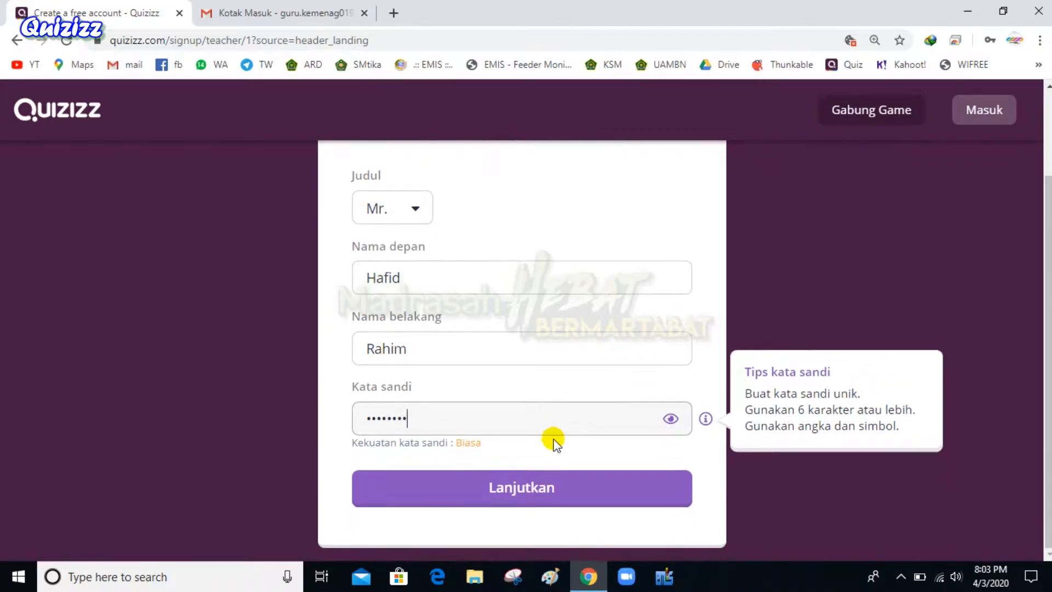
pyautogui.click(542, 490)
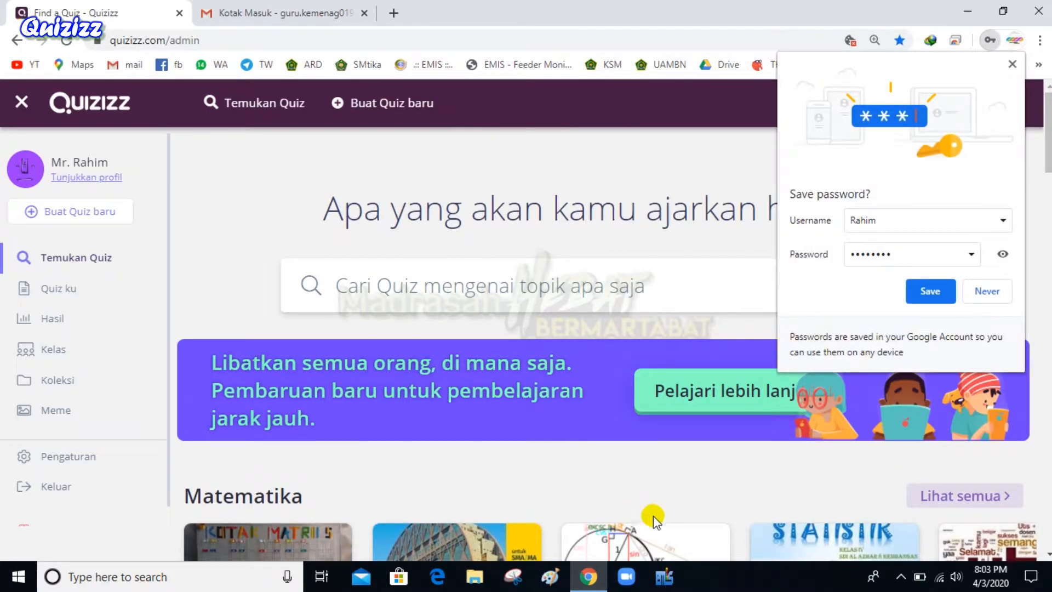
pyautogui.click(986, 290)
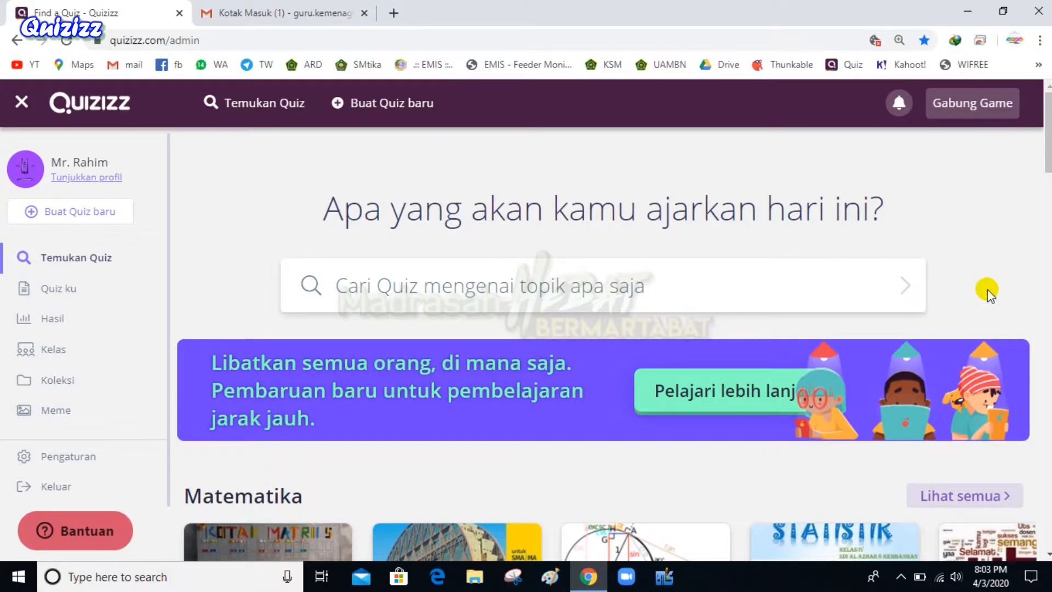
pyautogui.hotkey('ctrl', 'f')
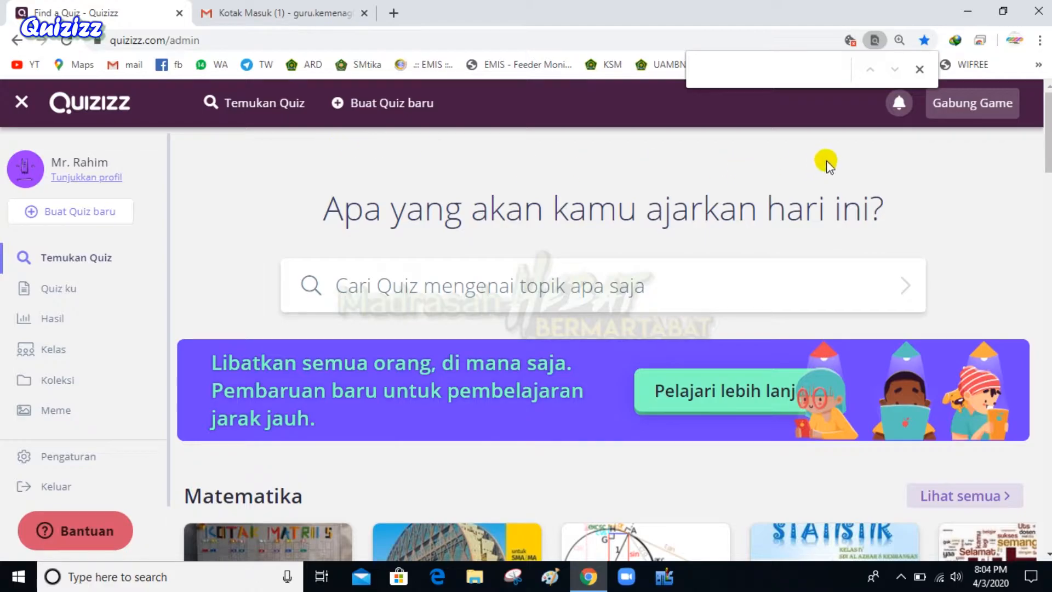
pyautogui.click(920, 69)
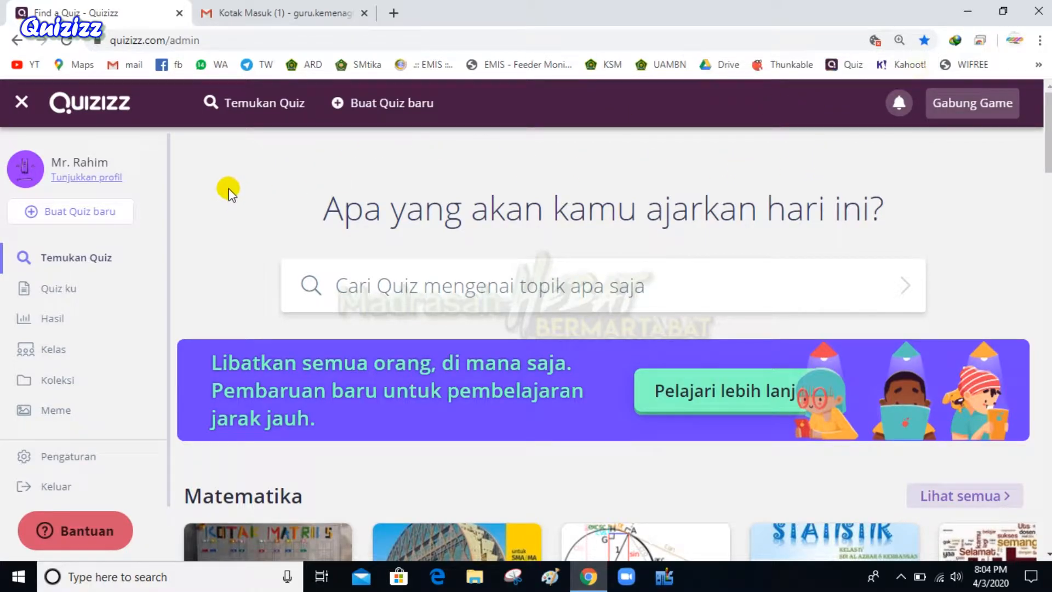
pyautogui.scroll(-2, 106, 386)
pyautogui.scroll(-6, 387, 396)
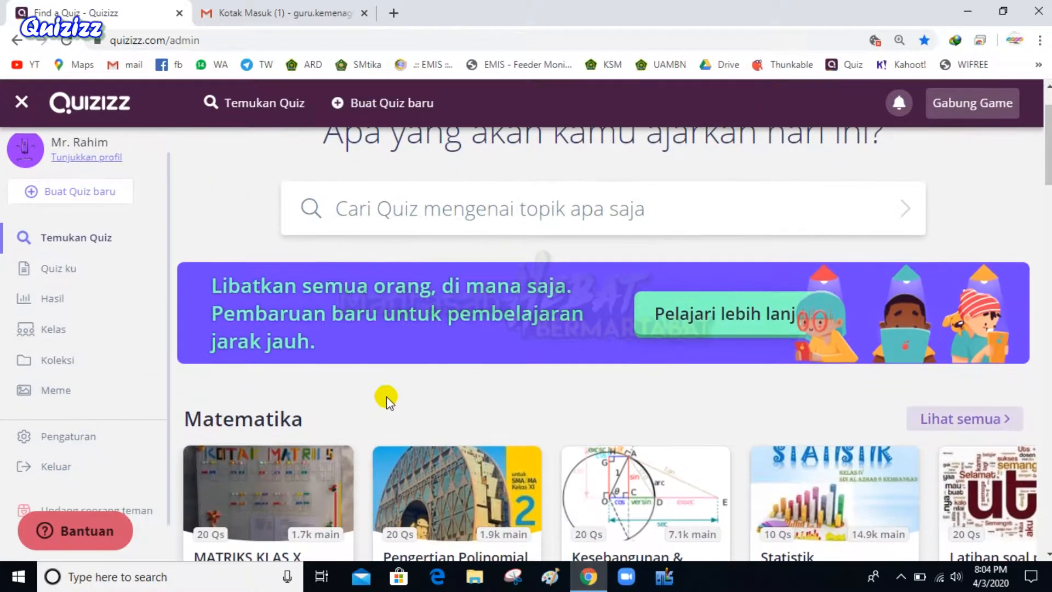
pyautogui.scroll(-4, 735, 435)
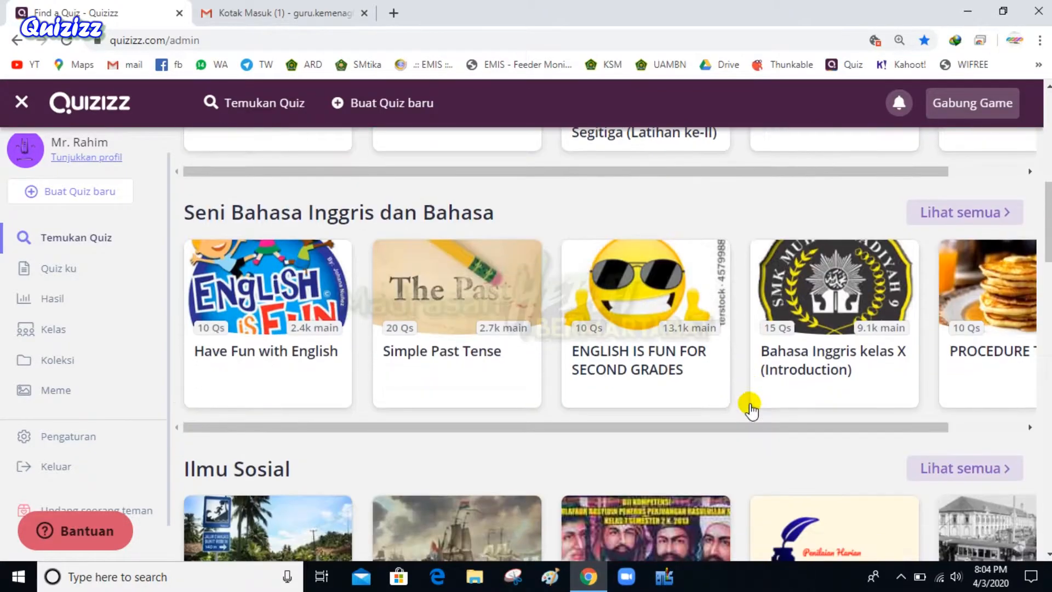
pyautogui.scroll(7, 515, 290)
pyautogui.scroll(-20, 542, 302)
pyautogui.scroll(-3, 577, 349)
pyautogui.scroll(15, 576, 351)
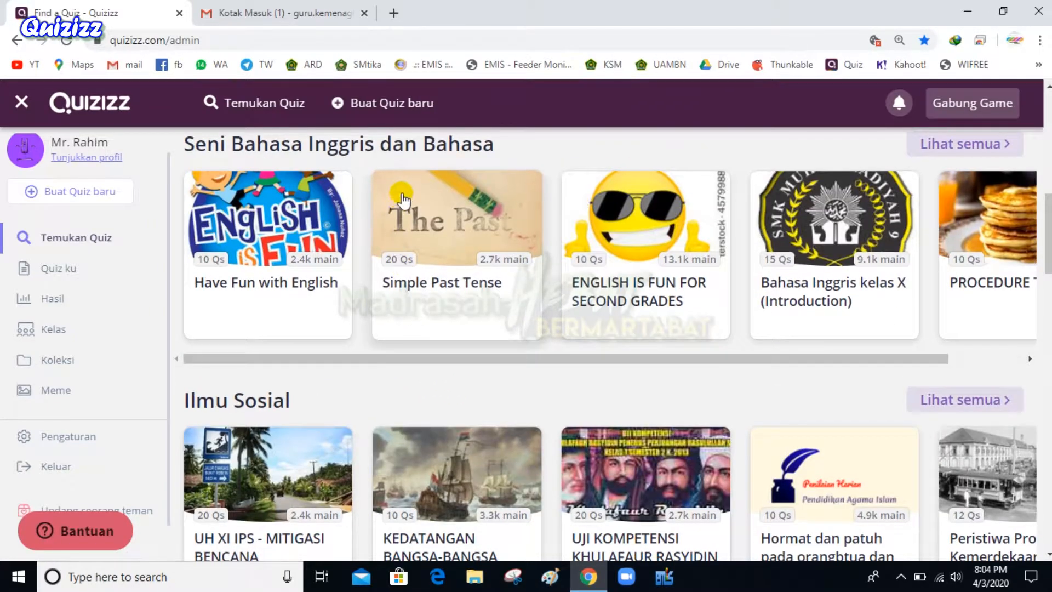
pyautogui.hotkey('ctrl', 'f')
pyautogui.scroll(1, 404, 193)
pyautogui.click(920, 69)
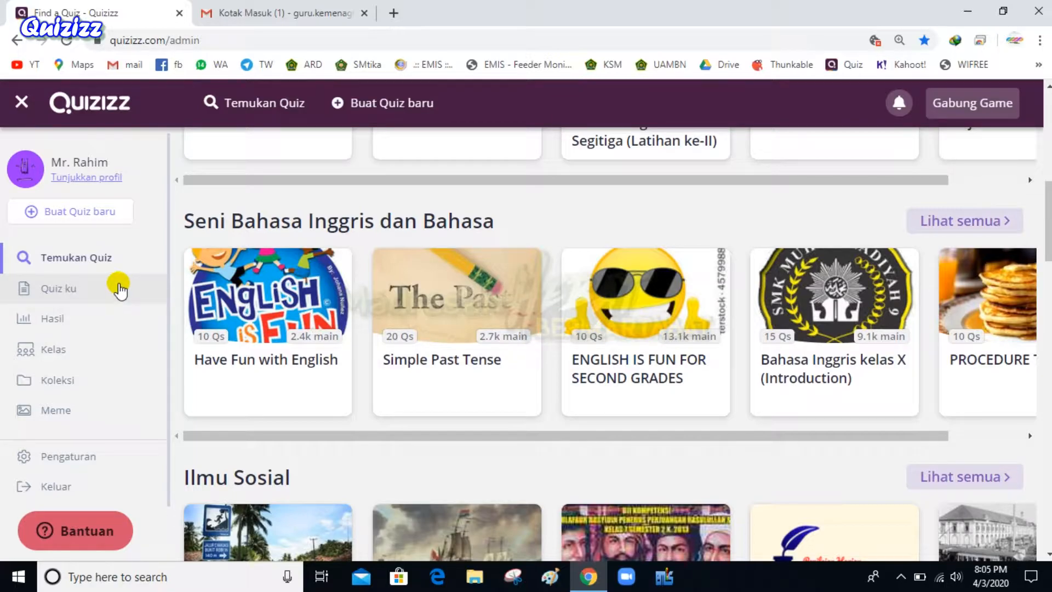
# Open the Quizizz email in Gmail, confirm the address, and return to Quizizz's home page
pyautogui.click(274, 7)
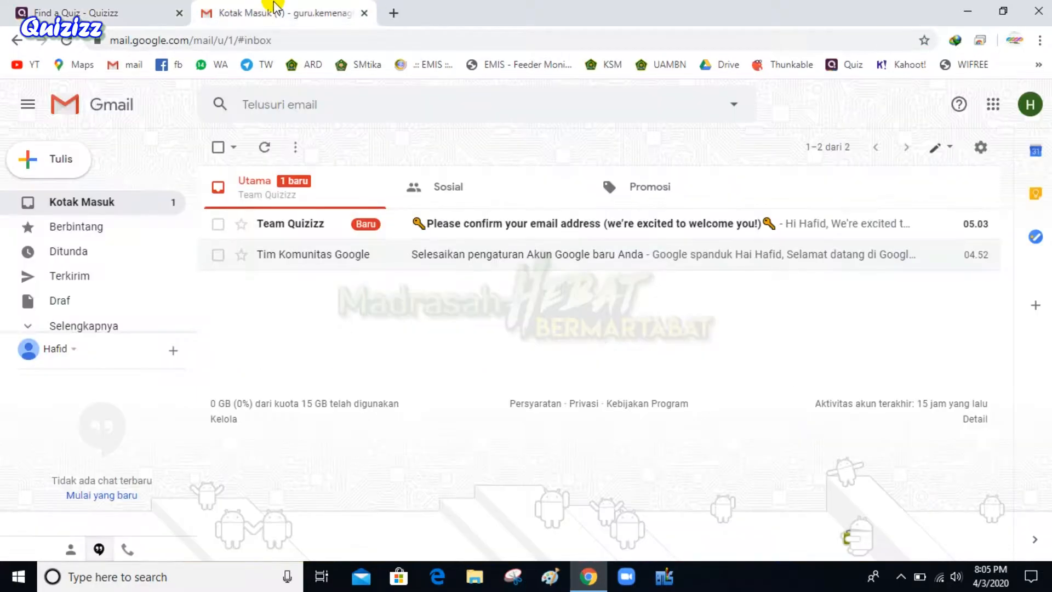
pyautogui.click(107, 10)
pyautogui.click(240, 8)
pyautogui.click(450, 233)
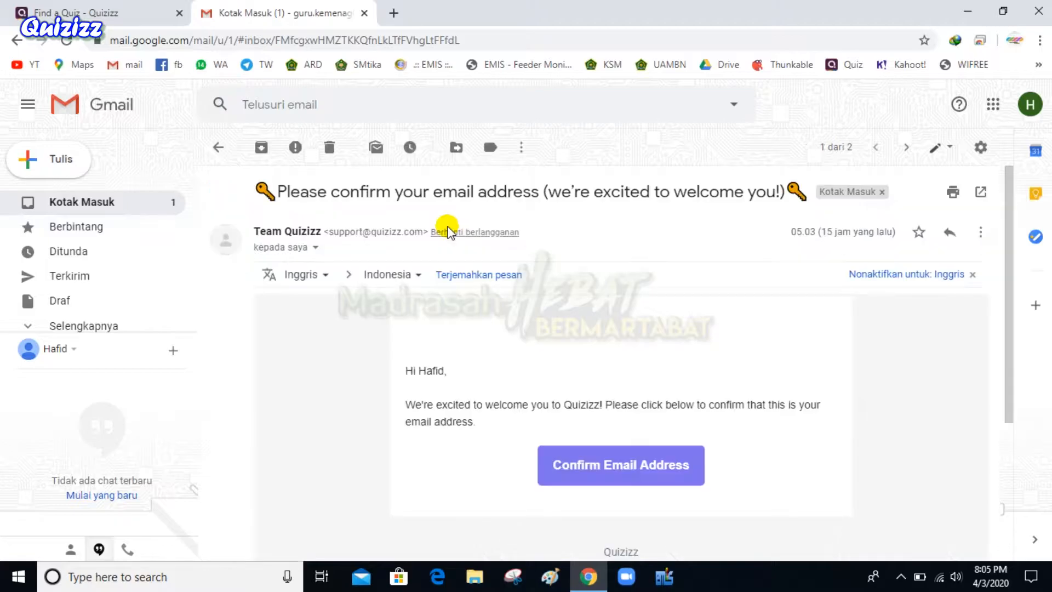
pyautogui.scroll(-5, 608, 383)
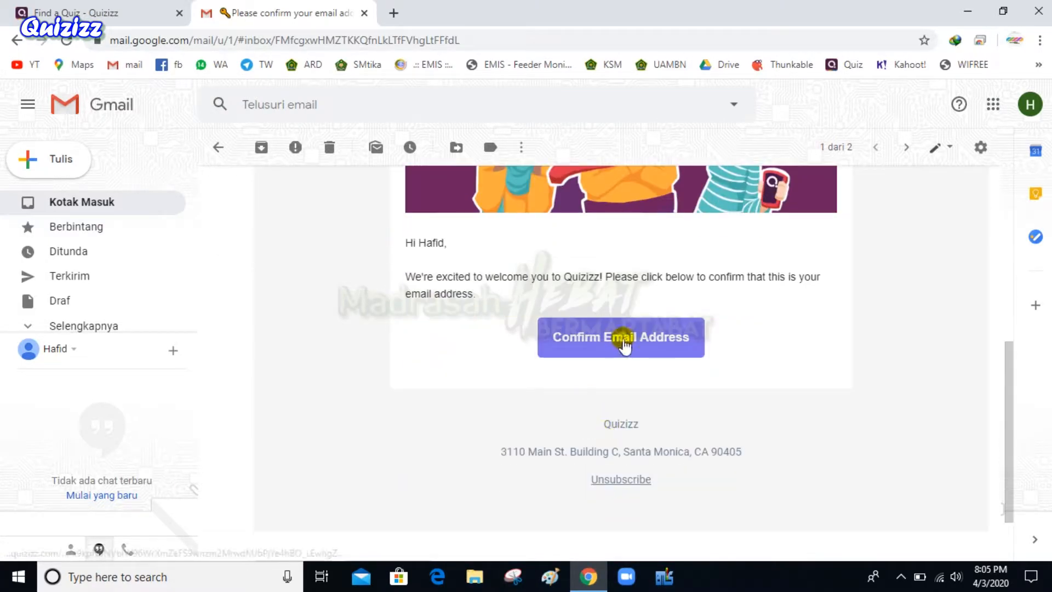
pyautogui.click(622, 341)
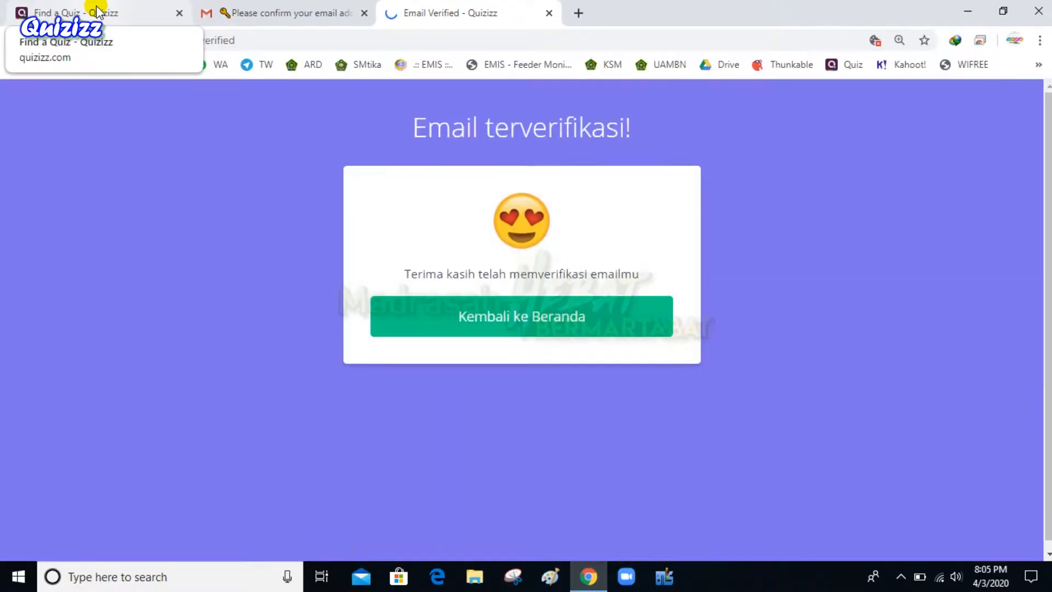
pyautogui.click(534, 316)
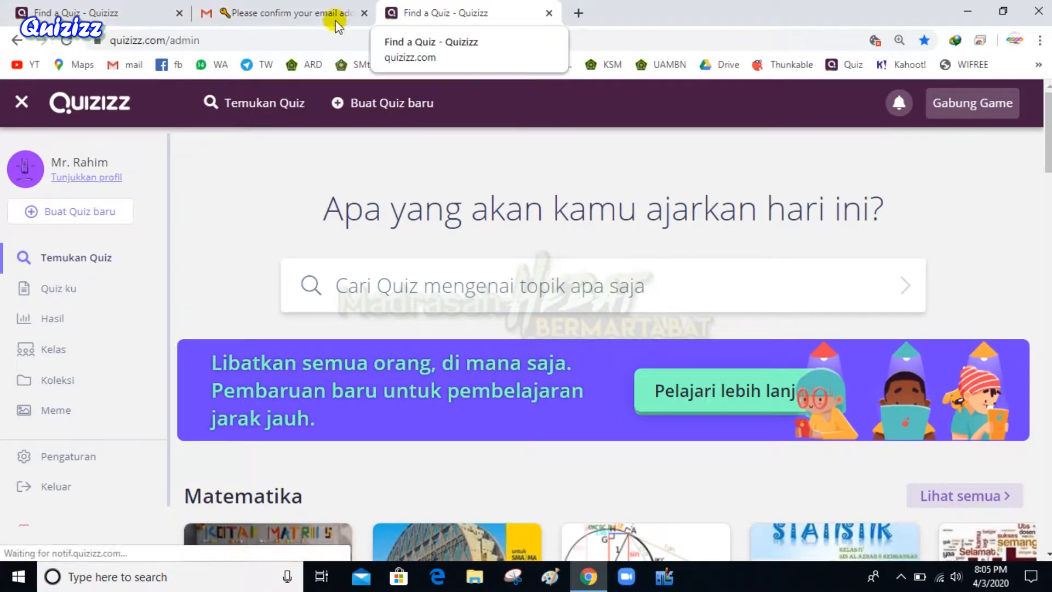
# Close the old tab and create quiz 'Energi' tagged Fisika and Senang-senang
pyautogui.click(180, 12)
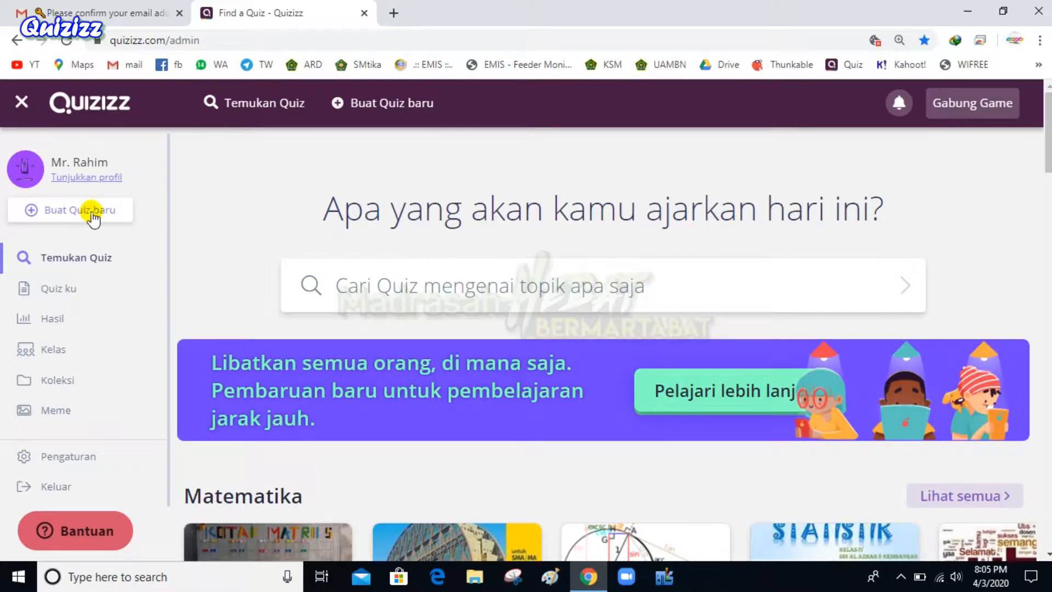
pyautogui.click(92, 214)
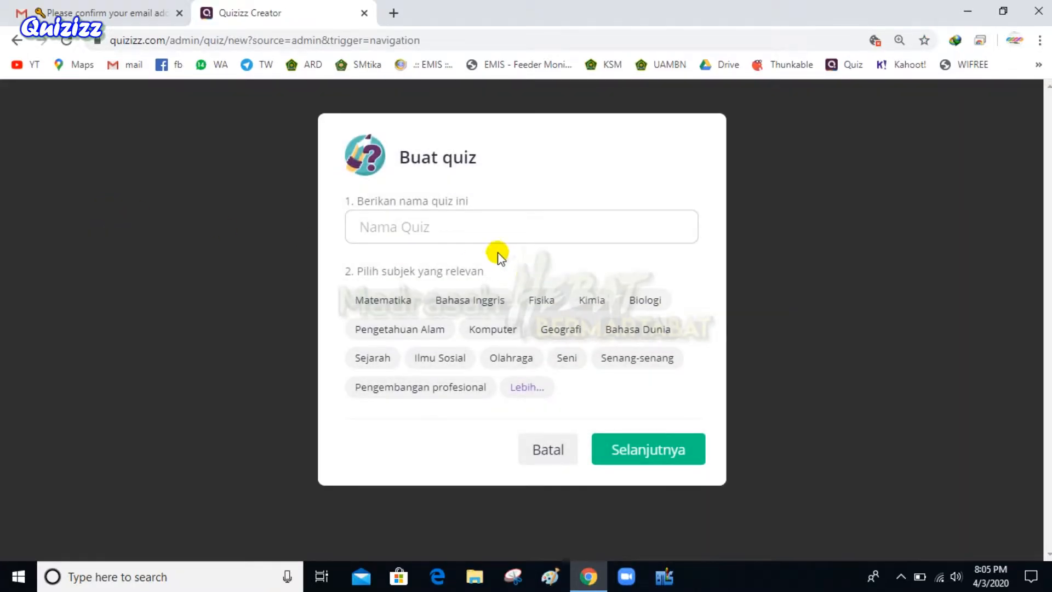
pyautogui.click(479, 232)
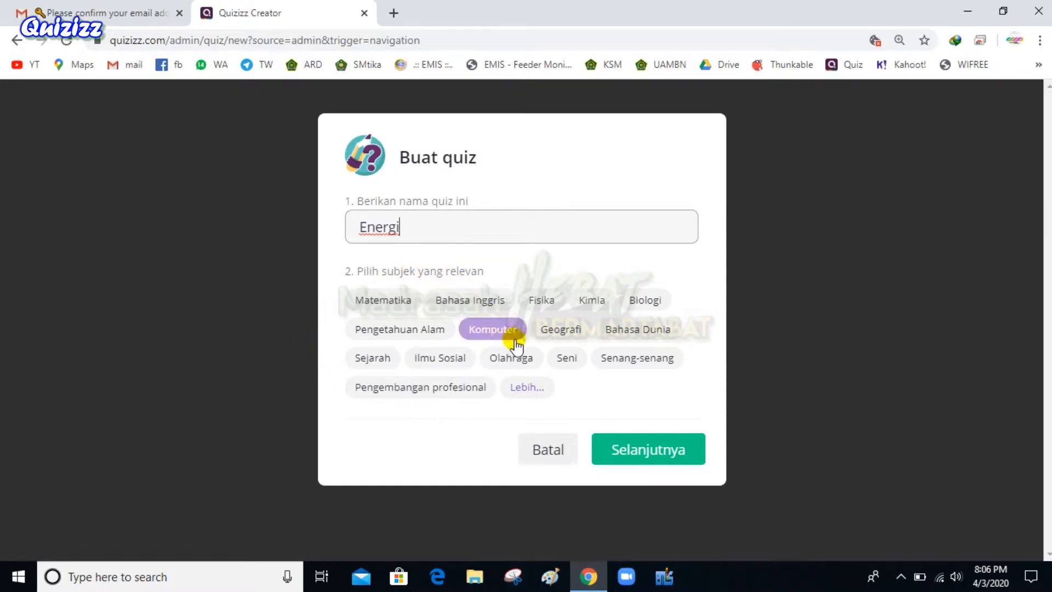
pyautogui.click(540, 301)
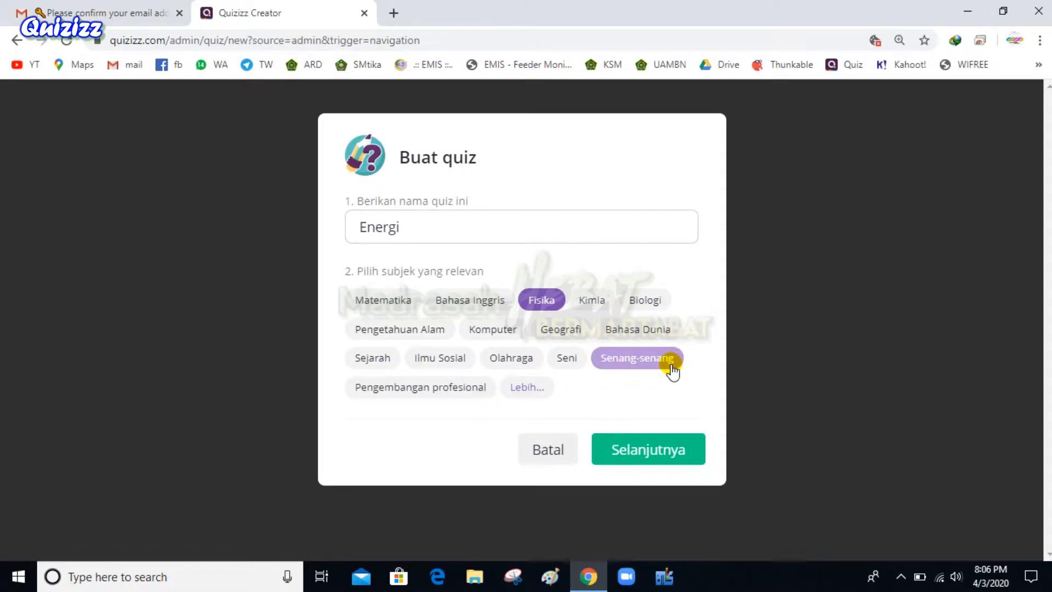
pyautogui.click(652, 362)
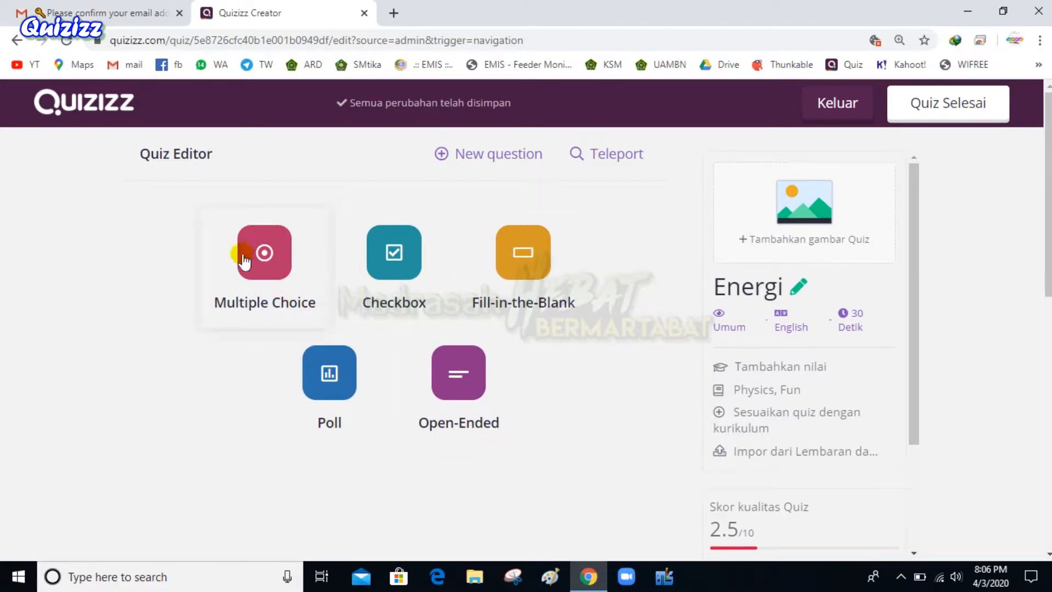
# Add a Multiple Choice question and place the cursor in its question text field
pyautogui.click(272, 268)
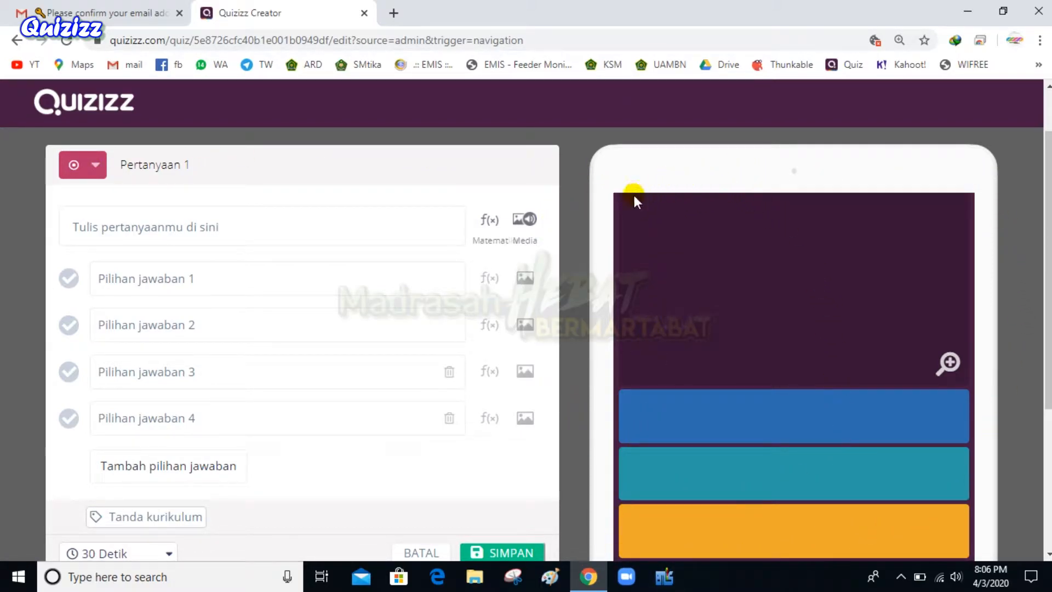
pyautogui.click(225, 231)
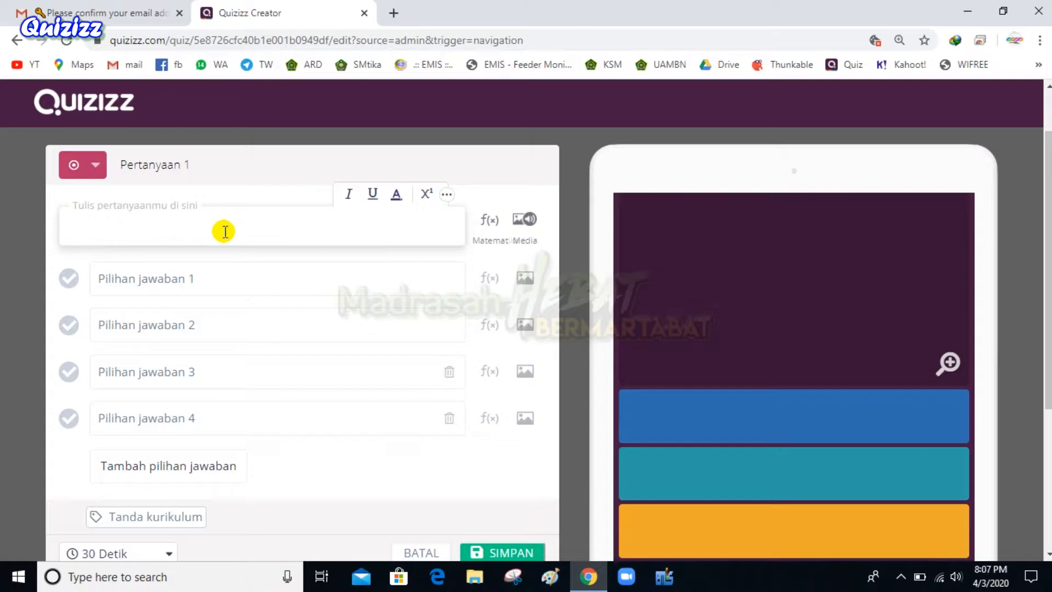
pyautogui.scroll(-4, 275, 322)
pyautogui.scroll(5, 268, 346)
# In a new tab, search Google for 'soal energi smp'
pyautogui.click(390, 14)
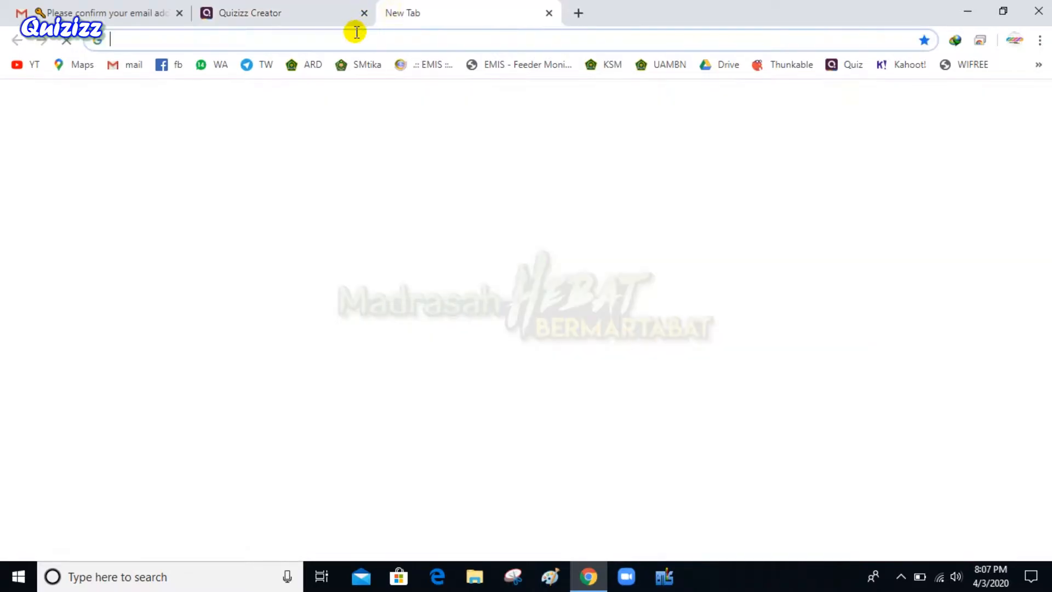
pyautogui.write('s')
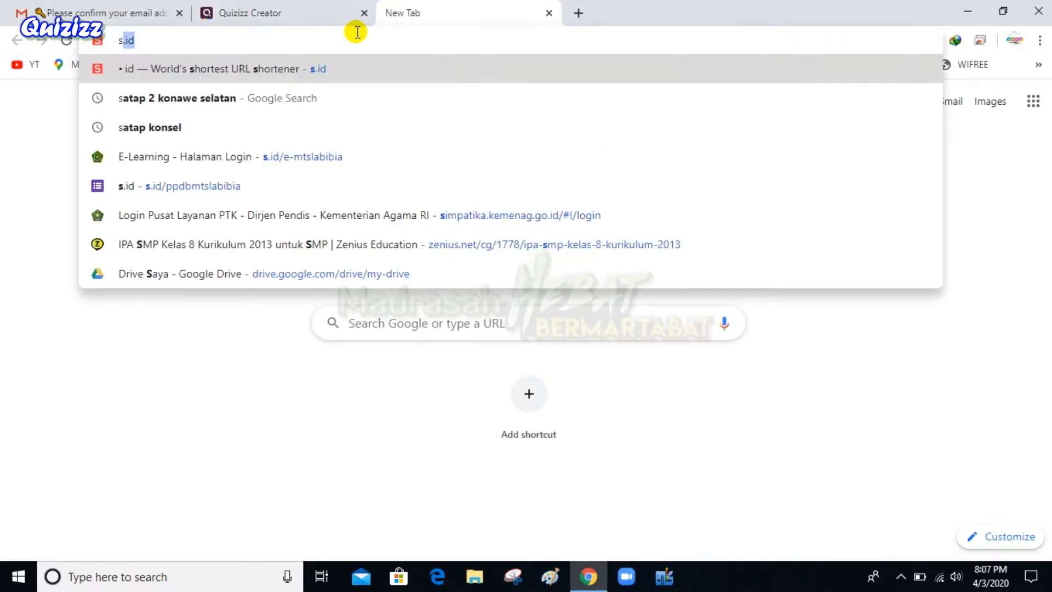
pyautogui.write('oal energi')
pyautogui.press('Return')
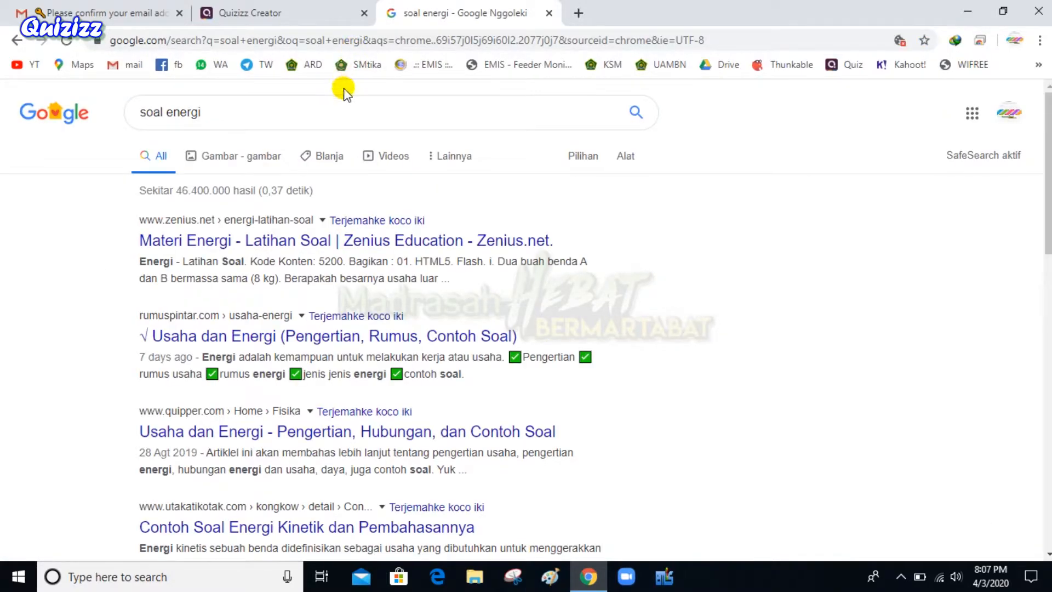
pyautogui.click(331, 107)
pyautogui.write('smp')
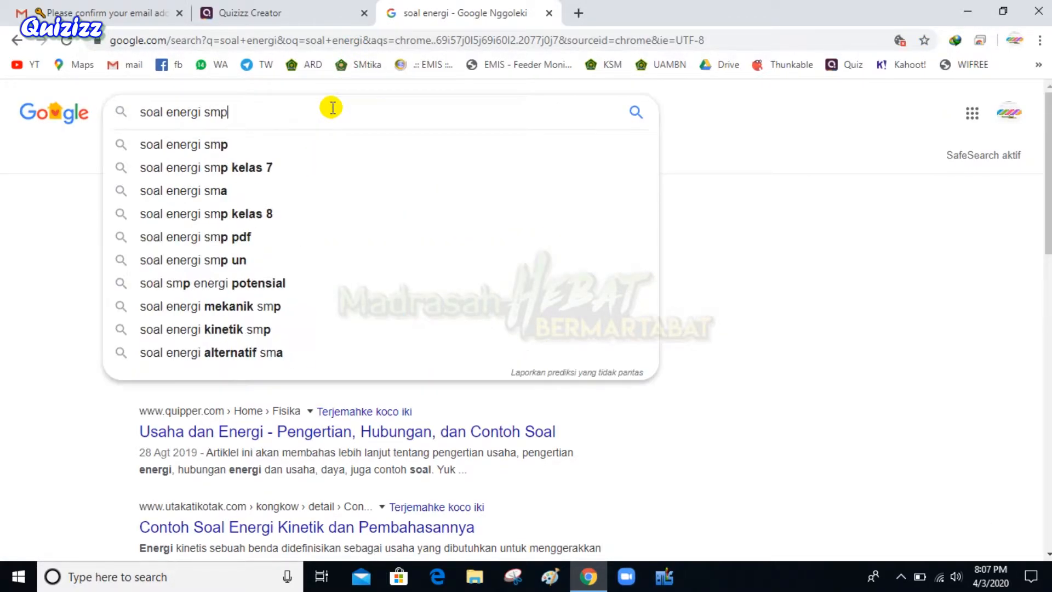
pyautogui.press('Return')
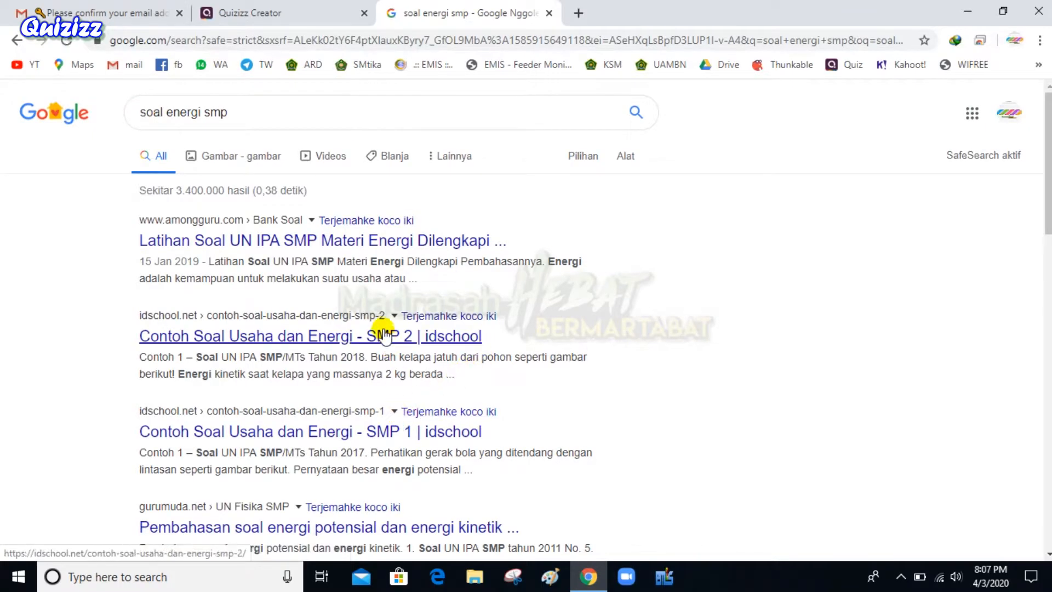
# Open the amongguru and idschool results in new tabs and go to amongguru
pyautogui.rightClick(393, 241)
pyautogui.click(419, 259)
pyautogui.rightClick(338, 336)
pyautogui.click(354, 341)
pyautogui.hotkey('ctrl', 'Tab')
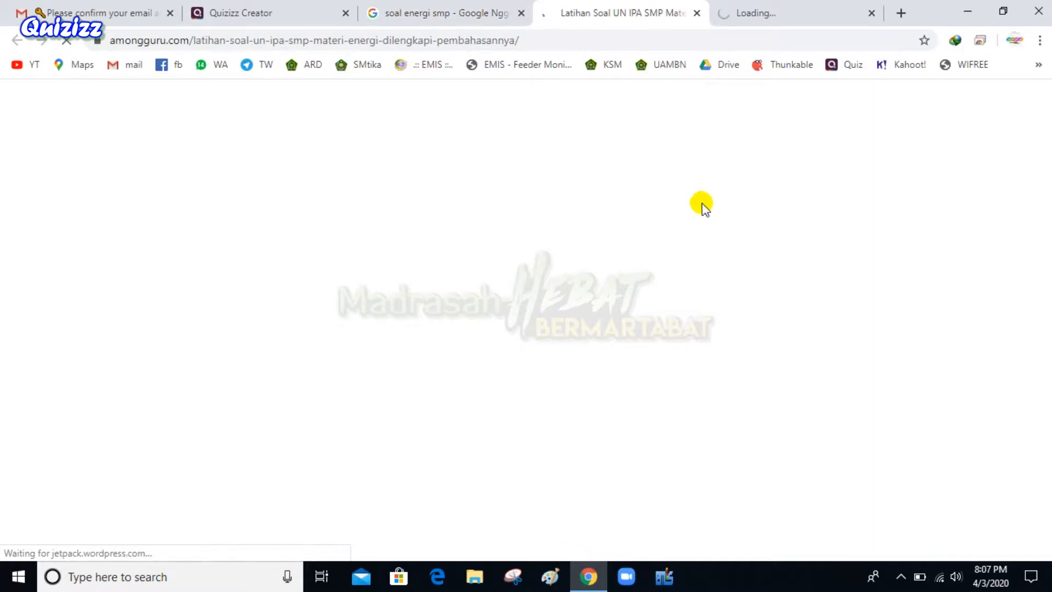
# Browse the amongguru and idschool energy practice-question pages
pyautogui.scroll(-5, 608, 263)
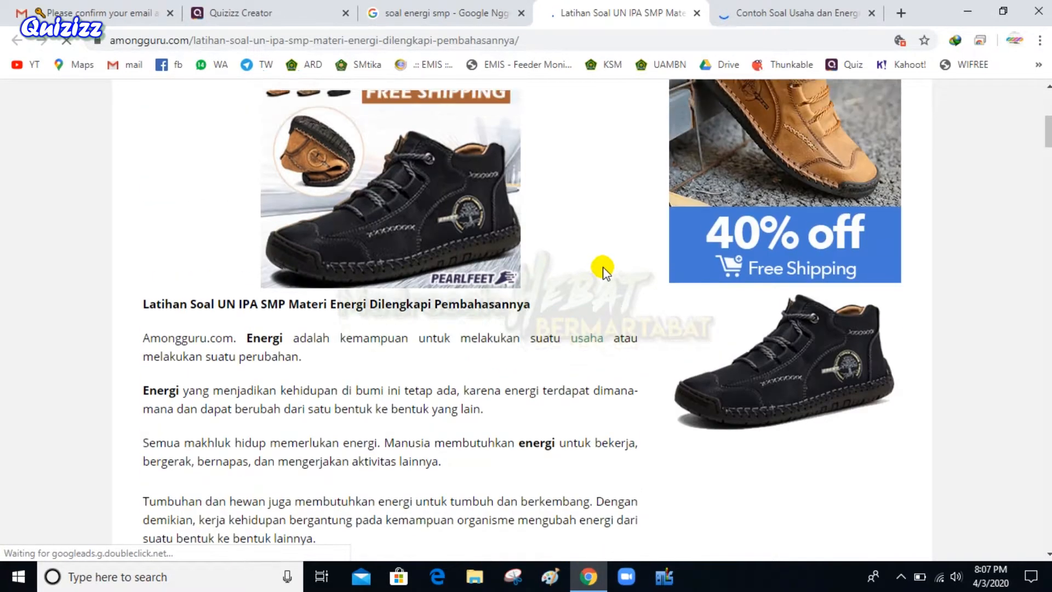
pyautogui.scroll(-4, 480, 321)
pyautogui.scroll(-20, 479, 320)
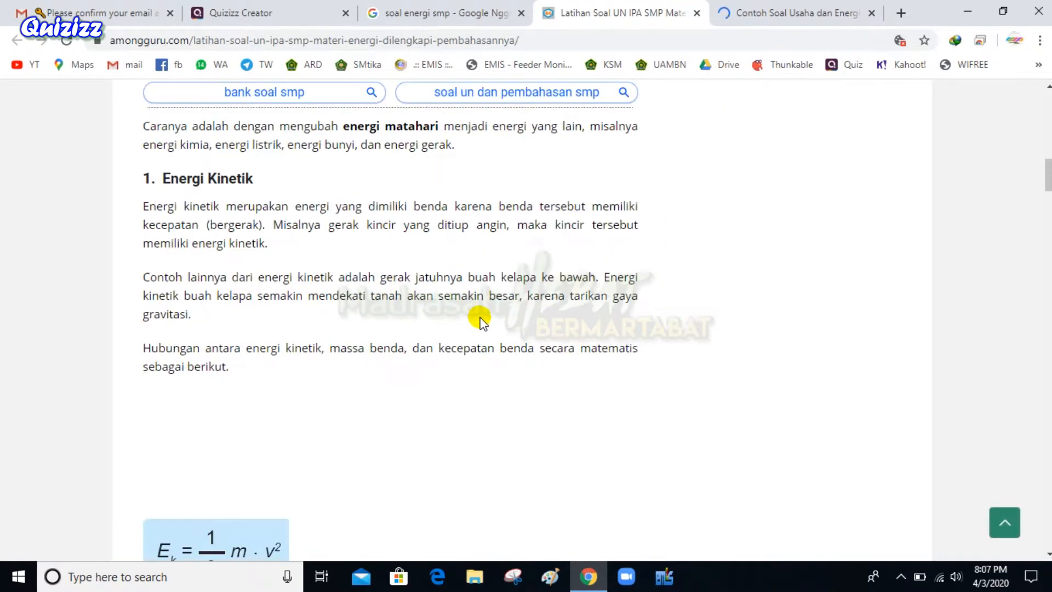
pyautogui.scroll(-10, 488, 320)
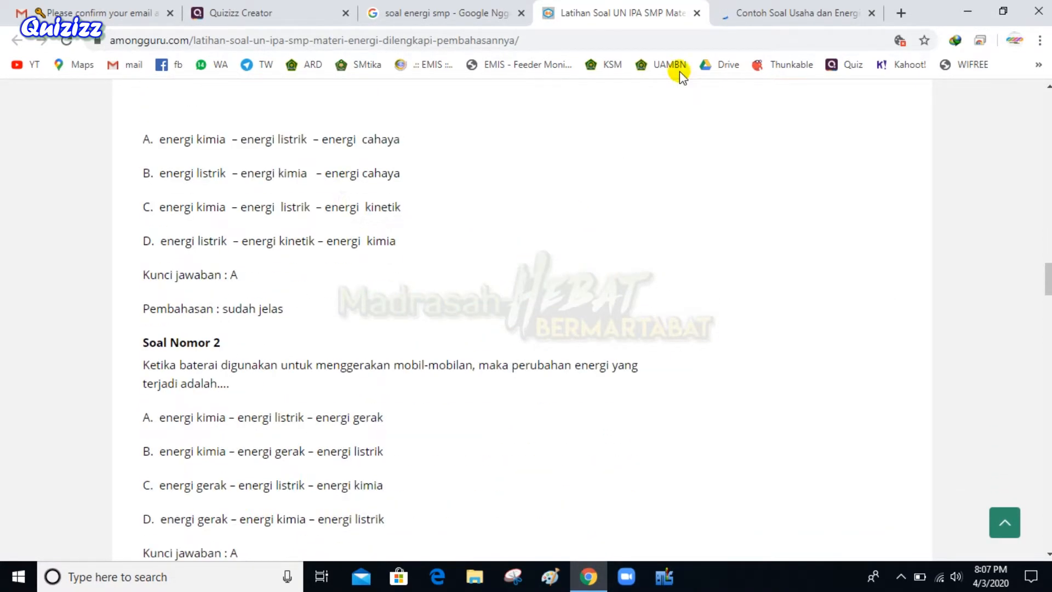
pyautogui.click(794, 12)
pyautogui.scroll(-12, 517, 266)
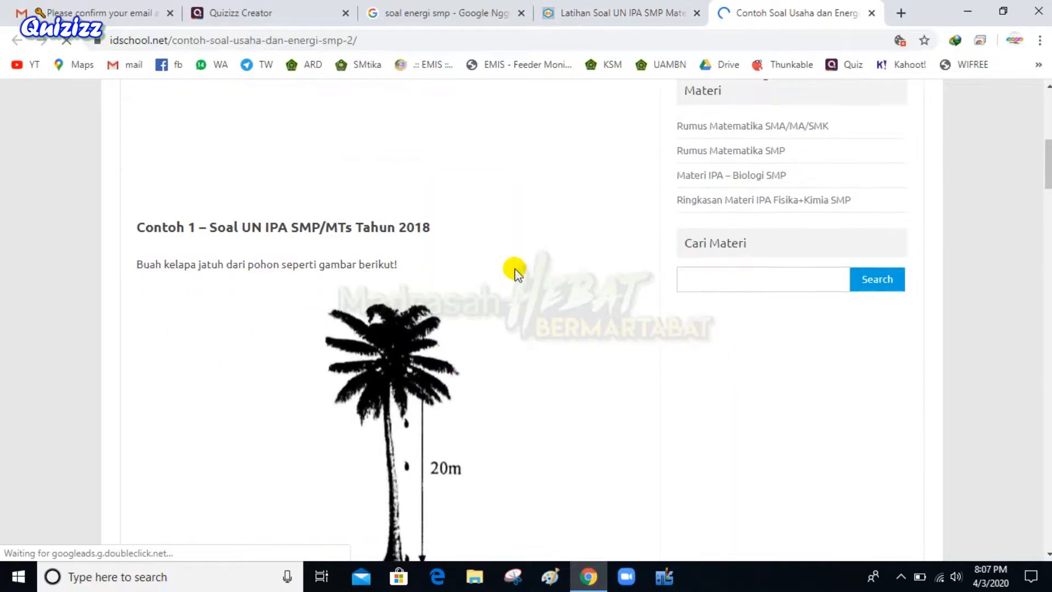
pyautogui.scroll(2, 517, 265)
pyautogui.scroll(3, 516, 267)
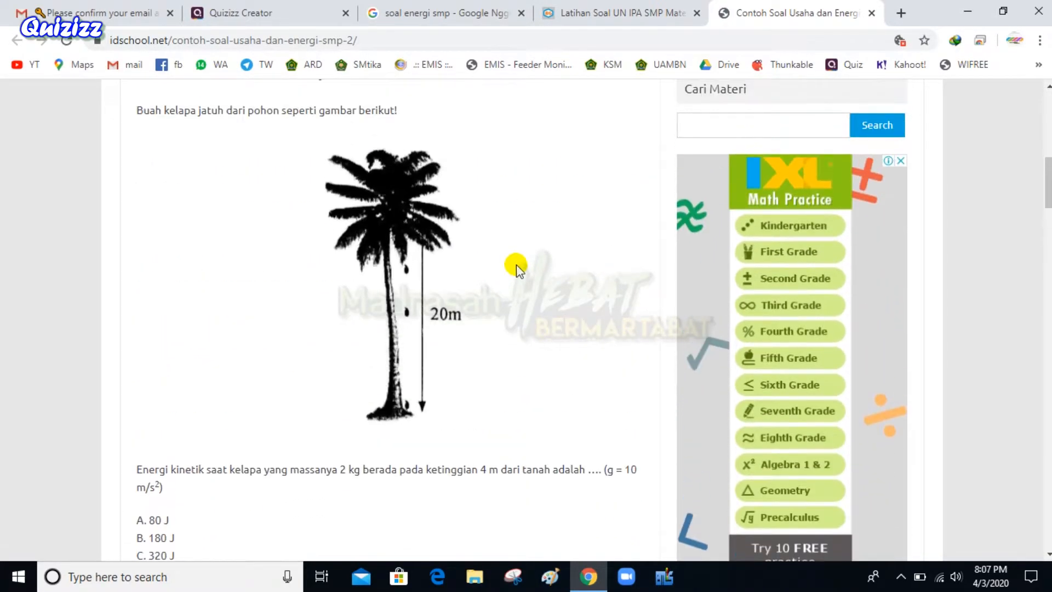
pyautogui.rightClick(382, 237)
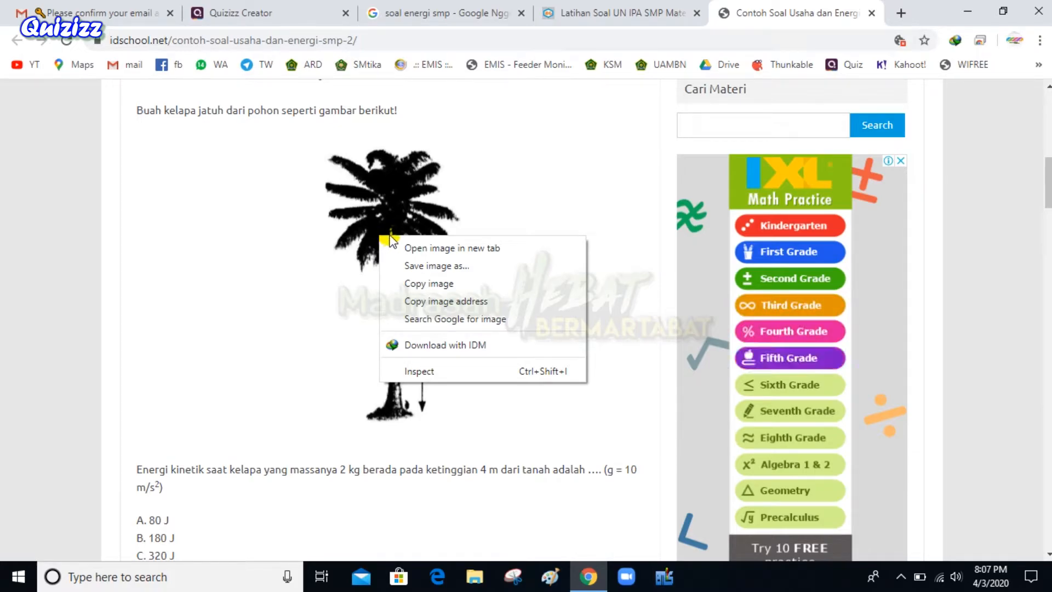
pyautogui.click(433, 183)
pyautogui.scroll(-8, 165, 305)
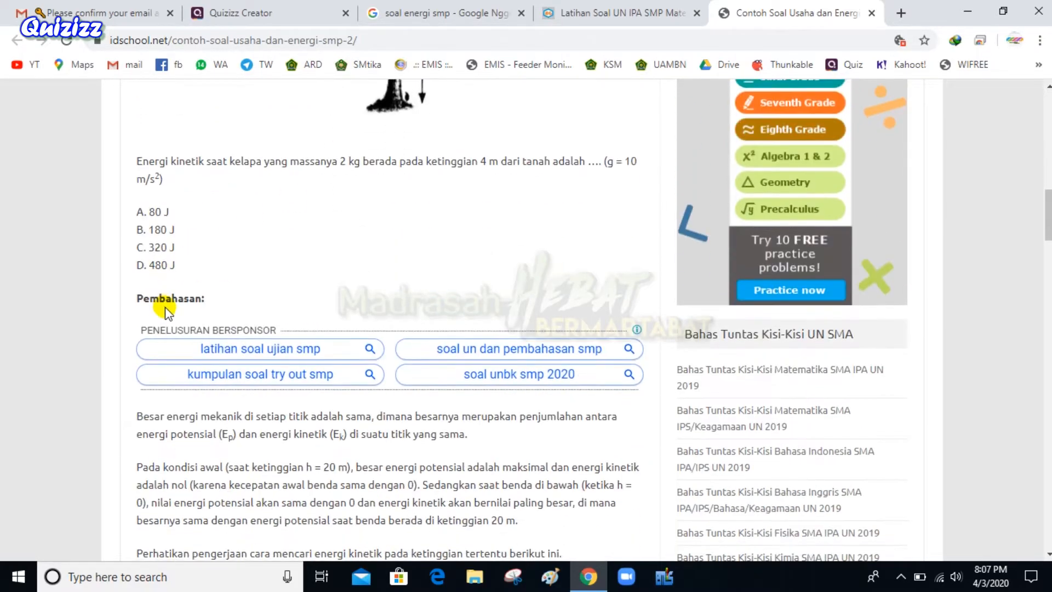
pyautogui.scroll(-15, 186, 335)
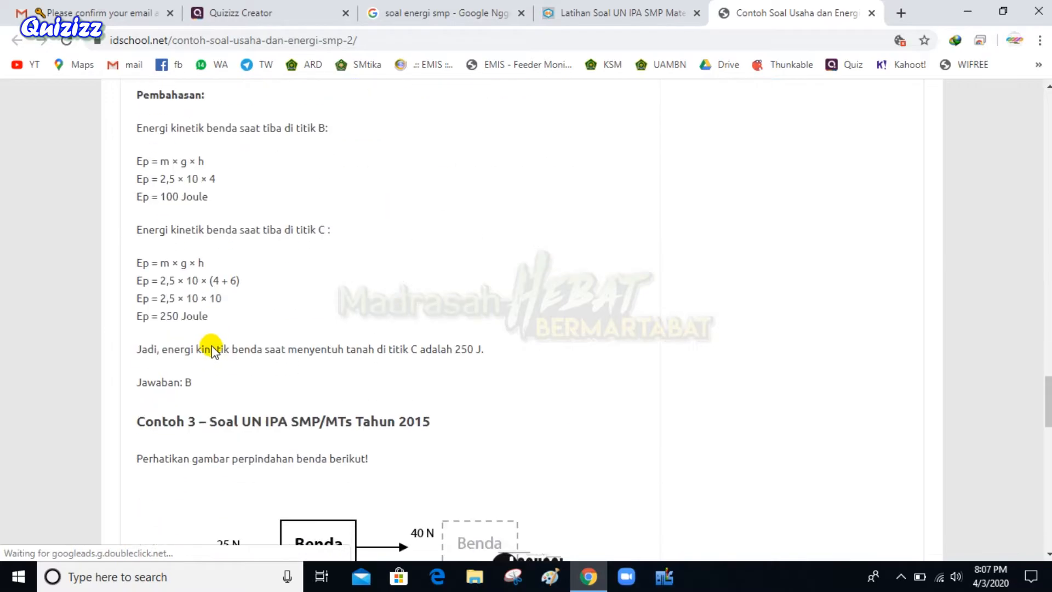
pyautogui.scroll(-15, 214, 349)
pyautogui.scroll(3, 664, 113)
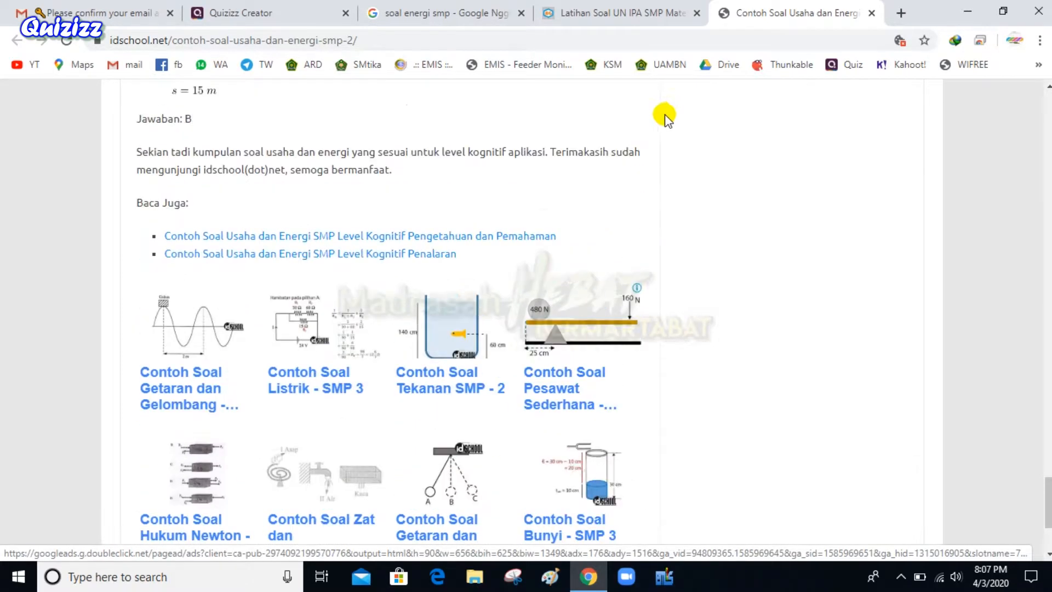
# Back on amongguru, select the Soal Nomor 2 question sentence
pyautogui.click(636, 11)
pyautogui.scroll(-2, 286, 364)
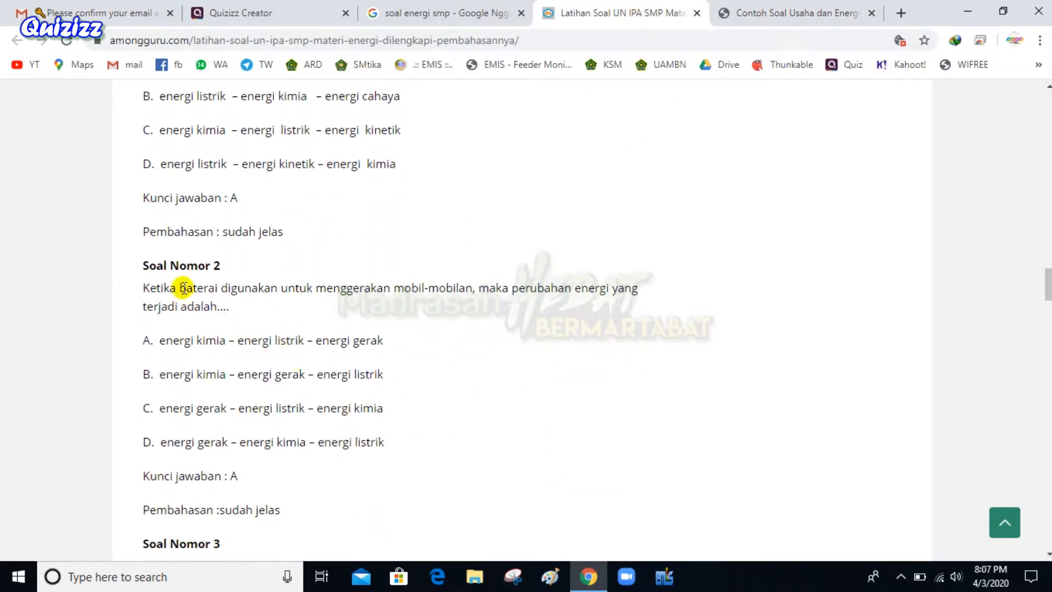
pyautogui.scroll(4, 183, 285)
pyautogui.scroll(1, 169, 242)
pyautogui.scroll(-6, 180, 265)
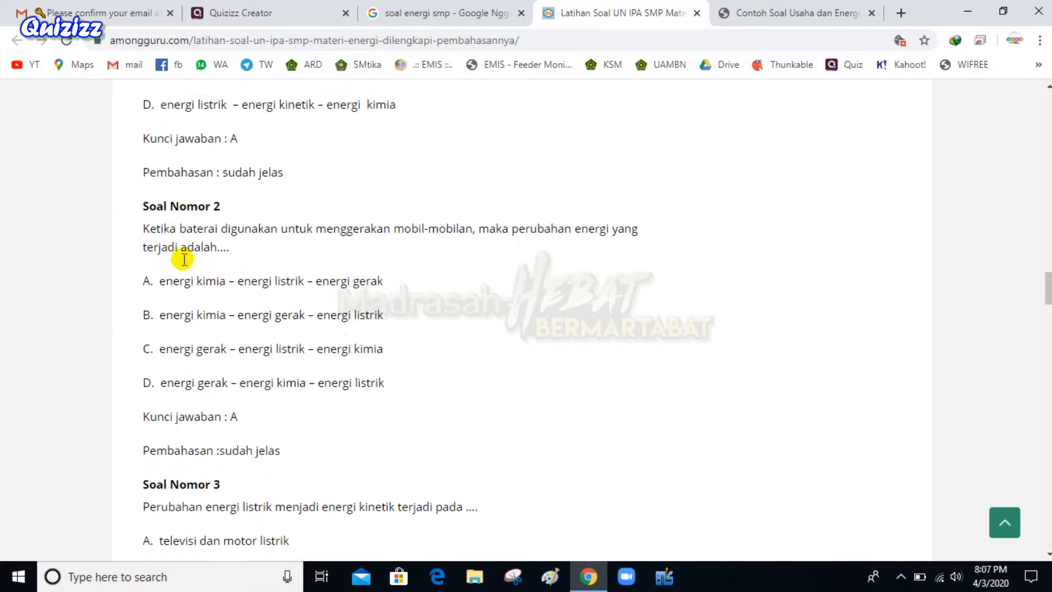
pyautogui.scroll(-2, 170, 299)
pyautogui.moveTo(142, 134); pyautogui.dragTo(240, 158)
pyautogui.hotkey('ctrl', 'c')
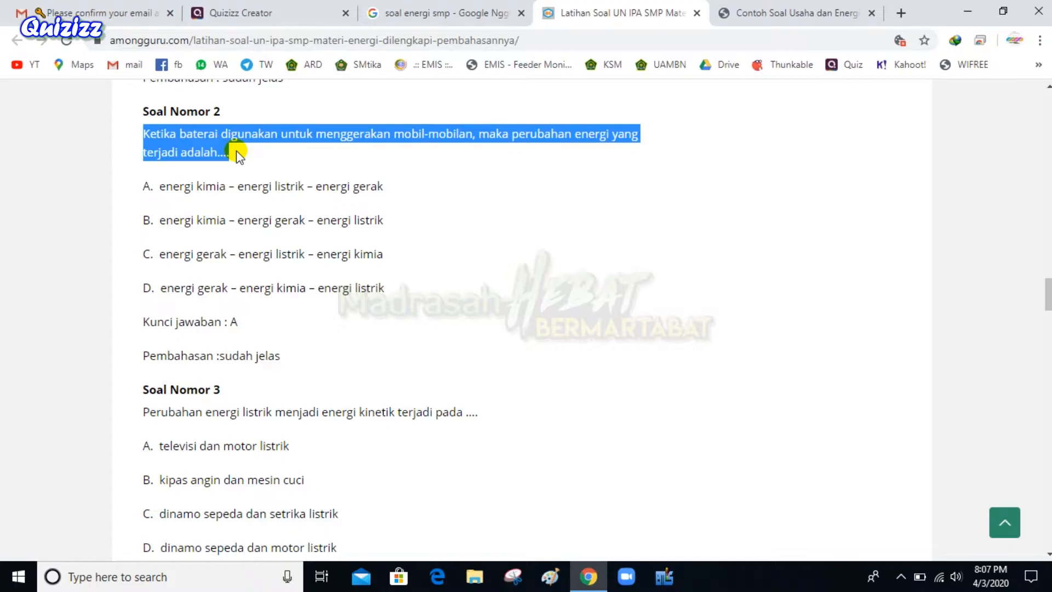
# Paste the toy car question into the editor and option A as the first answer
pyautogui.click(267, 8)
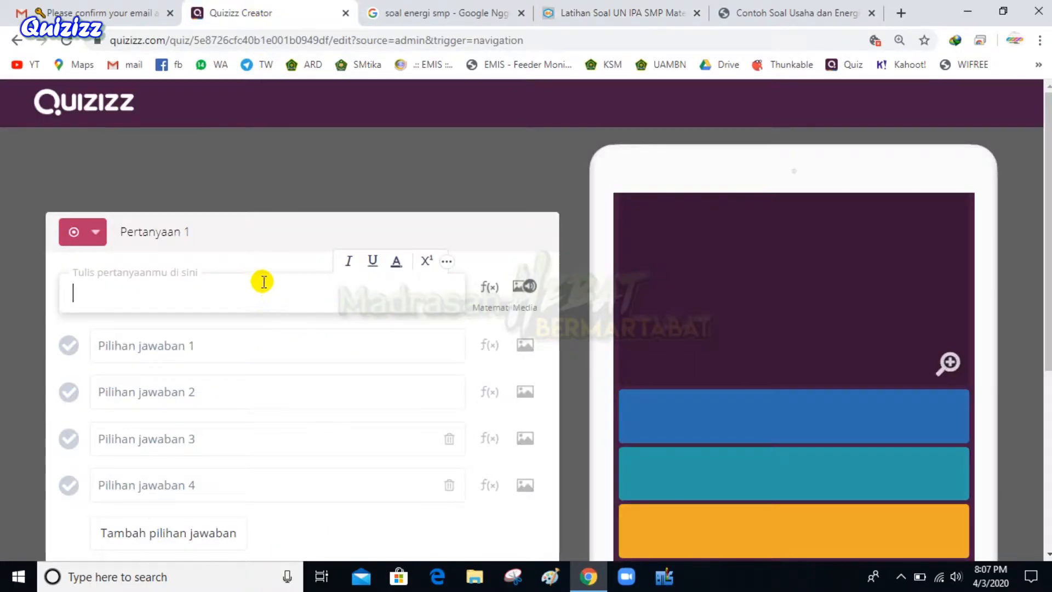
pyautogui.hotkey('ctrl', 'v')
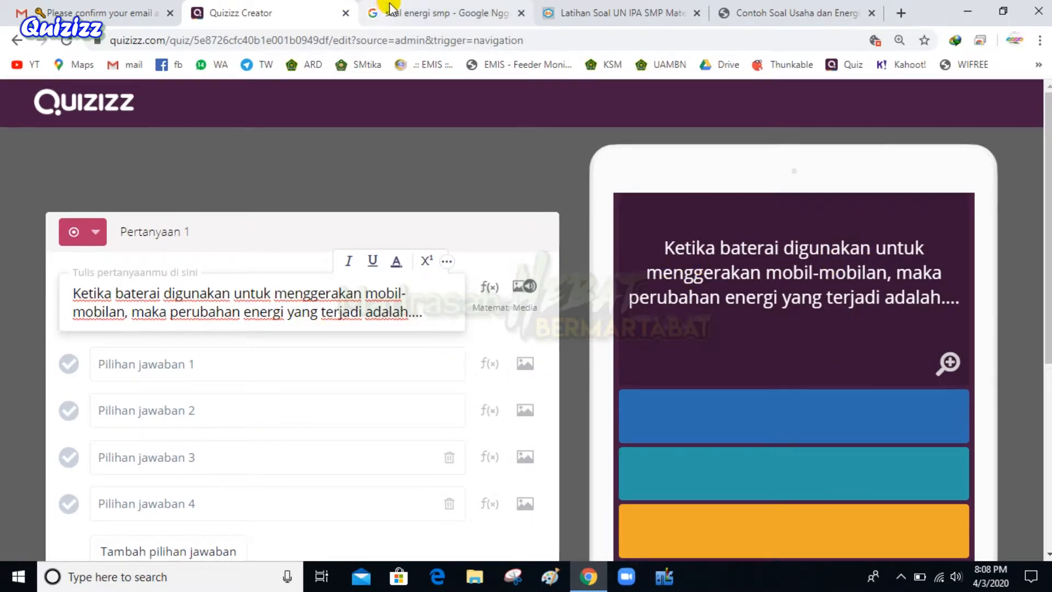
pyautogui.click(614, 13)
pyautogui.moveTo(166, 189); pyautogui.dragTo(391, 196)
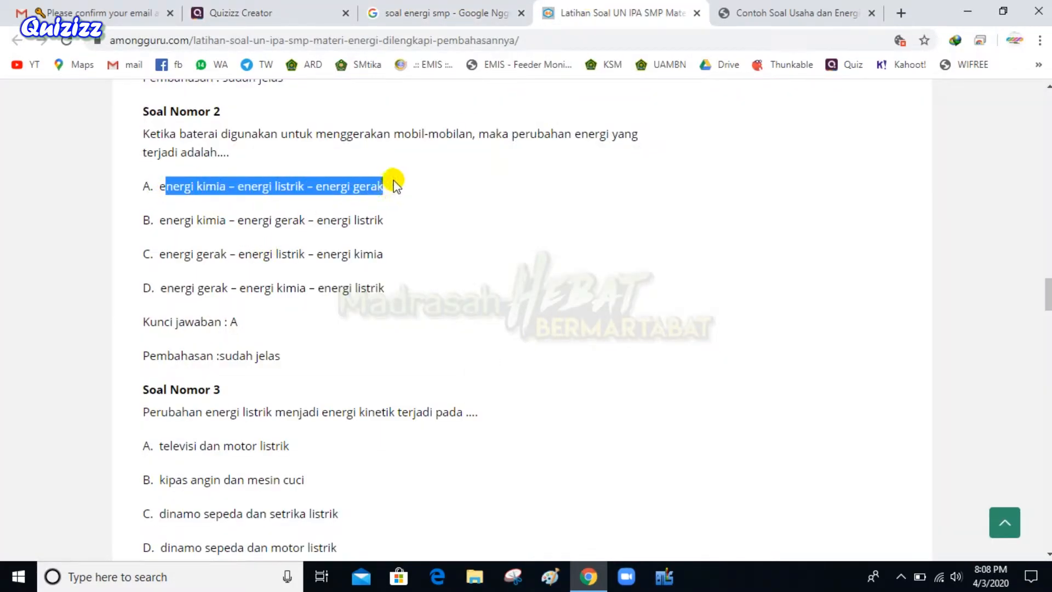
pyautogui.tripleClick(364, 182)
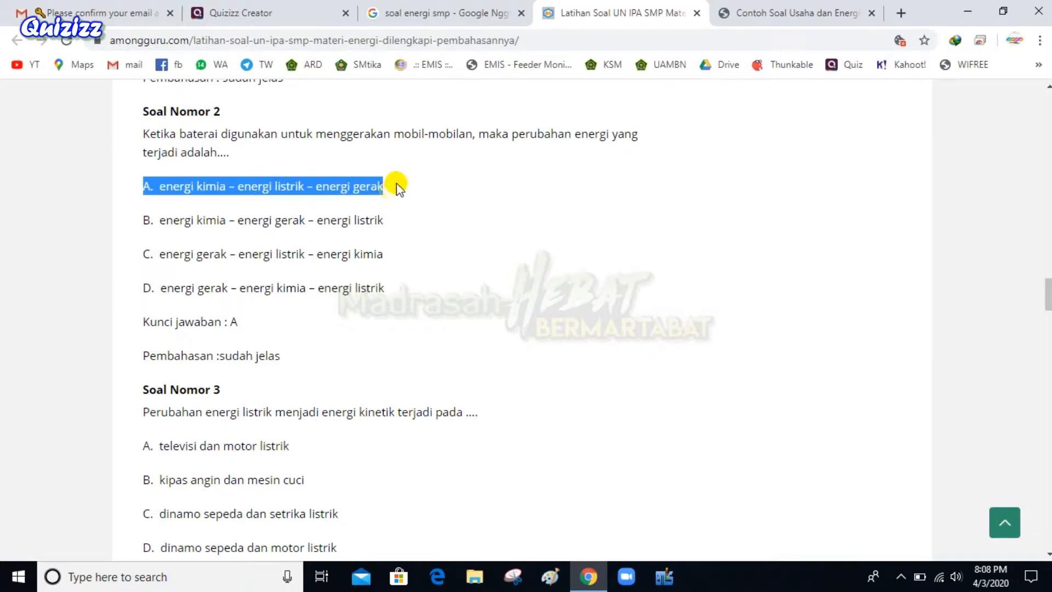
pyautogui.click(345, 180)
pyautogui.moveTo(160, 189); pyautogui.dragTo(385, 189)
pyautogui.hotkey('ctrl', 'c')
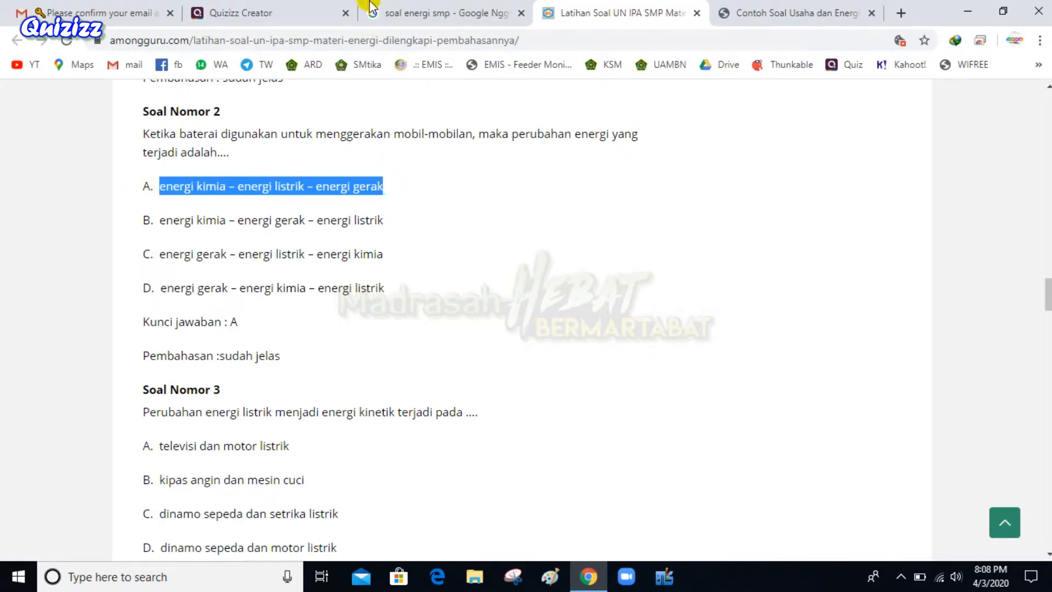
pyautogui.click(430, 15)
pyautogui.moveTo(383, 12); pyautogui.dragTo(740, 11)
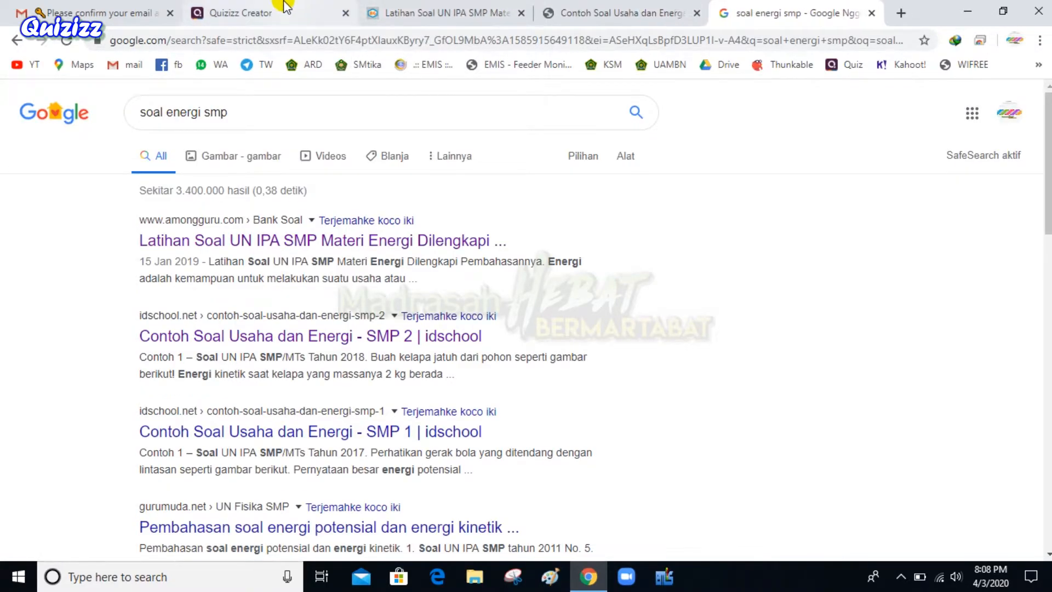
pyautogui.click(285, 6)
pyautogui.click(170, 368)
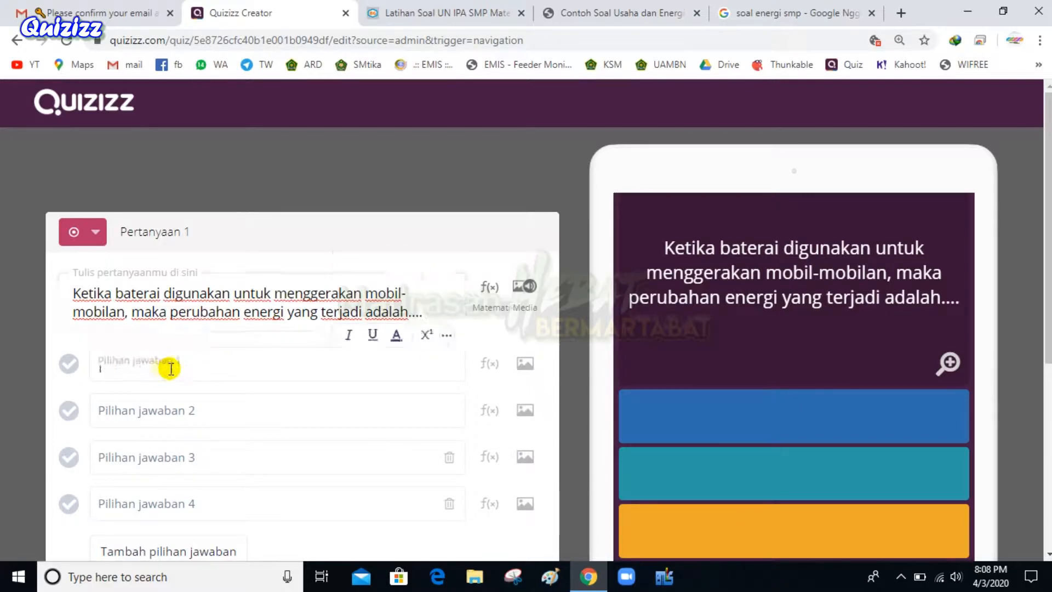
pyautogui.hotkey('ctrl', 'v')
# Copy options B and C from the article into answer choices 2 and 3
pyautogui.click(455, 8)
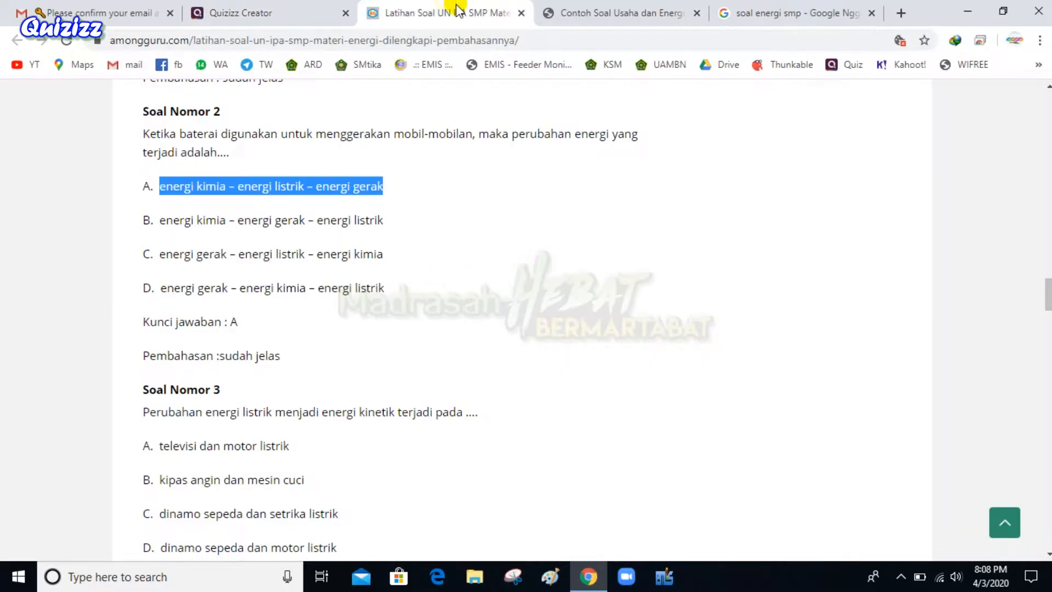
pyautogui.moveTo(161, 218); pyautogui.dragTo(388, 220)
pyautogui.click(241, 13)
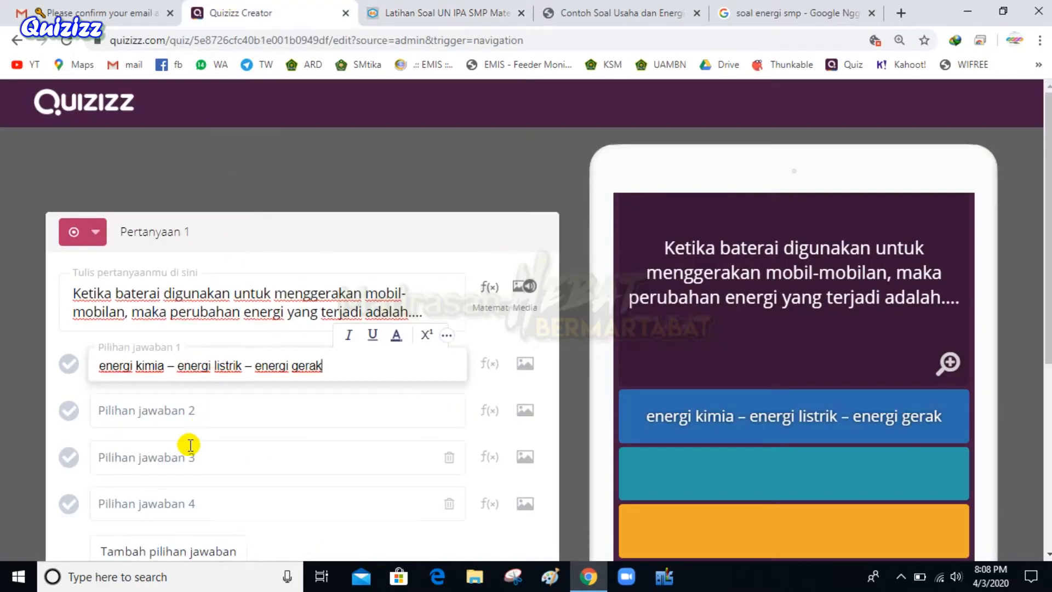
pyautogui.click(174, 413)
pyautogui.write('energi kimia – energi gerak – energi listrik')
pyautogui.click(447, 12)
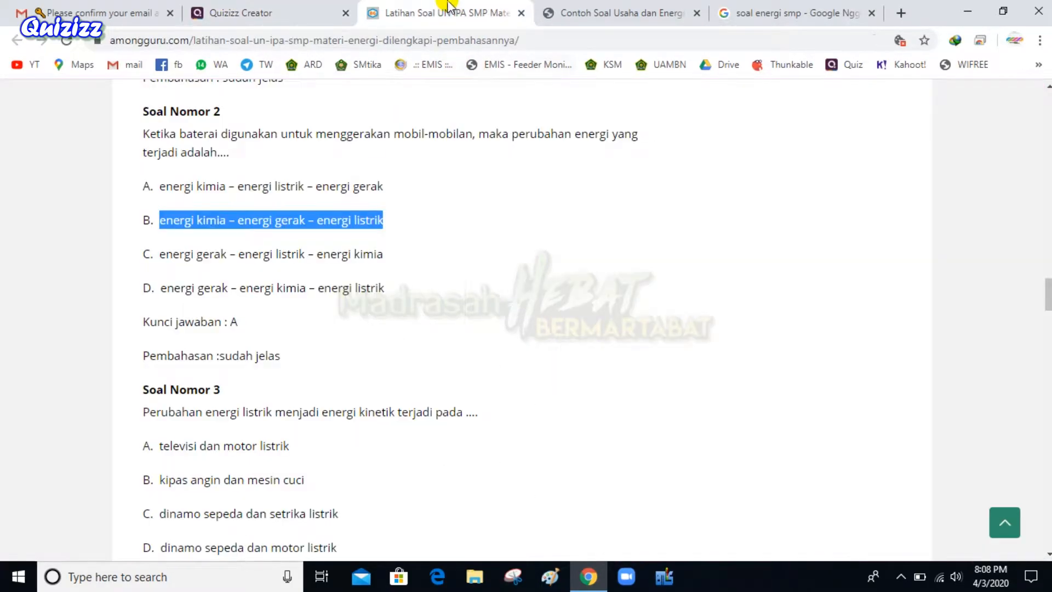
pyautogui.moveTo(160, 260); pyautogui.dragTo(397, 258)
pyautogui.hotkey('ctrl', 'c')
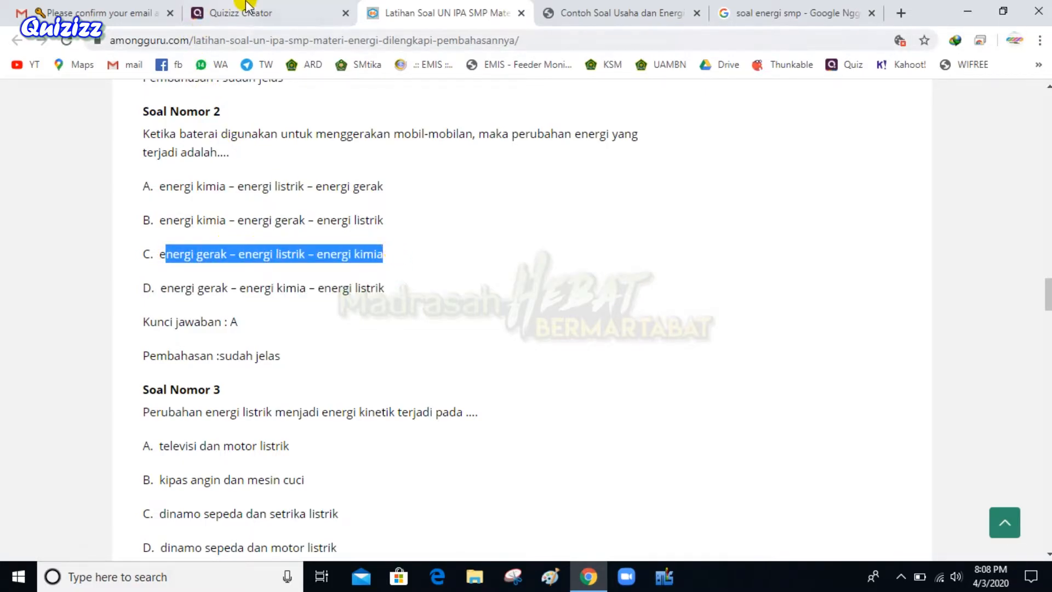
pyautogui.click(245, 8)
pyautogui.click(119, 449)
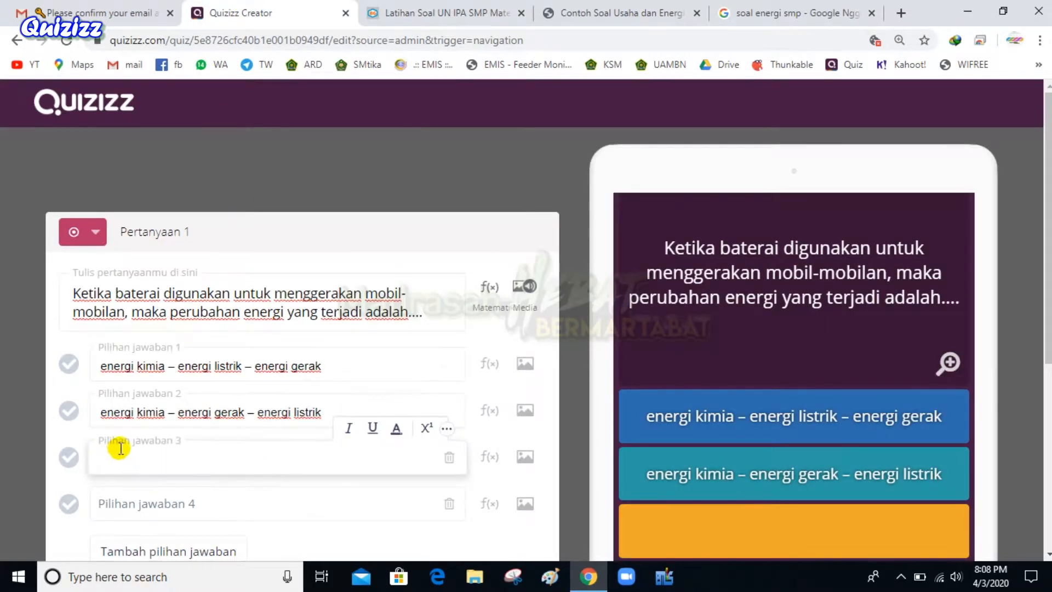
pyautogui.write('e')
pyautogui.hotkey('ctrl', 'v')
# Copy option D from the article into the fourth answer choice
pyautogui.click(384, 12)
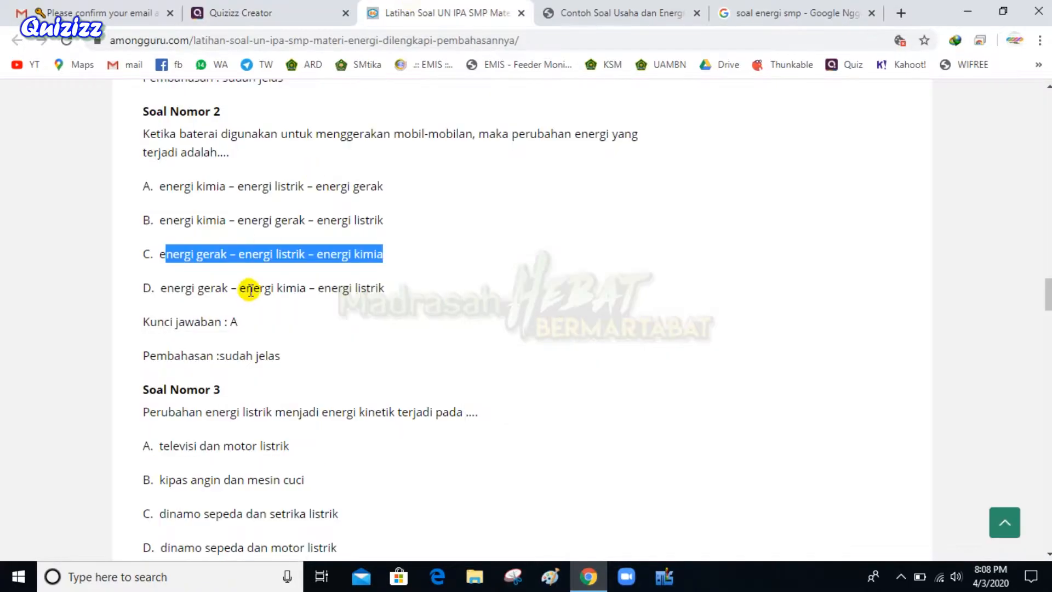
pyautogui.scroll(-3, 230, 246)
pyautogui.moveTo(160, 133); pyautogui.dragTo(391, 134)
pyautogui.hotkey('ctrl', 'c')
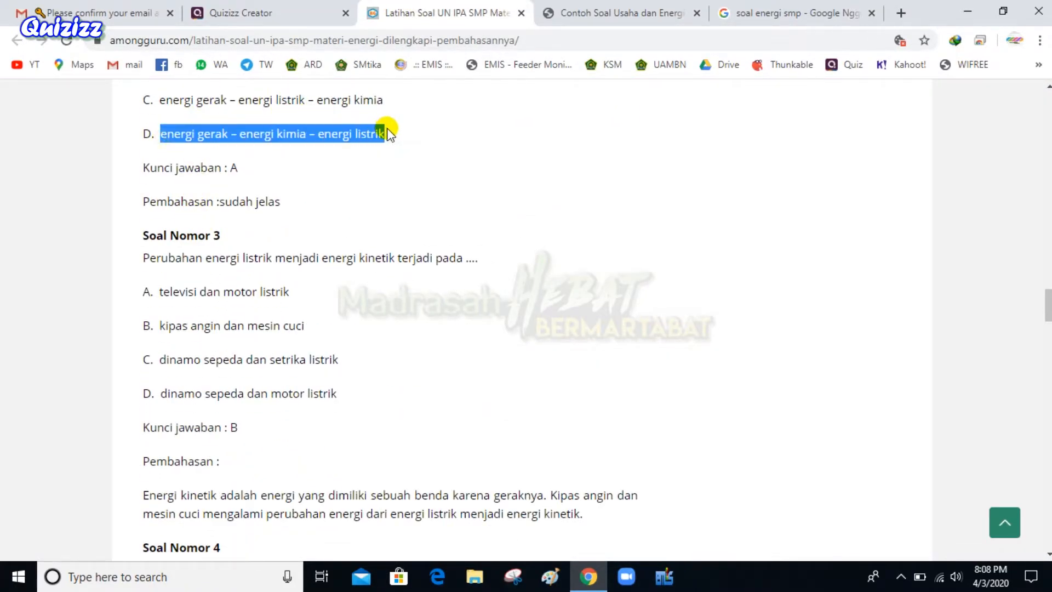
pyautogui.click(290, 11)
pyautogui.scroll(-3, 228, 400)
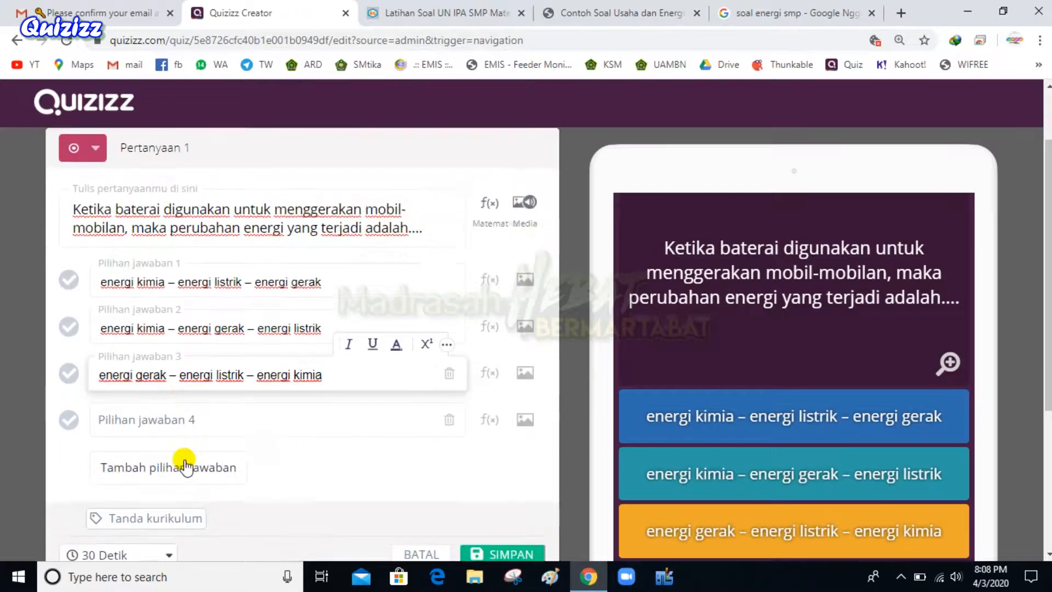
pyautogui.click(156, 349)
pyautogui.hotkey('ctrl', 'v')
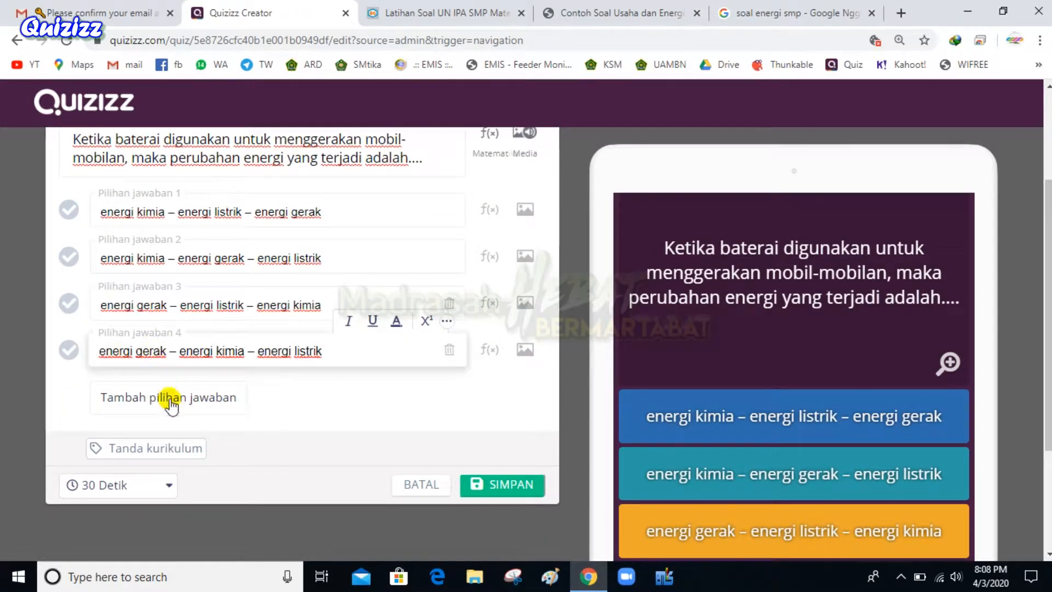
# Add a fifth answer choice, then delete it to keep four answers
pyautogui.click(267, 405)
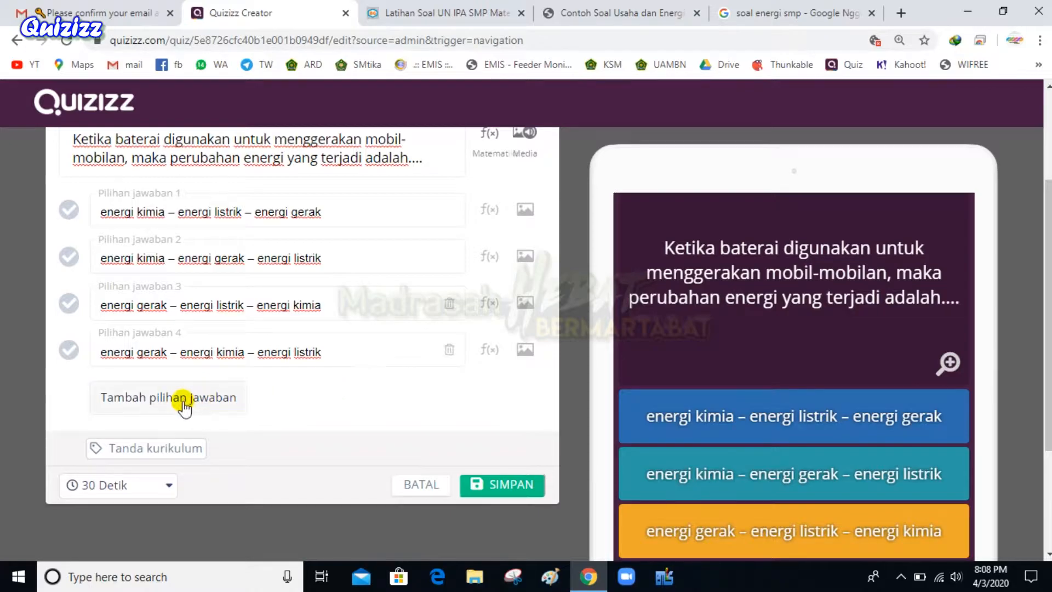
pyautogui.click(167, 401)
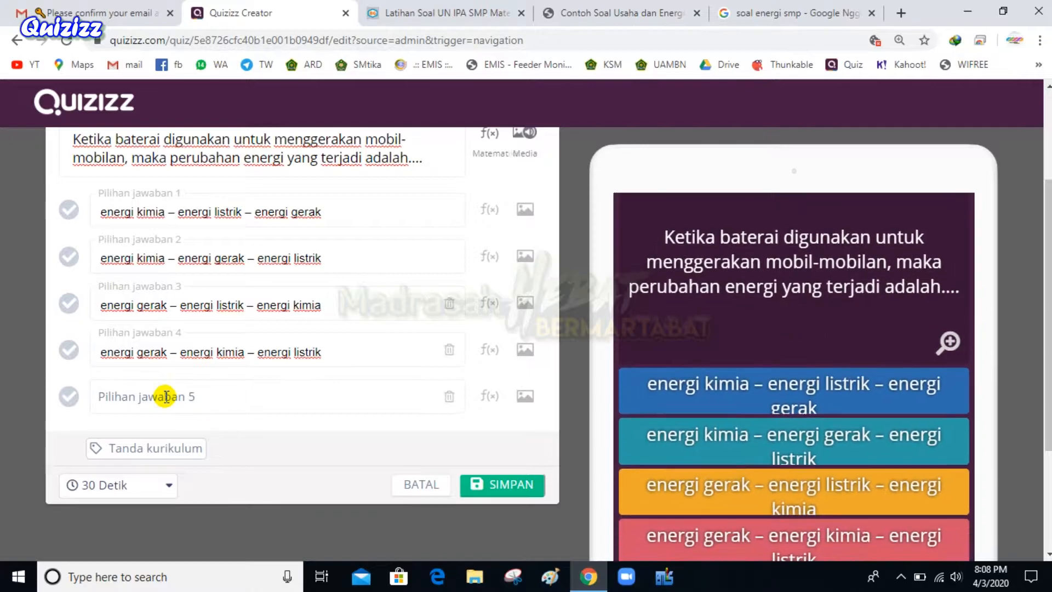
pyautogui.click(449, 399)
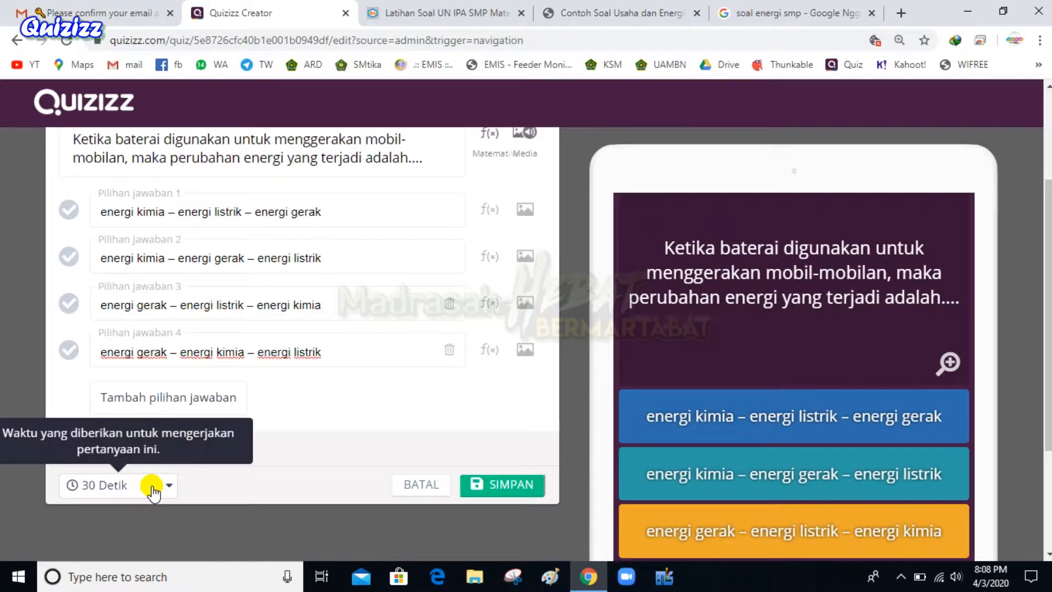
pyautogui.scroll(3, 236, 384)
pyautogui.scroll(-4, 228, 313)
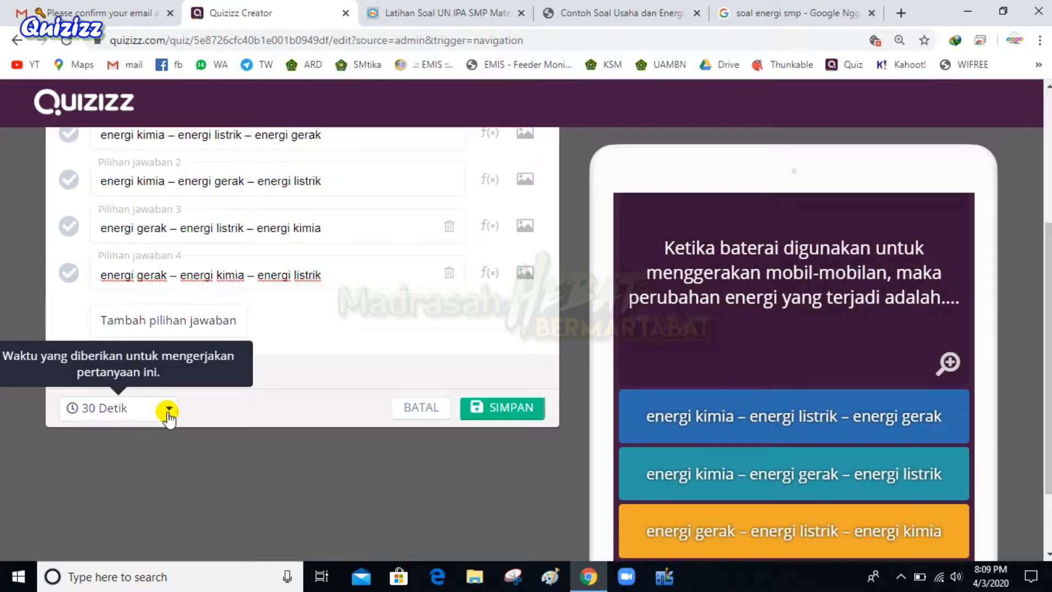
# Keep the time limit at 30 Detik and check the article's answer key
pyautogui.click(169, 411)
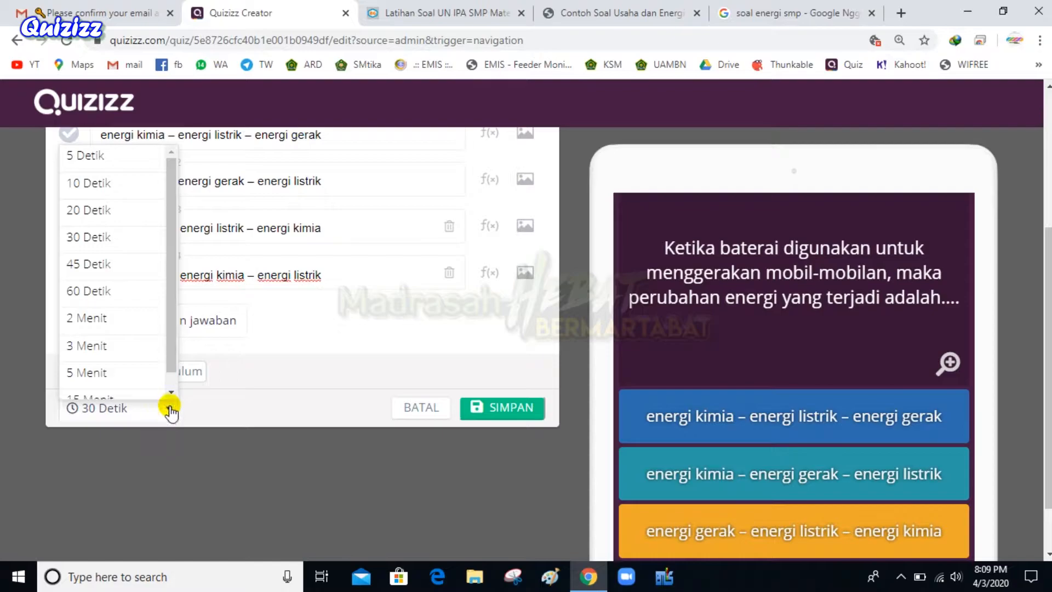
pyautogui.click(168, 411)
pyautogui.click(515, 408)
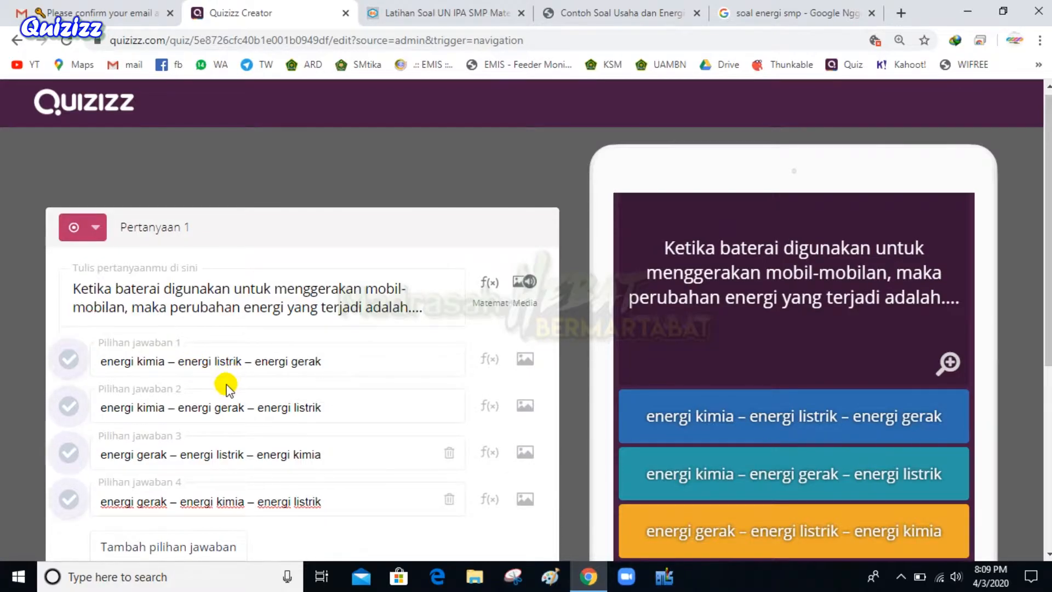
pyautogui.click(490, 11)
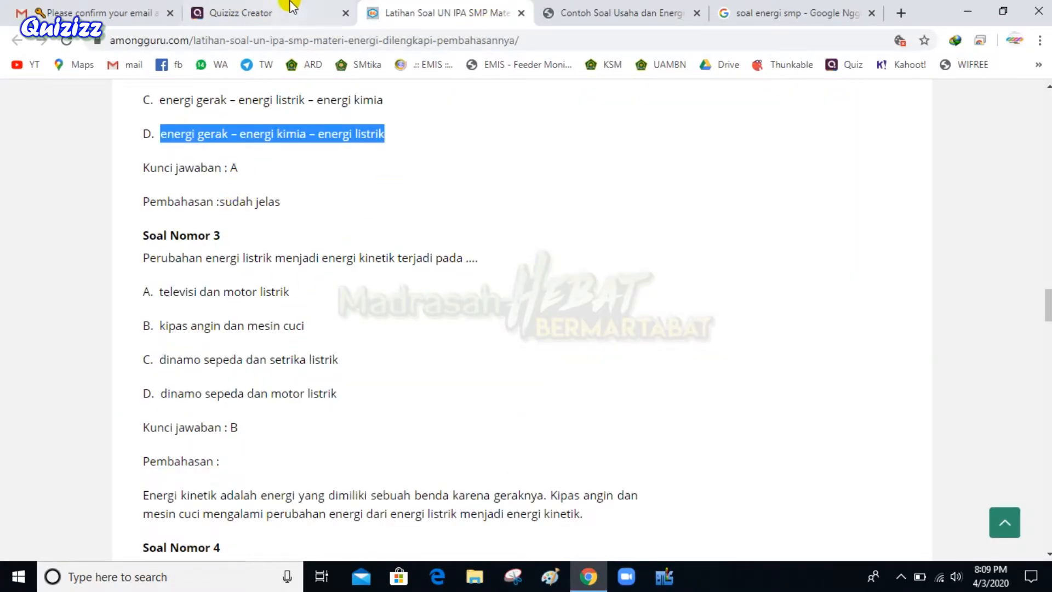
# Mark 'energi kimia – energi listrik – energi gerak' correct and save question 1
pyautogui.click(288, 11)
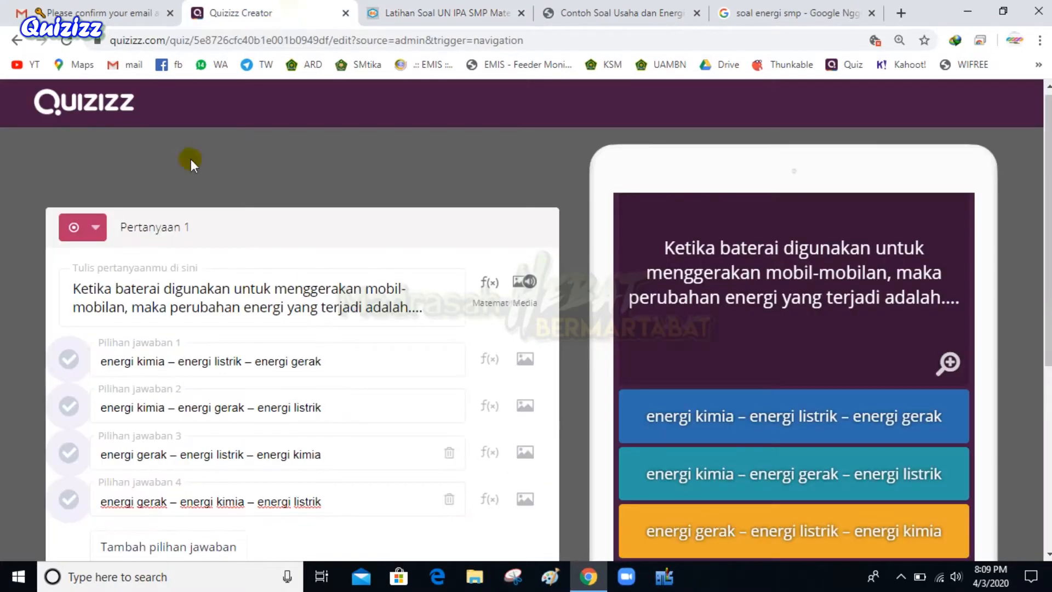
pyautogui.click(67, 362)
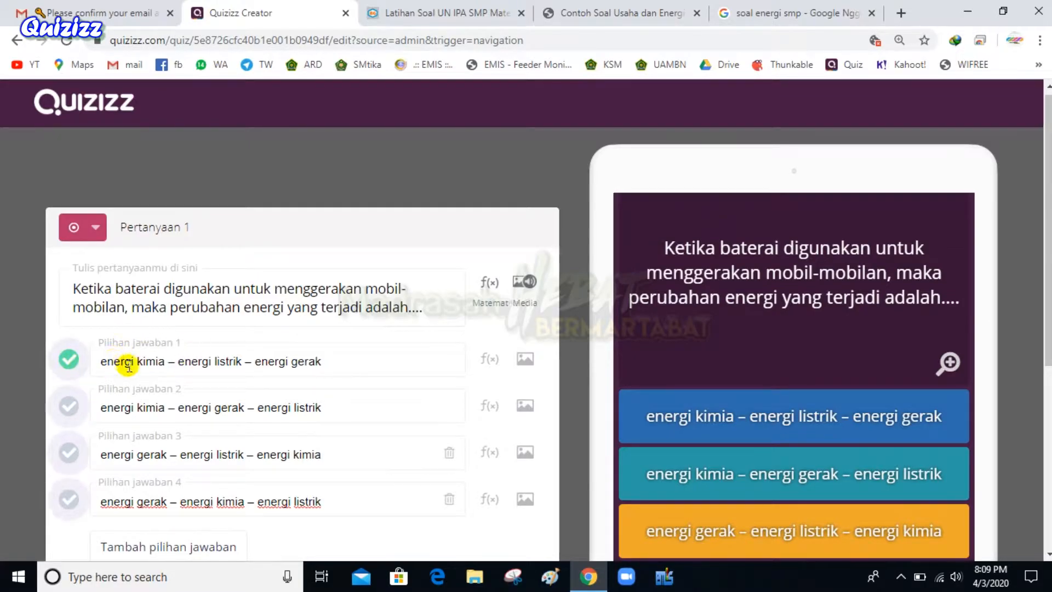
pyautogui.scroll(-5, 456, 387)
pyautogui.click(501, 317)
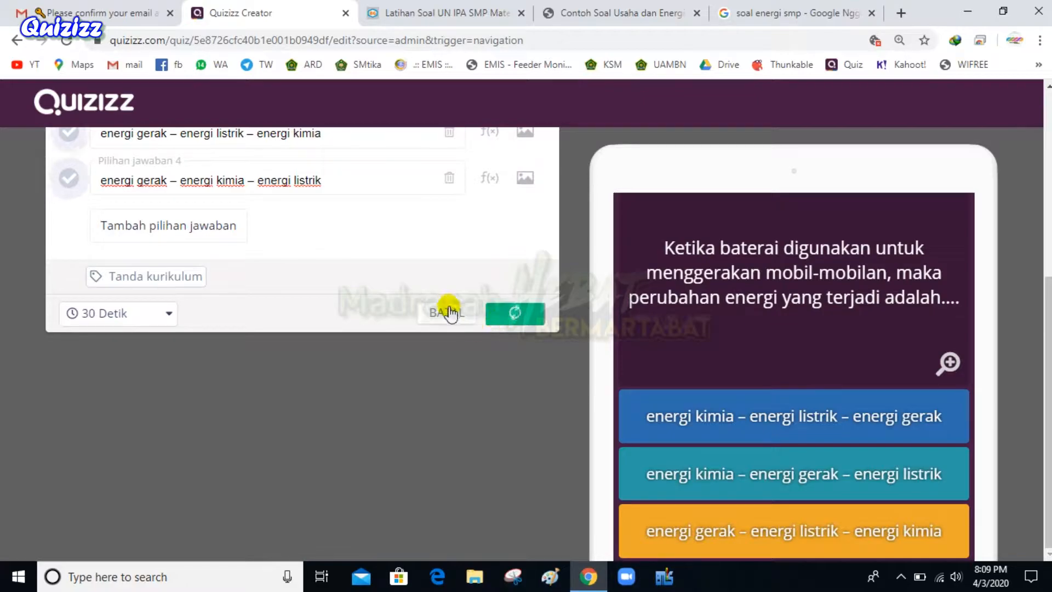
pyautogui.scroll(1, 450, 310)
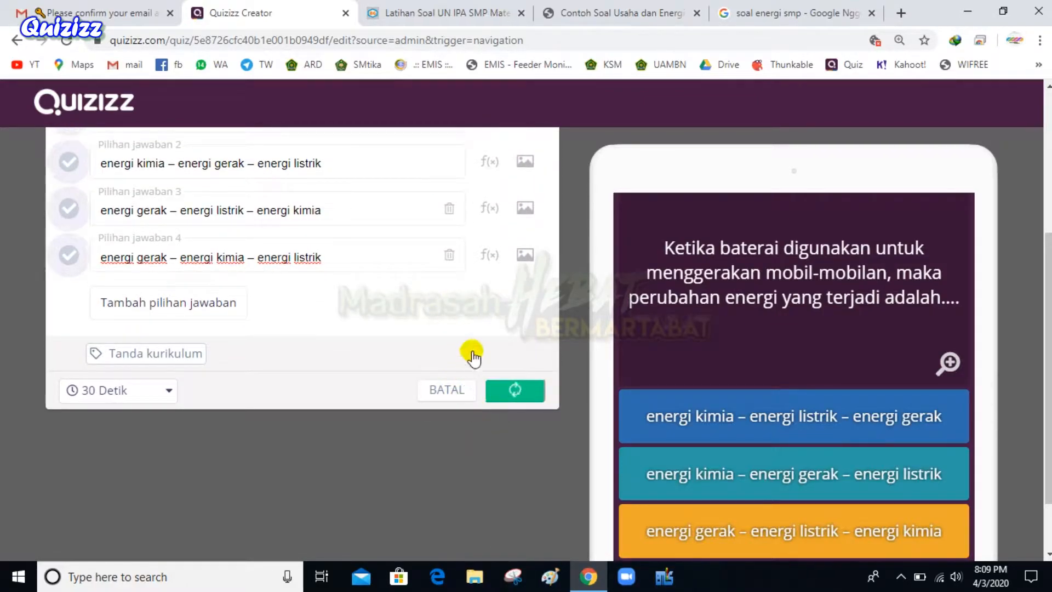
pyautogui.scroll(2, 406, 260)
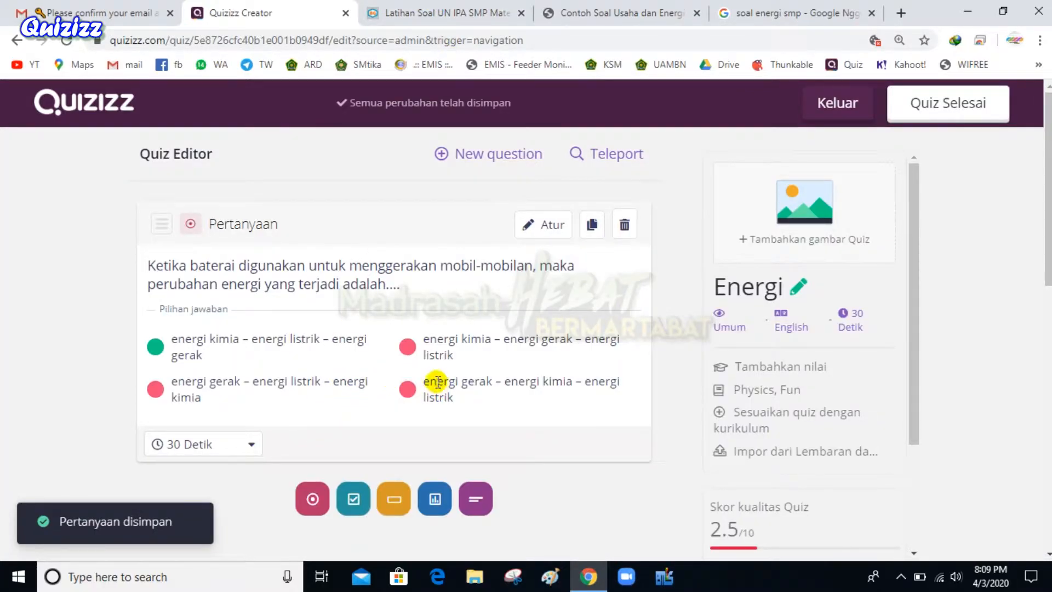
pyautogui.scroll(-3, 573, 349)
# Add a blank multiple-choice question 2 to the Energi quiz
pyautogui.scroll(3, 576, 350)
pyautogui.scroll(1, 578, 352)
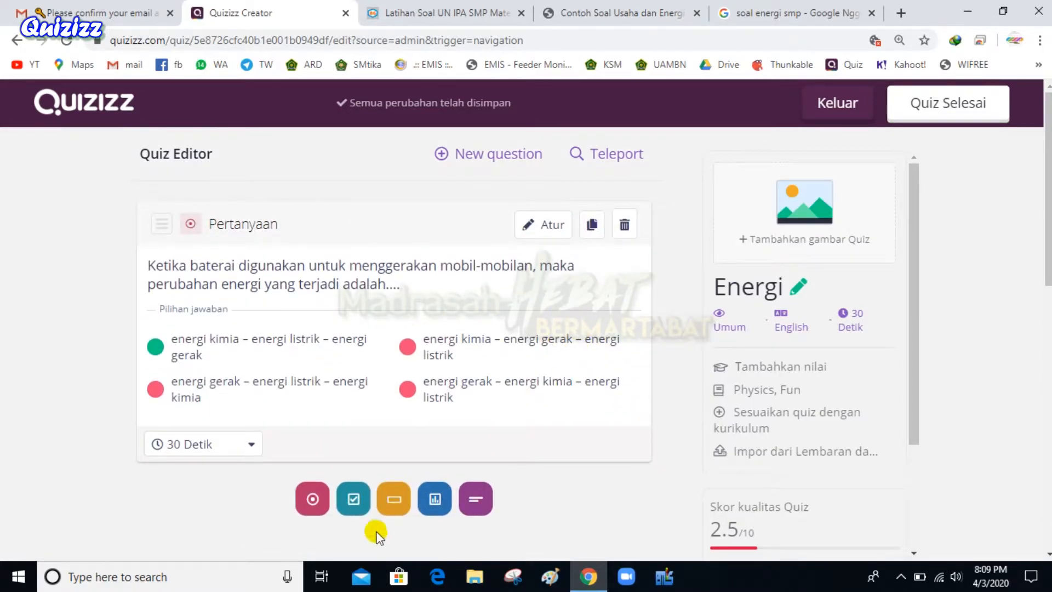
pyautogui.click(313, 499)
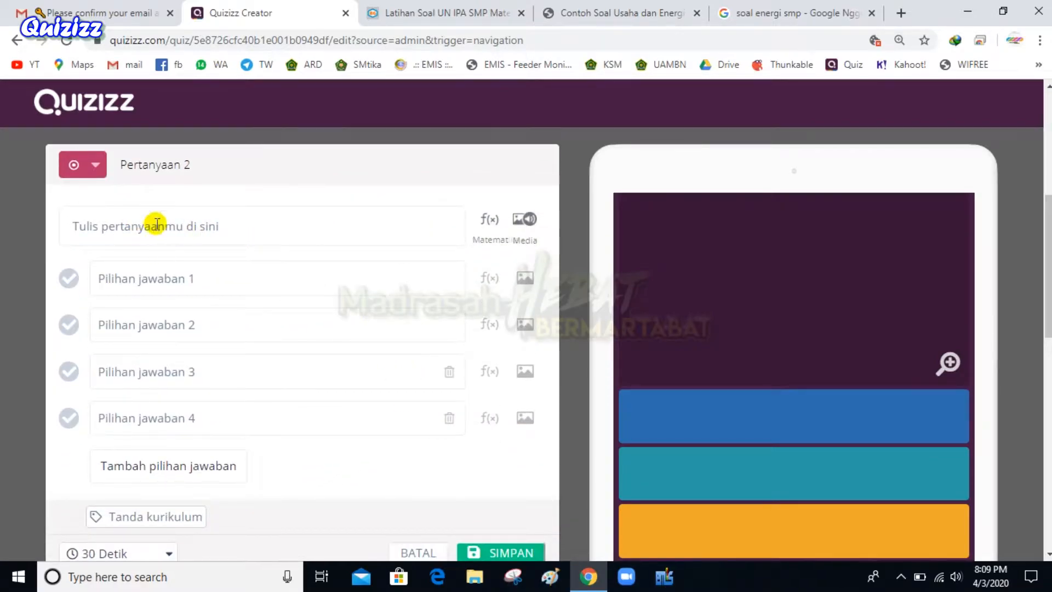
# Select the Soal Nomor 3 question text in the amongguru energy article
pyautogui.click(438, 12)
pyautogui.scroll(-1, 184, 378)
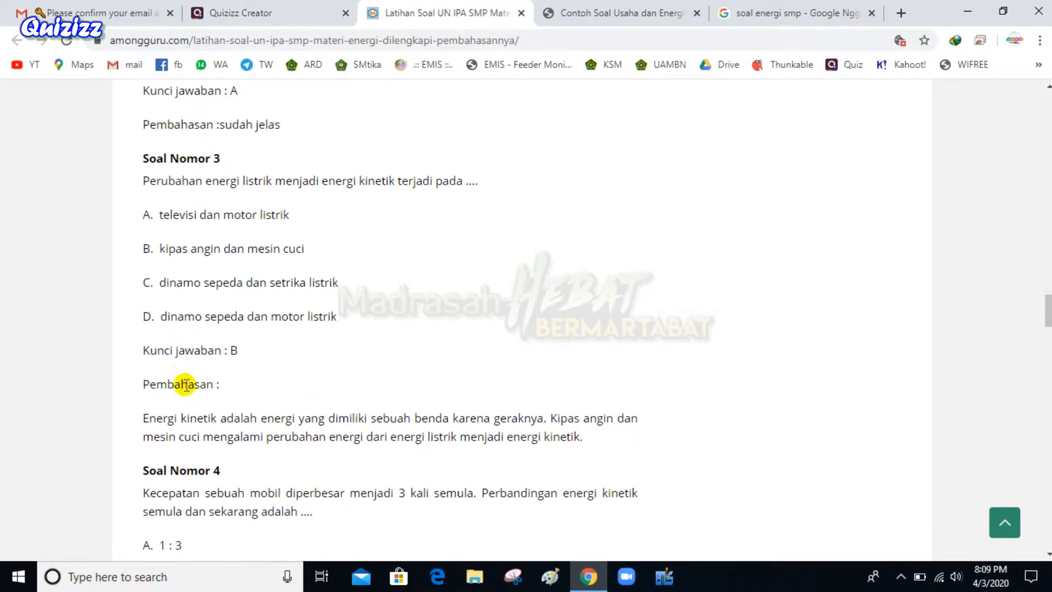
pyautogui.scroll(-1, 184, 379)
pyautogui.moveTo(140, 104); pyautogui.dragTo(497, 453)
pyautogui.hotkey('ctrl', 'c')
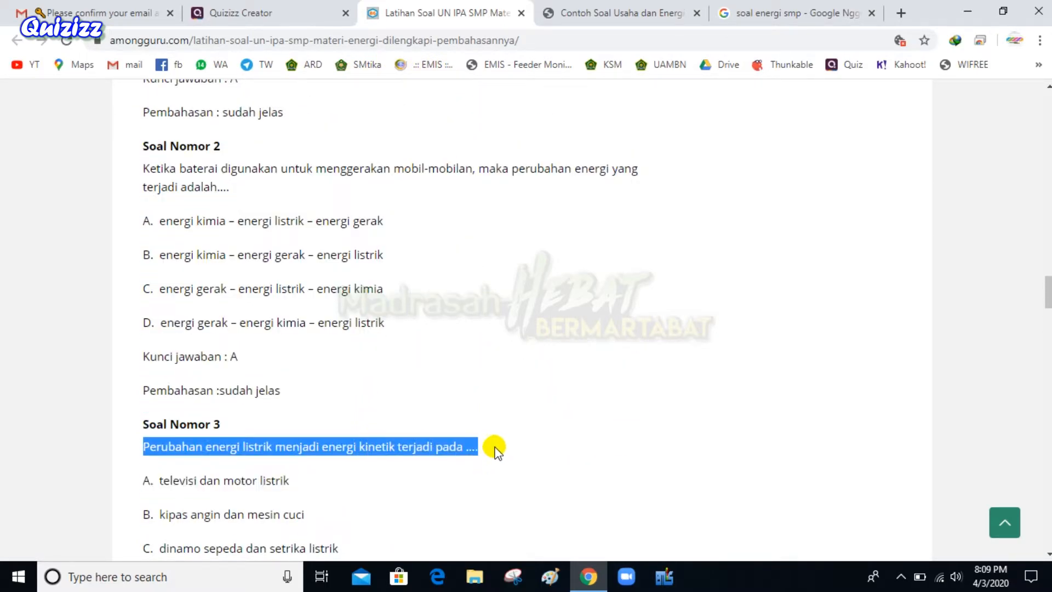
# Paste 'Perubahan energi listrik menjadi energi kinetik terjadi pada ....' into question 2's text field
pyautogui.click(241, 12)
pyautogui.click(155, 229)
pyautogui.hotkey('ctrl', 'v')
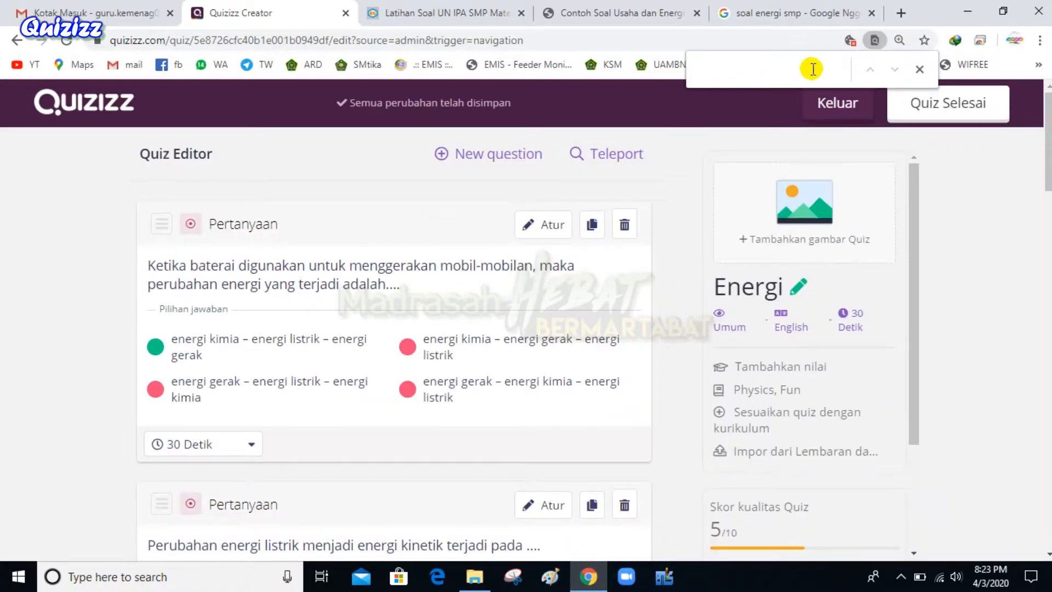
# Close the find bar and scroll through the saved energy questions to the question-type buttons
pyautogui.click(919, 69)
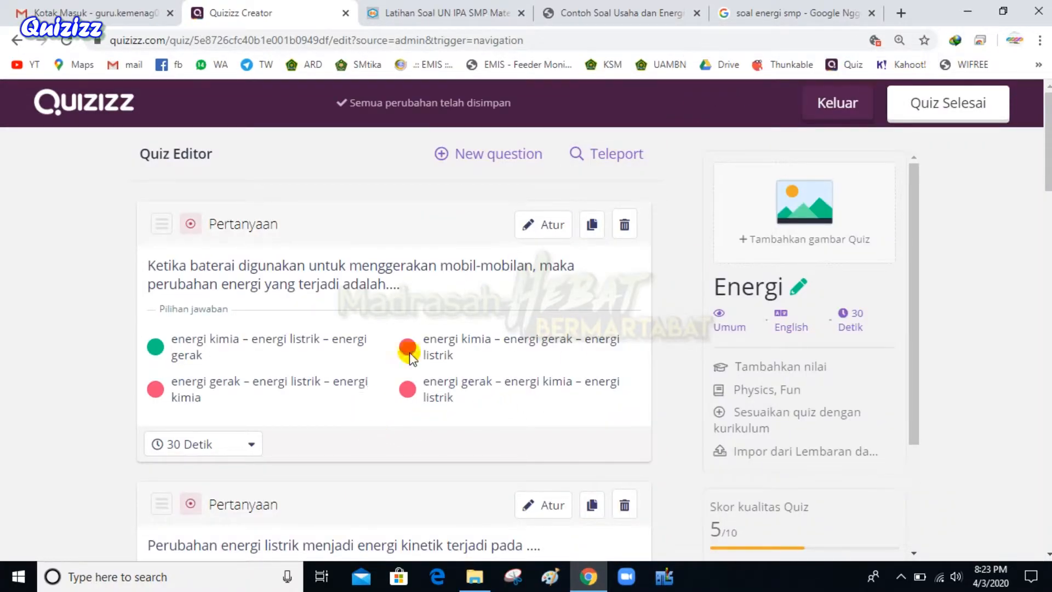
pyautogui.scroll(-20, 370, 406)
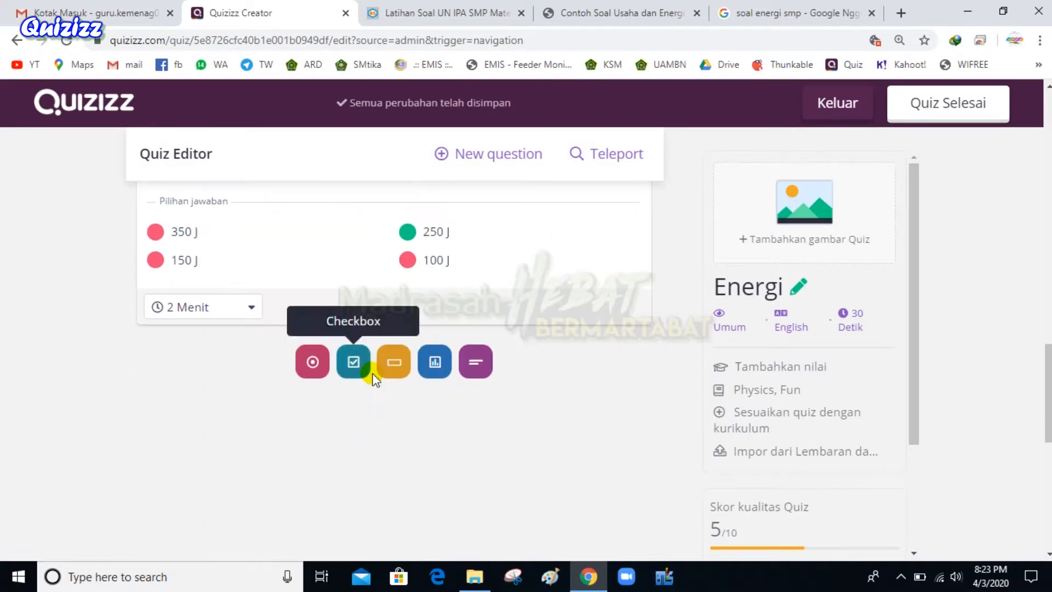
pyautogui.scroll(9, 374, 378)
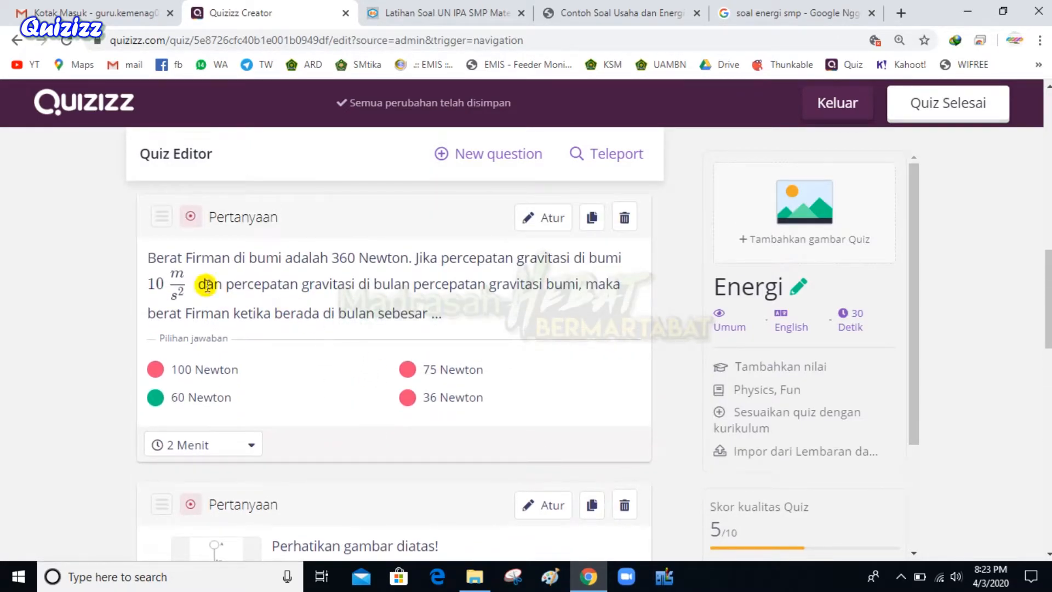
pyautogui.scroll(-4, 155, 282)
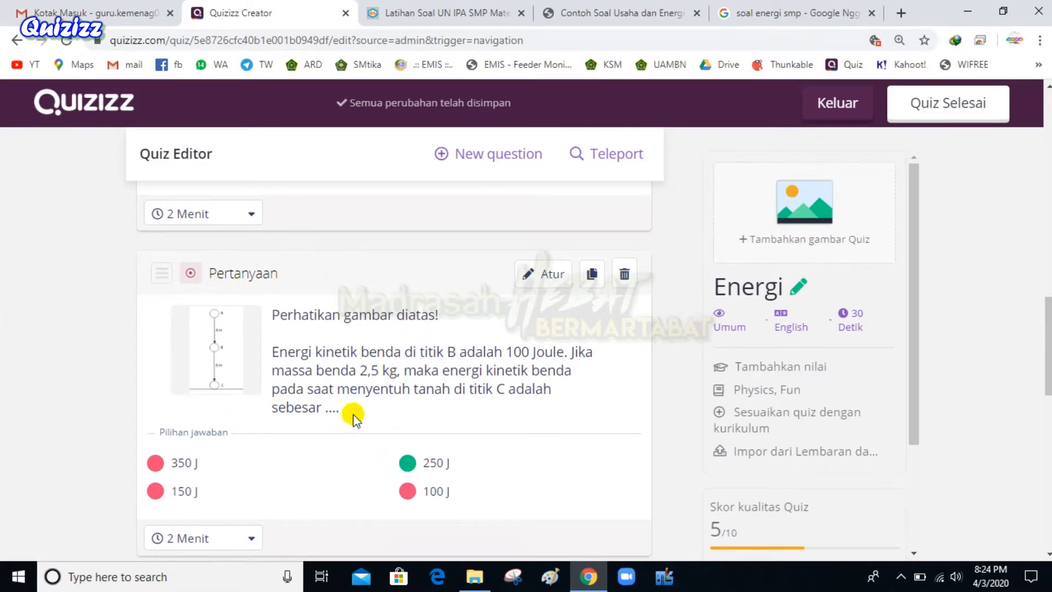
pyautogui.scroll(-3, 298, 420)
pyautogui.scroll(6, 296, 407)
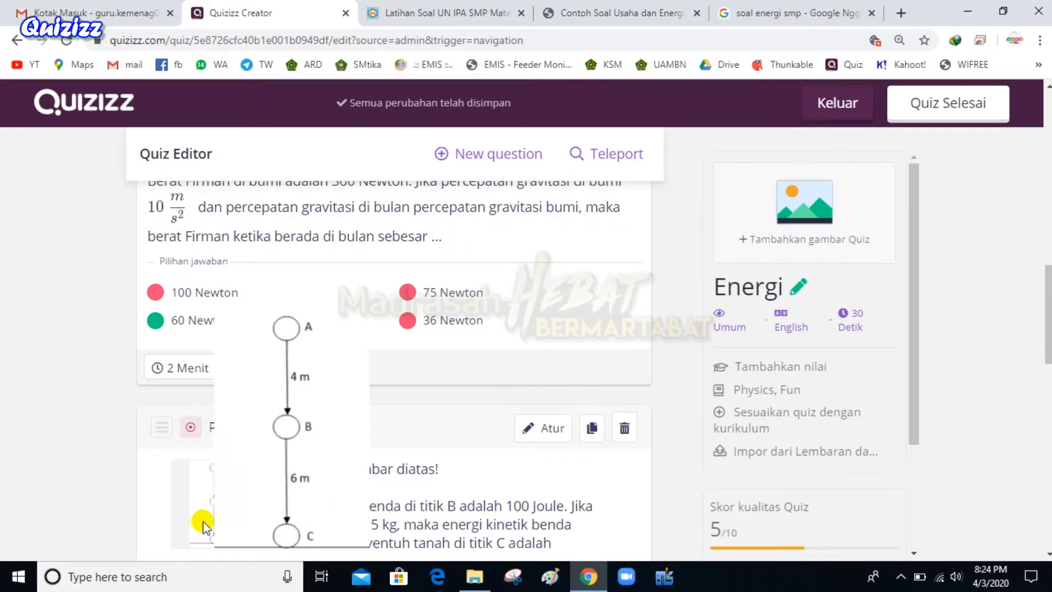
pyautogui.scroll(5, 341, 256)
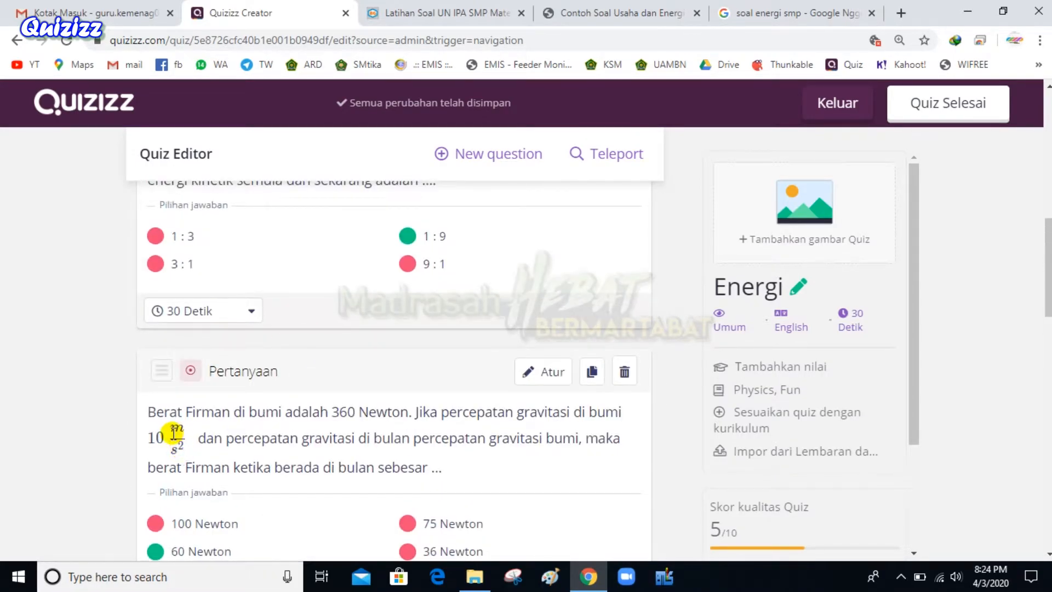
pyautogui.scroll(-7, 340, 384)
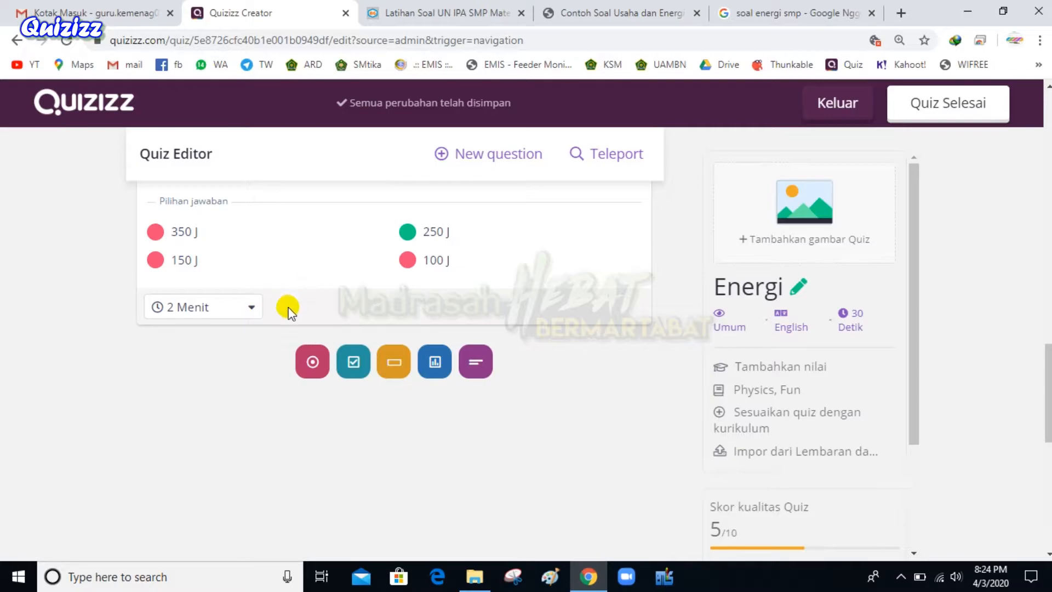
# Add a blank multiple-choice question 6 and browse the amongguru energy article
pyautogui.click(310, 372)
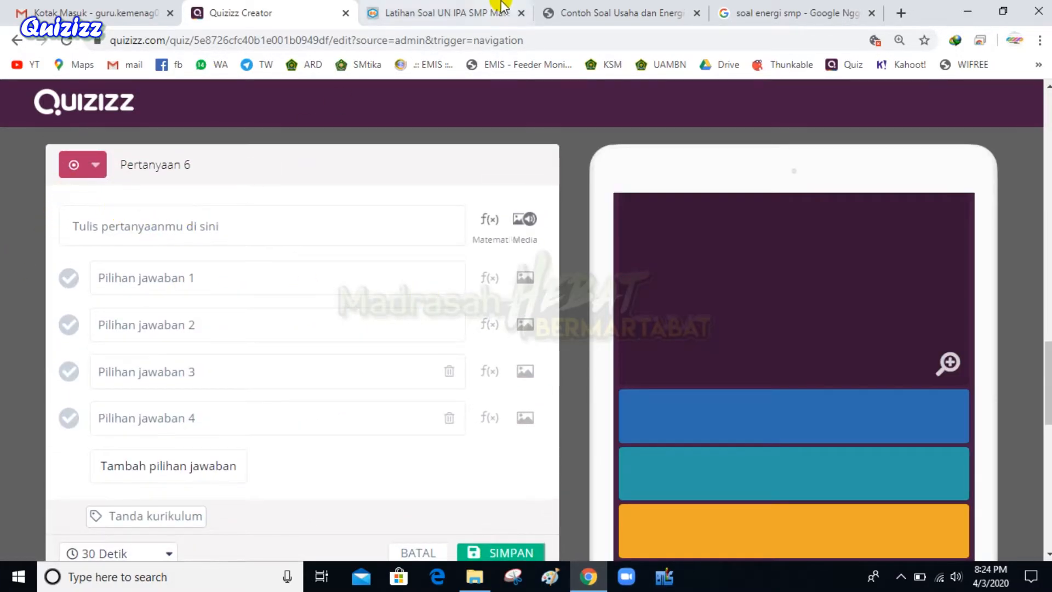
pyautogui.click(433, 12)
pyautogui.scroll(-2, 329, 315)
pyautogui.scroll(20, 331, 314)
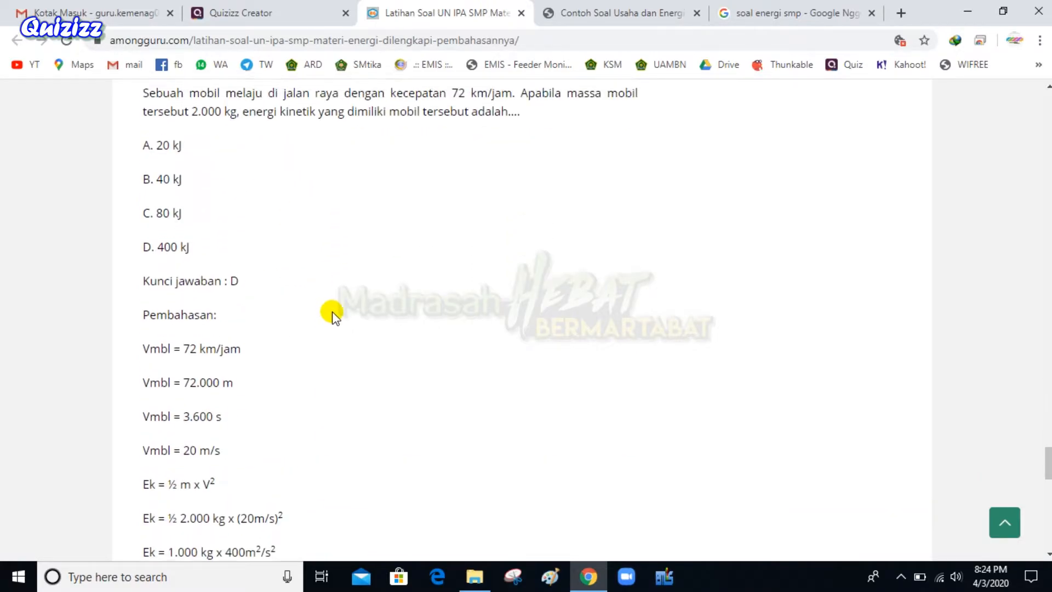
pyautogui.scroll(20, 336, 315)
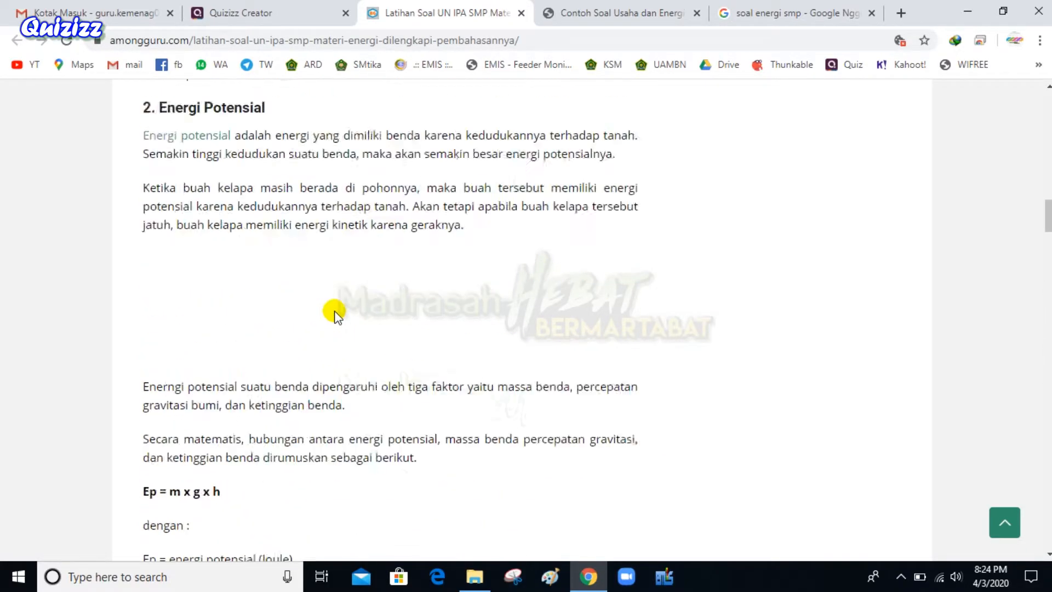
pyautogui.scroll(-20, 339, 317)
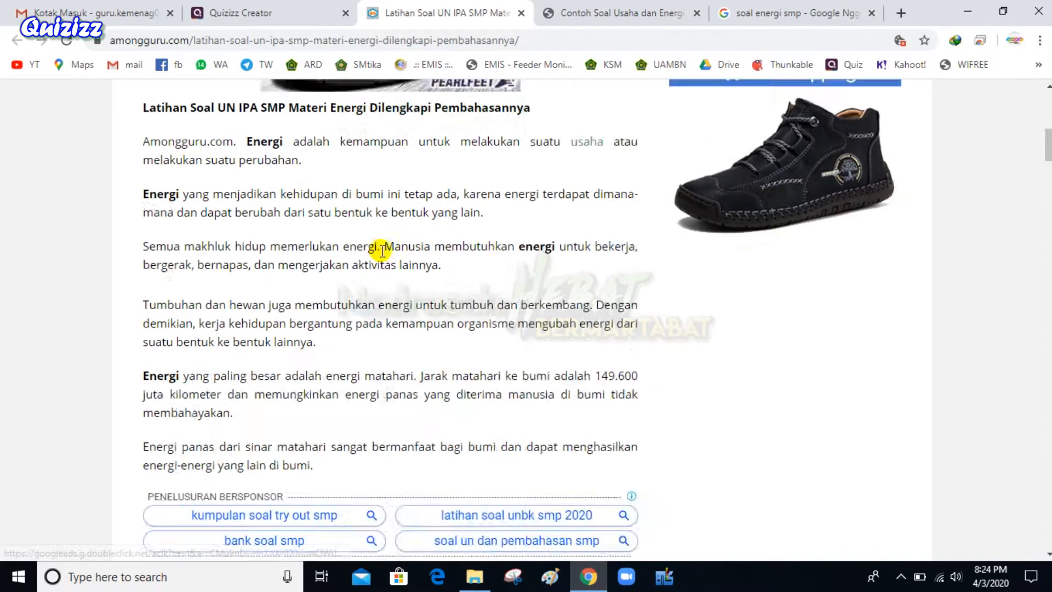
pyautogui.scroll(-20, 416, 279)
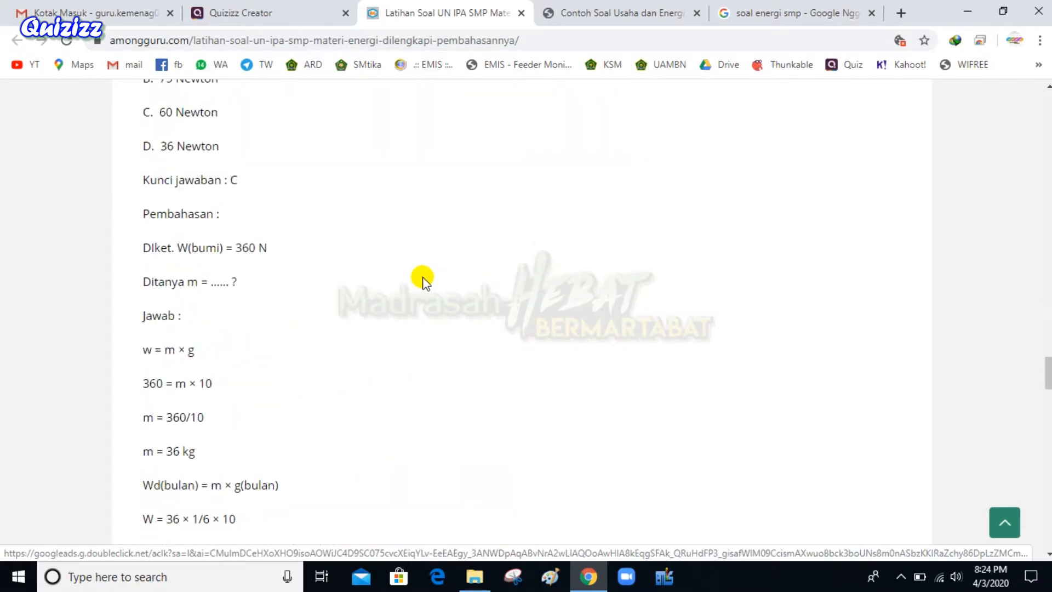
pyautogui.scroll(-9, 445, 280)
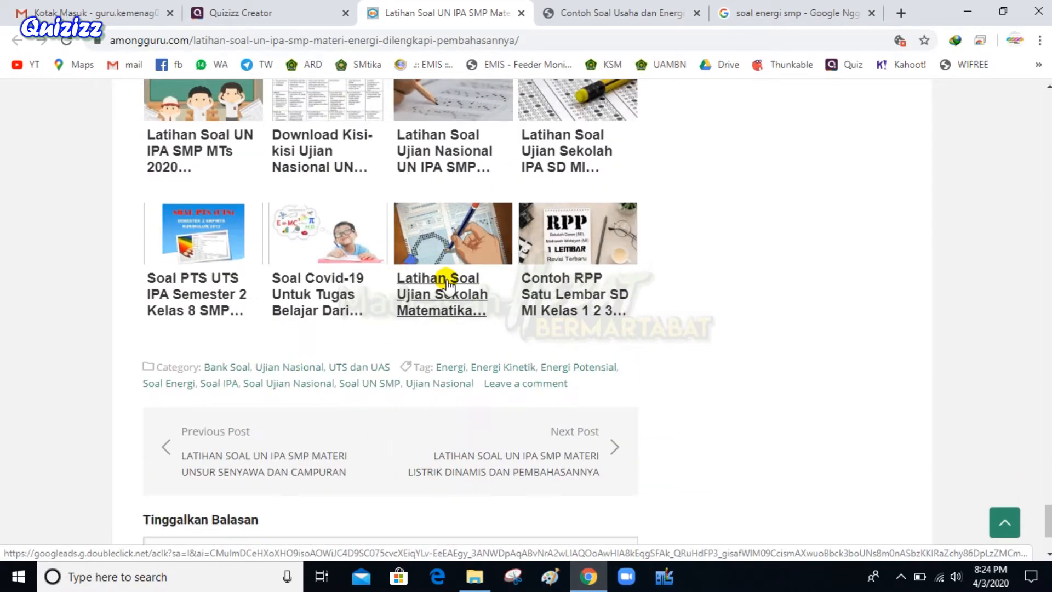
pyautogui.scroll(3, 446, 281)
# Open the idschool falling-object diagram image in its own tab
pyautogui.click(721, 5)
pyautogui.click(652, 6)
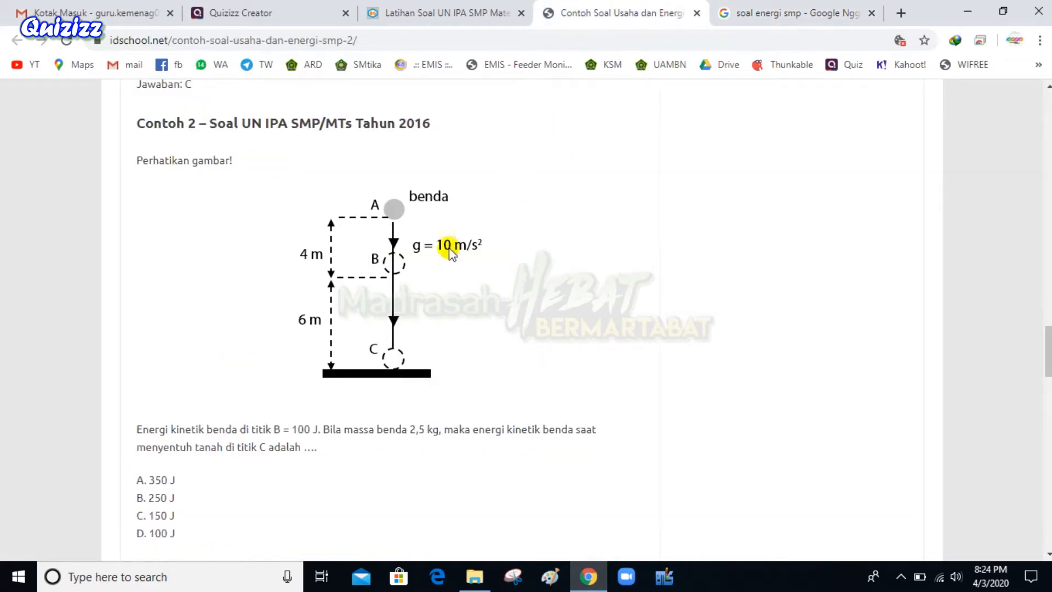
pyautogui.rightClick(388, 272)
pyautogui.click(398, 281)
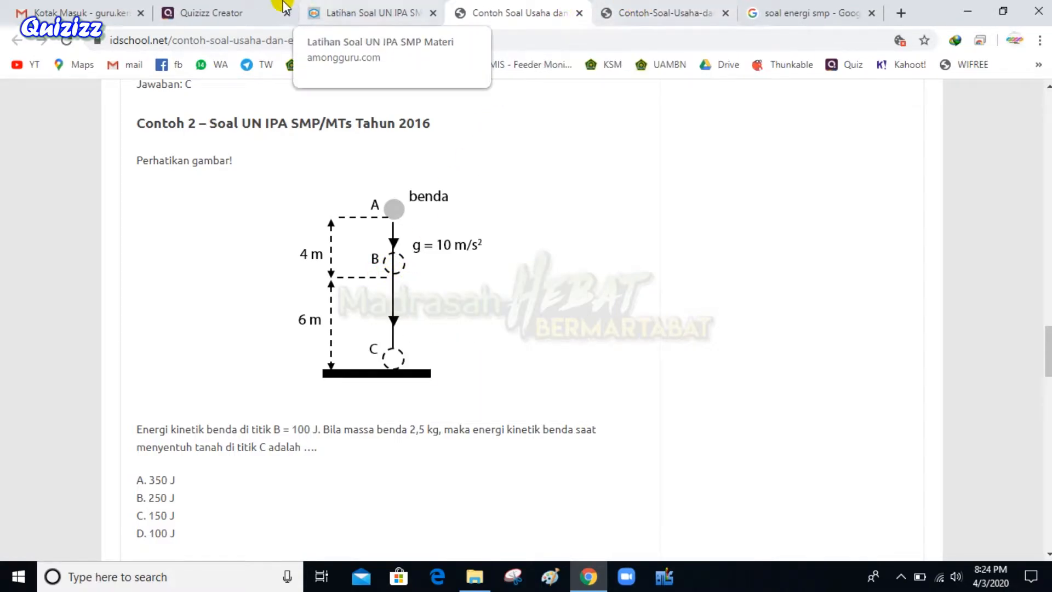
# Focus question 6's empty text field and select 'Perhatikan gambar!' on the idschool page
pyautogui.click(258, 7)
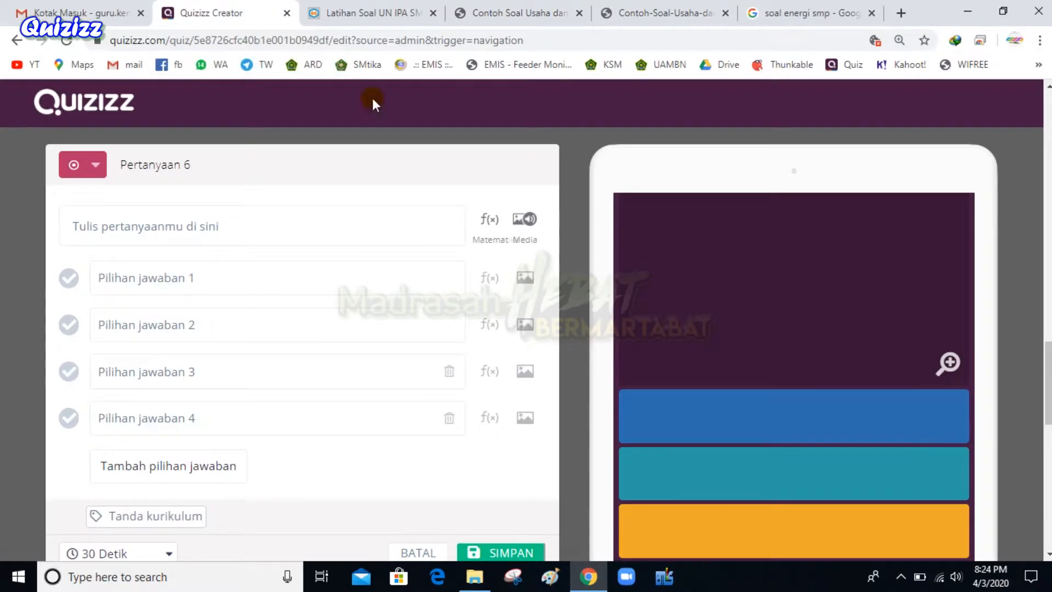
pyautogui.click(172, 226)
pyautogui.click(554, 6)
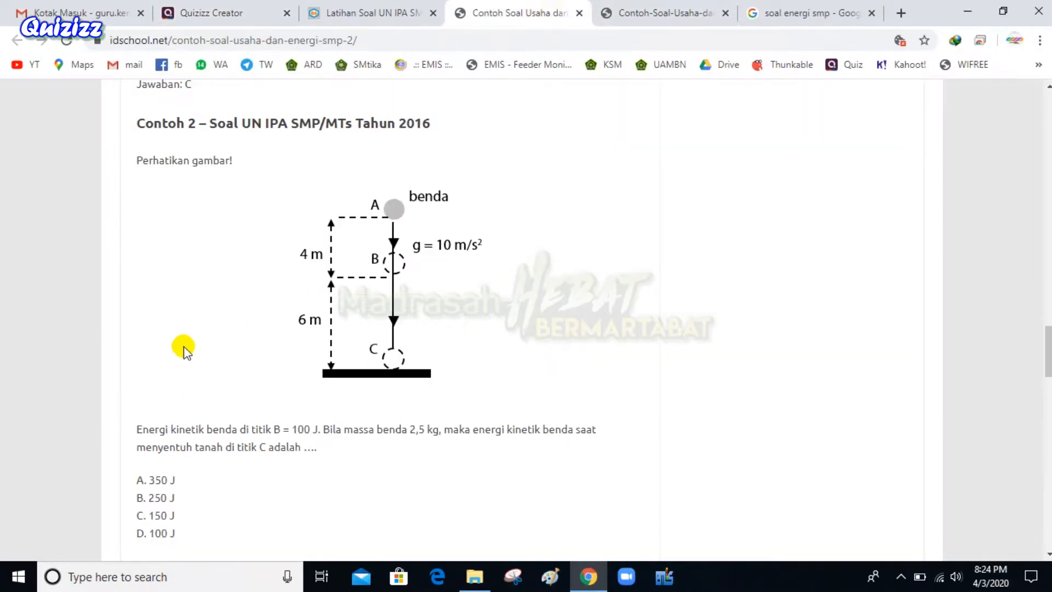
pyautogui.moveTo(137, 162); pyautogui.dragTo(224, 172)
pyautogui.hotkey('ctrl', 'c')
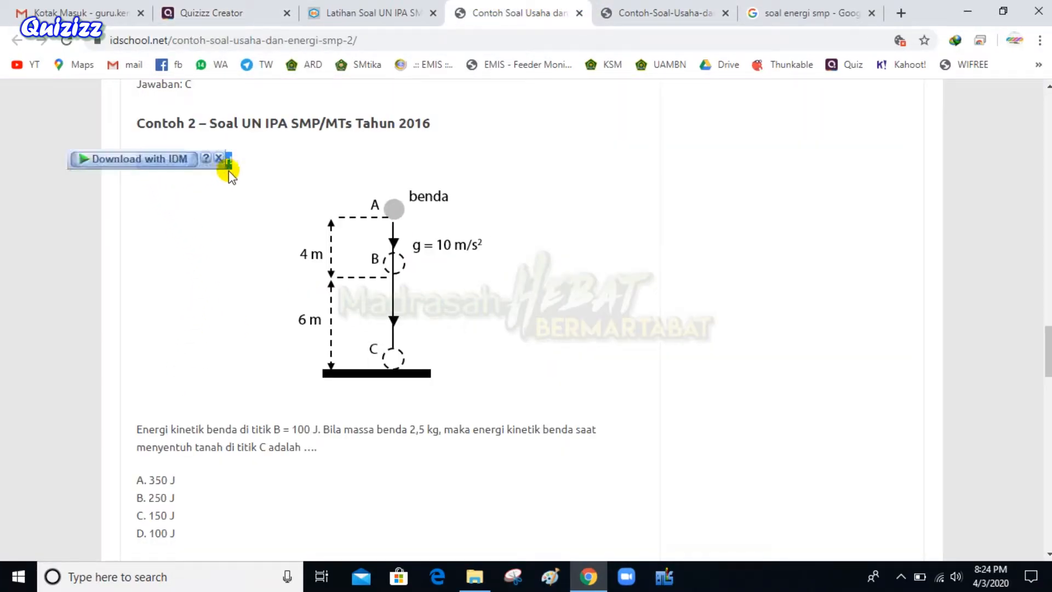
pyautogui.click(320, 9)
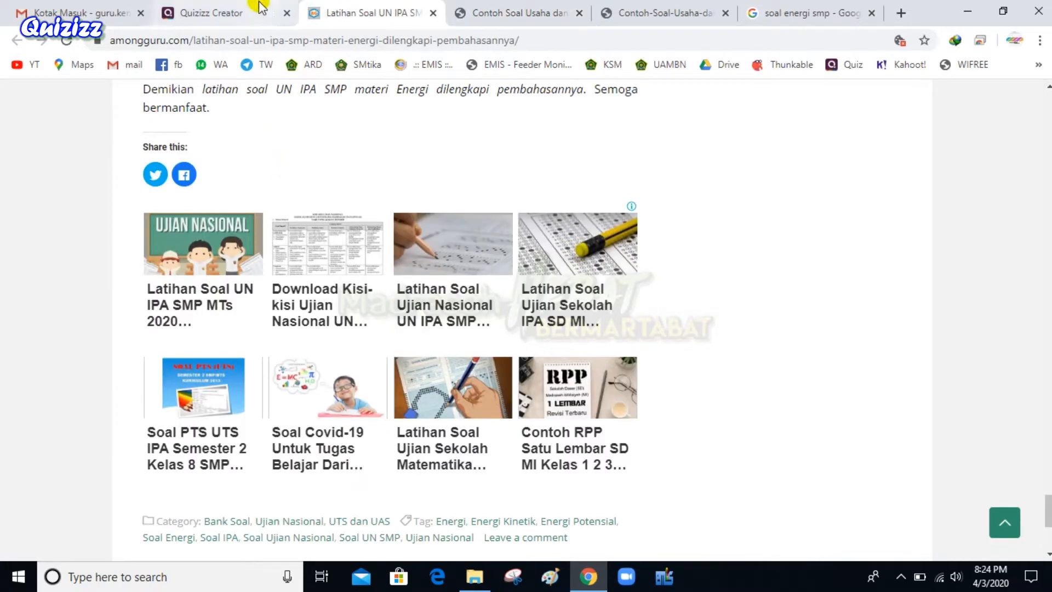
# Paste 'Perhatikan gambar!' as question 6's text
pyautogui.click(244, 10)
pyautogui.hotkey('ctrl', 'v')
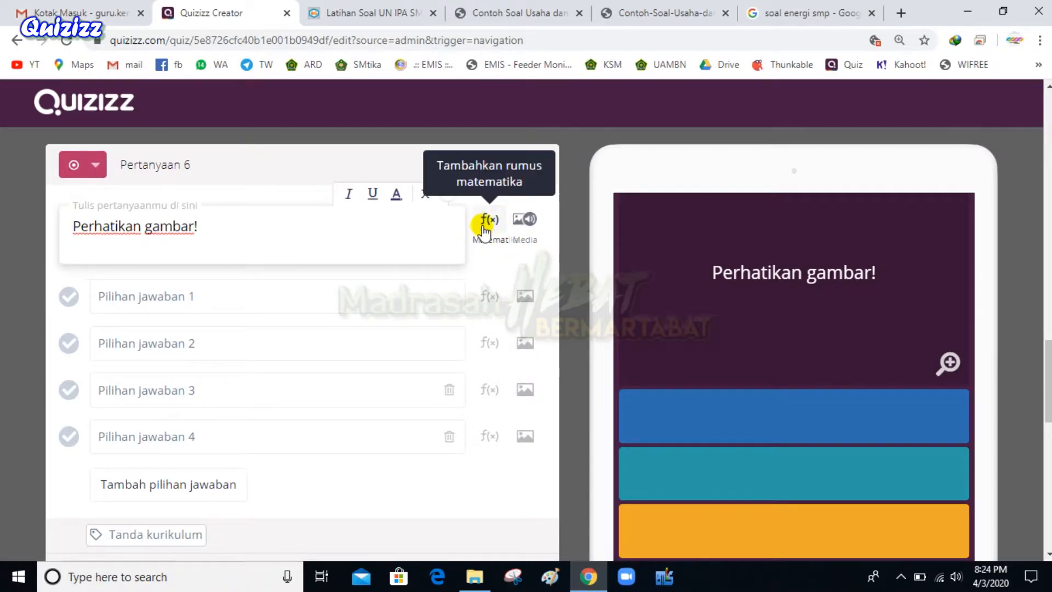
# Open question 6's media dialog and switch it from Audio to the Gambar image option
pyautogui.click(525, 222)
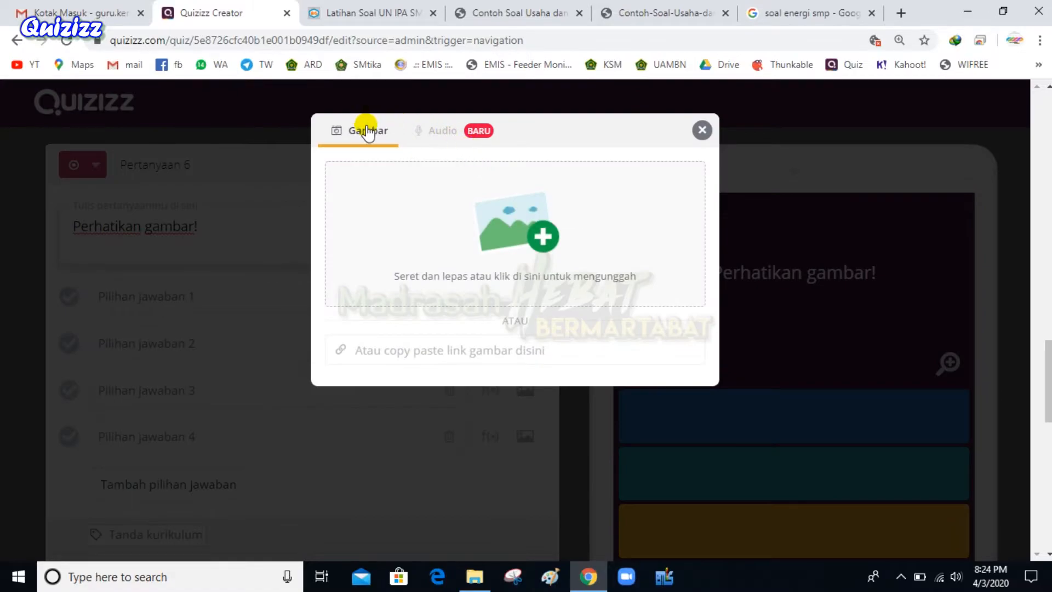
pyautogui.click(437, 137)
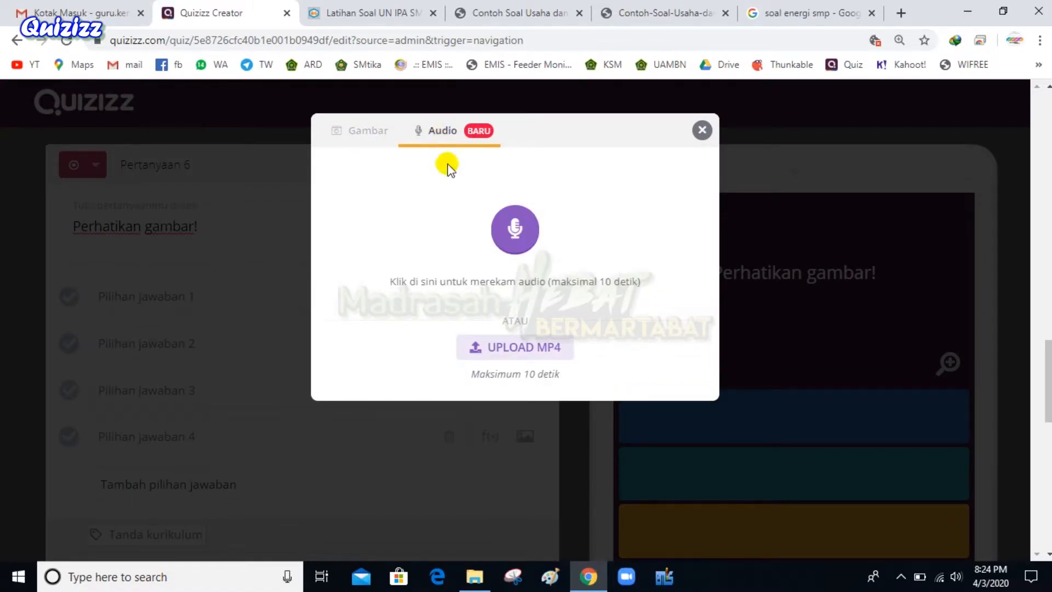
pyautogui.moveTo(472, 375); pyautogui.dragTo(564, 368)
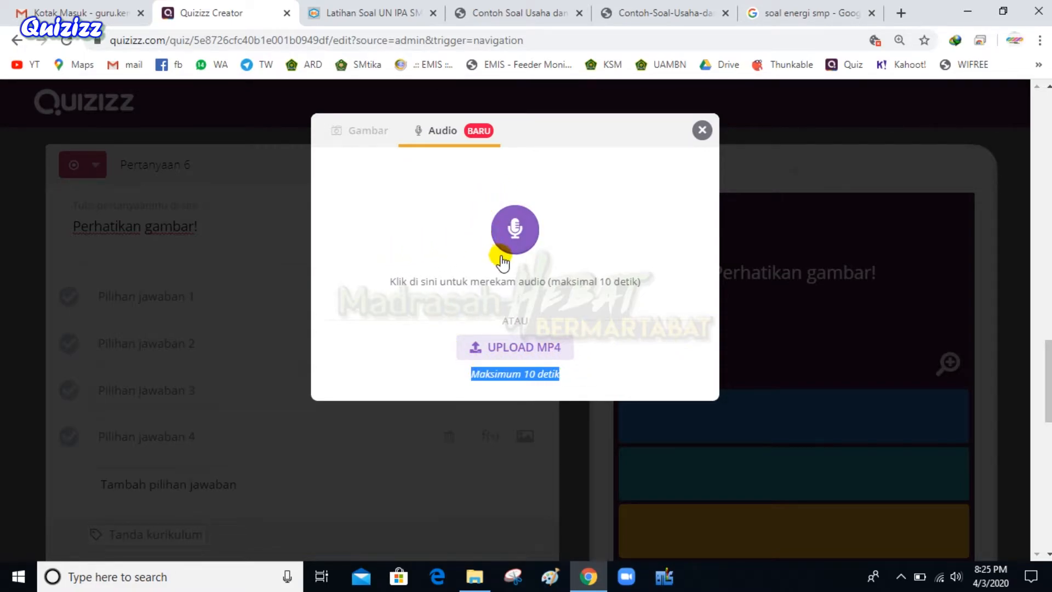
pyautogui.click(372, 145)
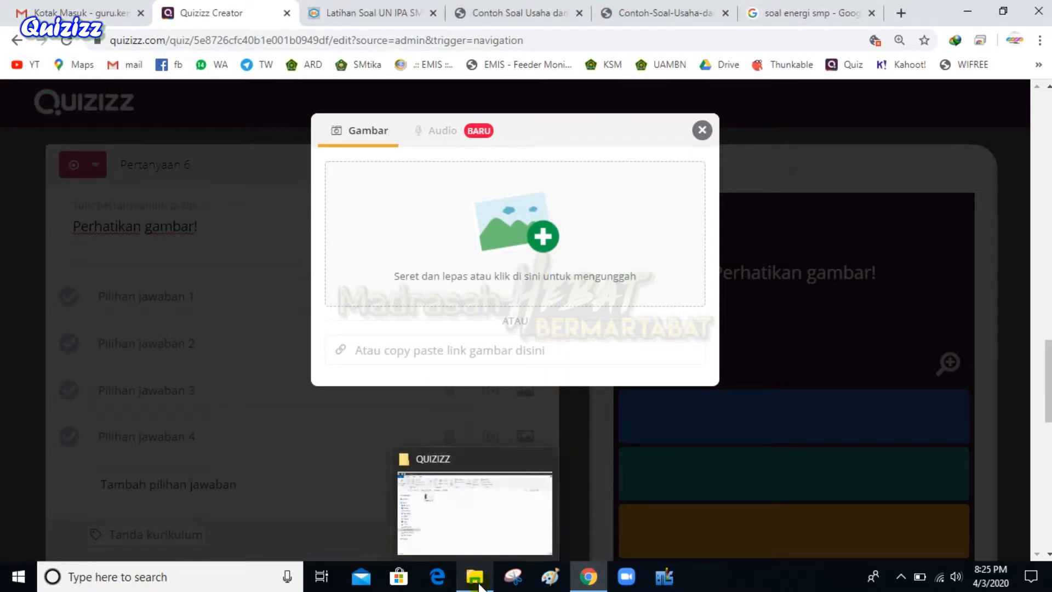
# Drag Screenshot_923 from the Explorer QUIZIZZ folder into question 6's image upload area
pyautogui.click(547, 245)
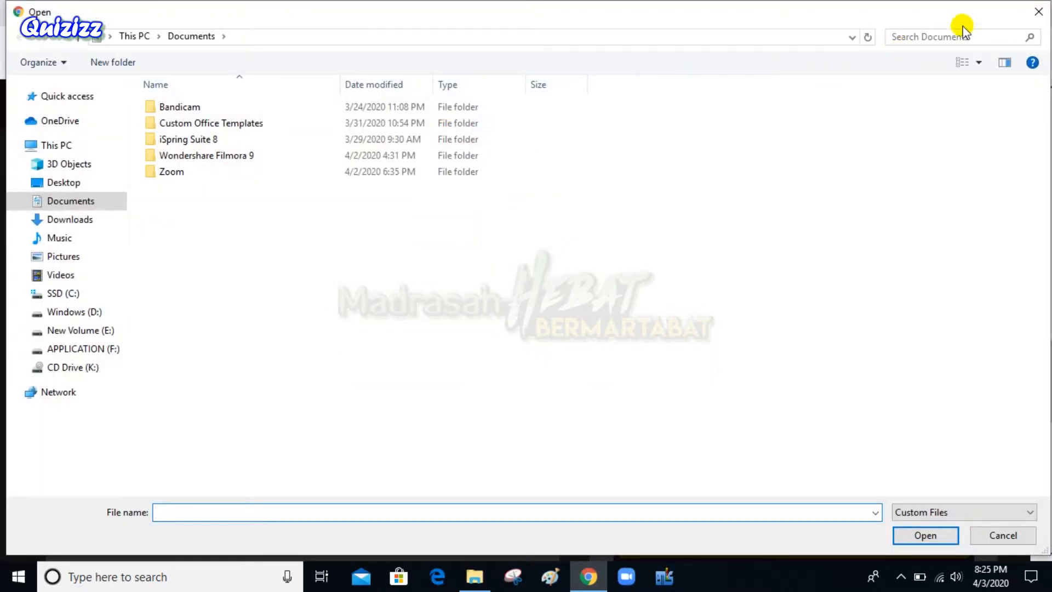
pyautogui.click(1041, 13)
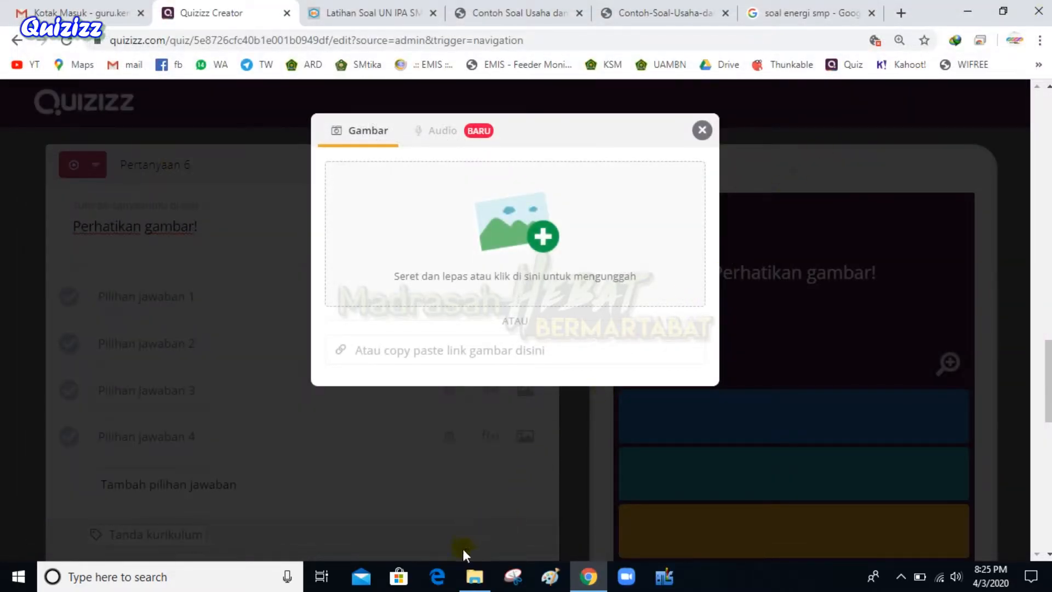
pyautogui.click(474, 577)
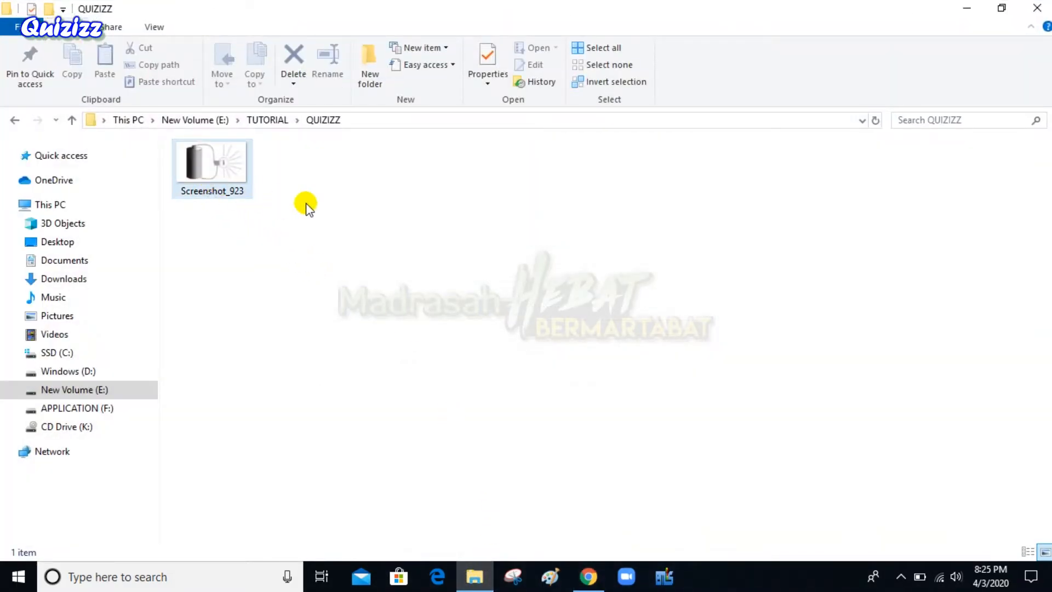
pyautogui.moveTo(198, 162); pyautogui.dragTo(510, 235)
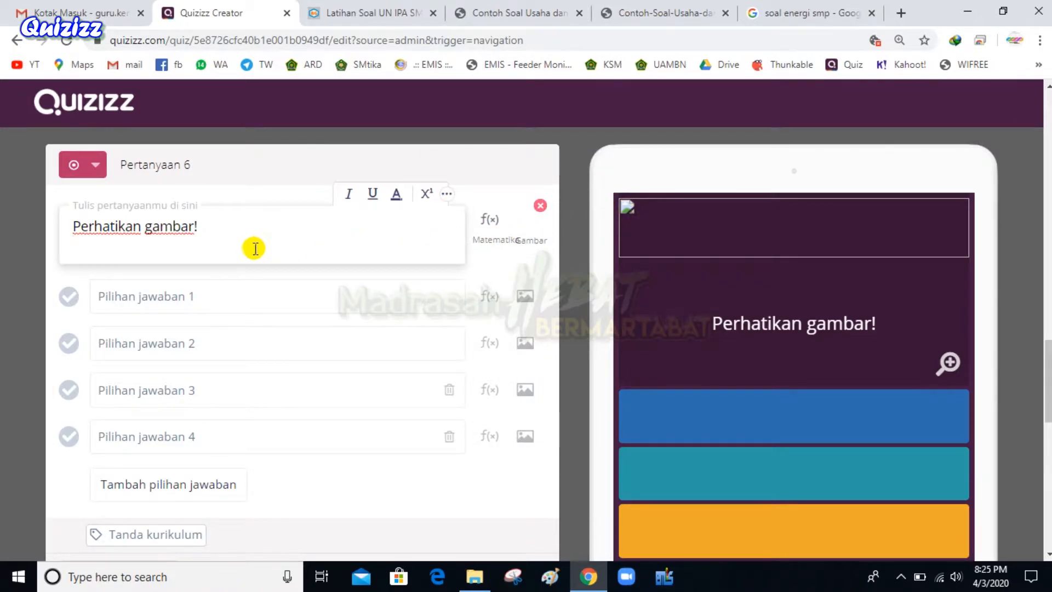
# Save the idschool falling-object diagram into the QUIZIZZ folder and drag it toward the quiz
pyautogui.click(631, 12)
pyautogui.rightClick(565, 286)
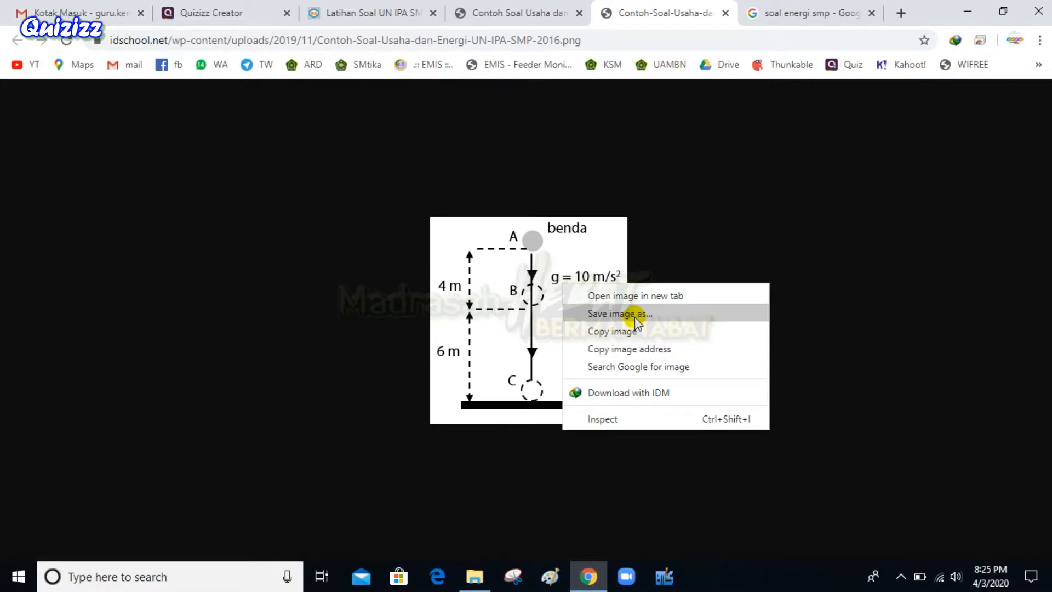
pyautogui.moveTo(520, 279); pyautogui.dragTo(444, 355)
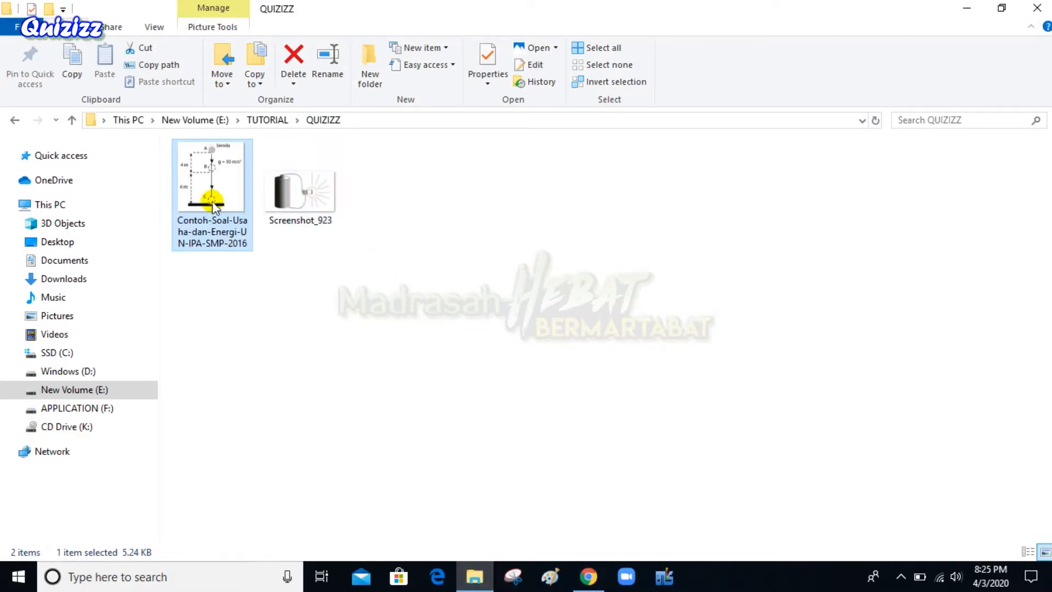
pyautogui.moveTo(212, 164); pyautogui.dragTo(706, 222)
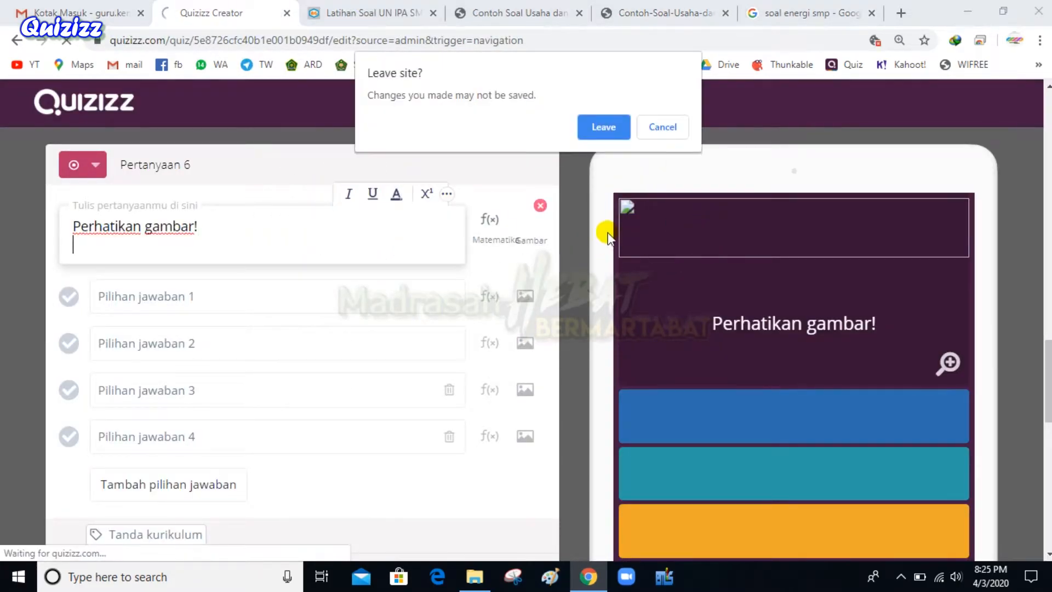
# Stay on the editor, try deleting question 6's broken image, then reload discarding the draft
pyautogui.click(661, 126)
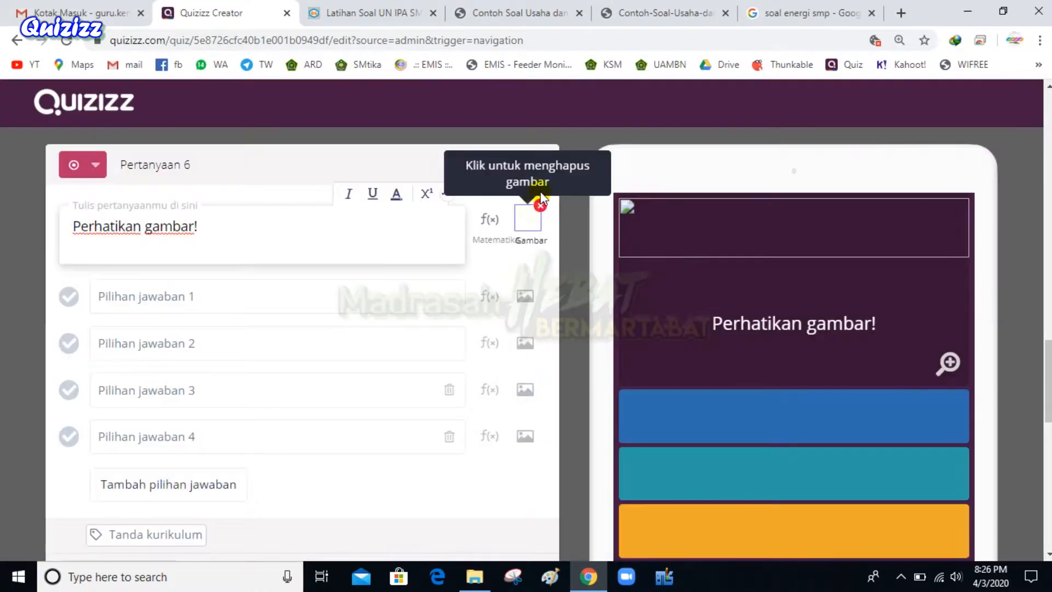
pyautogui.click(525, 219)
pyautogui.click(525, 219)
pyautogui.click(525, 219)
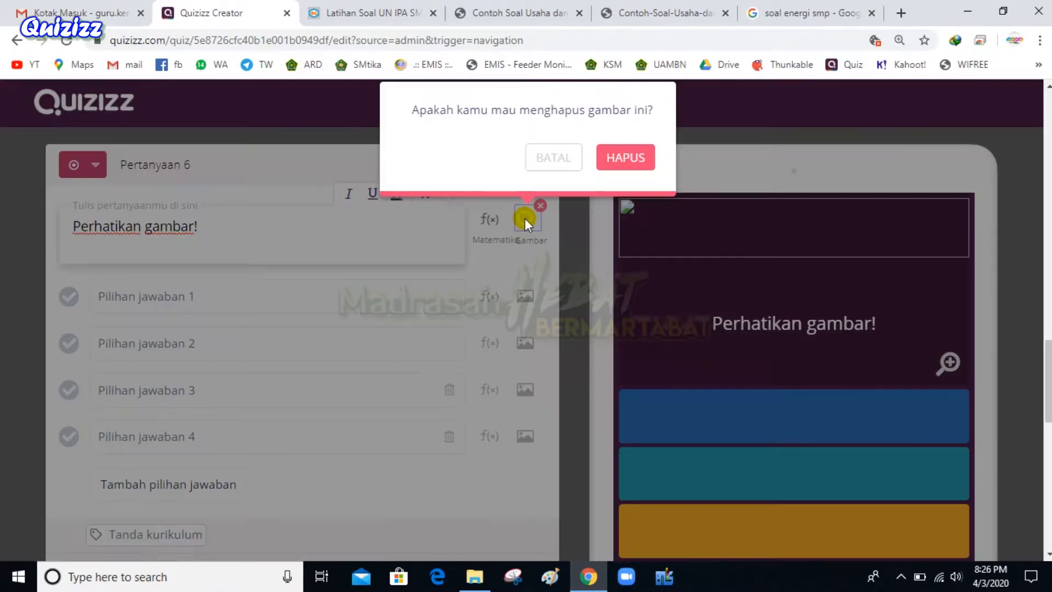
pyautogui.click(624, 158)
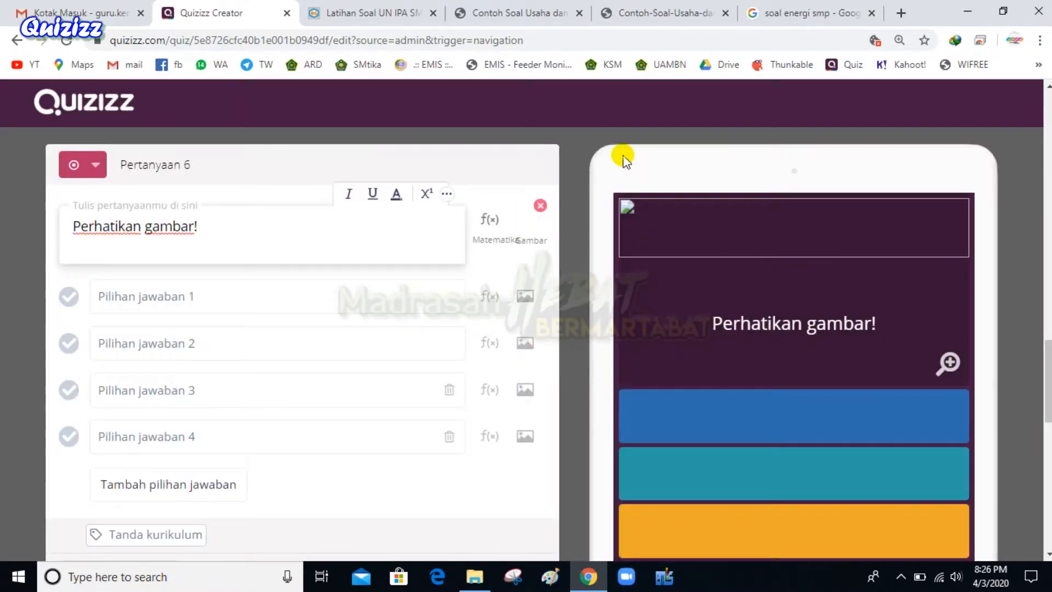
pyautogui.doubleClick(541, 207)
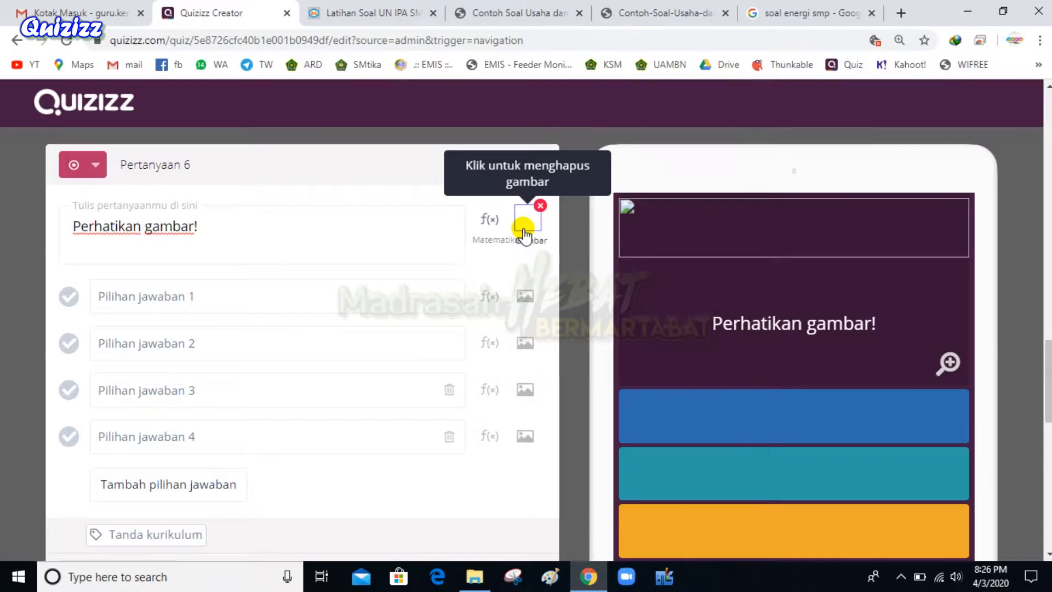
pyautogui.click(524, 228)
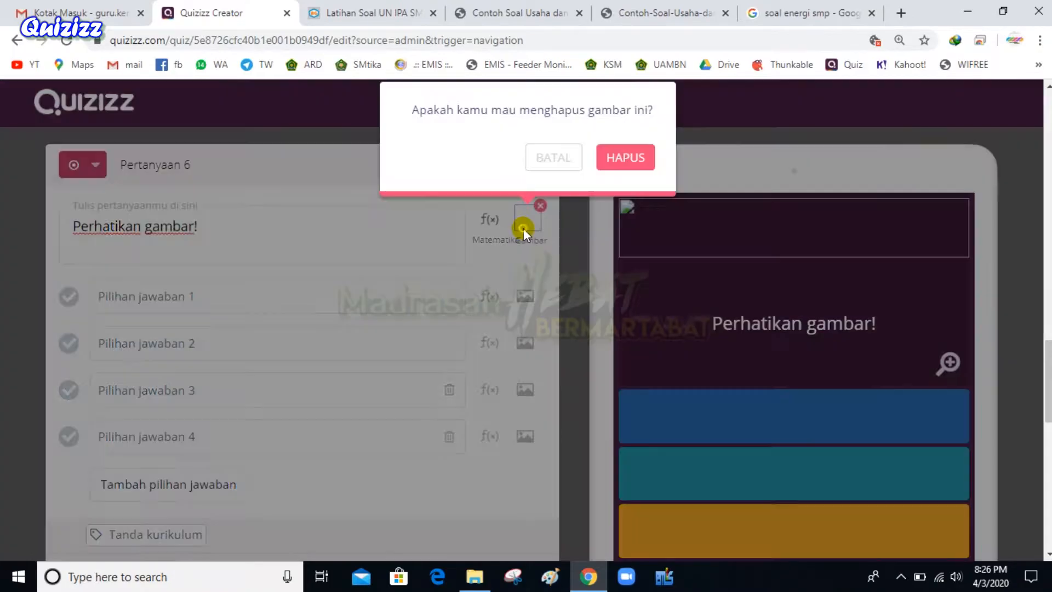
pyautogui.click(65, 40)
pyautogui.click(599, 153)
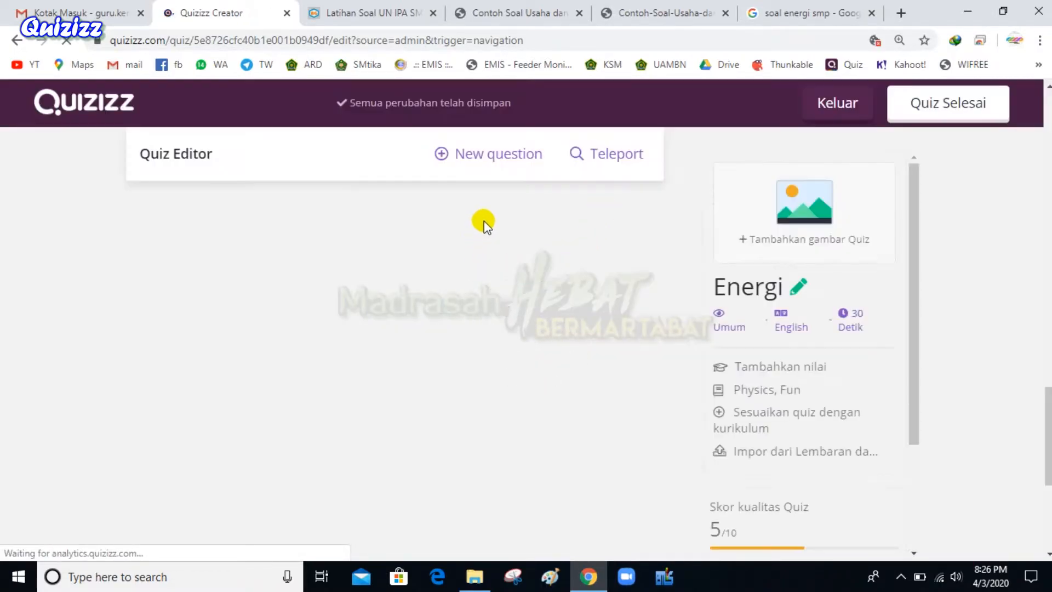
# Add a new multiple-choice question 6 and close the find bar
pyautogui.hotkey('ctrl', 'f')
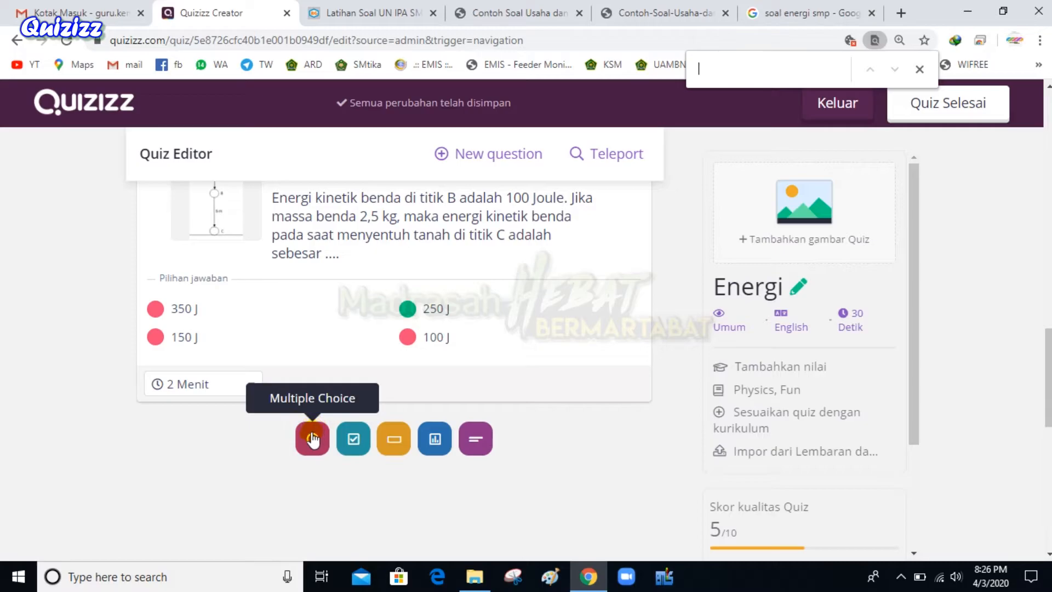
pyautogui.click(312, 439)
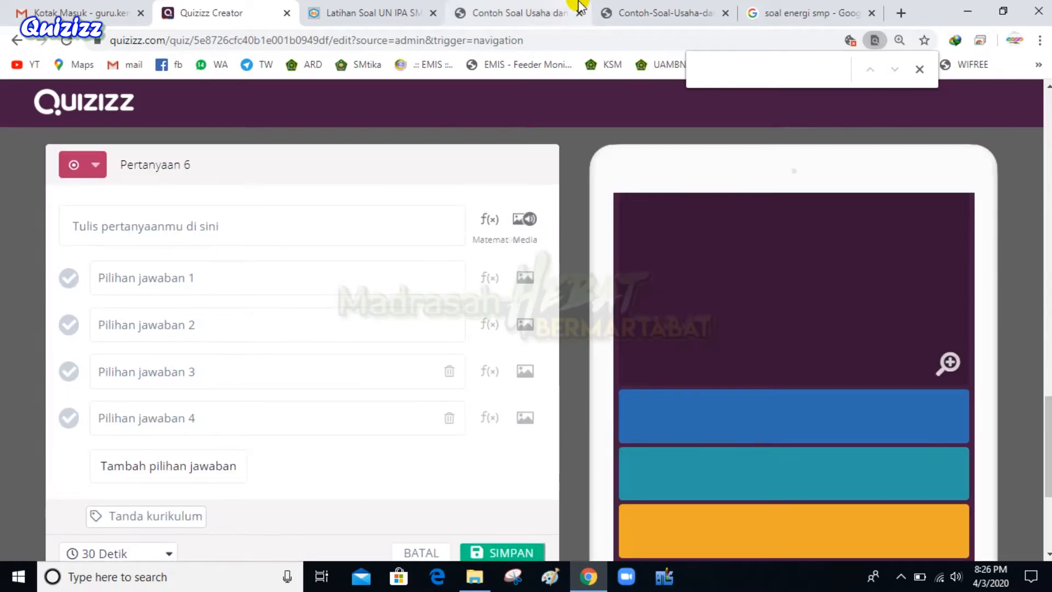
pyautogui.moveTo(548, 5)
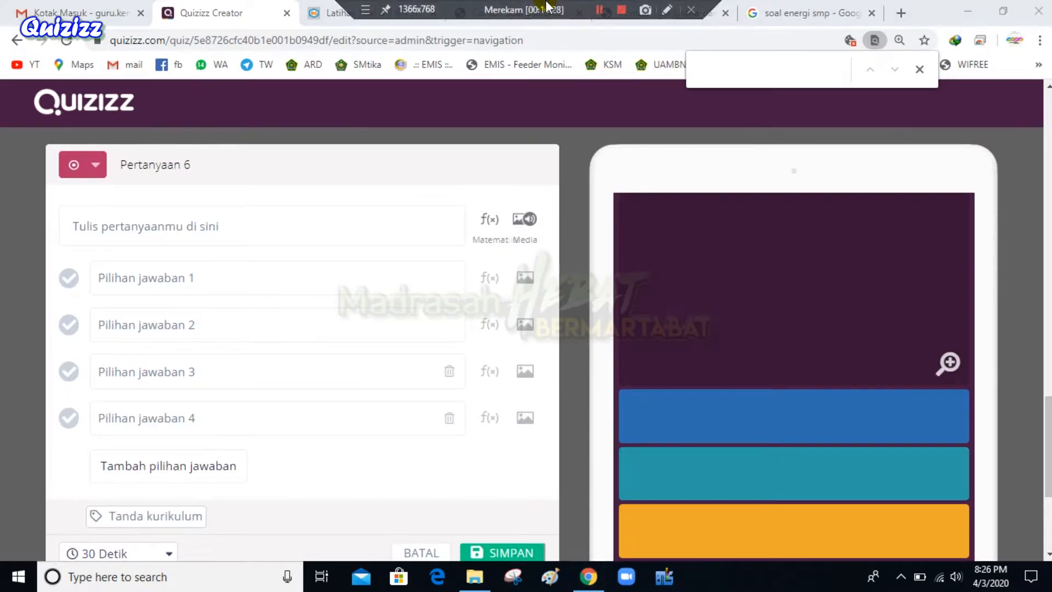
pyautogui.click(920, 69)
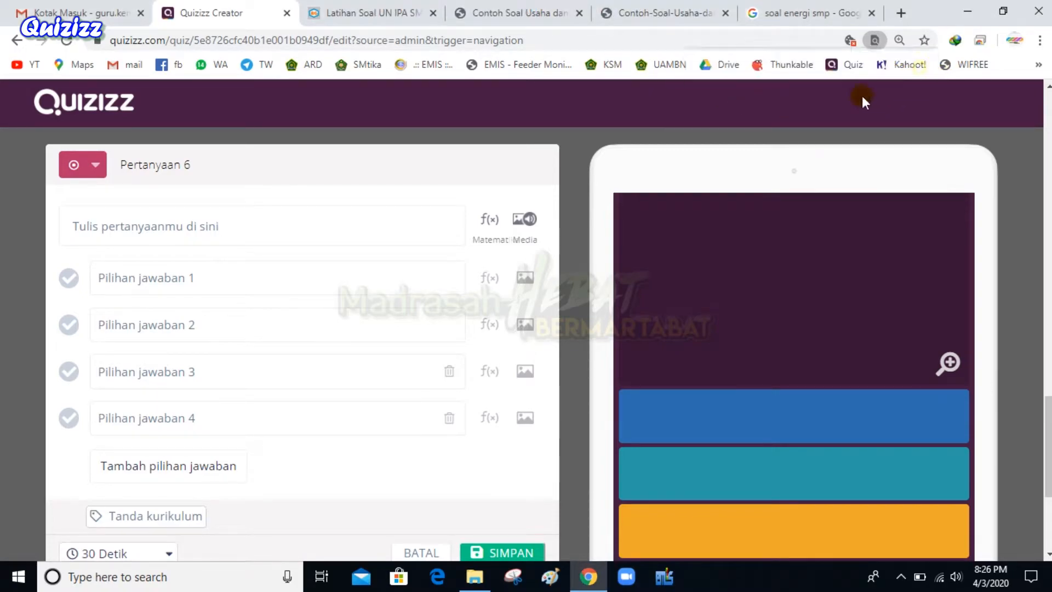
# Type 'Perhatikan gambar!' as question 6's text and open its Media attachment options
pyautogui.click(330, 230)
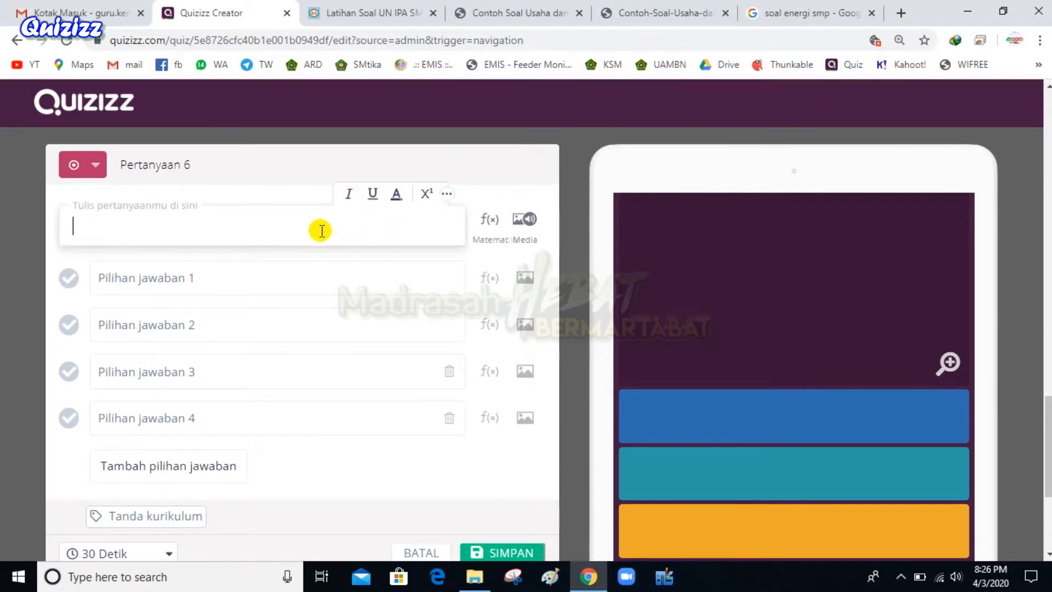
pyautogui.write('Perhatikan gamba')
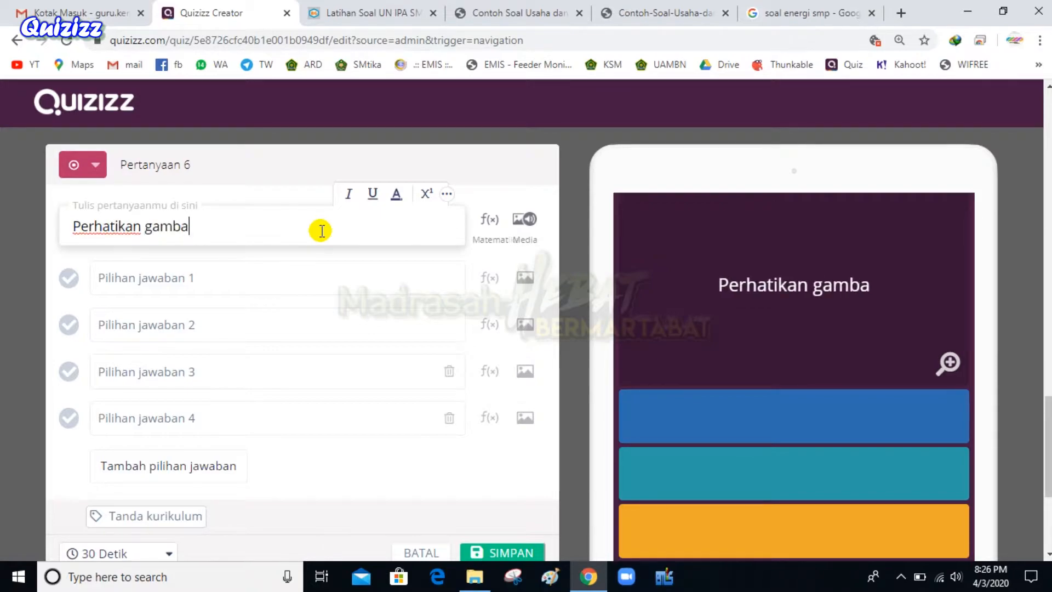
pyautogui.write('r')
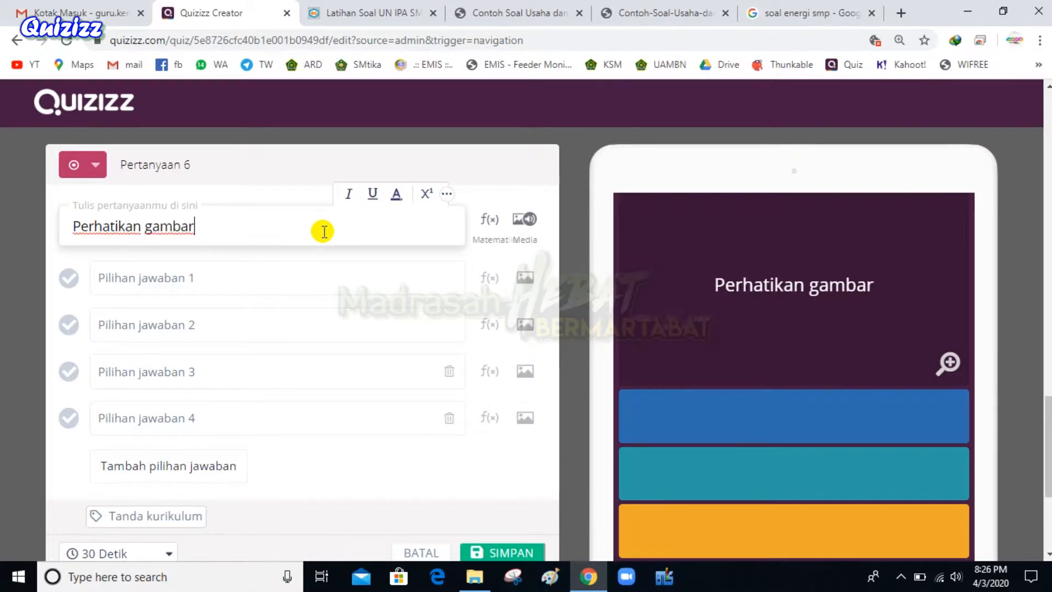
pyautogui.write('!')
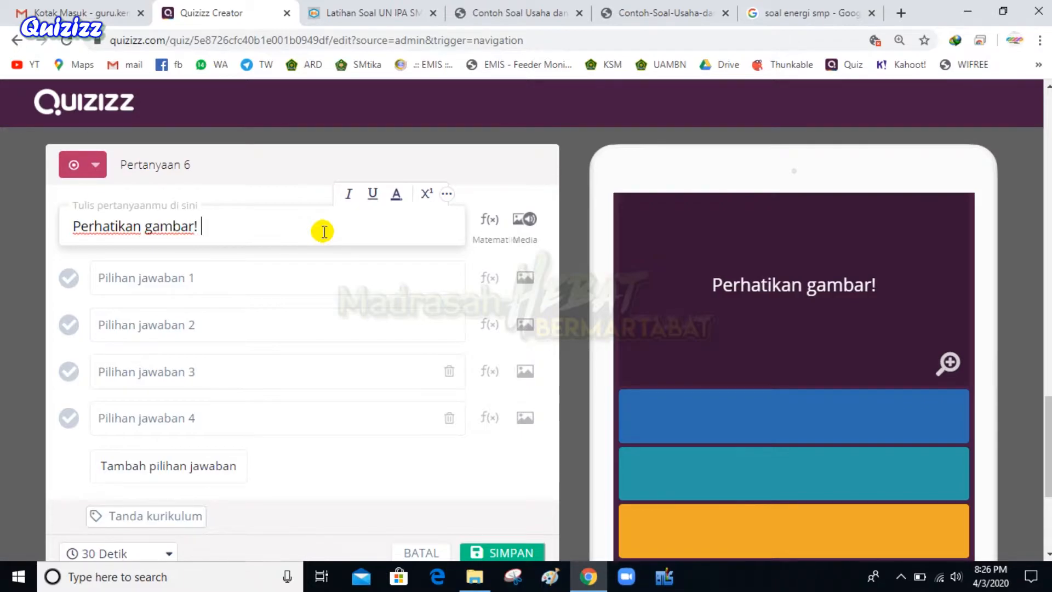
pyautogui.press('Return')
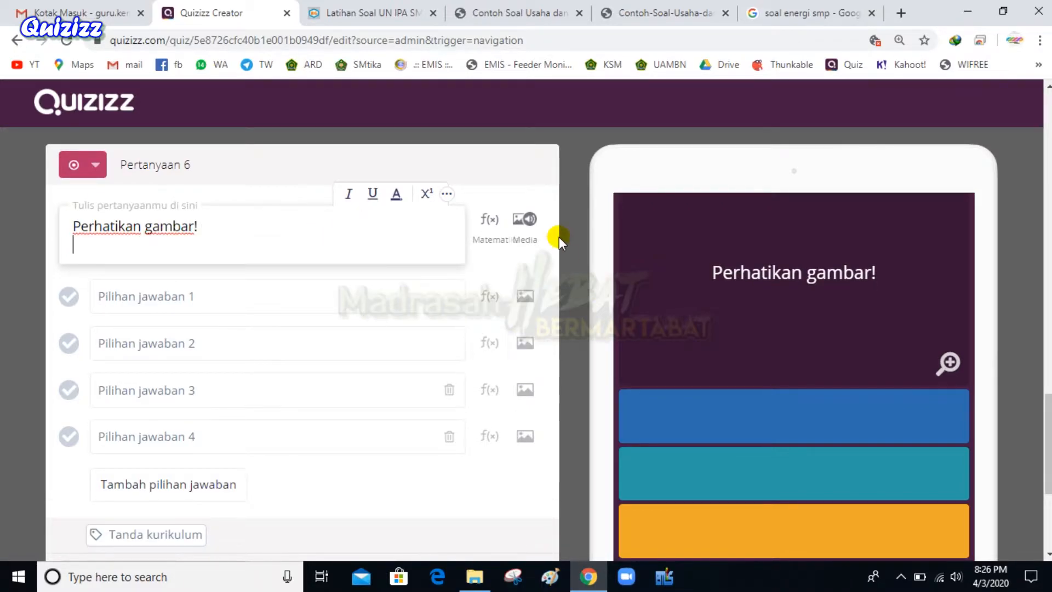
pyautogui.click(529, 220)
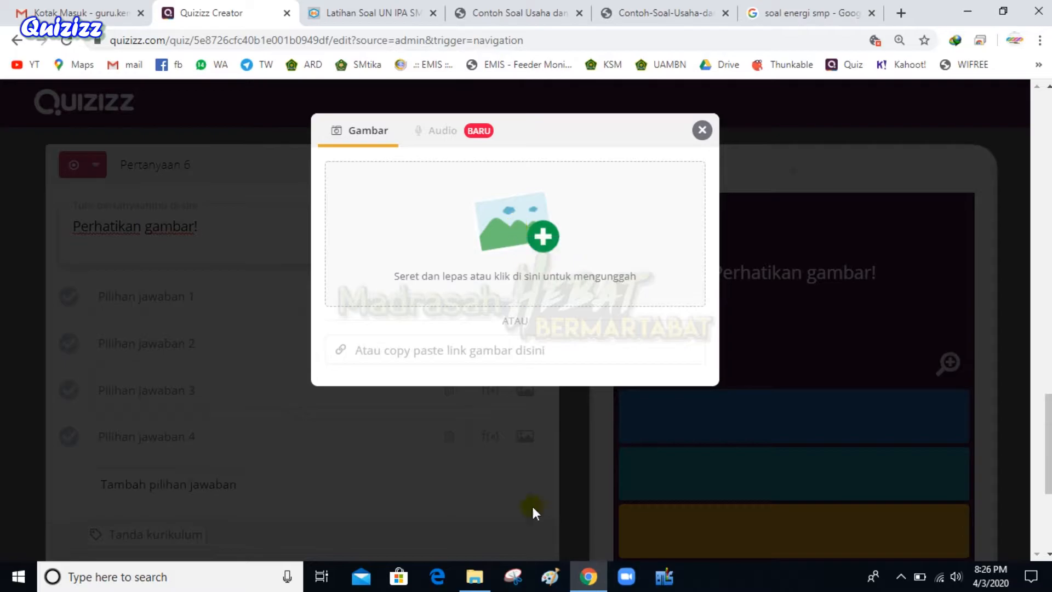
# Drop the Contoh-Soal energy diagram into question 6's upload area and keep it at the delete prompt
pyautogui.click(474, 577)
pyautogui.moveTo(209, 174); pyautogui.dragTo(519, 239)
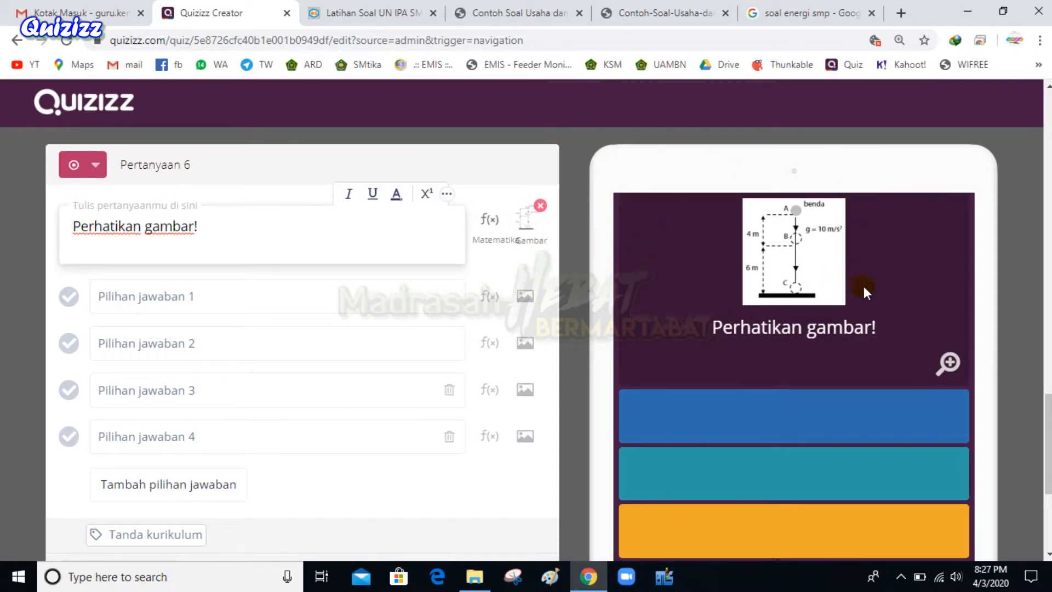
pyautogui.click(526, 219)
pyautogui.click(526, 218)
pyautogui.click(384, 11)
# Paste the kinetic-energy sentence about points B and C on a new line after 'Perhatikan gambar!'
pyautogui.click(470, 12)
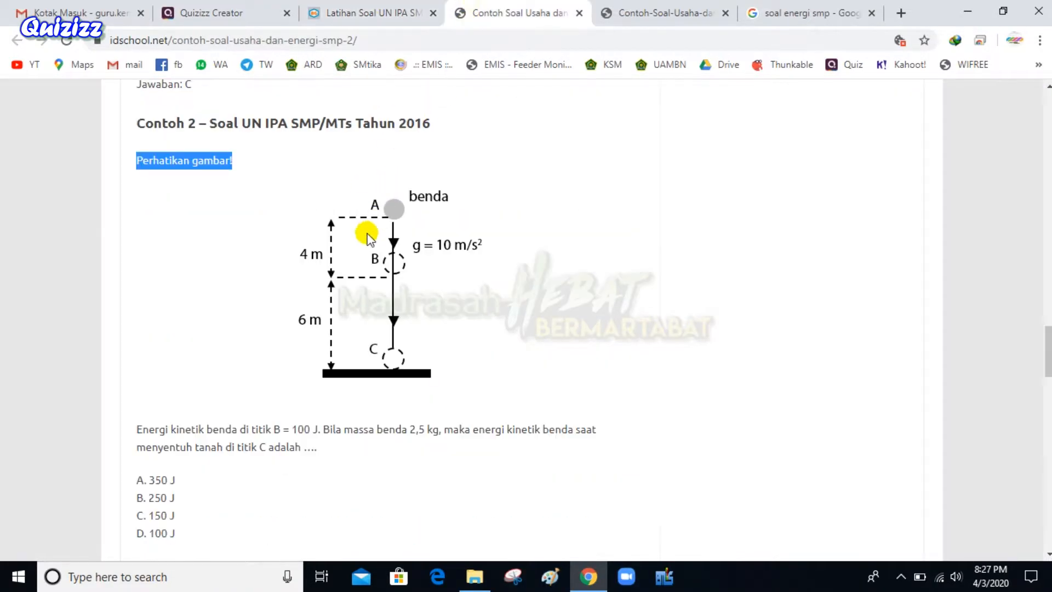
pyautogui.moveTo(136, 427); pyautogui.dragTo(329, 458)
pyautogui.hotkey('ctrl', 'c')
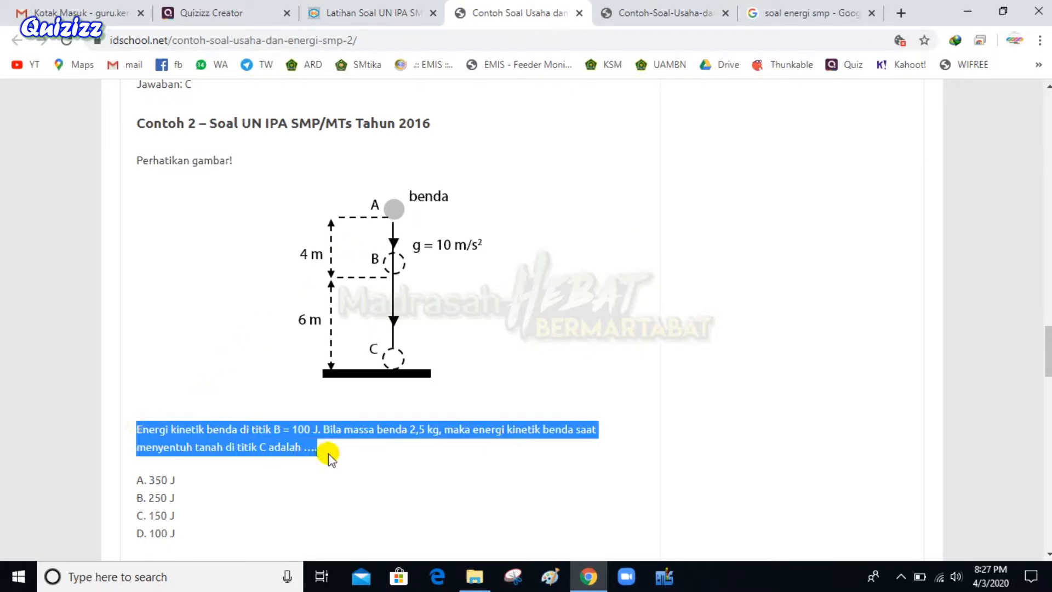
pyautogui.click(329, 12)
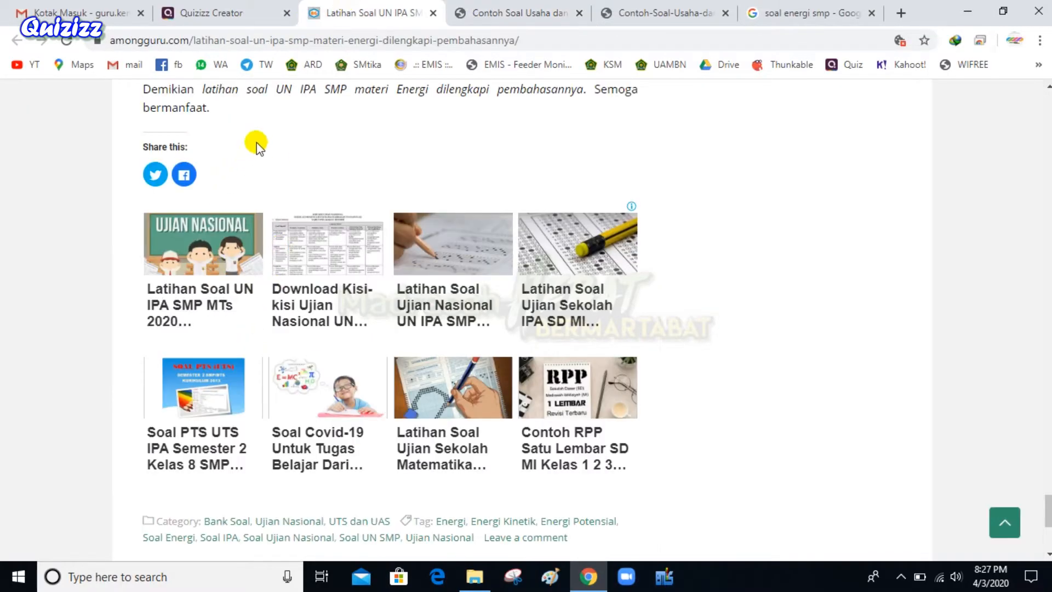
pyautogui.click(263, 17)
pyautogui.moveTo(398, 11); pyautogui.dragTo(521, 13)
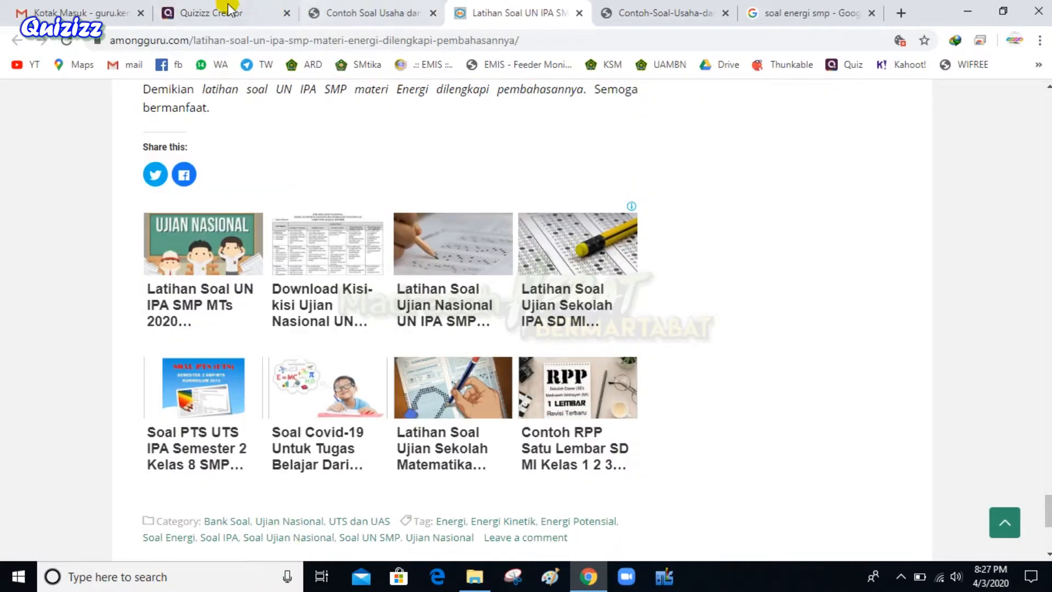
pyautogui.click(235, 12)
pyautogui.click(243, 228)
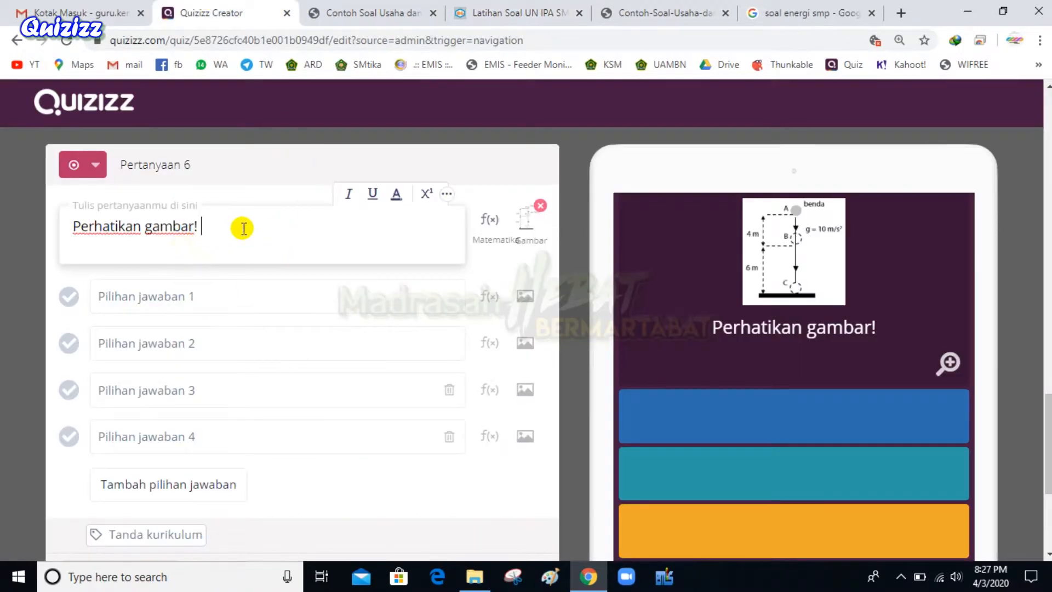
pyautogui.press('Return')
pyautogui.hotkey('ctrl', 'v')
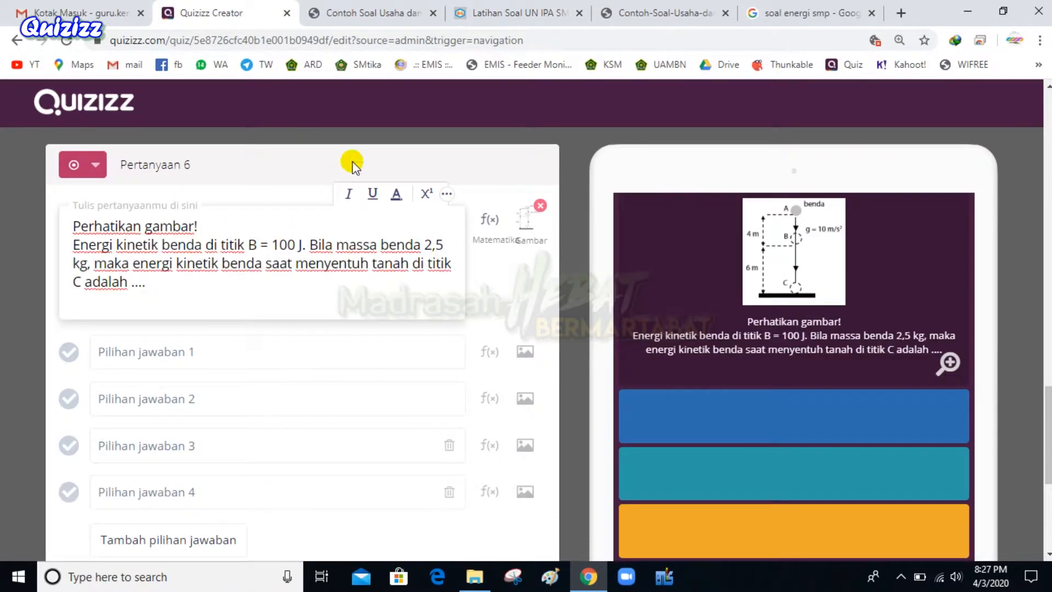
# Fill the first answer choice with 350 J copied from idschool, then select 250 J
pyautogui.click(359, 11)
pyautogui.scroll(-4, 233, 331)
pyautogui.click(163, 262)
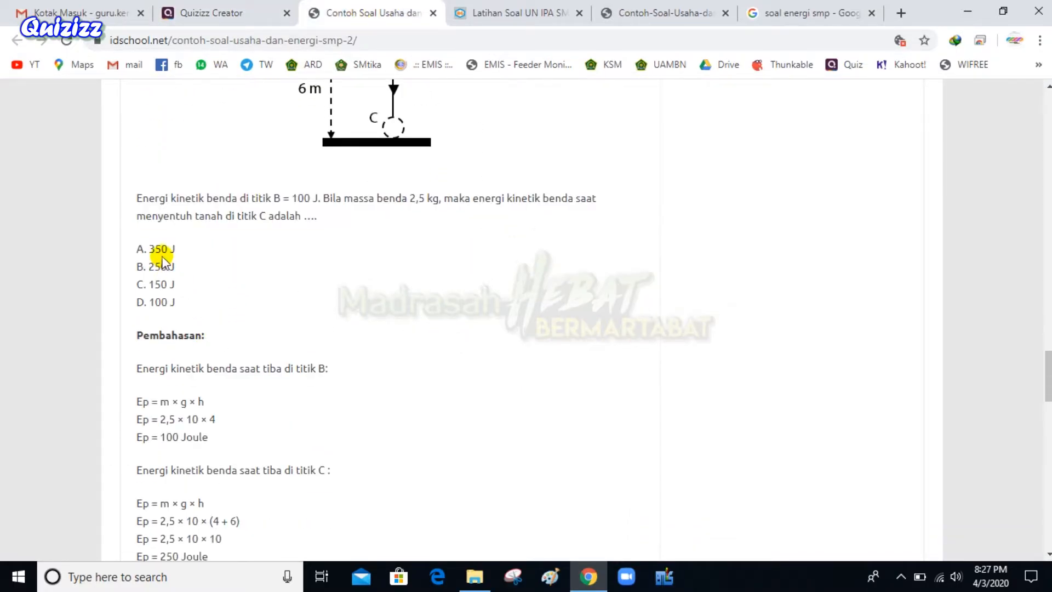
pyautogui.moveTo(149, 250); pyautogui.dragTo(177, 251)
pyautogui.hotkey('ctrl', 'c')
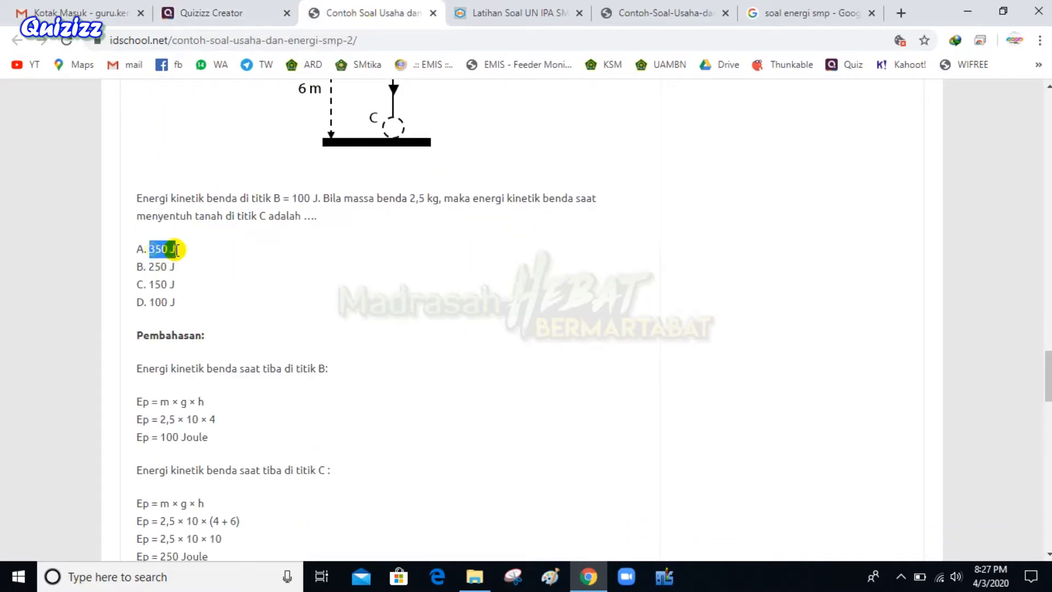
pyautogui.click(197, 12)
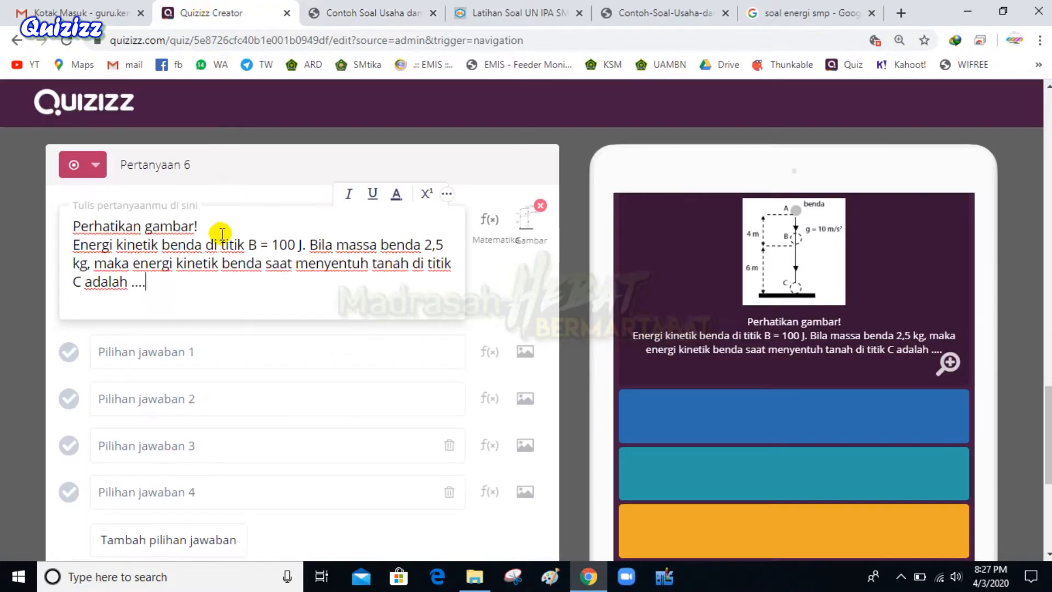
pyautogui.click(213, 350)
pyautogui.hotkey('ctrl', 'v')
pyautogui.click(327, 12)
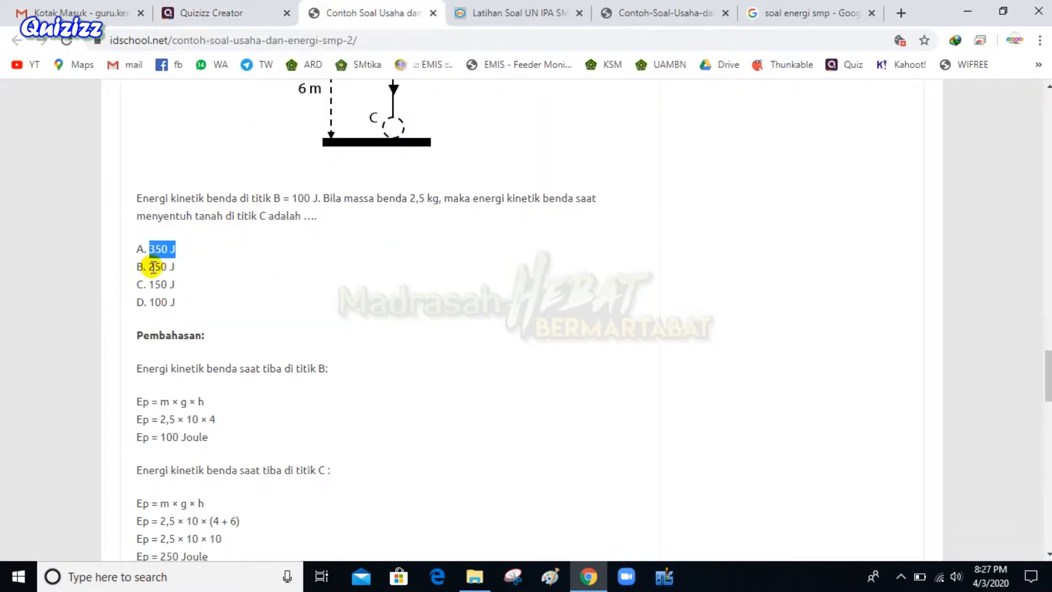
pyautogui.moveTo(149, 267); pyautogui.dragTo(176, 269)
# Enter 250 J, 150 J and 100 J as answer choices 2 to 4
pyautogui.click(222, 12)
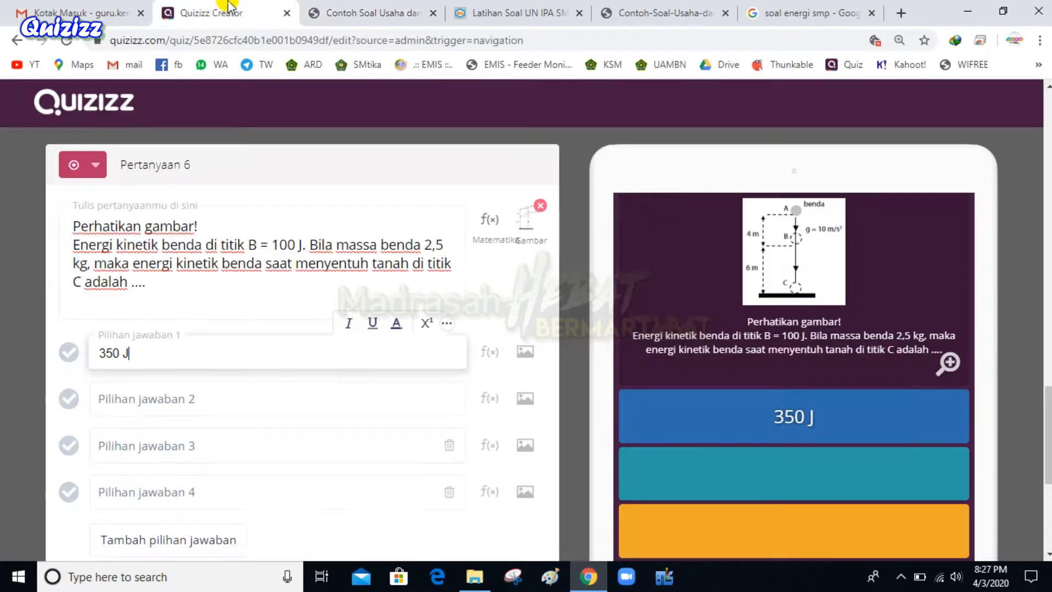
pyautogui.click(110, 398)
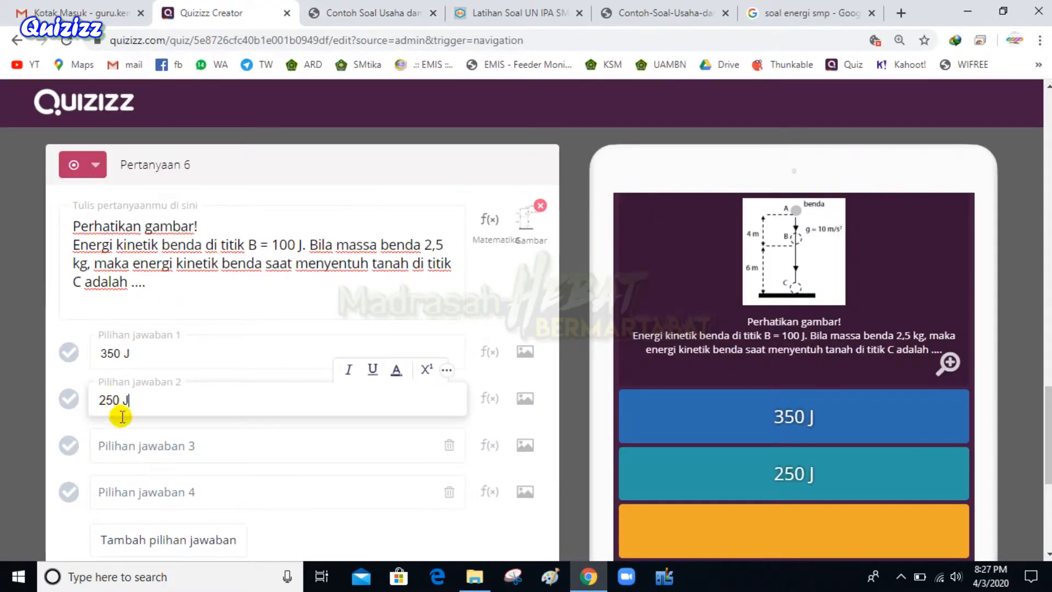
pyautogui.click(335, 10)
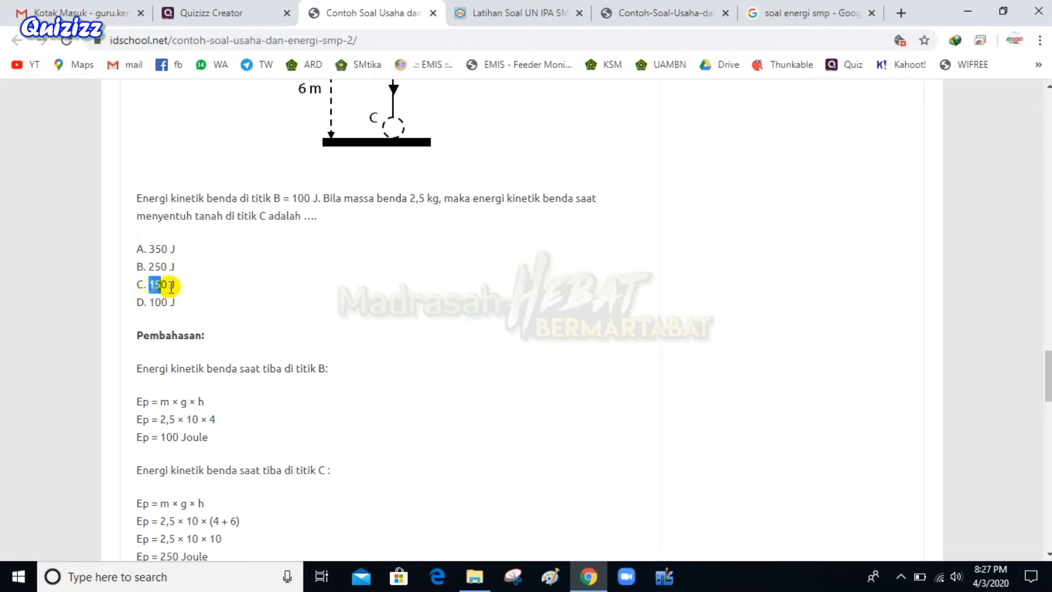
pyautogui.click(222, 12)
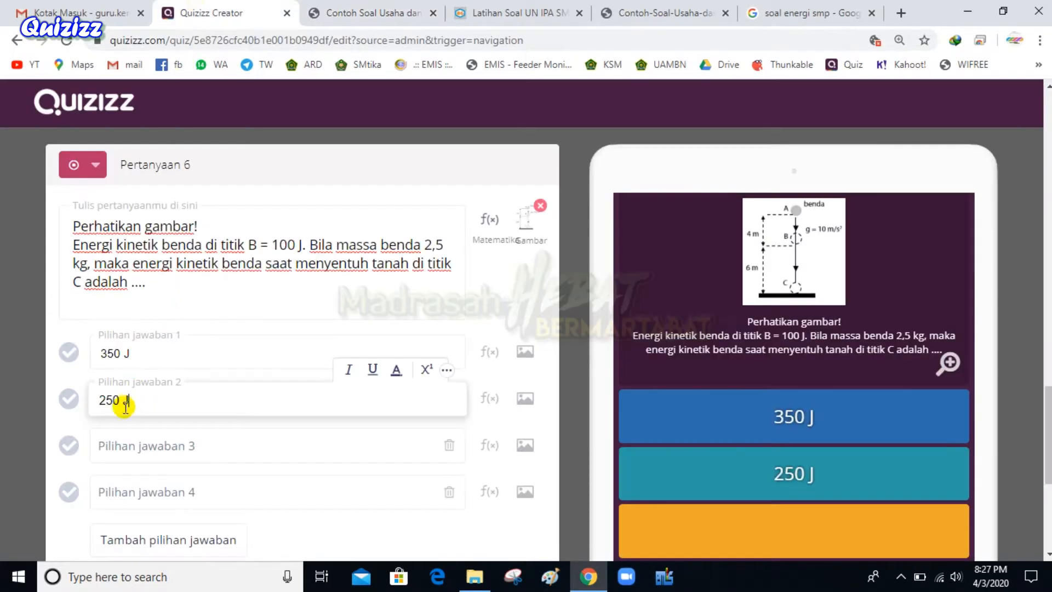
pyautogui.click(147, 434)
pyautogui.write('150 J')
pyautogui.click(315, 12)
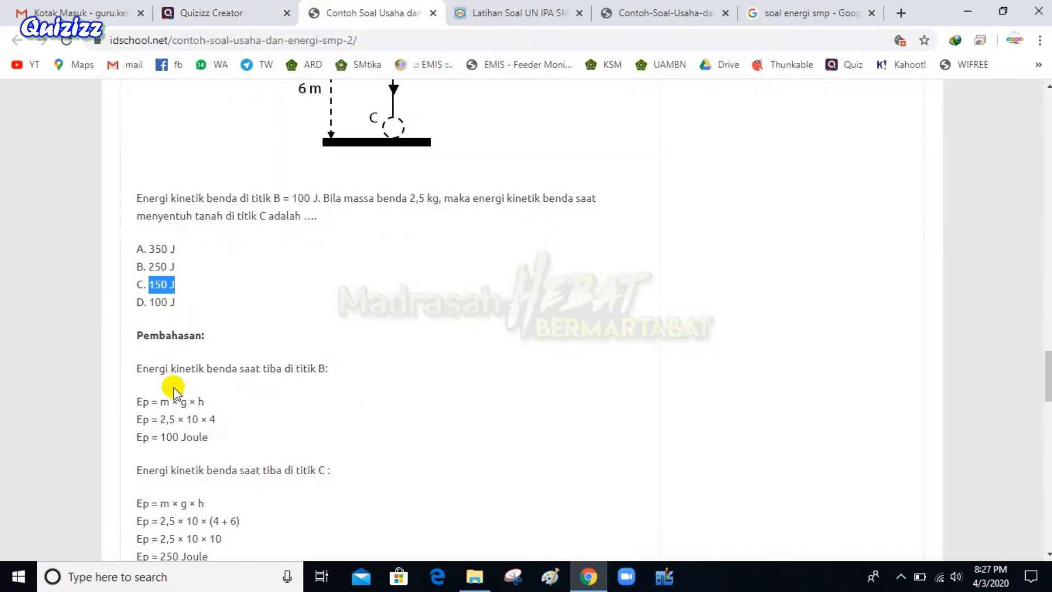
pyautogui.moveTo(148, 302); pyautogui.dragTo(186, 307)
pyautogui.hotkey('ctrl', 'c')
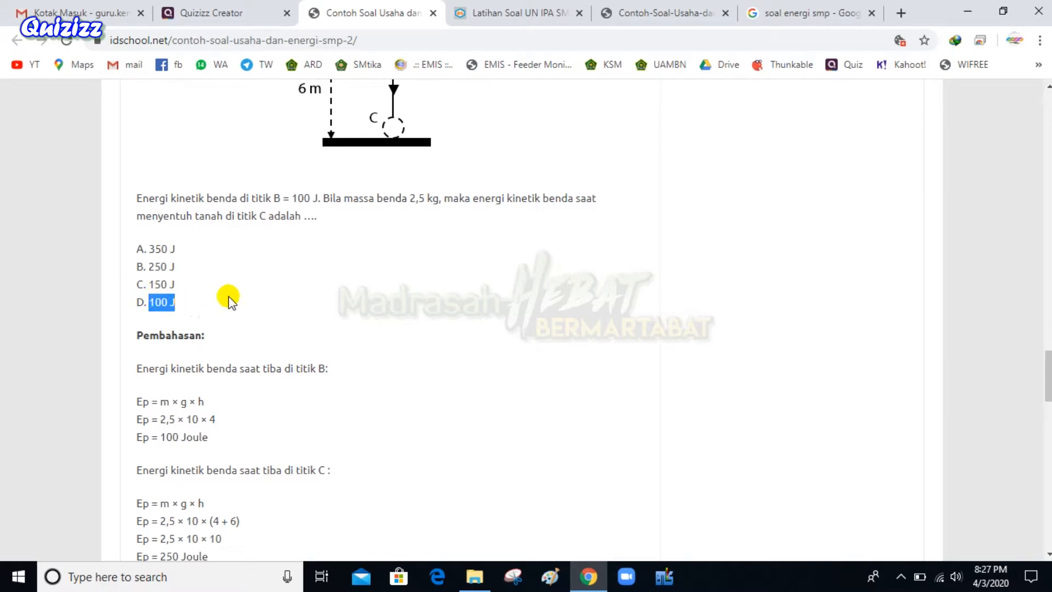
pyautogui.click(220, 13)
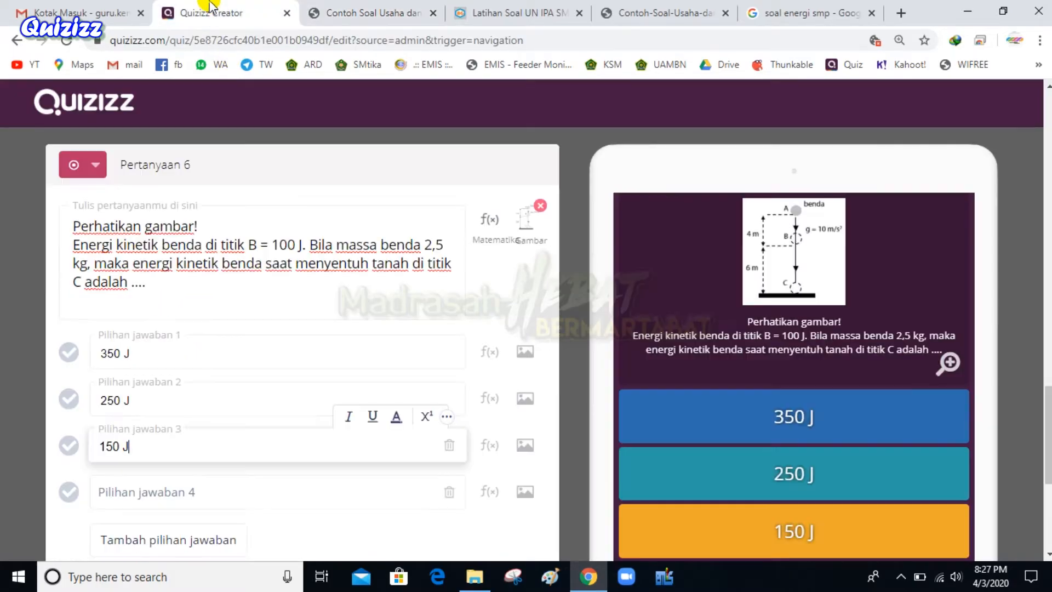
pyautogui.click(152, 489)
pyautogui.hotkey('ctrl', 'v')
# Check the worked solution and mark 250 J as the correct answer
pyautogui.click(331, 10)
pyautogui.scroll(-5, 345, 230)
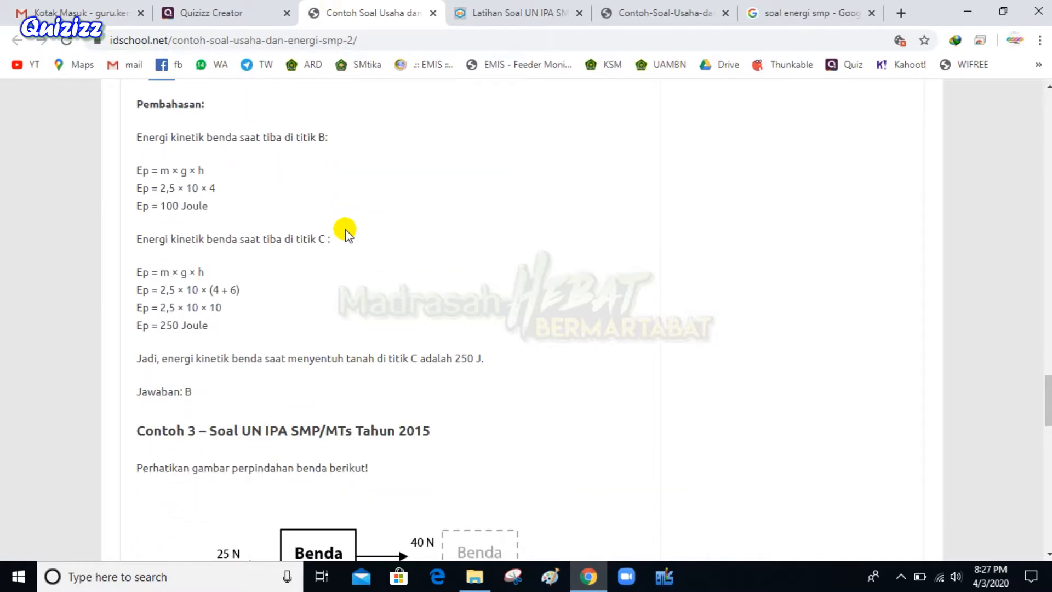
pyautogui.scroll(5, 351, 235)
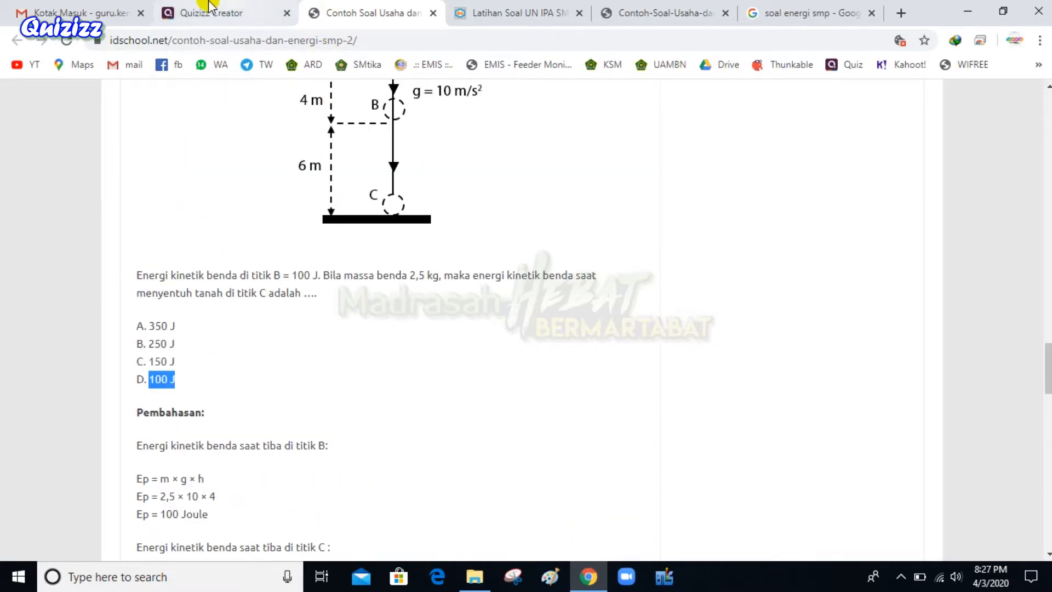
pyautogui.click(220, 13)
pyautogui.click(69, 399)
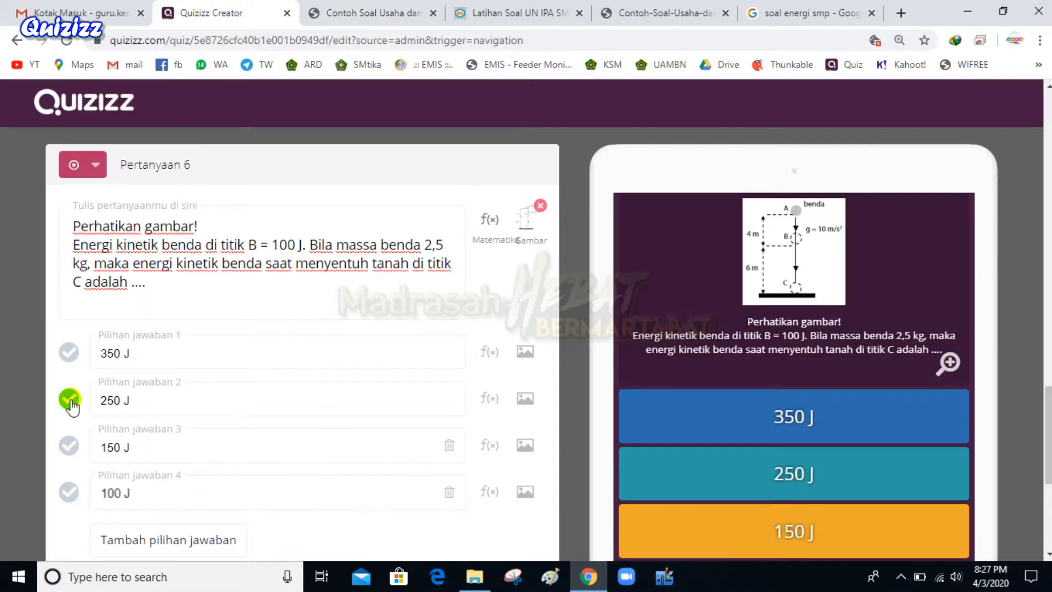
pyautogui.moveTo(336, 245); pyautogui.dragTo(305, 272)
# Keep question 6's diagram by cancelling each image-removal prompt
pyautogui.click(308, 268)
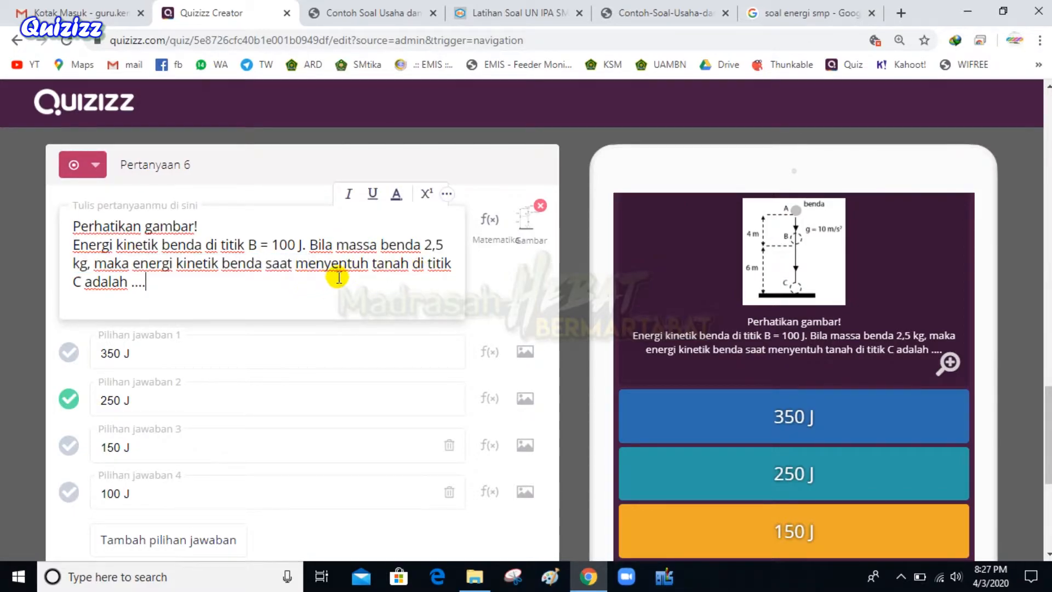
pyautogui.click(525, 220)
pyautogui.click(620, 157)
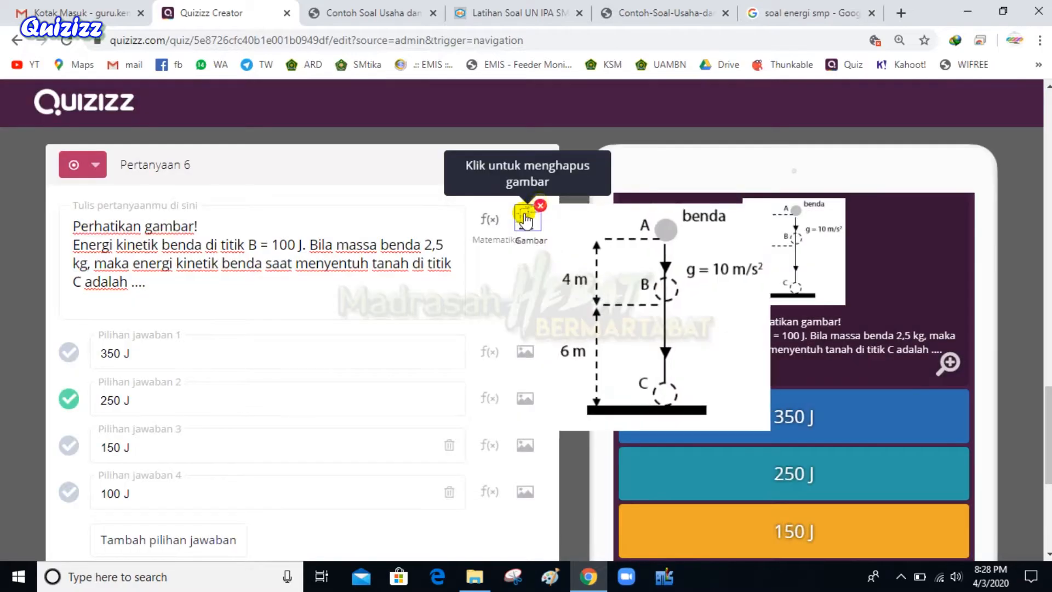
pyautogui.click(525, 215)
pyautogui.click(524, 215)
pyautogui.scroll(1, 337, 200)
pyautogui.scroll(3, 337, 202)
pyautogui.moveTo(531, 458)
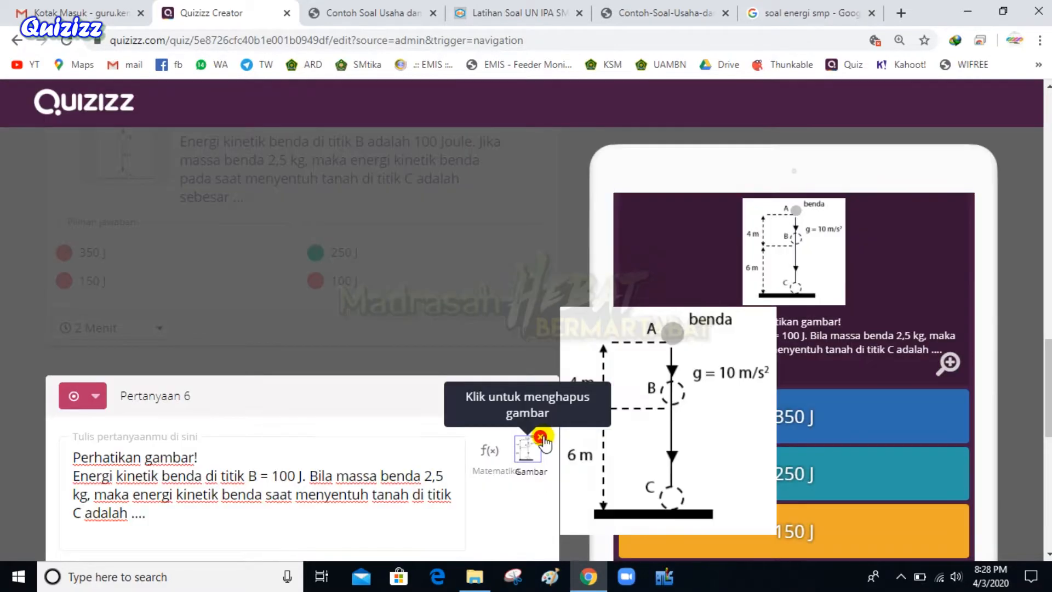
pyautogui.click(541, 436)
pyautogui.click(541, 436)
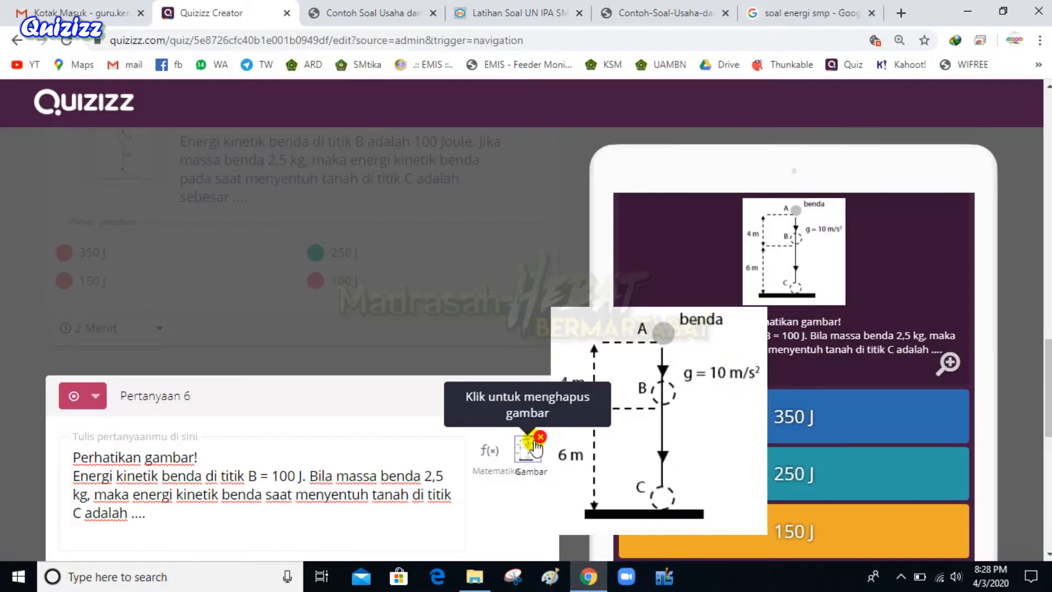
pyautogui.click(527, 442)
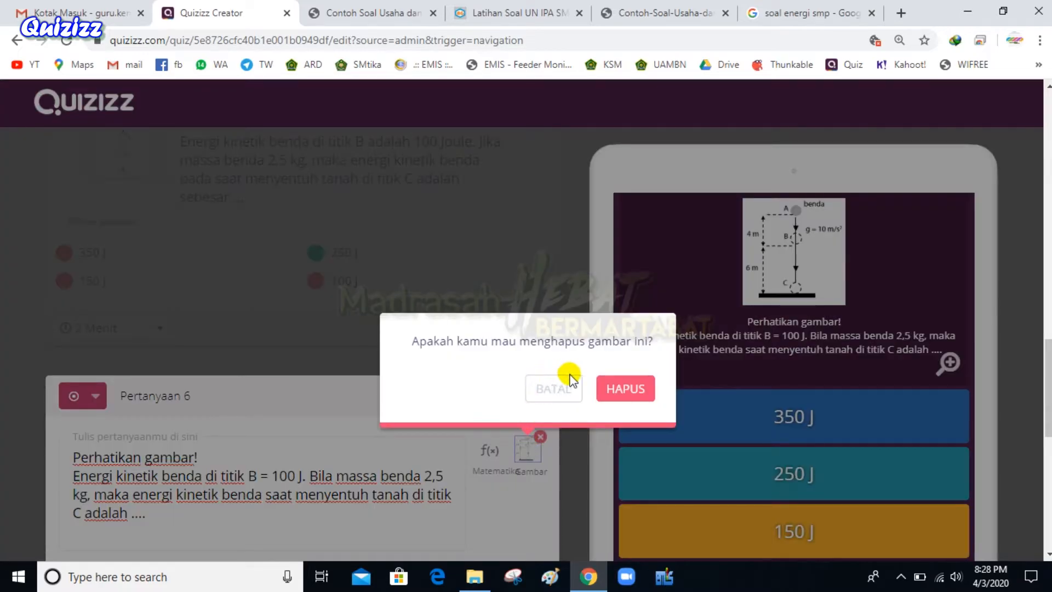
pyautogui.click(622, 389)
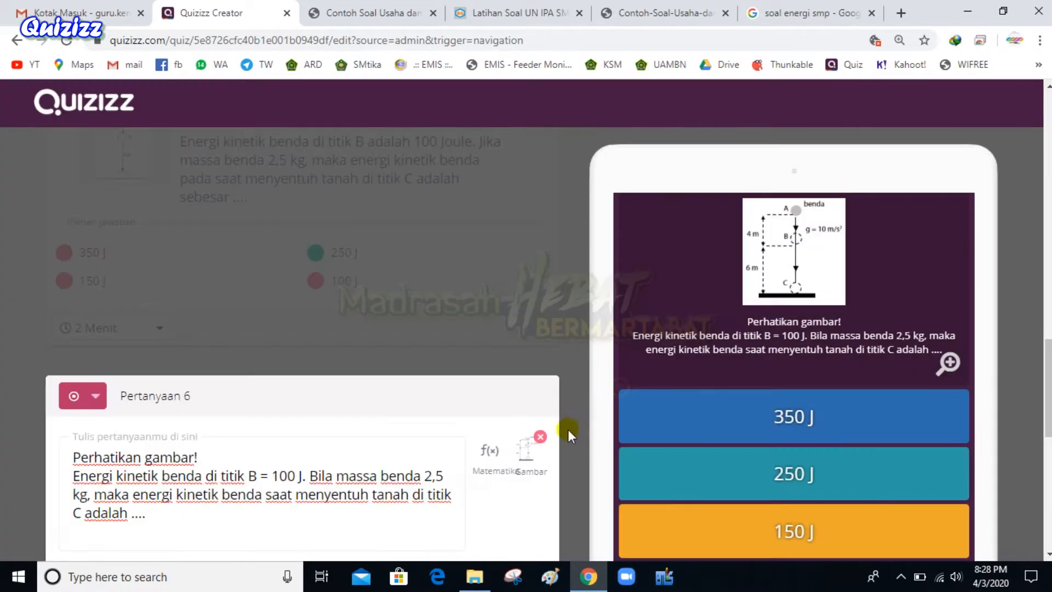
# Clear the question text highlight and save question 6 with SIMPAN
pyautogui.scroll(-3, 434, 345)
pyautogui.scroll(-1, 434, 344)
pyautogui.click(348, 246)
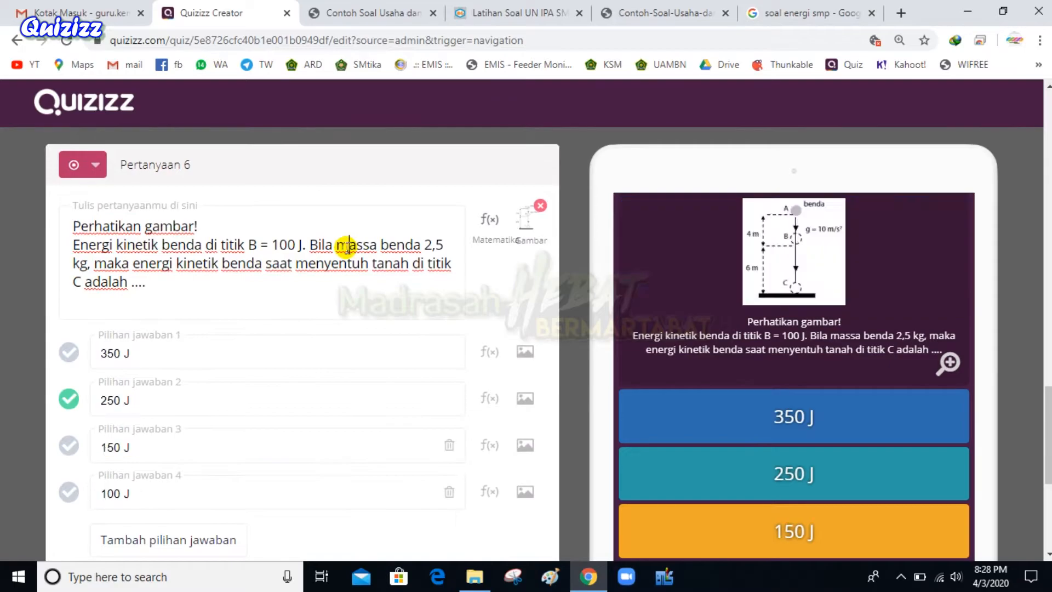
pyautogui.scroll(-3, 359, 265)
pyautogui.scroll(2, 323, 280)
pyautogui.scroll(-2, 328, 314)
pyautogui.click(494, 403)
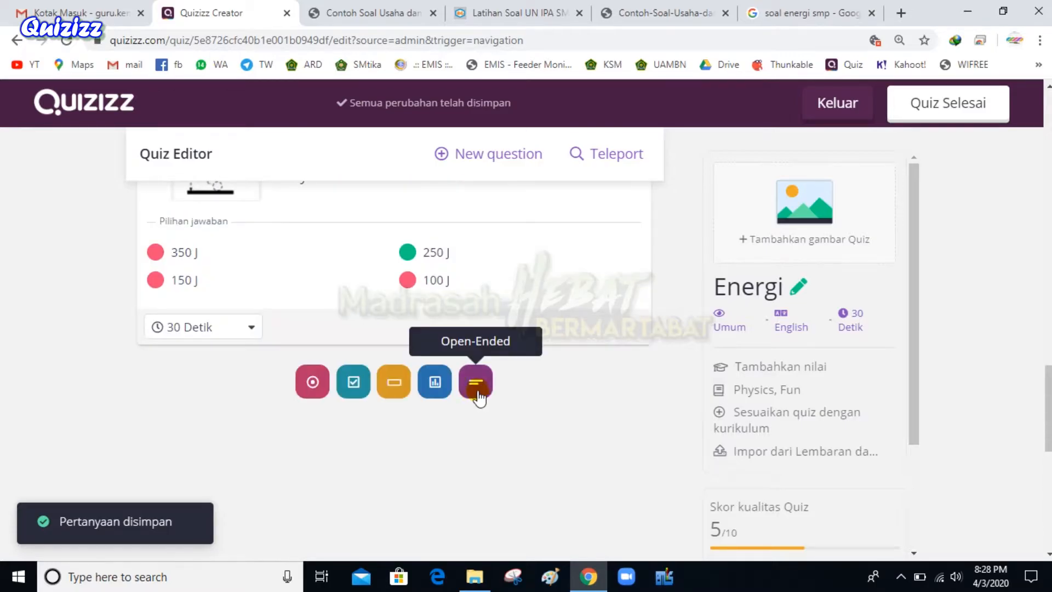
# Add a new multiple-choice question and paste 'Perhatikan gambar!' from idschool as its text
pyautogui.click(311, 382)
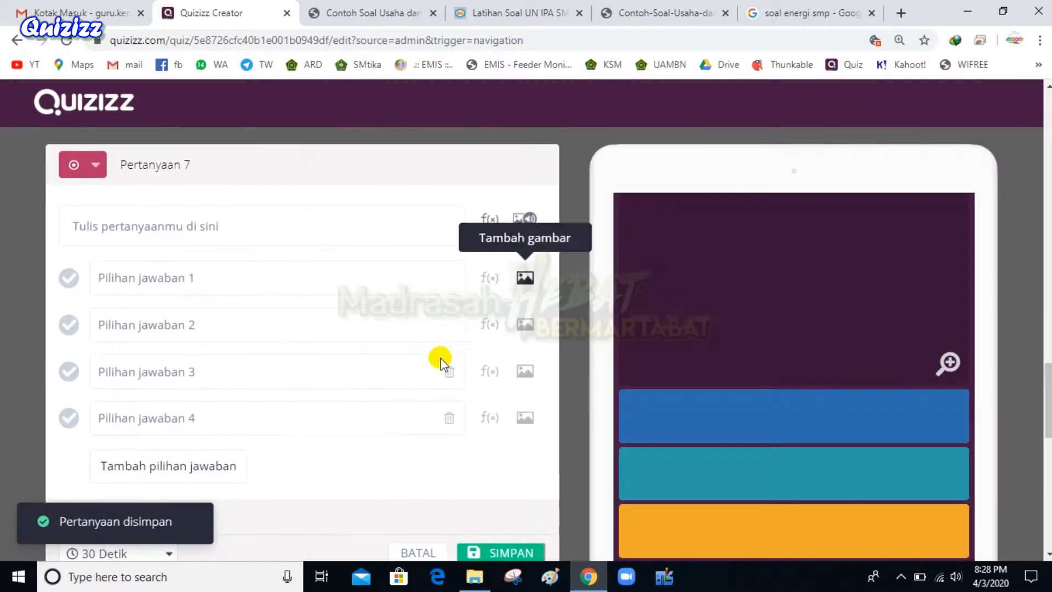
pyautogui.click(367, 12)
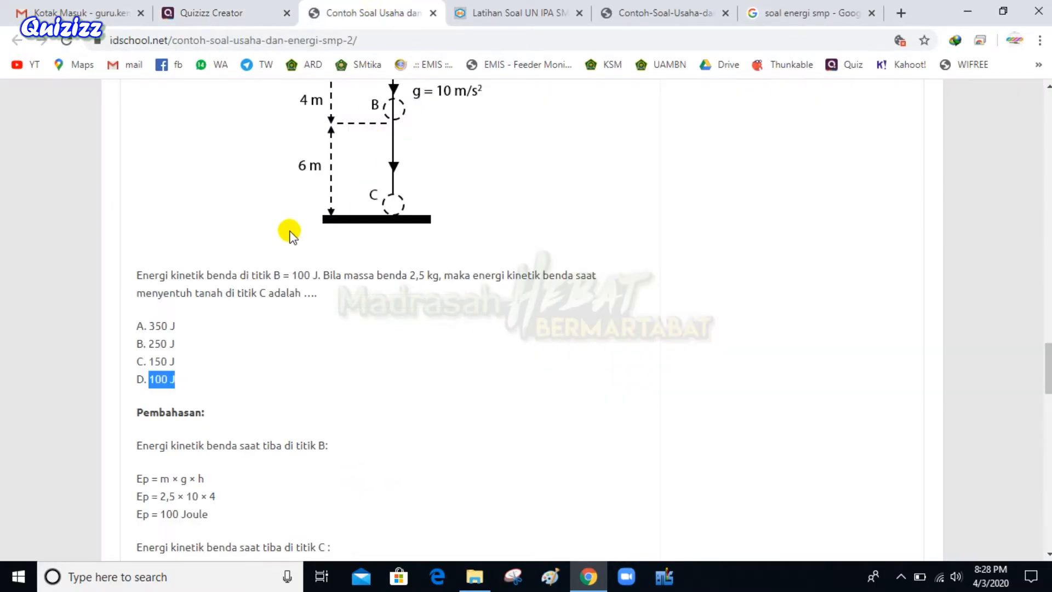
pyautogui.scroll(3, 219, 203)
pyautogui.moveTo(137, 161); pyautogui.dragTo(269, 181)
pyautogui.hotkey('ctrl', 'c')
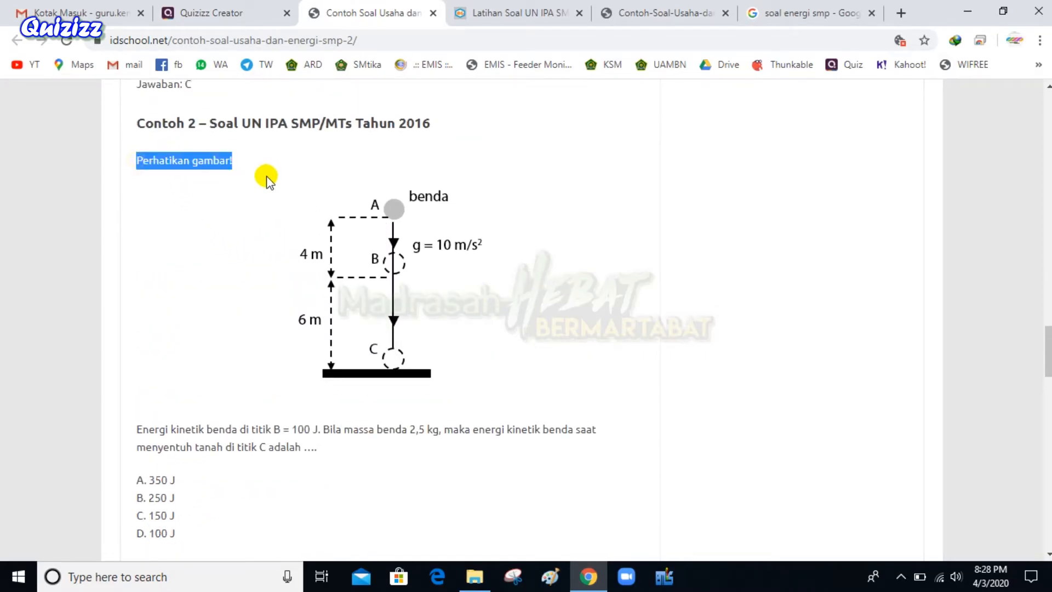
pyautogui.click(211, 12)
pyautogui.click(226, 227)
pyautogui.hotkey('ctrl', 'v')
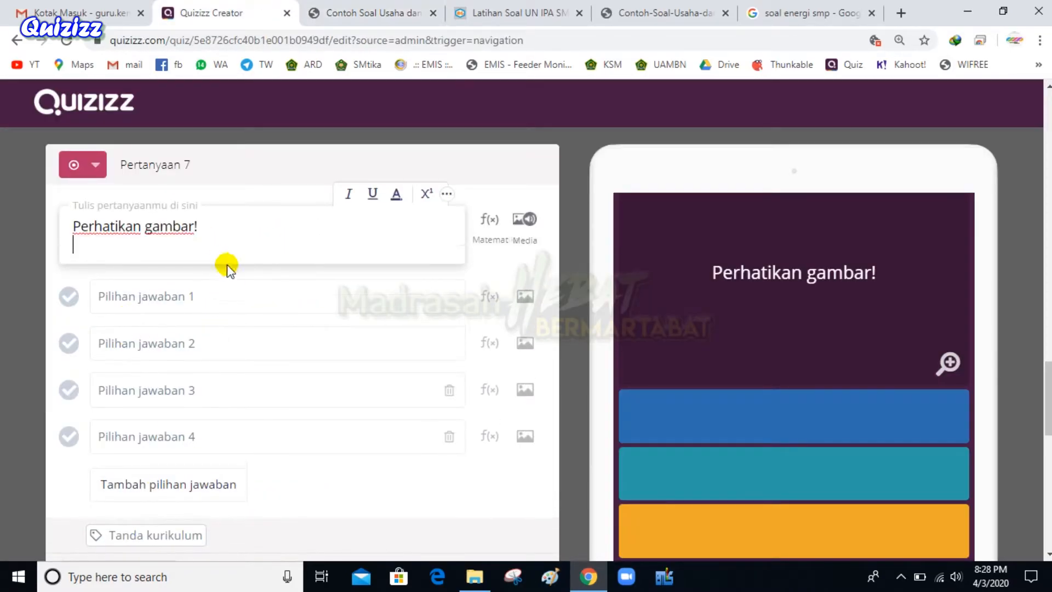
# Attach the falling-object diagram to question 7 by pasting its copied image address
pyautogui.click(524, 219)
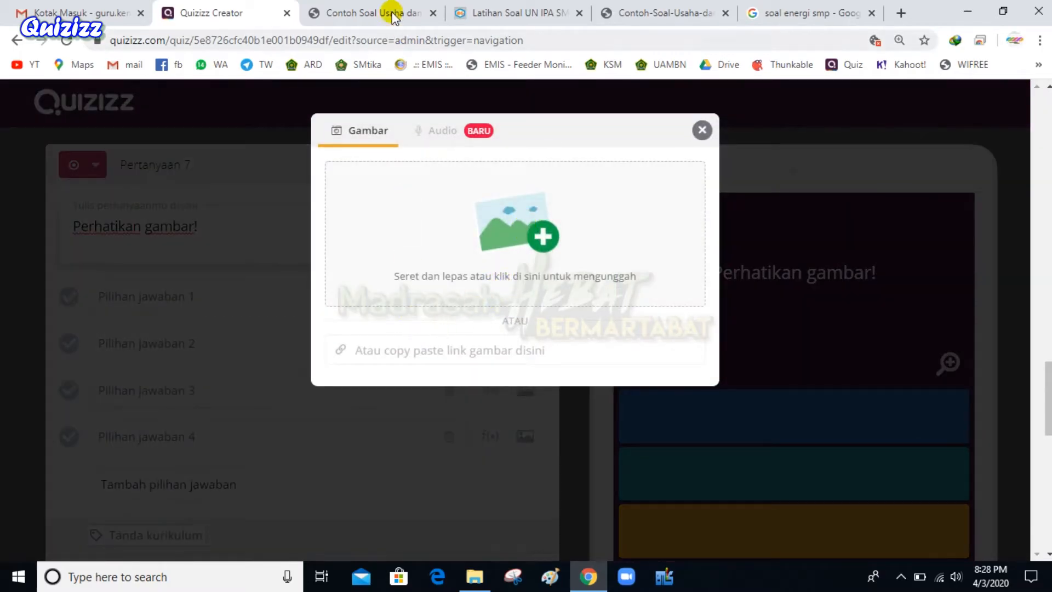
pyautogui.click(397, 14)
pyautogui.click(726, 13)
pyautogui.rightClick(358, 278)
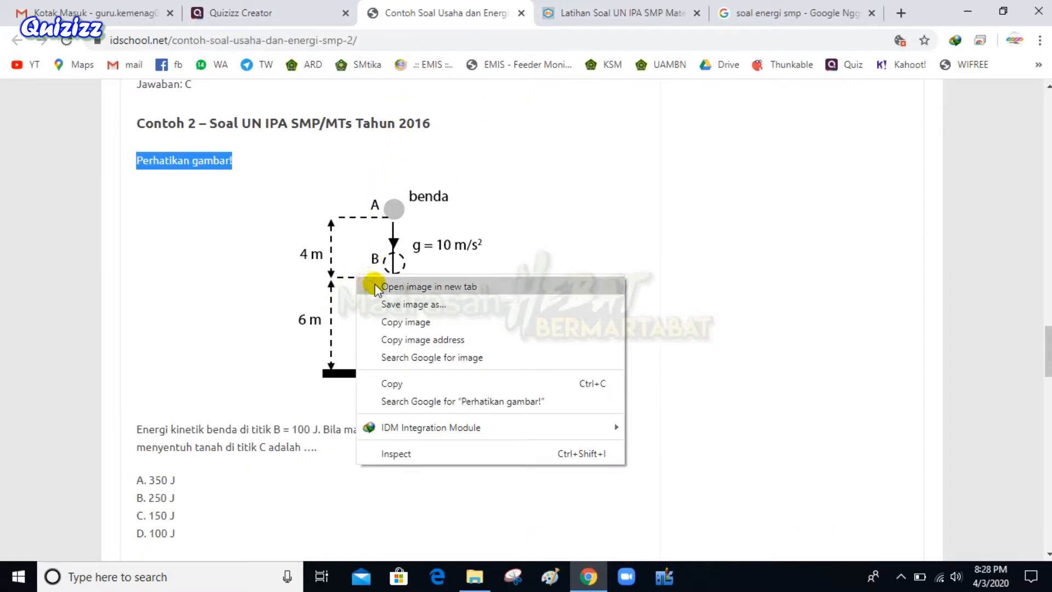
pyautogui.click(378, 287)
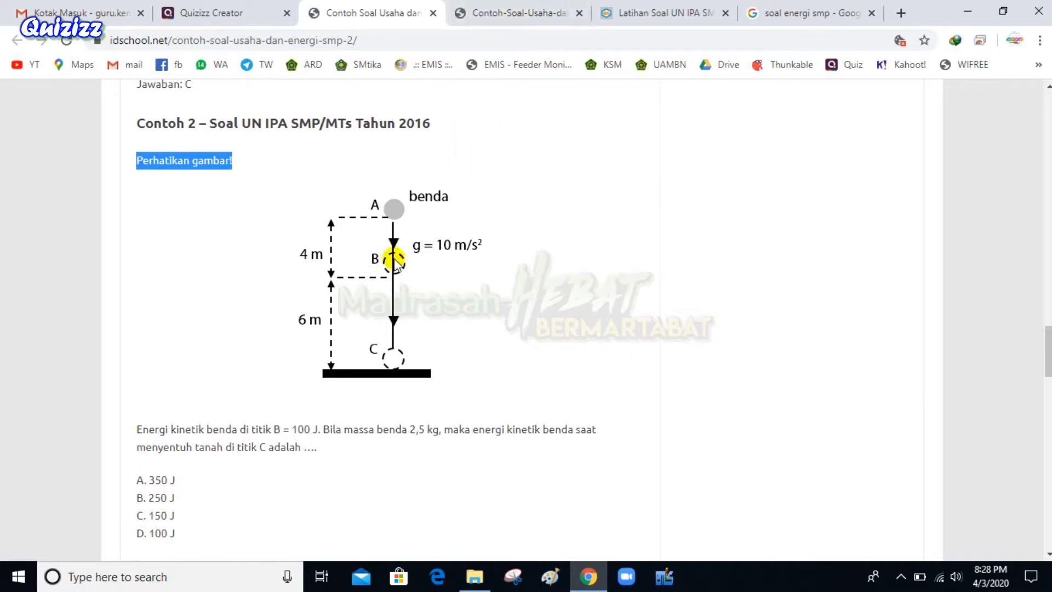
pyautogui.rightClick(382, 262)
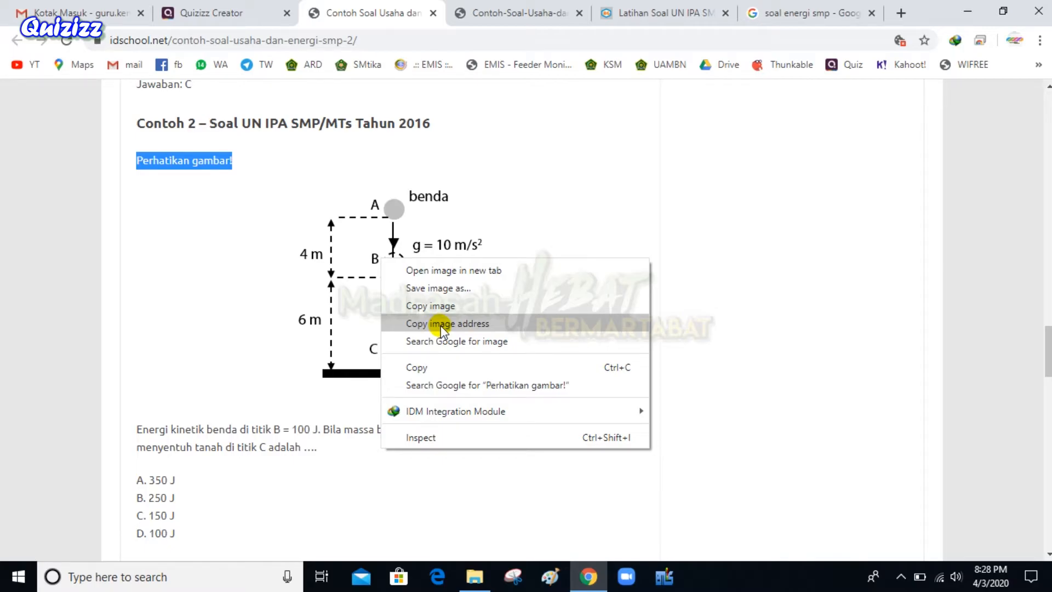
pyautogui.click(441, 324)
pyautogui.click(195, 12)
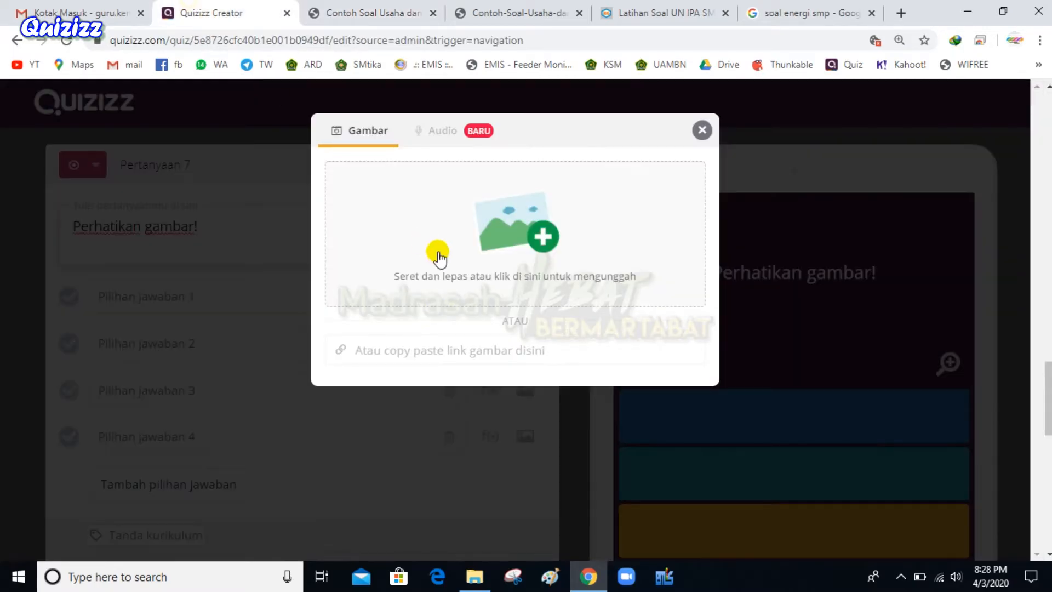
pyautogui.click(435, 348)
pyautogui.hotkey('ctrl', 'v')
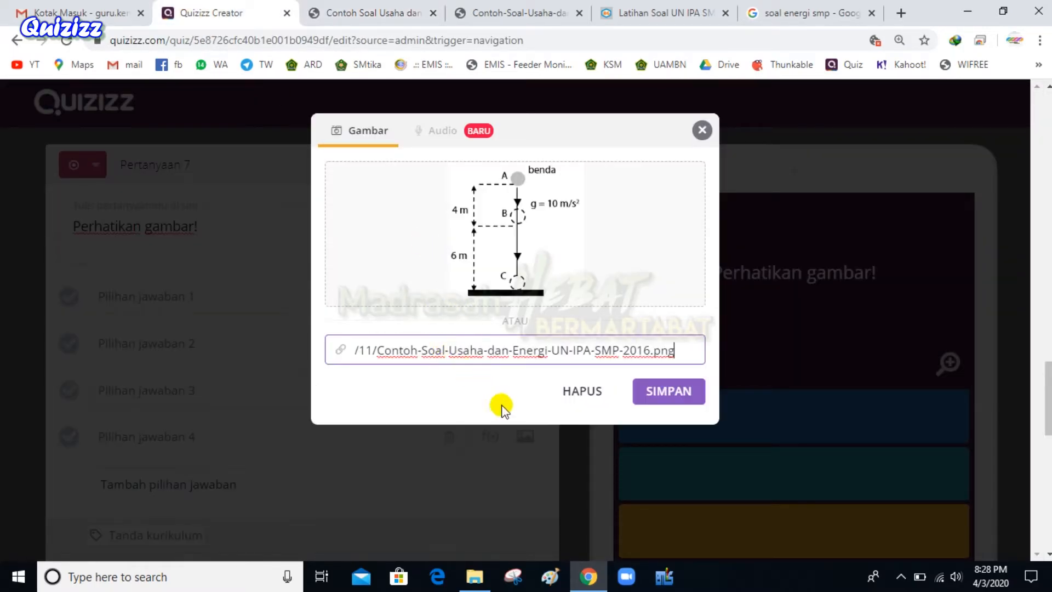
pyautogui.click(651, 391)
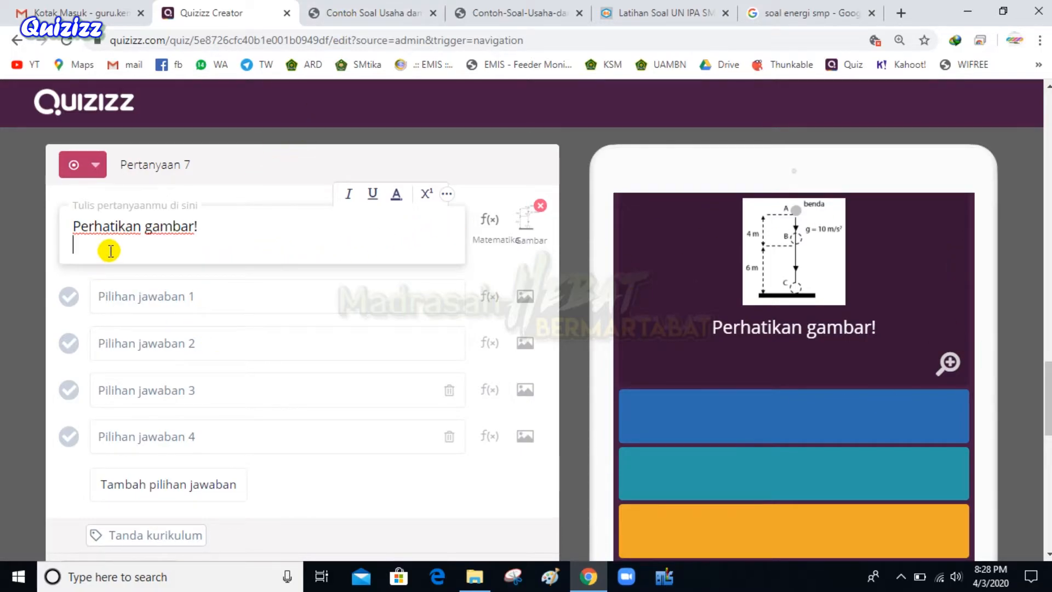
# Type stray text 'dsfdty' below the question and dismiss the find-in-page bar
pyautogui.write('dsfdty')
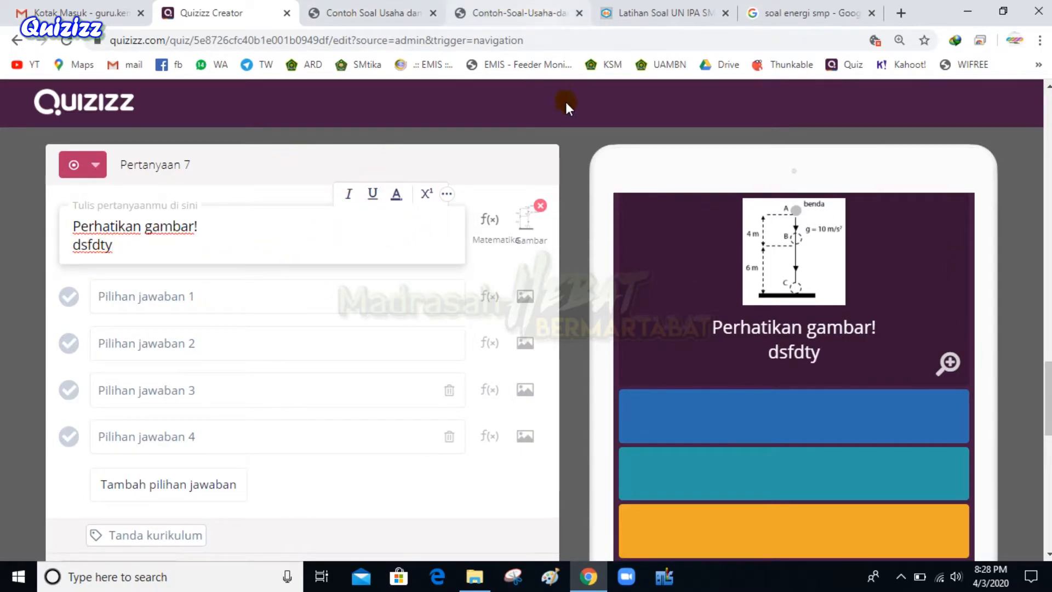
pyautogui.hotkey('ctrl', 'f')
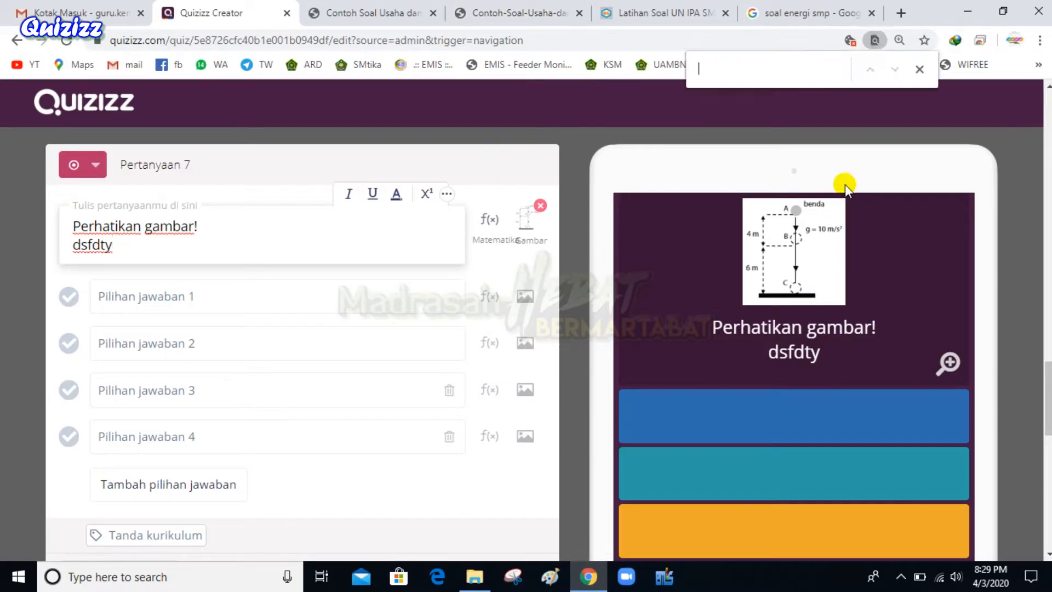
pyautogui.click(922, 67)
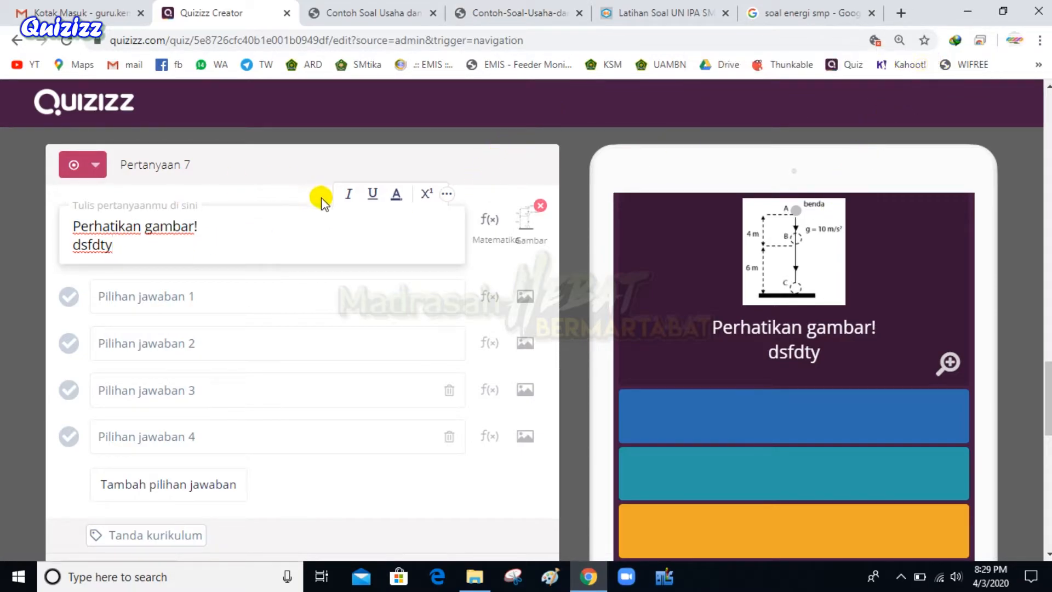
# Save question 7 with SIMPAN and scroll through the Energi quiz's question list
pyautogui.scroll(4, 363, 343)
pyautogui.scroll(-6, 486, 329)
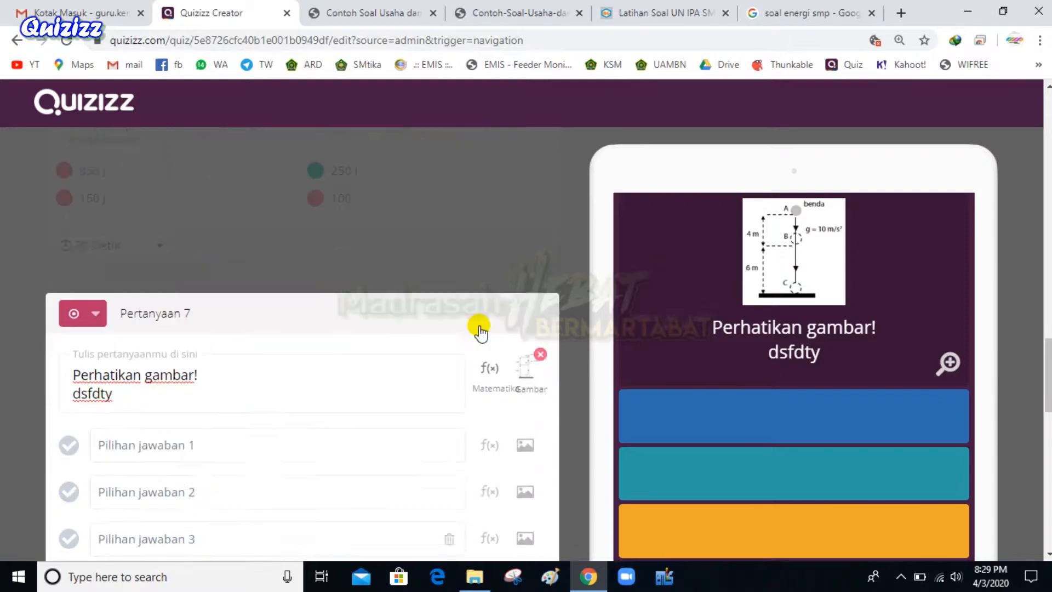
pyautogui.click(425, 421)
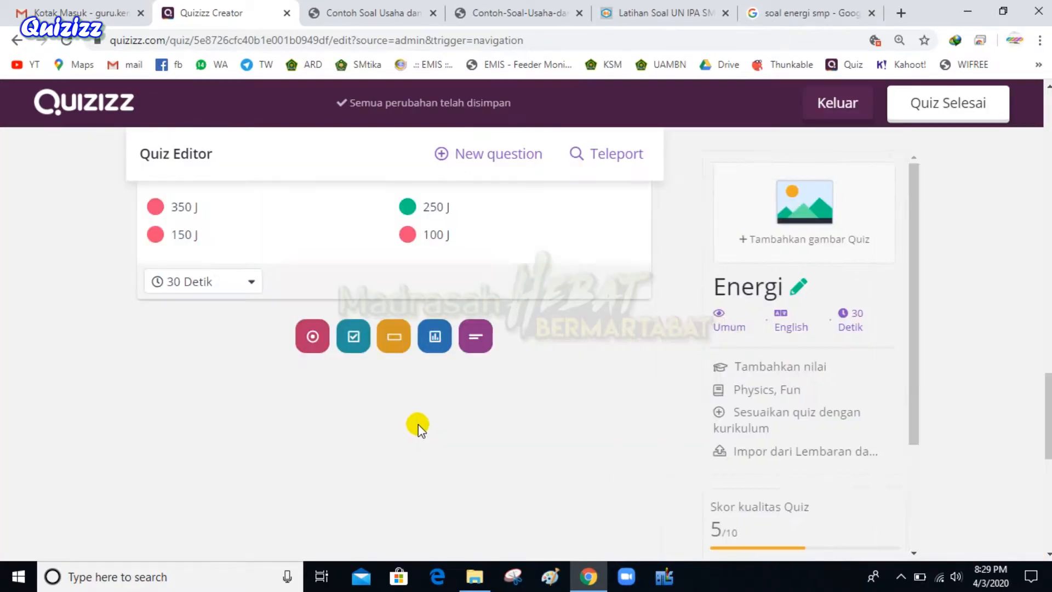
pyautogui.scroll(15, 360, 415)
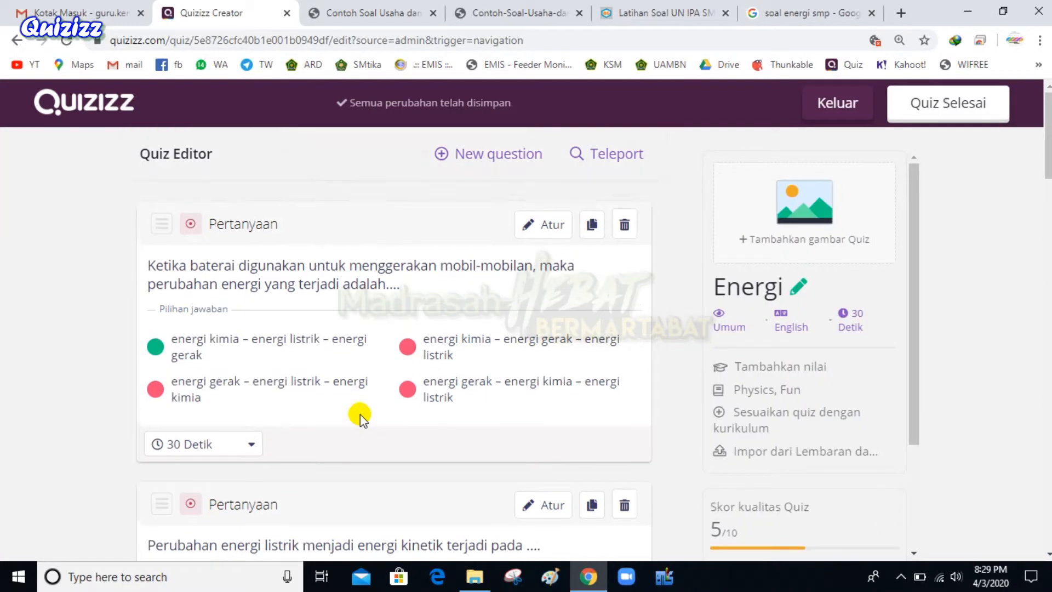
pyautogui.scroll(-12, 275, 354)
pyautogui.scroll(-6, 281, 453)
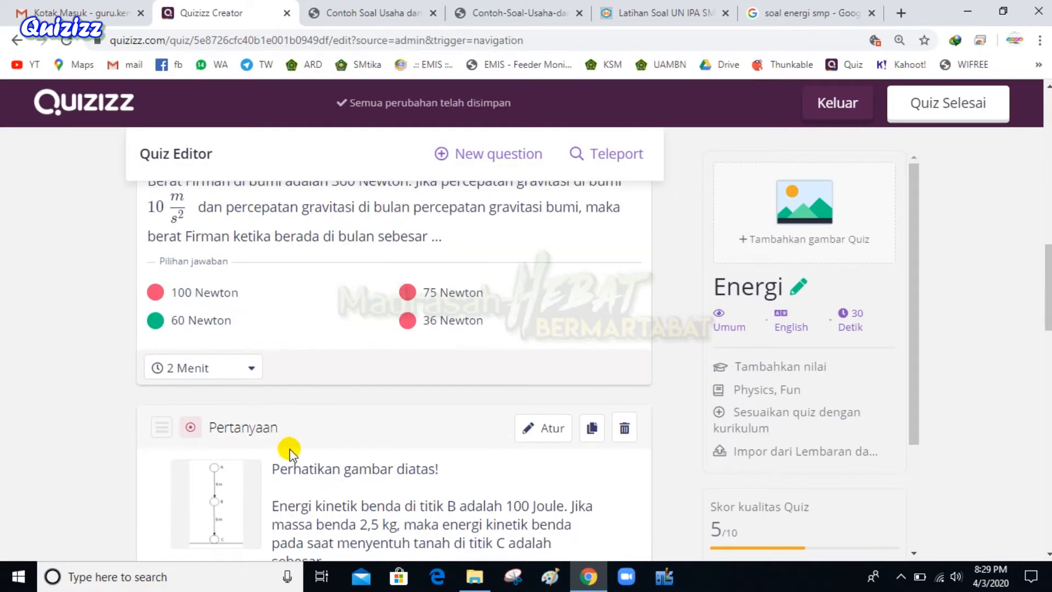
pyautogui.scroll(15, 381, 425)
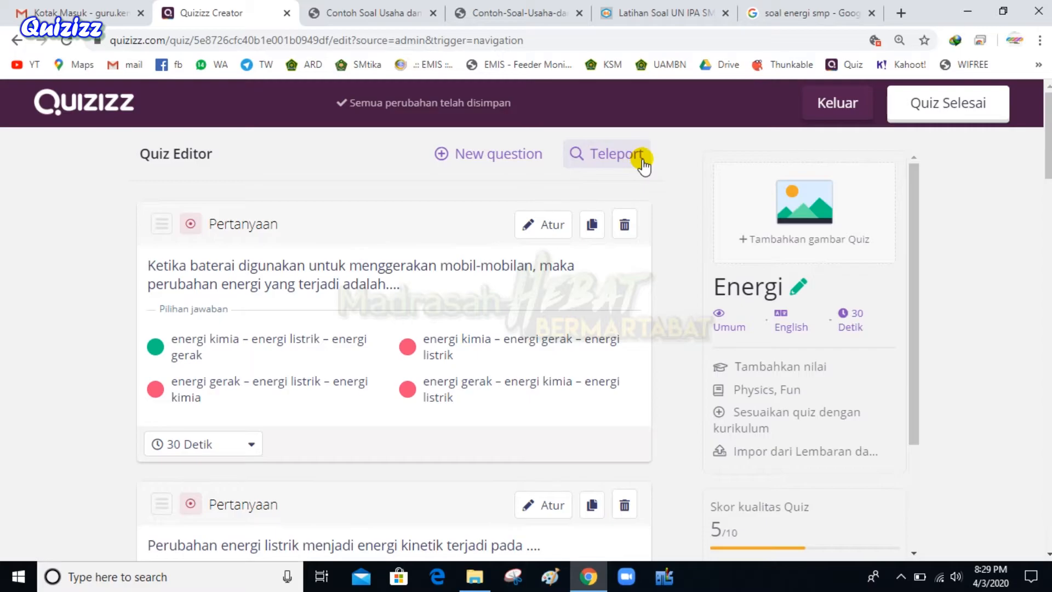
# Teleport the work-ability, heat-transfer and forms-of-energy questions from the first public 'Energi' quiz
pyautogui.click(601, 155)
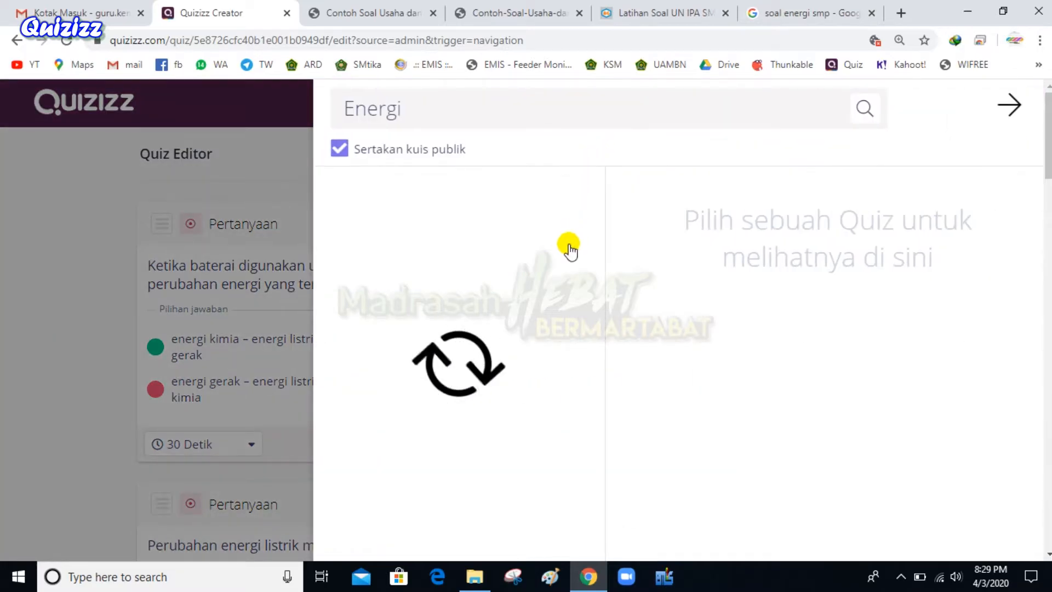
pyautogui.click(430, 106)
pyautogui.doubleClick(369, 94)
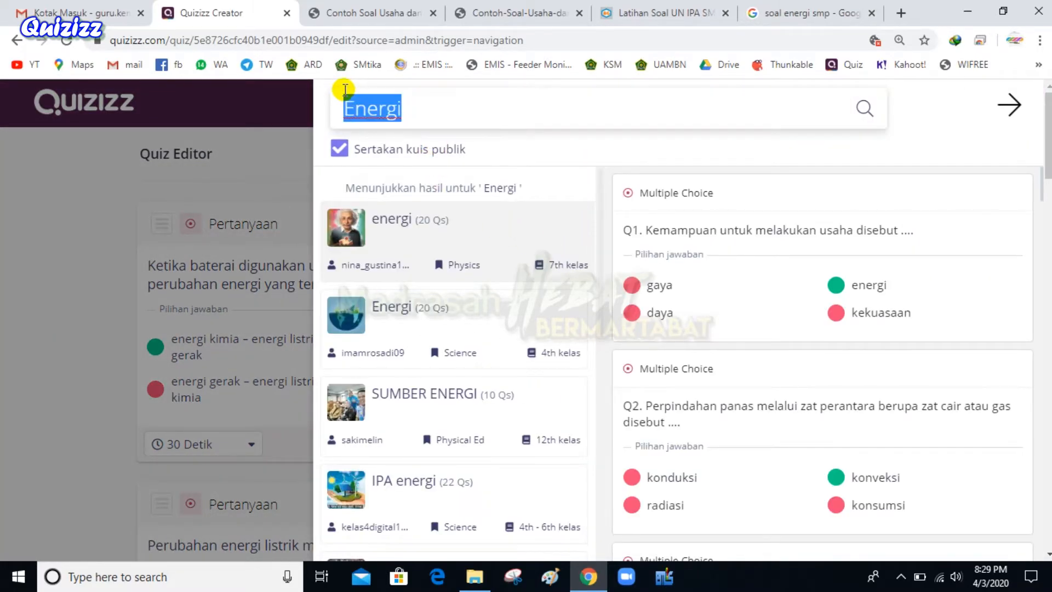
pyautogui.click(429, 110)
pyautogui.moveTo(788, 237)
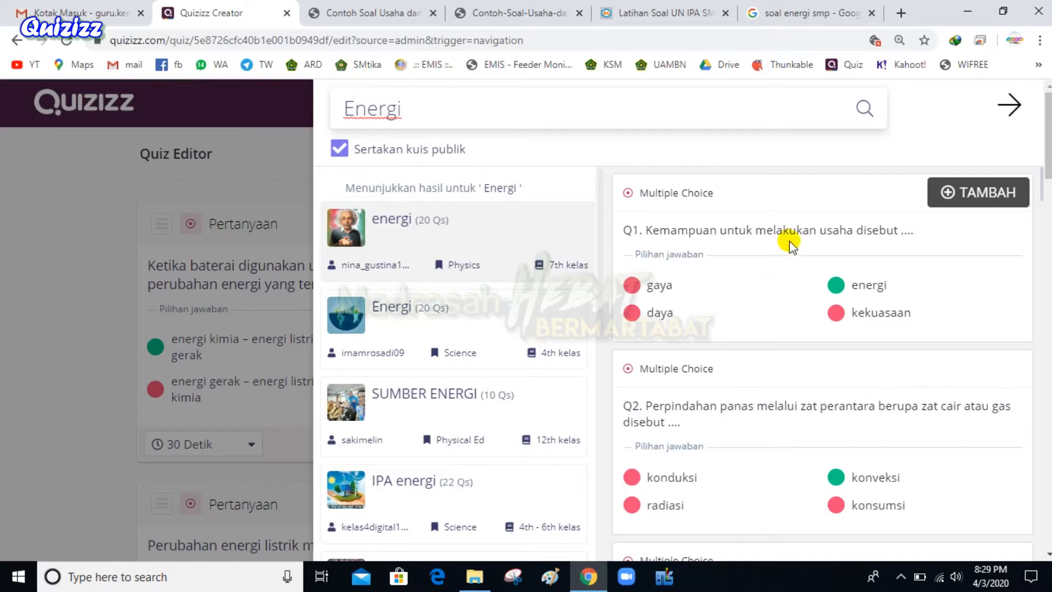
pyautogui.click(988, 193)
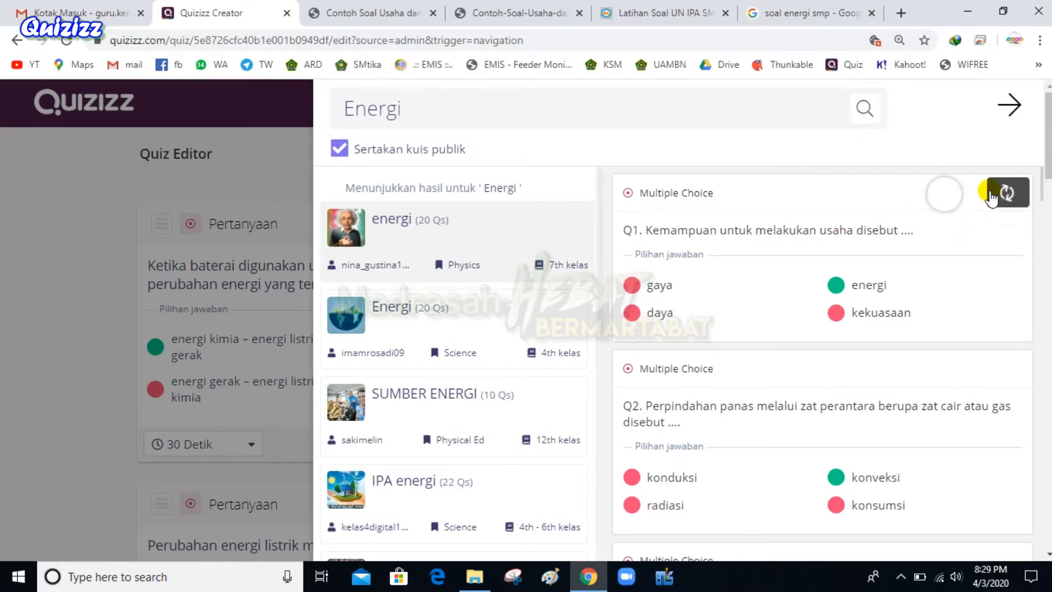
pyautogui.scroll(-1, 923, 359)
pyautogui.moveTo(923, 360)
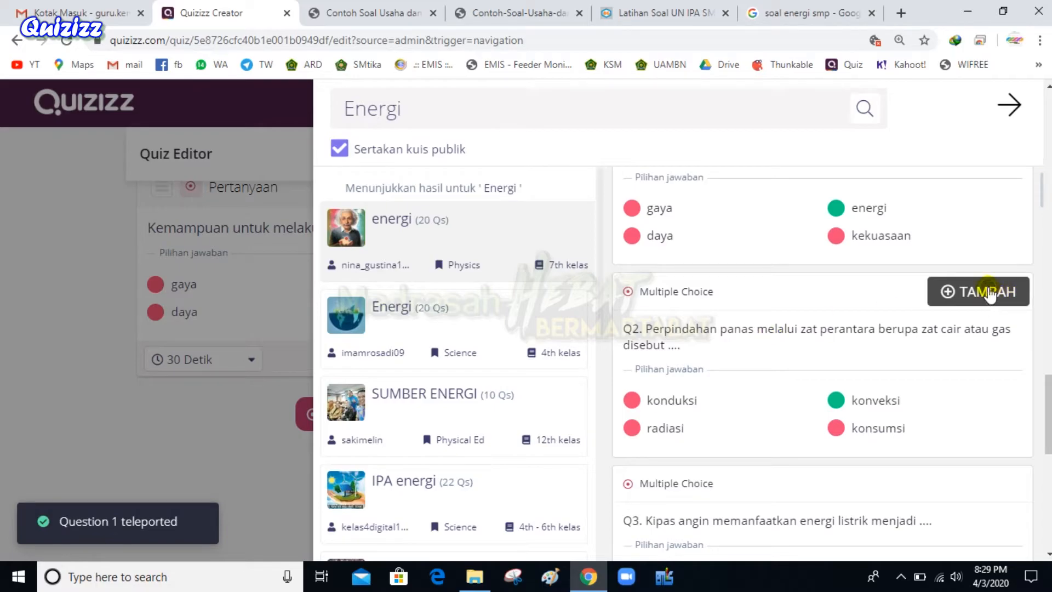
pyautogui.click(988, 292)
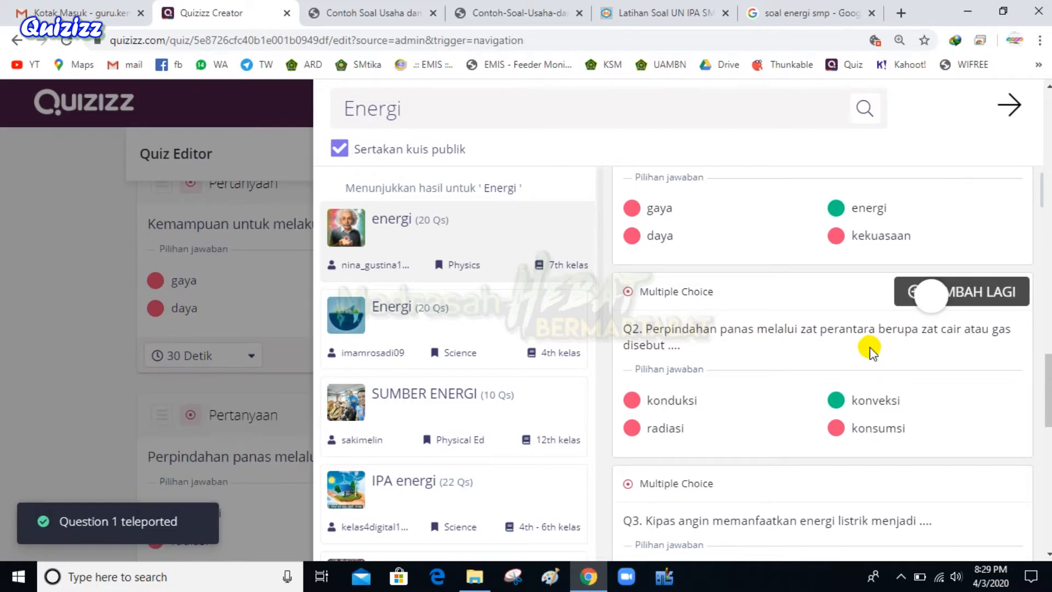
pyautogui.scroll(-4, 877, 352)
pyautogui.click(963, 354)
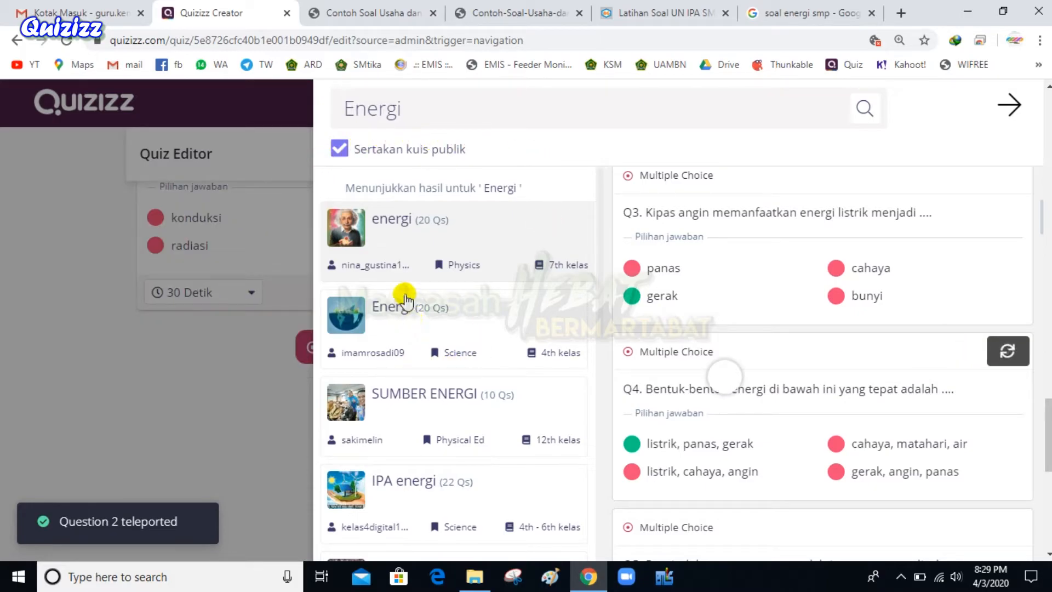
pyautogui.click(403, 302)
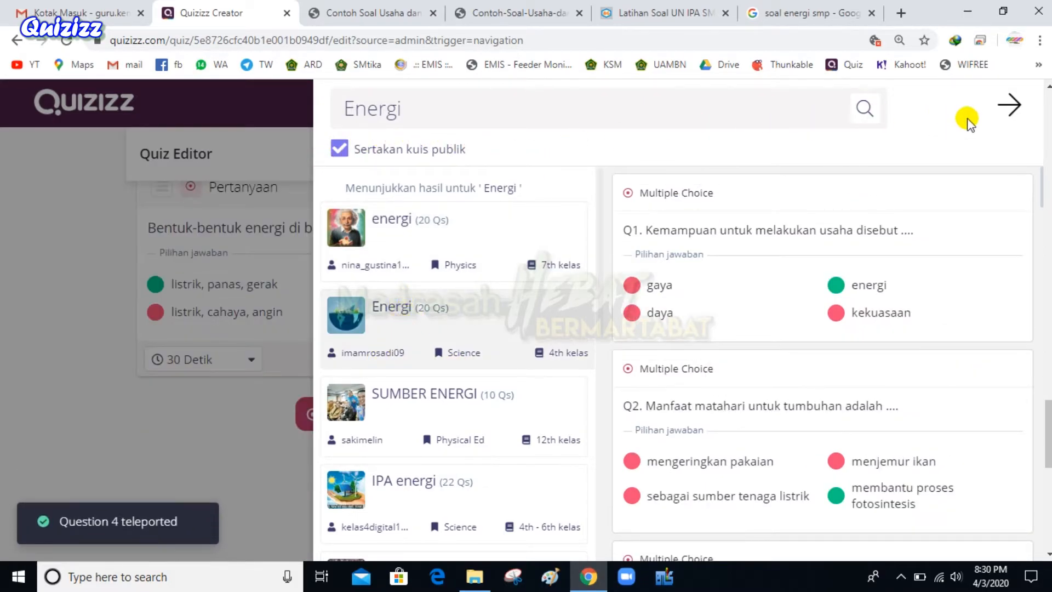
pyautogui.click(1008, 104)
# Set the point-C diagram question's time limit to 2 Menit
pyautogui.scroll(8, 247, 396)
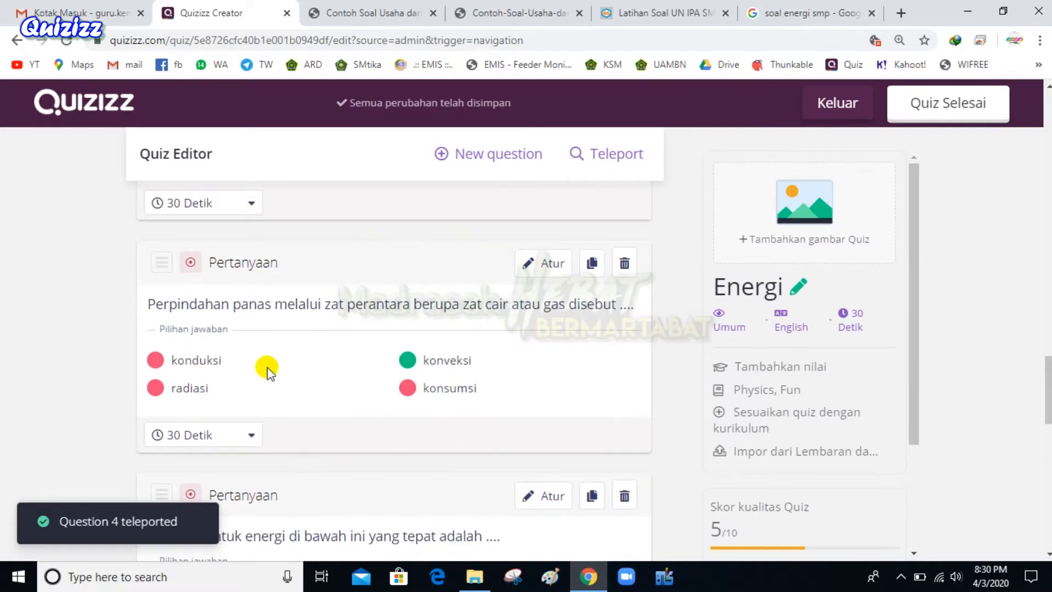
pyautogui.scroll(5, 259, 413)
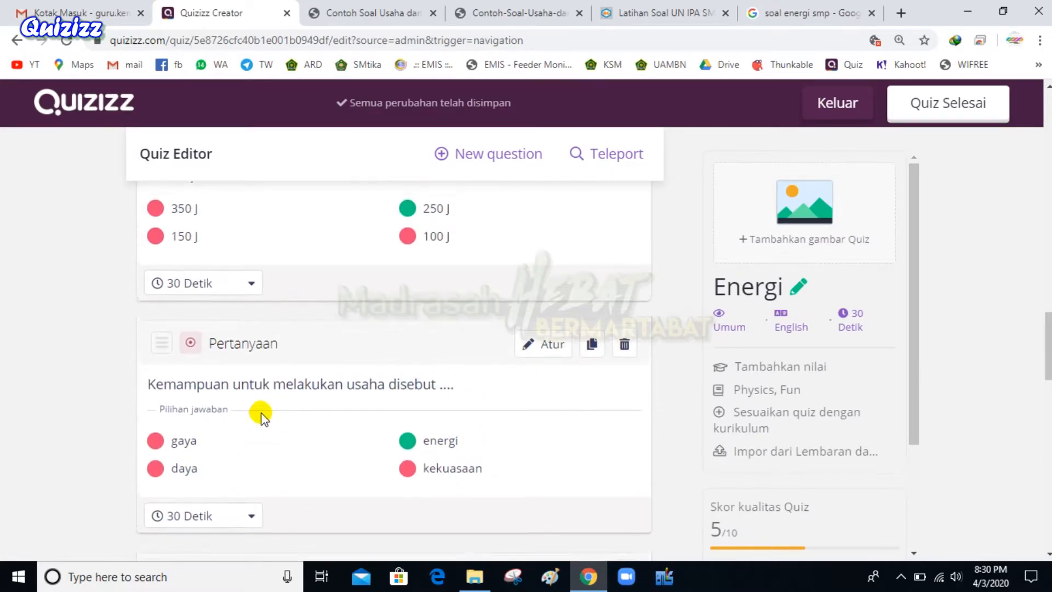
pyautogui.click(204, 513)
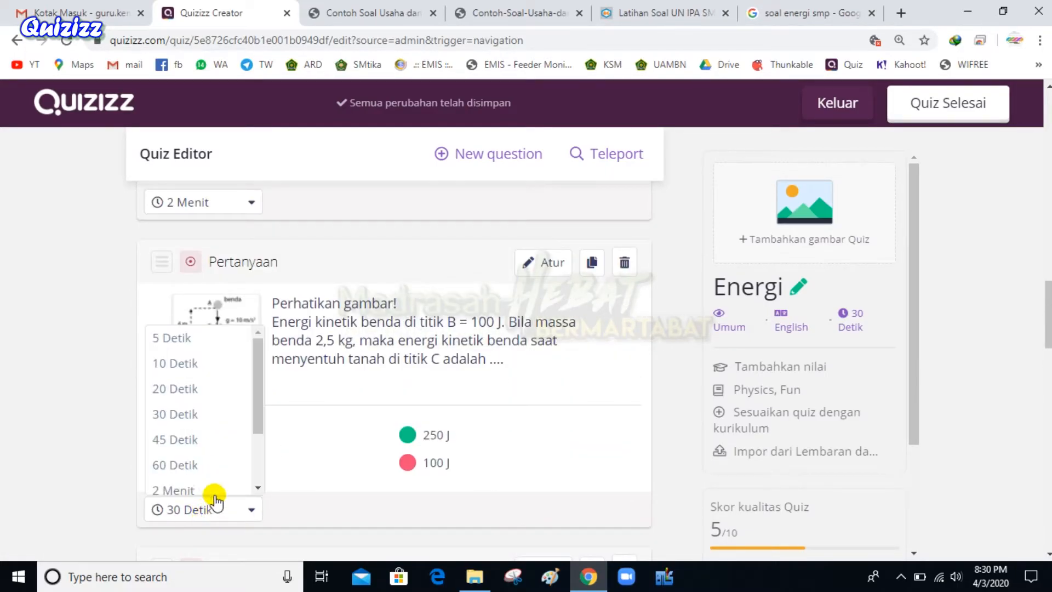
pyautogui.moveTo(261, 395); pyautogui.dragTo(263, 446)
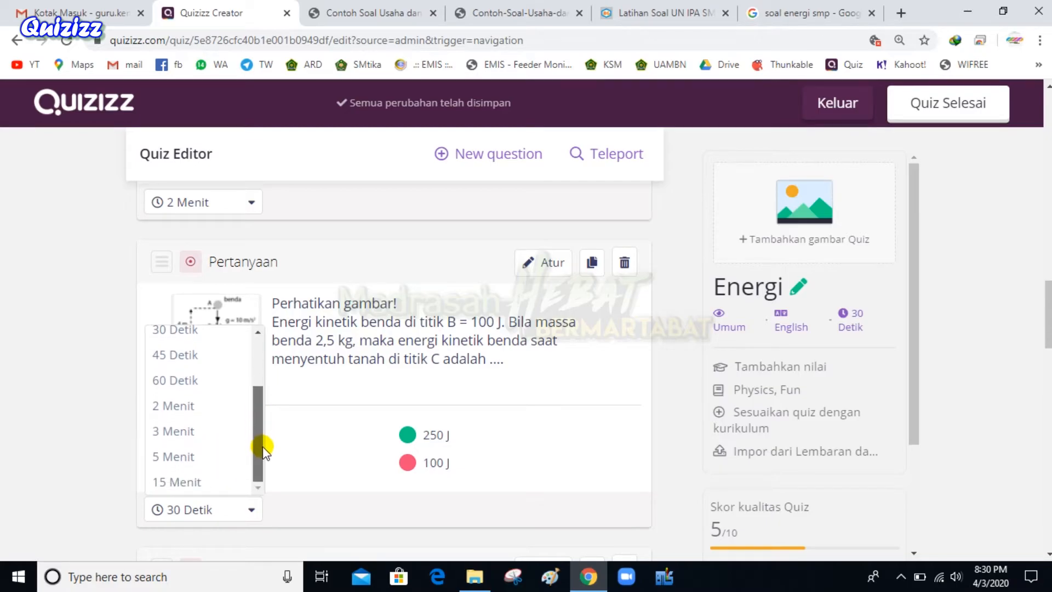
pyautogui.click(173, 415)
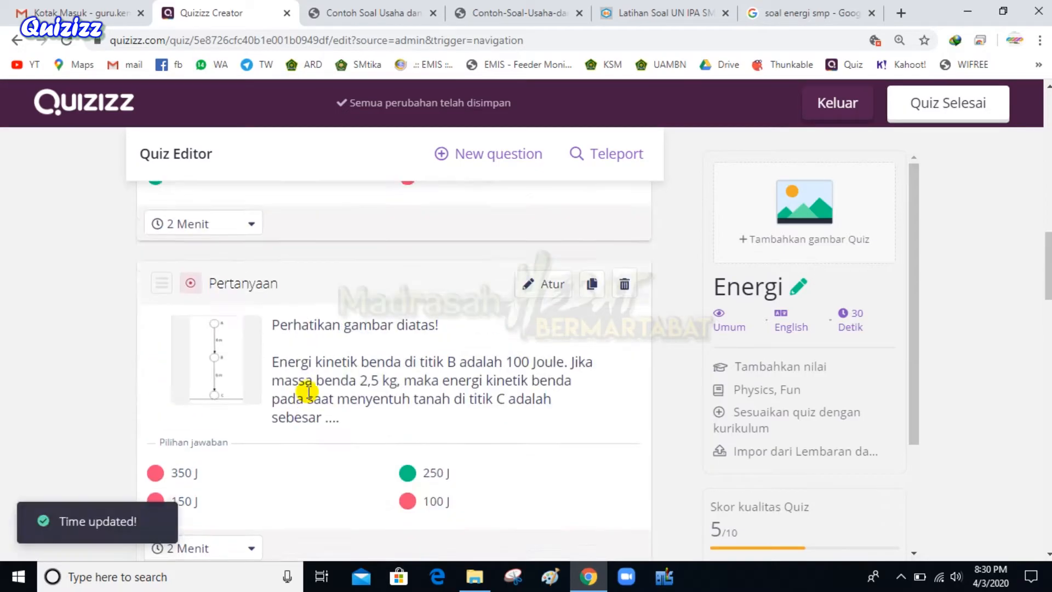
# Open the Rincian kuis details via the 'Tambahkan gambar Quiz' card to add a cover image
pyautogui.scroll(-2, 309, 392)
pyautogui.click(244, 435)
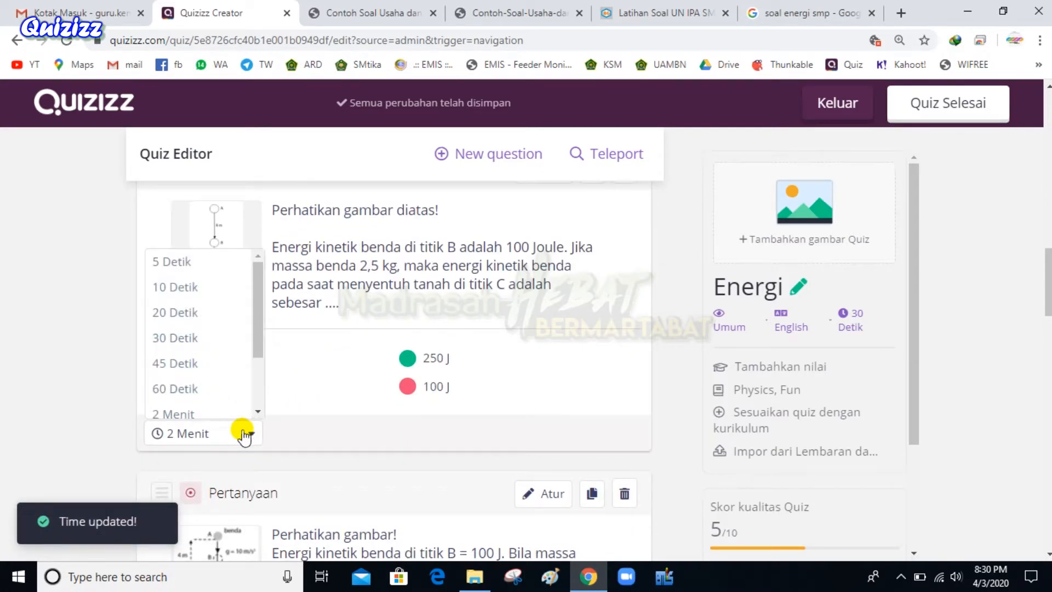
pyautogui.scroll(-10, 371, 395)
pyautogui.scroll(20, 557, 469)
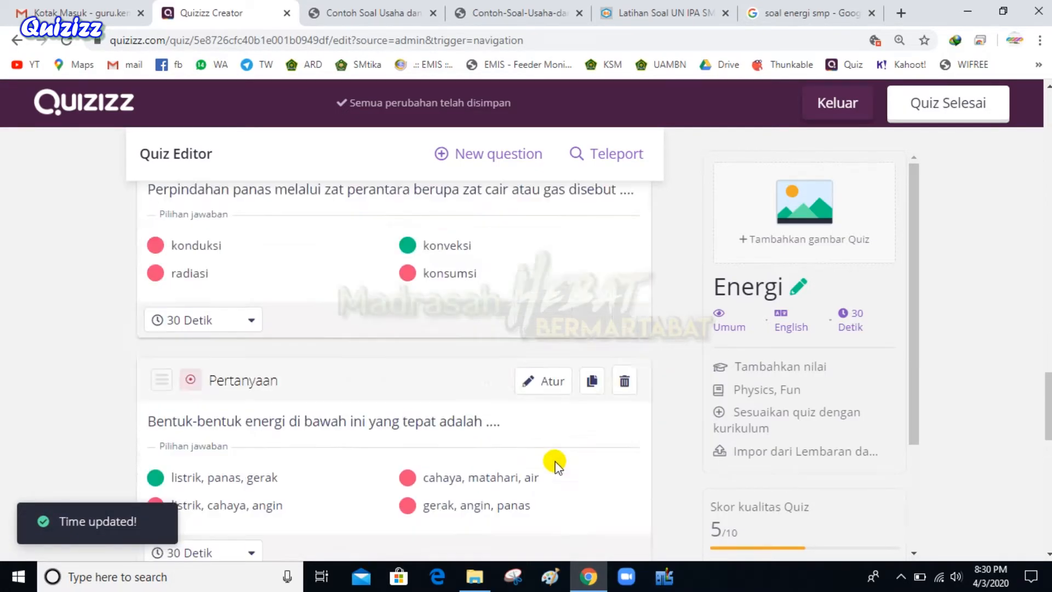
pyautogui.scroll(2, 557, 462)
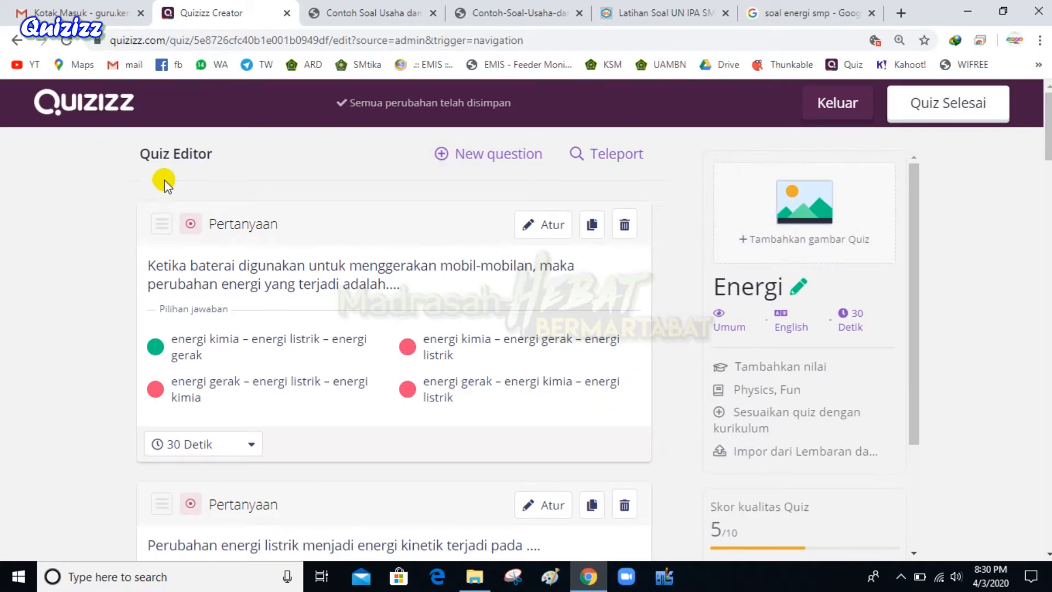
pyautogui.click(798, 204)
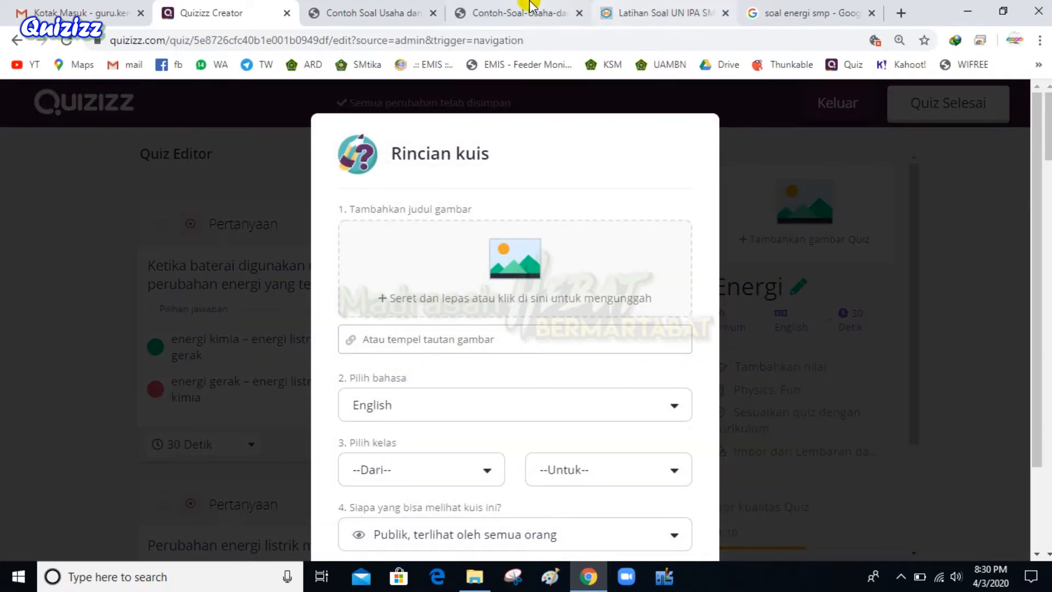
# Search Google Images for 'energi'
pyautogui.click(362, 12)
pyautogui.click(341, 41)
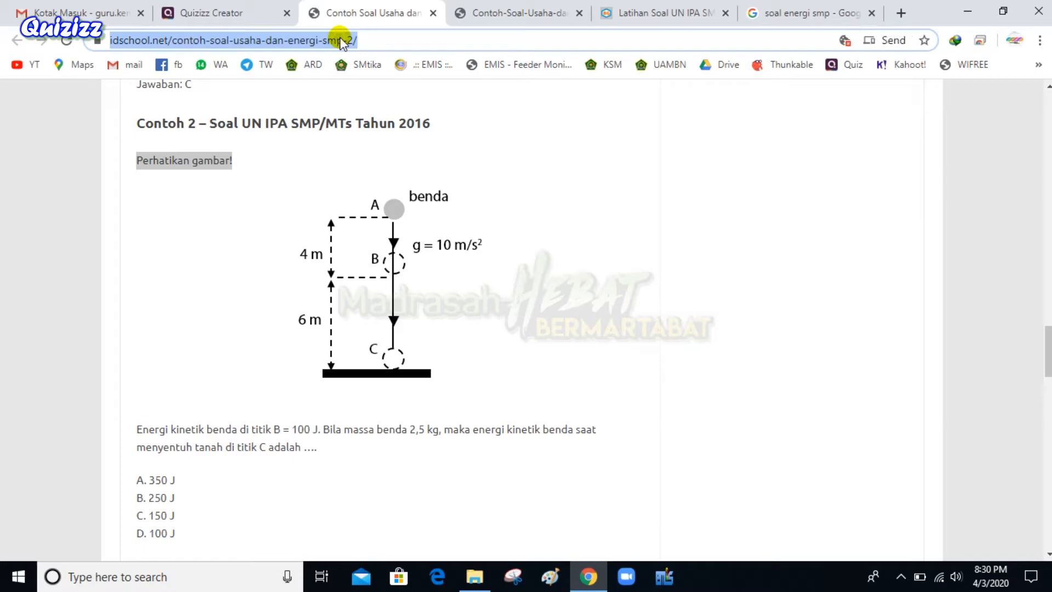
pyautogui.write('energi')
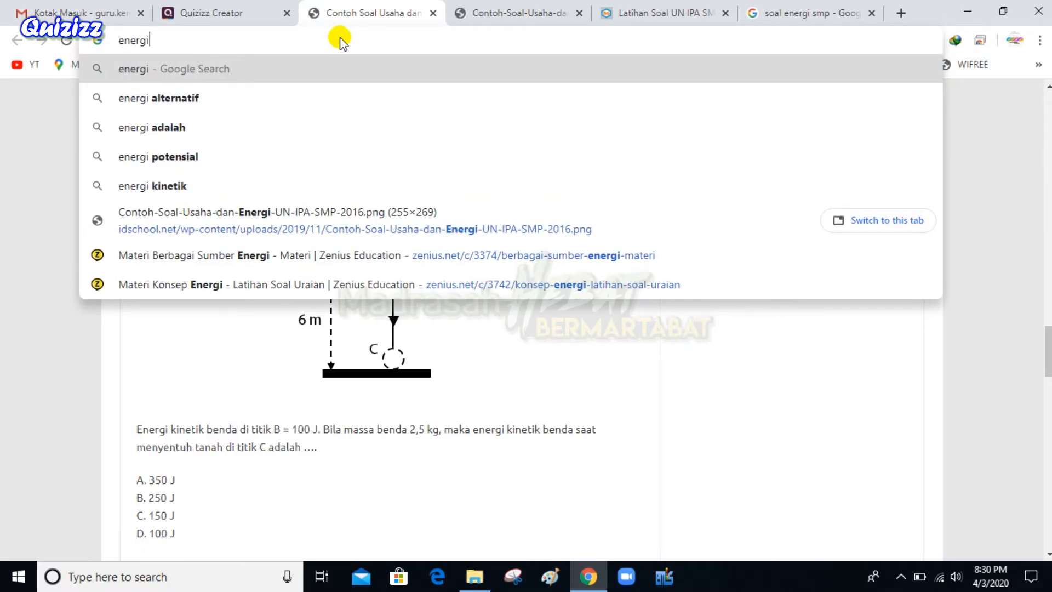
pyautogui.press('Return')
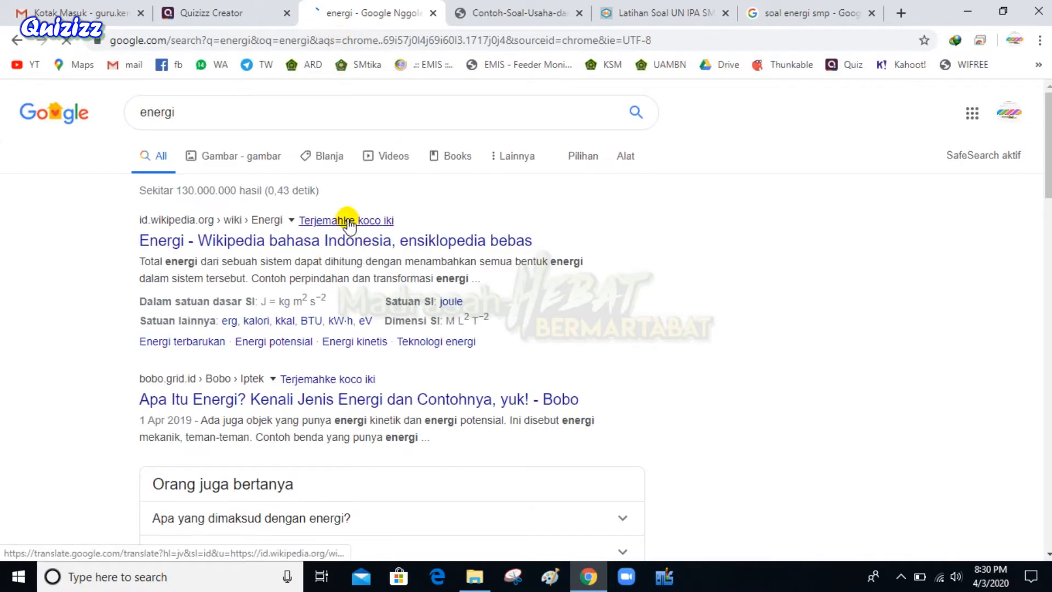
pyautogui.click(263, 168)
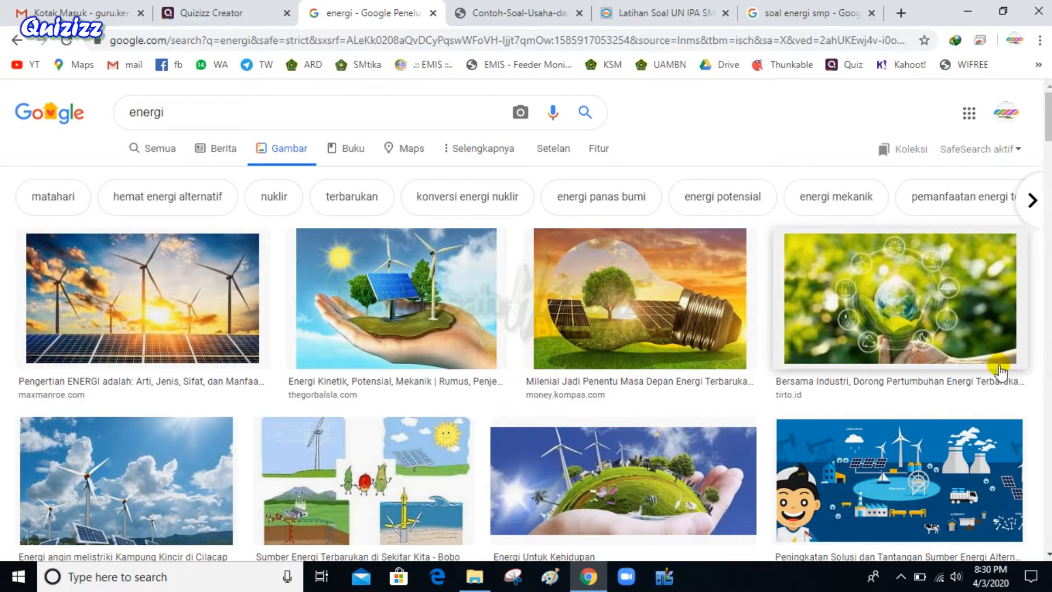
pyautogui.scroll(-1, 877, 416)
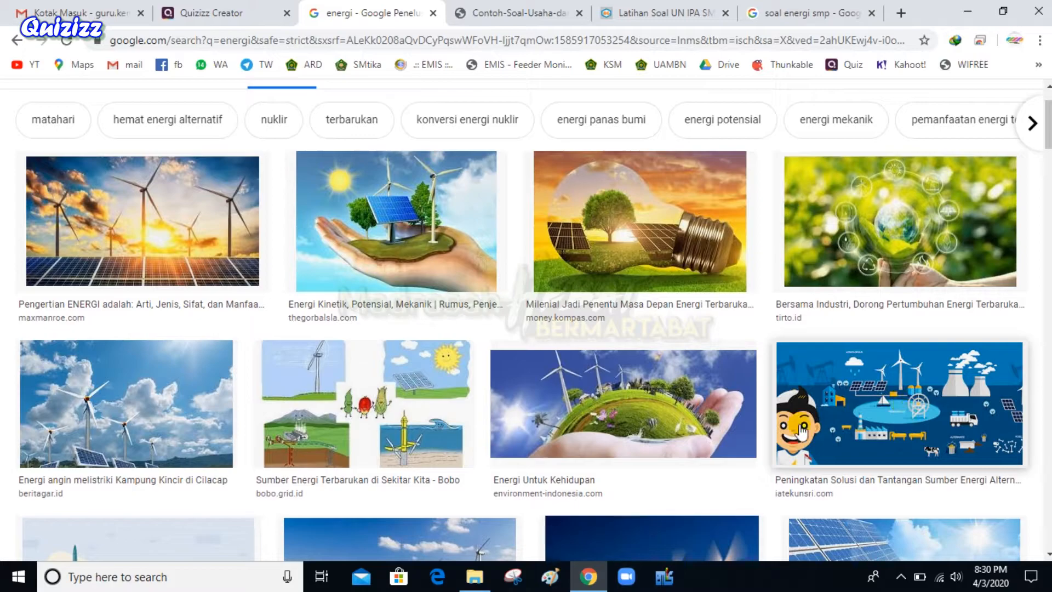
# Copy the hand-held solar panel picture's image address and return to the Quizizz tab
pyautogui.rightClick(381, 213)
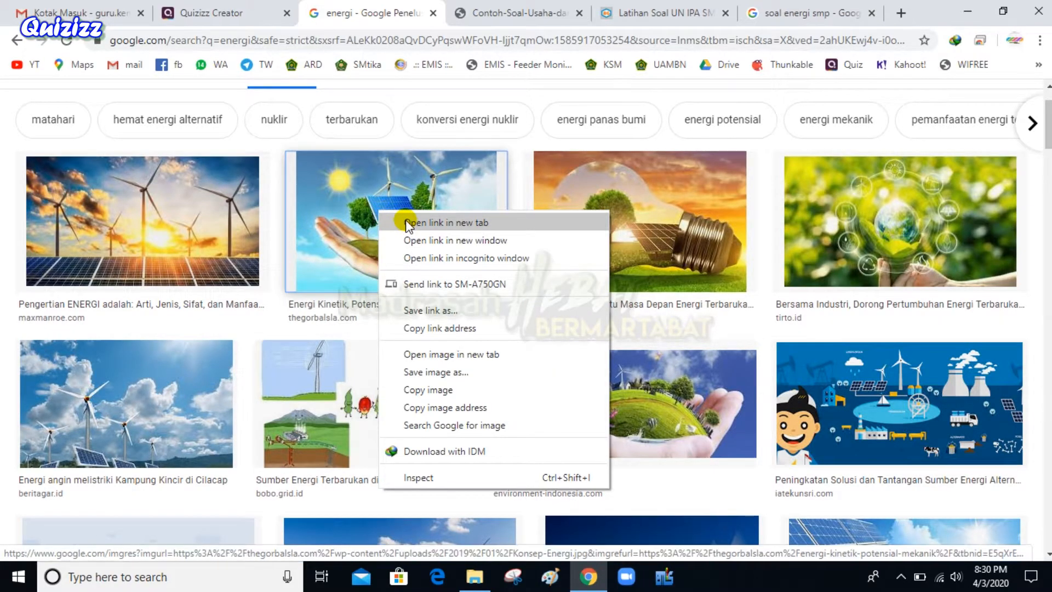
pyautogui.click(482, 476)
pyautogui.rightClick(445, 278)
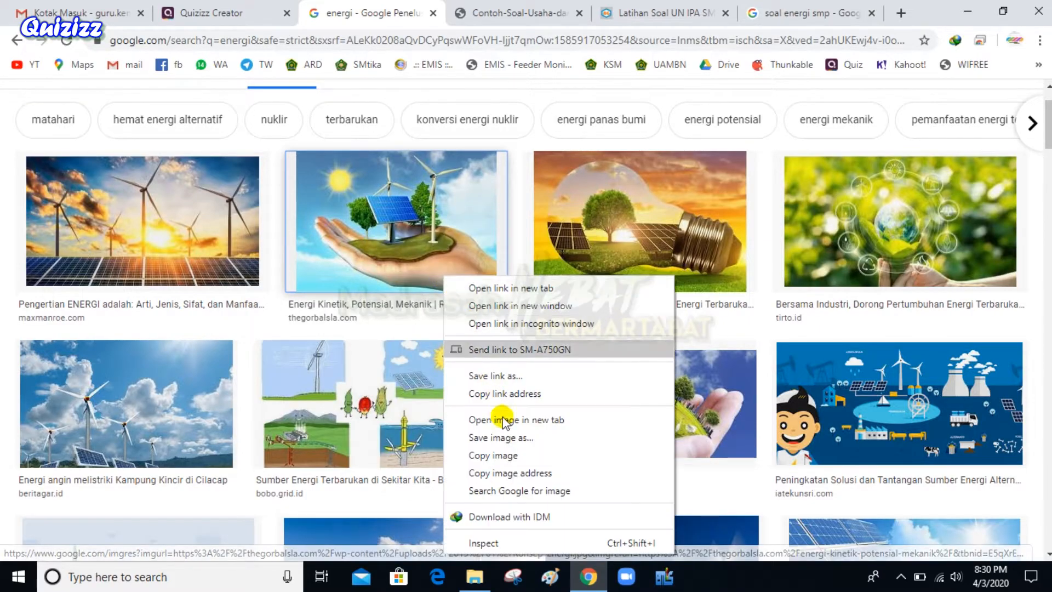
pyautogui.click(510, 474)
pyautogui.click(1043, 89)
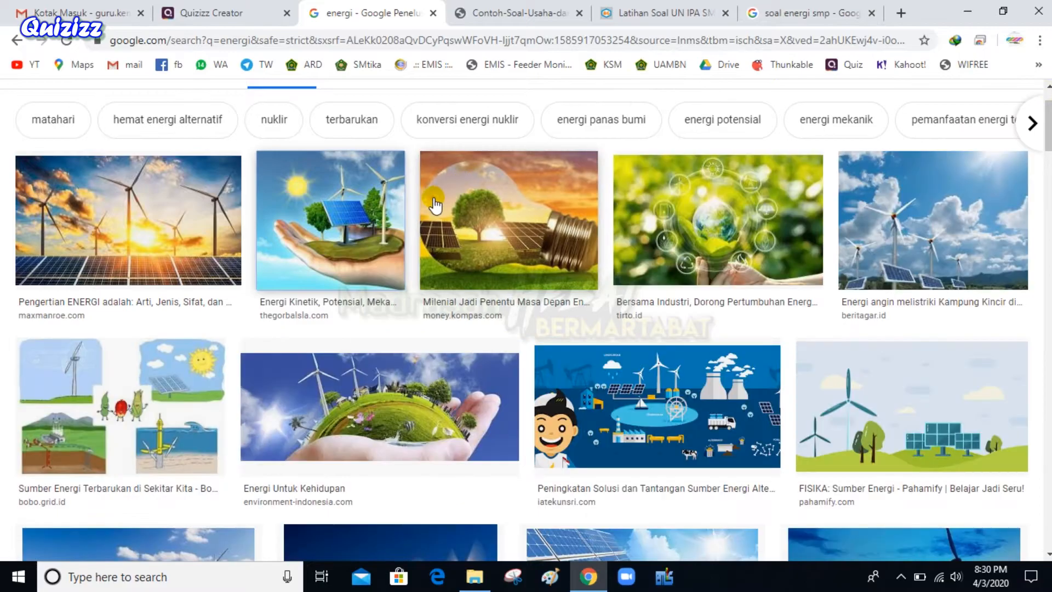
pyautogui.rightClick(365, 200)
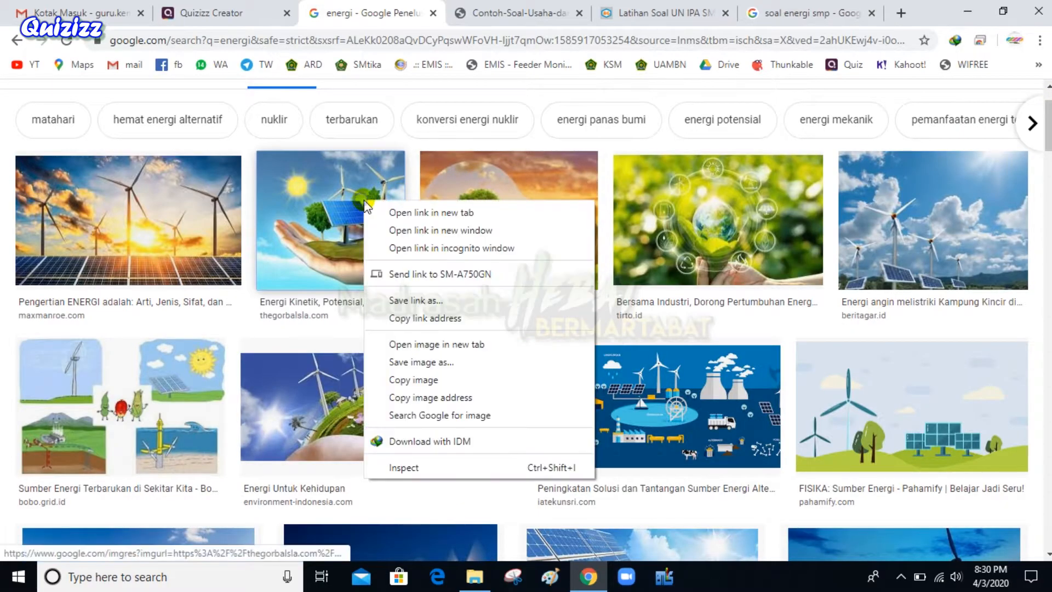
pyautogui.click(440, 397)
pyautogui.click(200, 13)
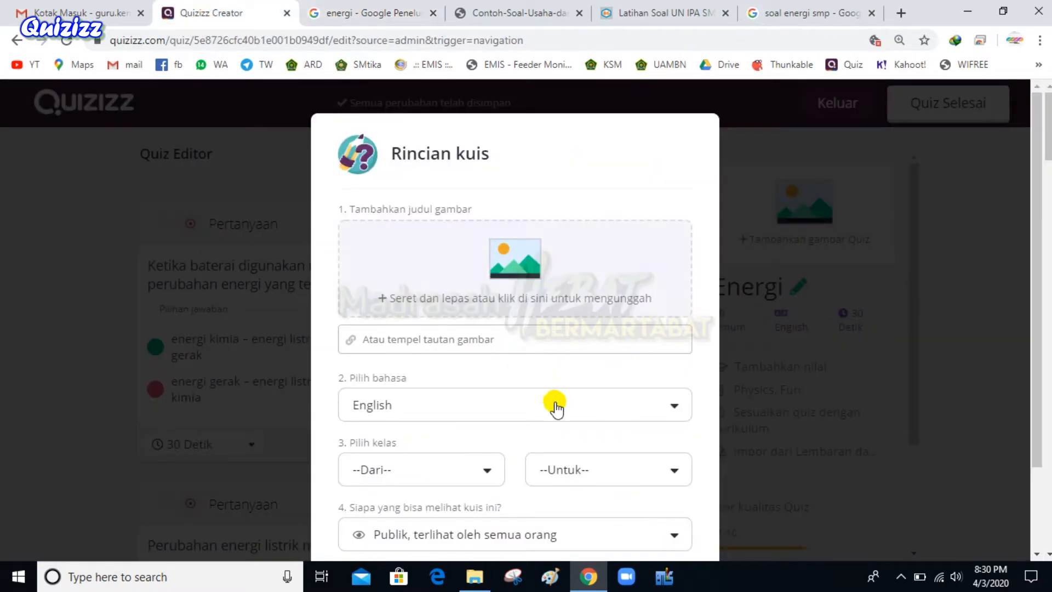
# Paste the solar-panel cover image link, set grade to 8th and keep visibility Publik
pyautogui.click(503, 343)
pyautogui.hotkey('ctrl', 'v')
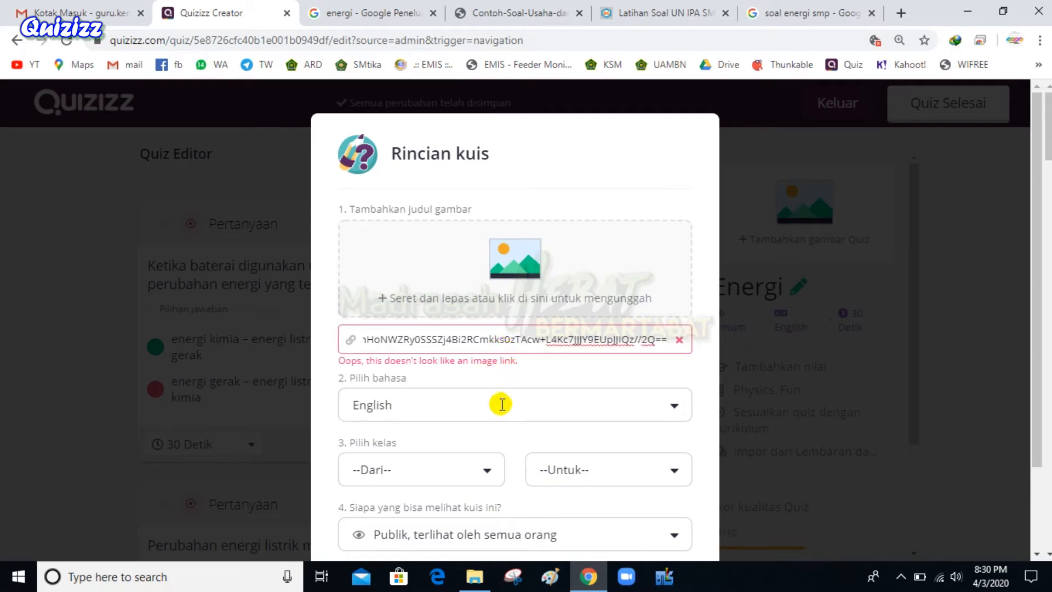
pyautogui.click(472, 471)
pyautogui.scroll(-6, 477, 471)
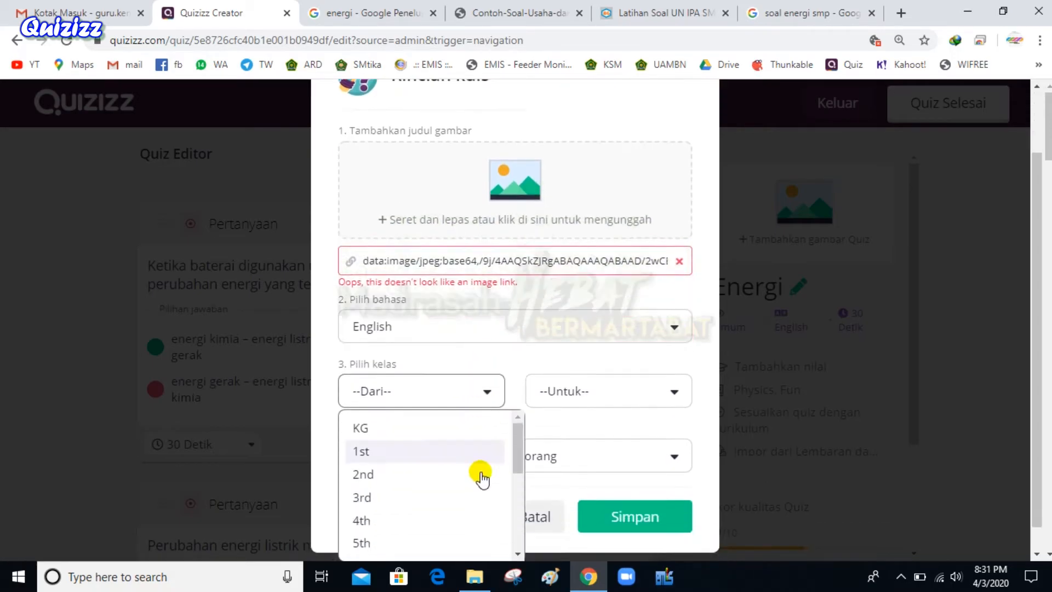
pyautogui.scroll(1, 463, 481)
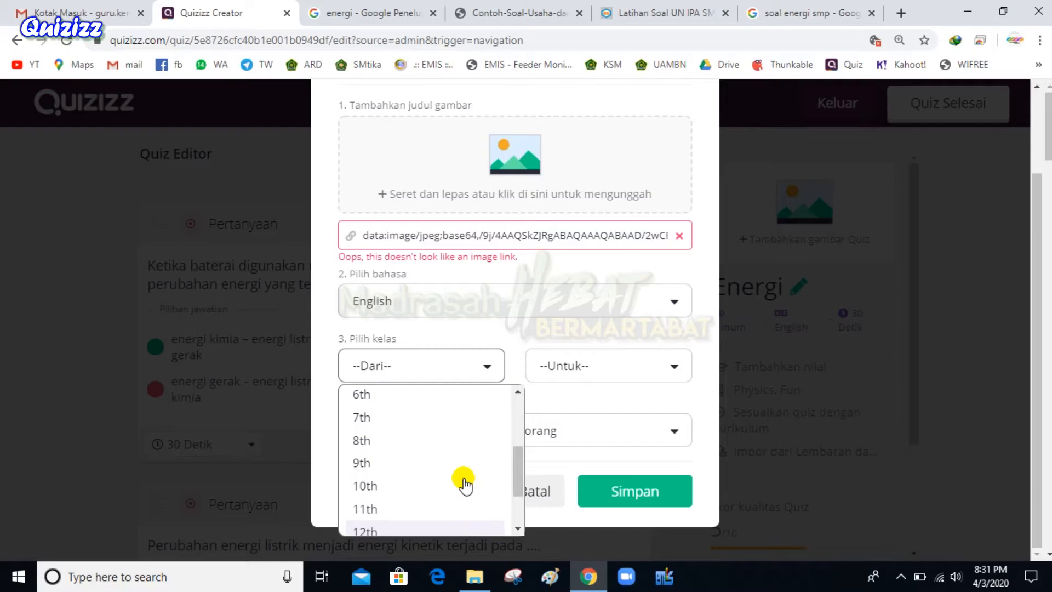
pyautogui.click(372, 440)
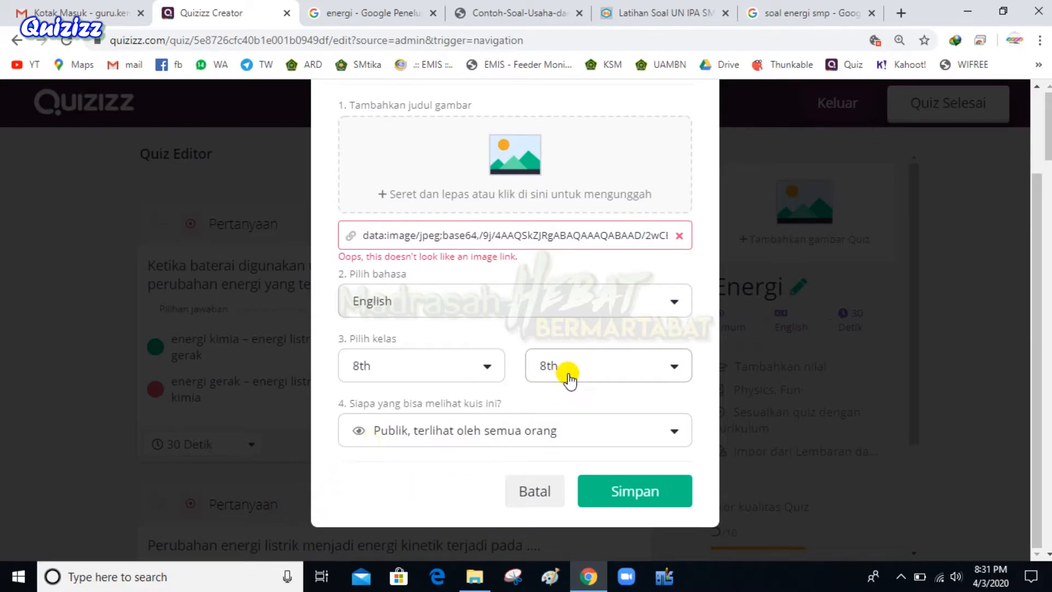
pyautogui.click(501, 430)
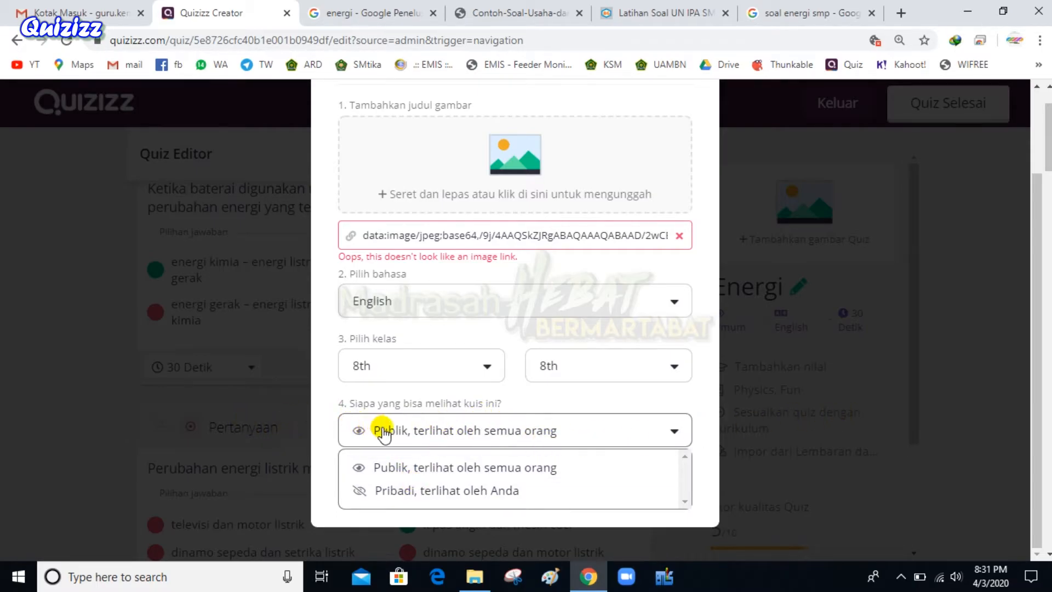
pyautogui.click(526, 468)
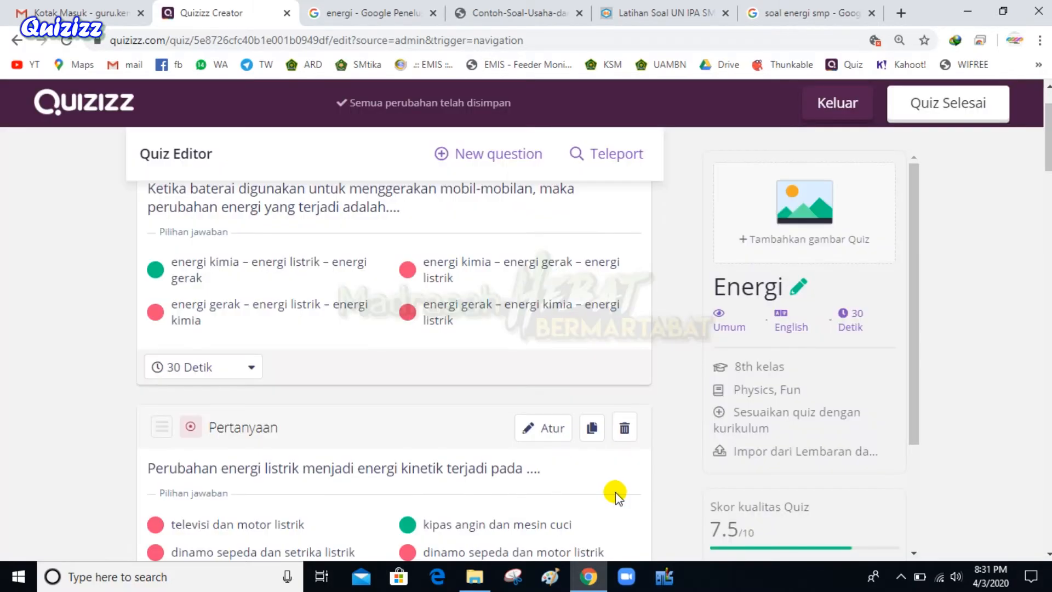
pyautogui.scroll(-10, 581, 397)
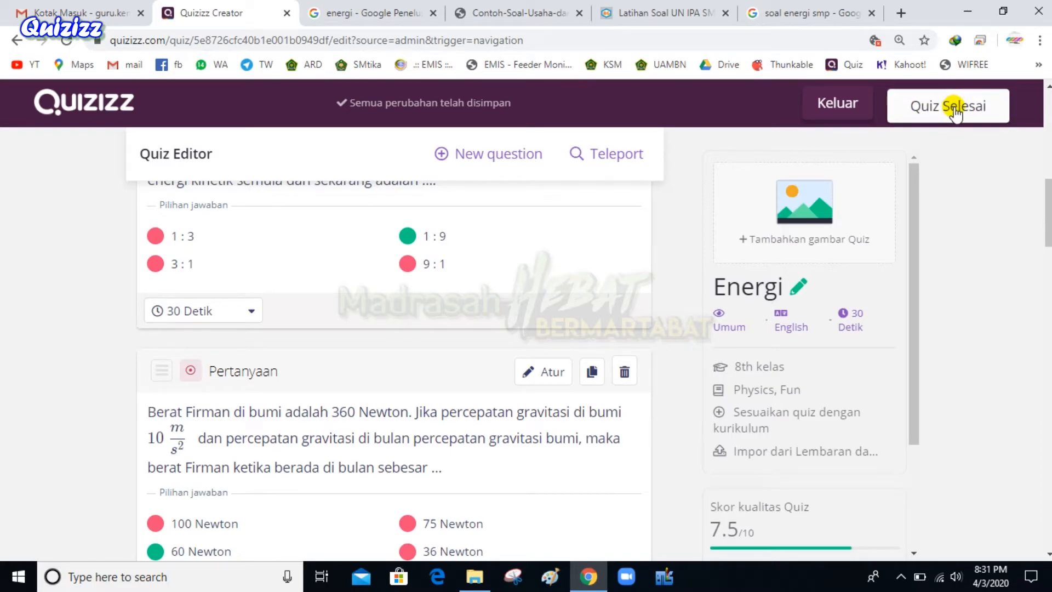
# Publish the Energi quiz, glance at the share options, and skip sharing to reach its 9-question overview
pyautogui.click(952, 108)
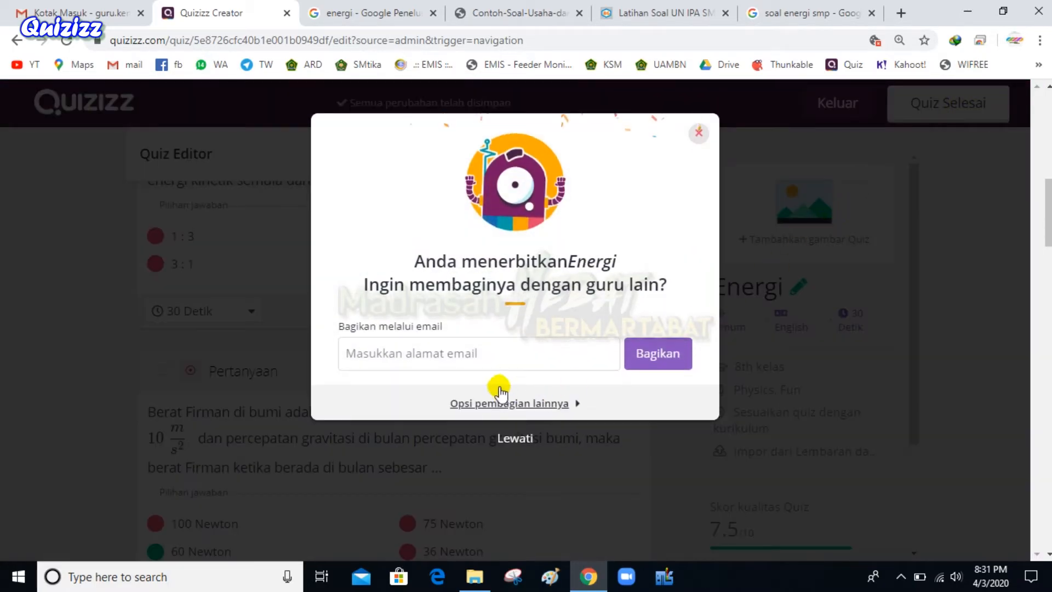
pyautogui.click(486, 356)
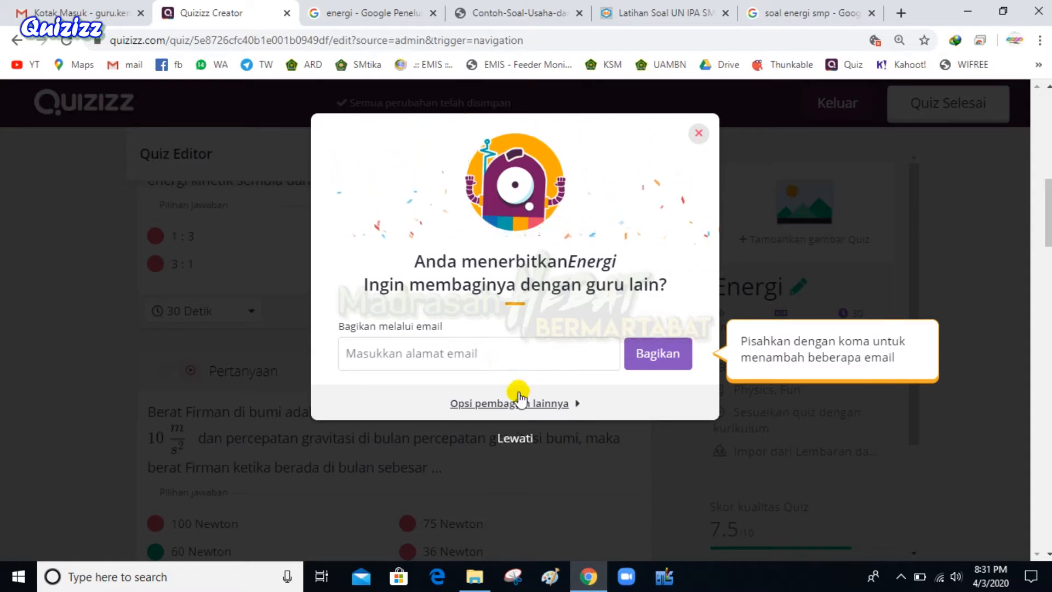
pyautogui.click(538, 404)
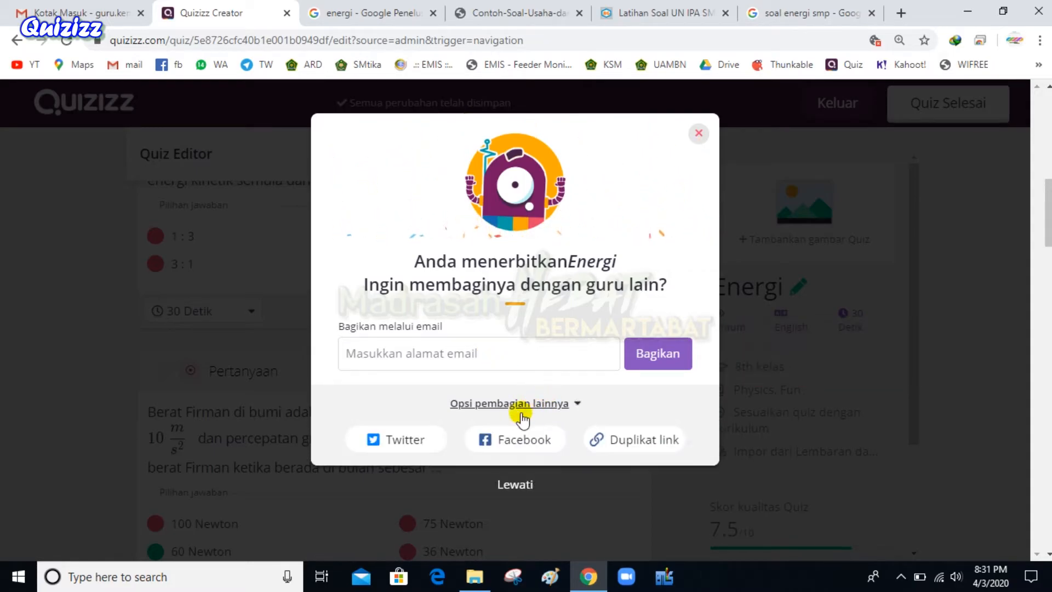
pyautogui.click(699, 134)
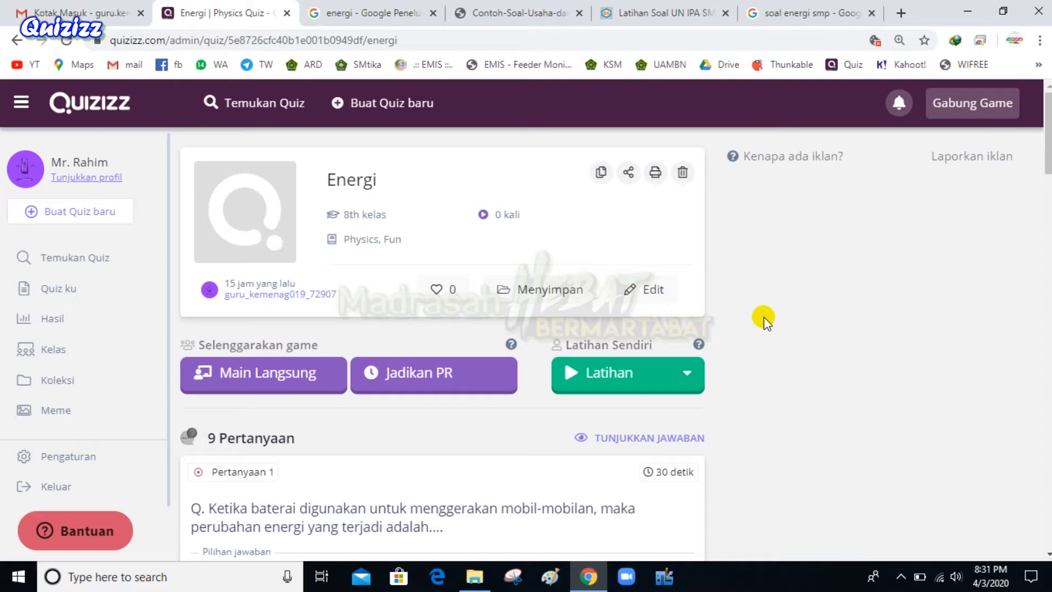
# Expand the Latihan button's menu to show Mainkan and Bagikan tautan latihan
pyautogui.click(671, 376)
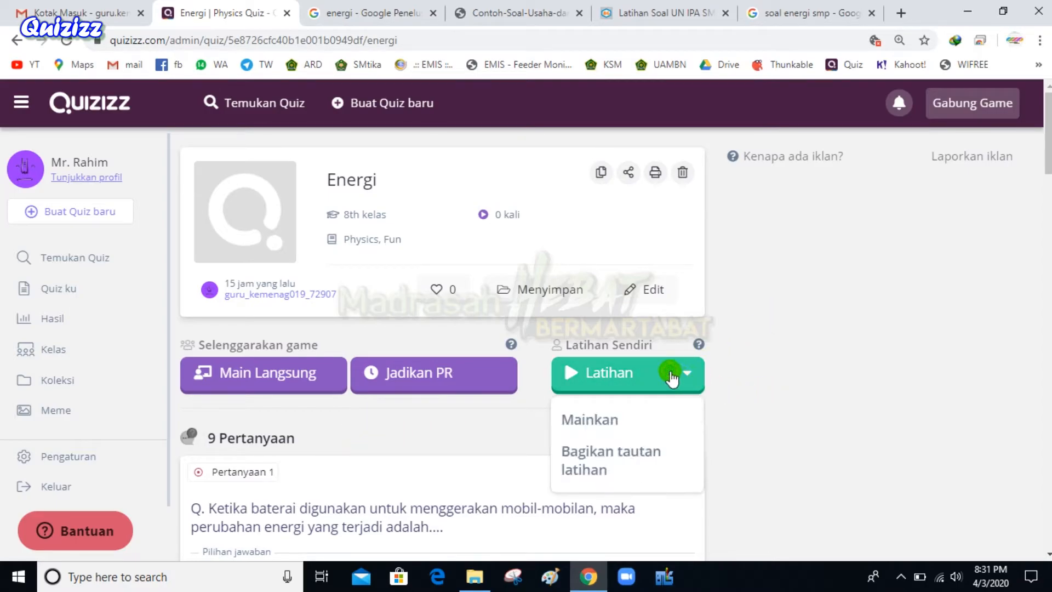
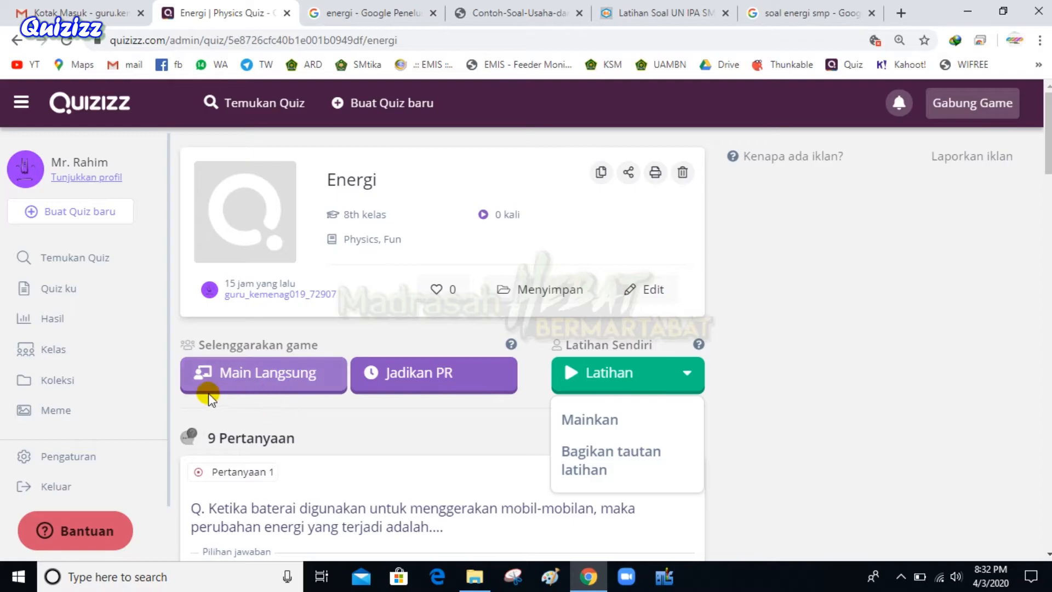
# Open Main Langsung for the Energi quiz and look over its live game settings
pyautogui.click(267, 378)
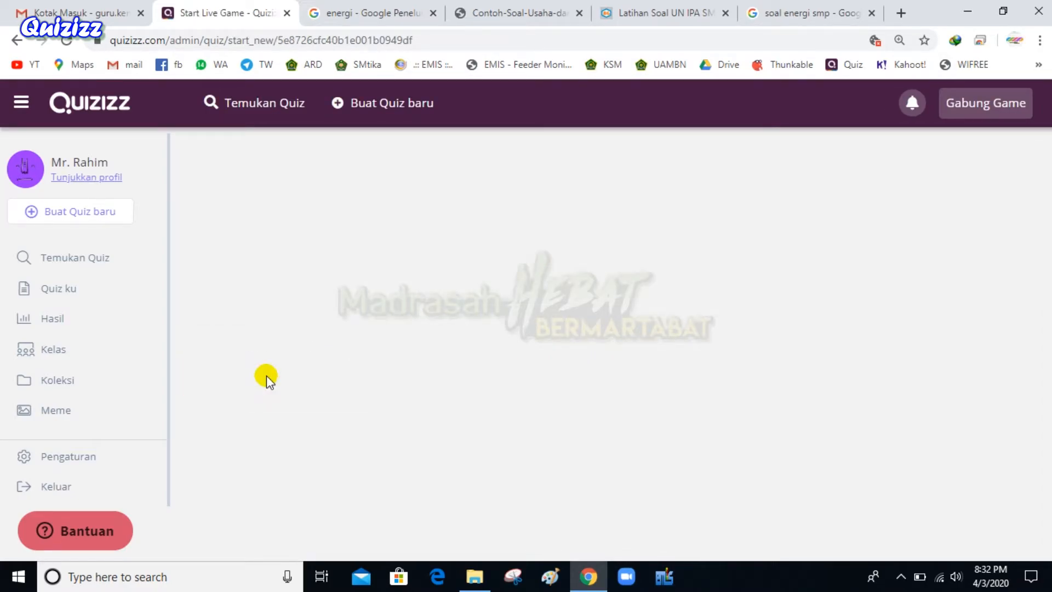
pyautogui.scroll(-3, 546, 454)
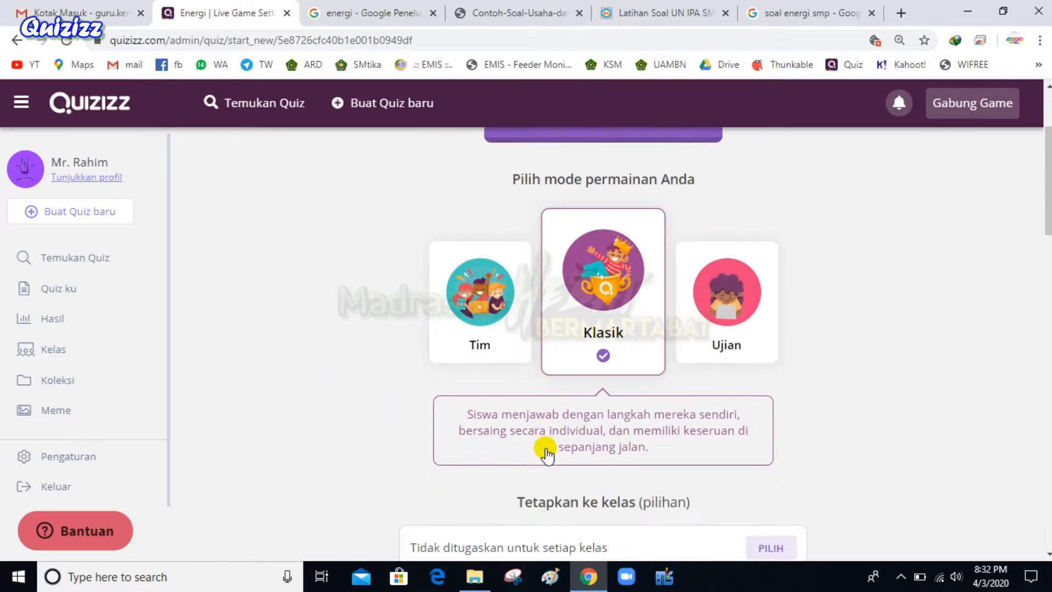
pyautogui.scroll(3, 618, 351)
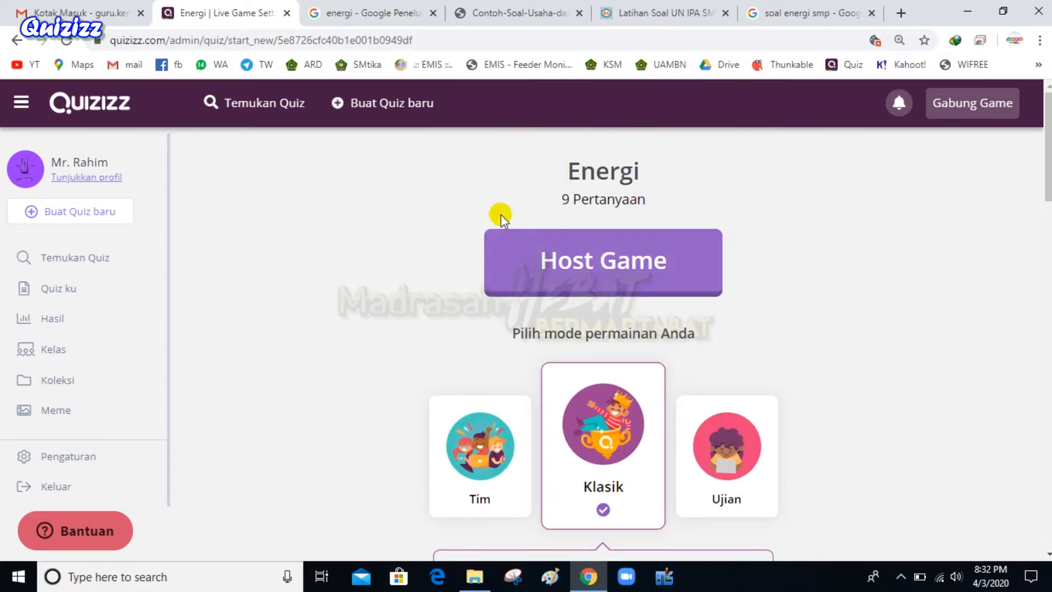
pyautogui.scroll(-7, 610, 281)
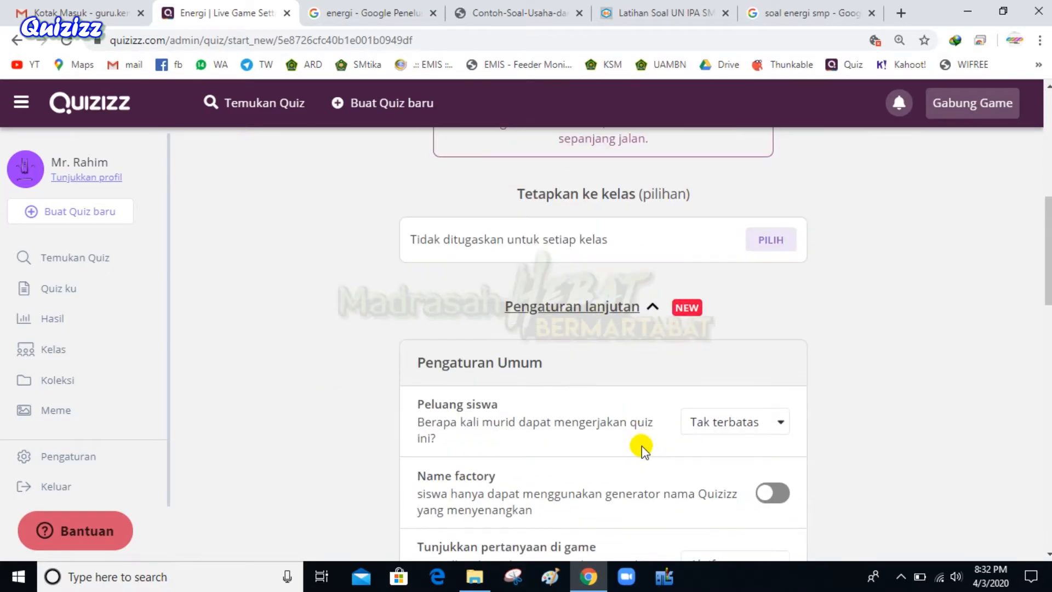
pyautogui.scroll(4, 616, 353)
pyautogui.scroll(2, 617, 353)
# Host the game and open joinmyquiz.com in a new incognito window
pyautogui.click(585, 183)
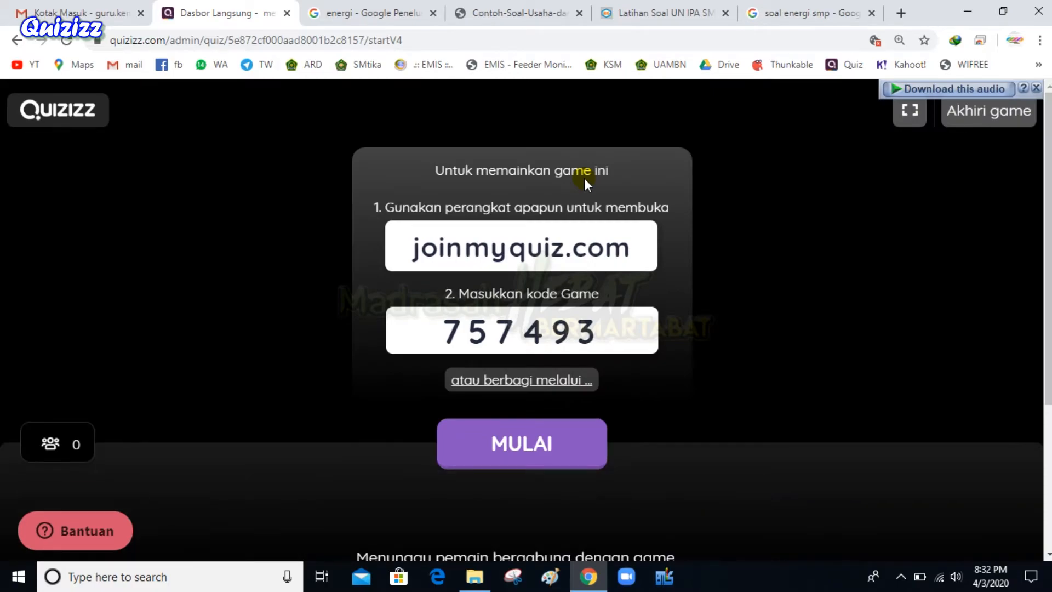
pyautogui.moveTo(410, 249); pyautogui.dragTo(636, 263)
pyautogui.hotkey('ctrl', 'c')
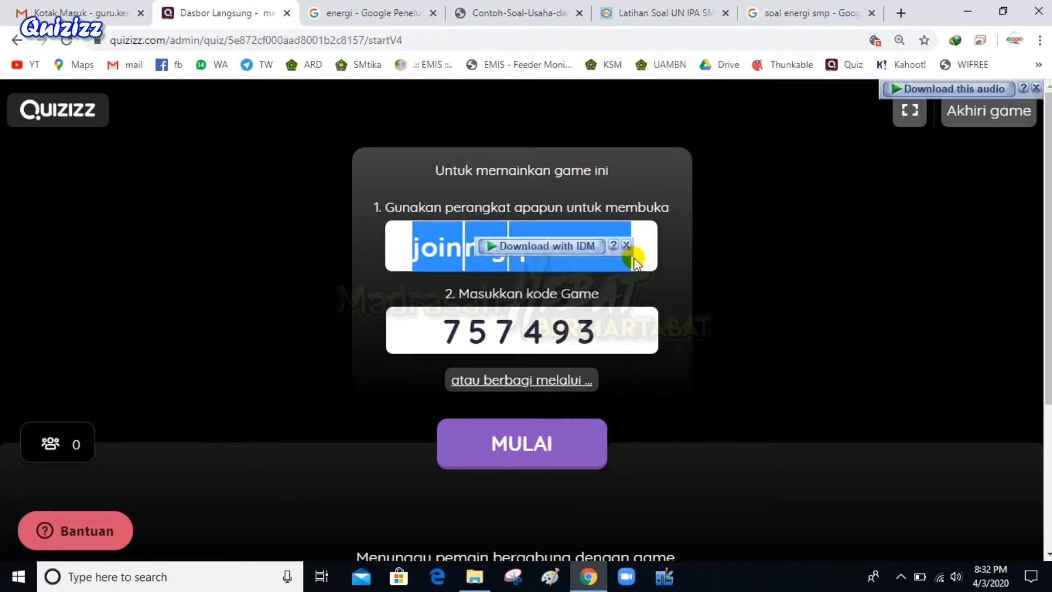
pyautogui.click(602, 433)
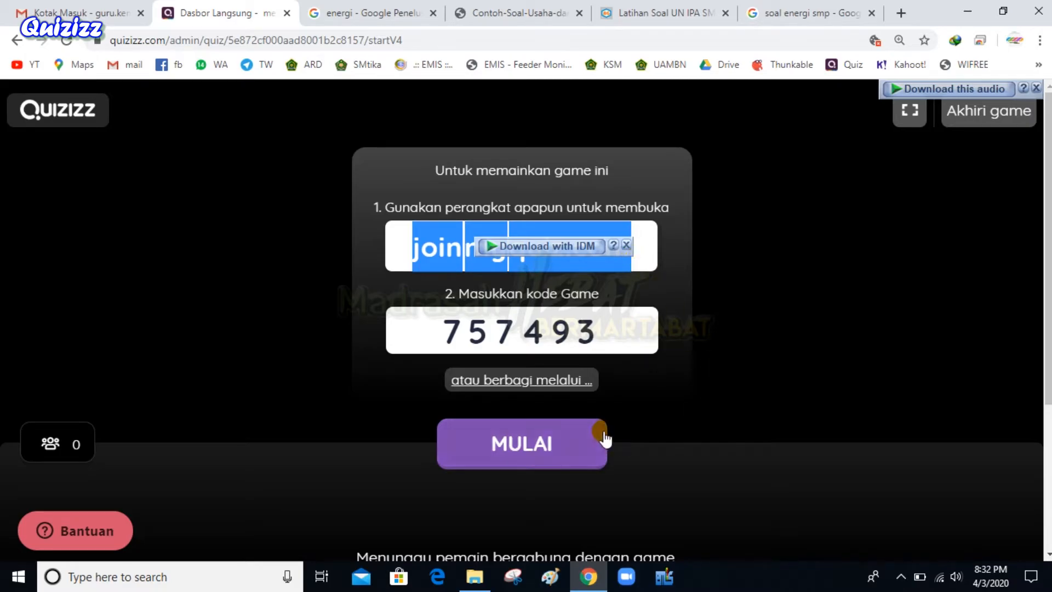
pyautogui.hotkey('ctrl', 'shift', 'n')
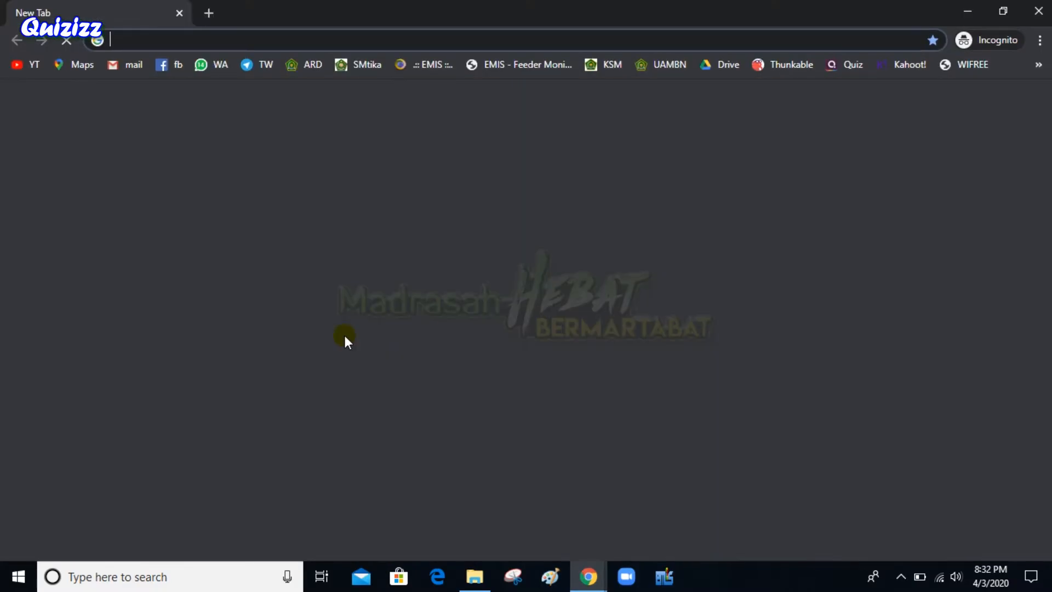
pyautogui.hotkey('ctrl', 'v')
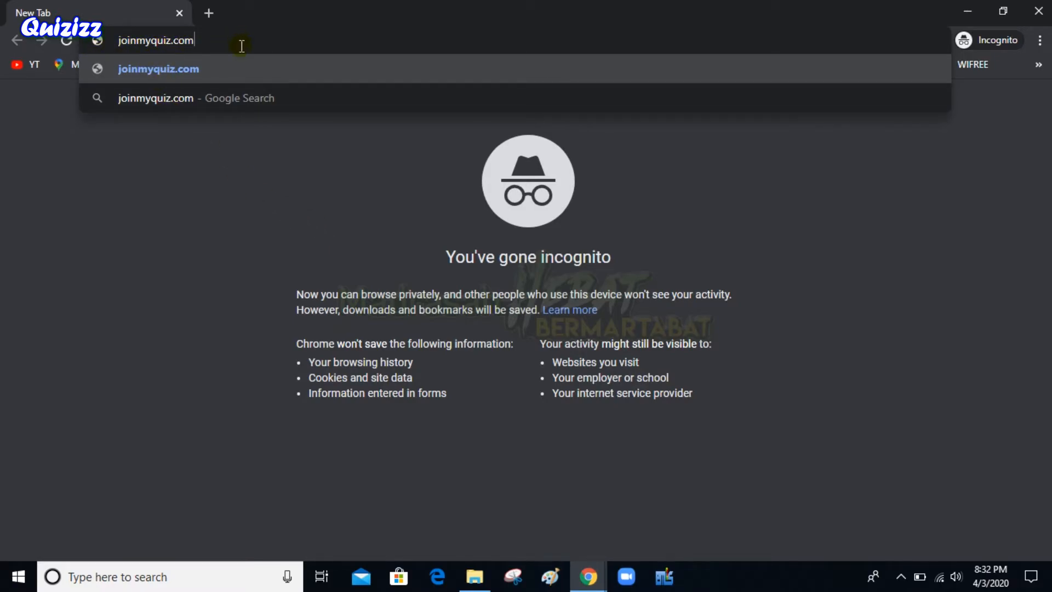
pyautogui.press('Return')
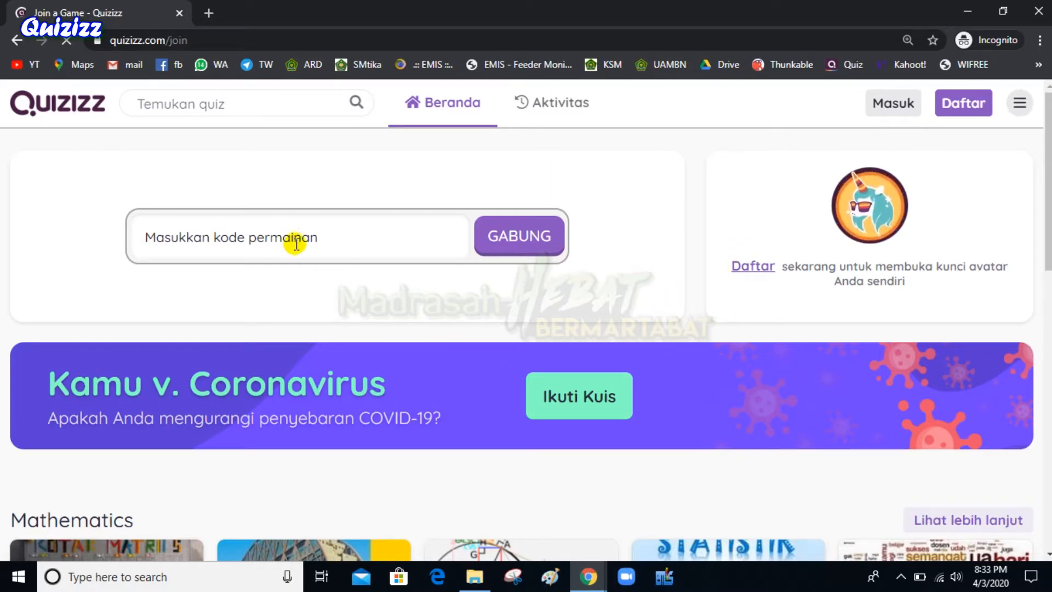
# Copy game code 757493 into the join page and enter as player SISWA1
pyautogui.click(296, 241)
pyautogui.click(588, 575)
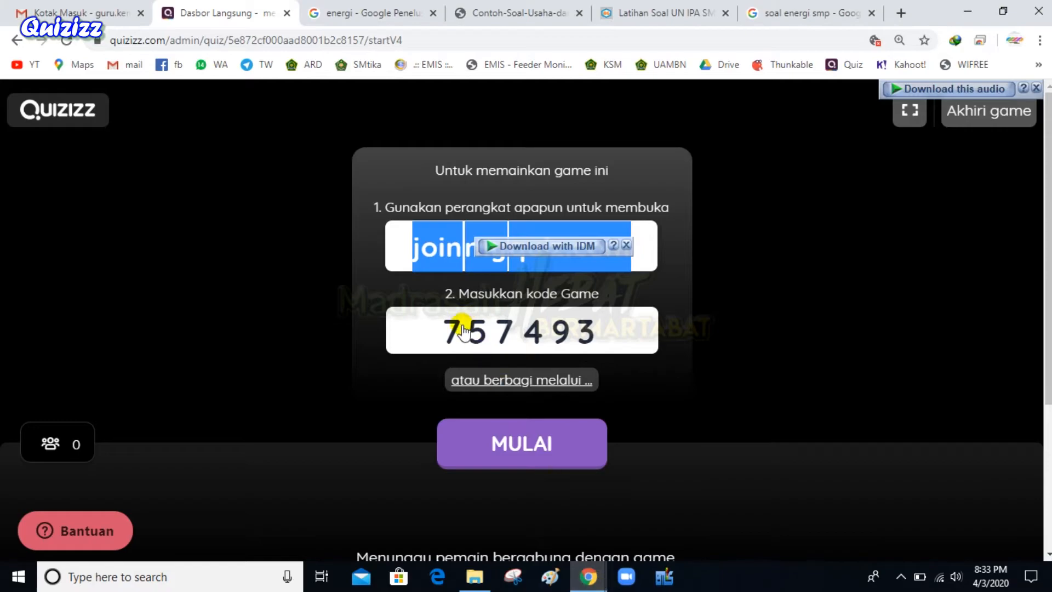
pyautogui.moveTo(436, 335); pyautogui.dragTo(576, 360)
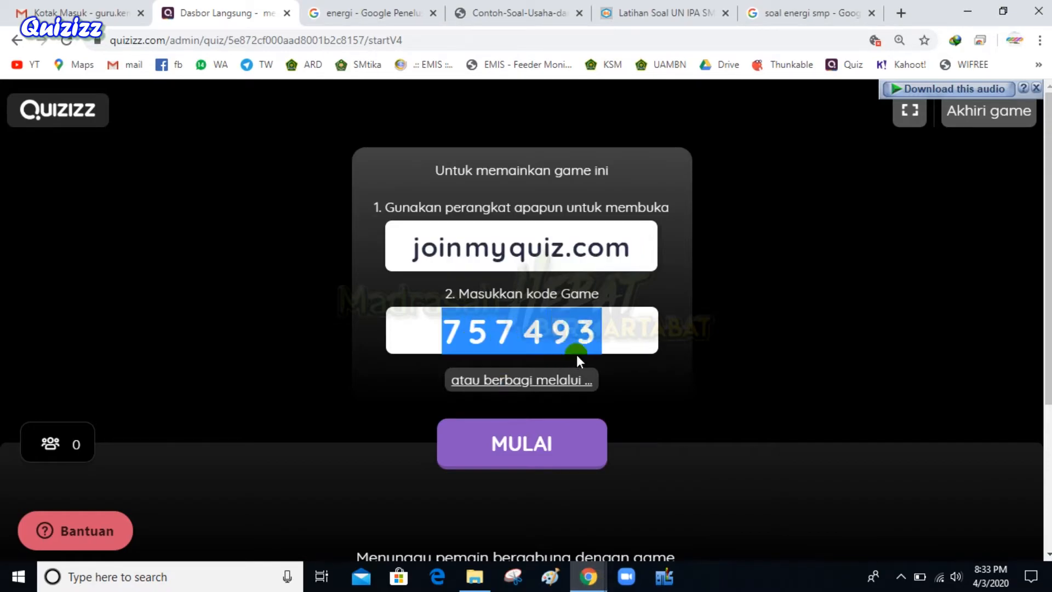
pyautogui.rightClick(533, 335)
pyautogui.click(546, 344)
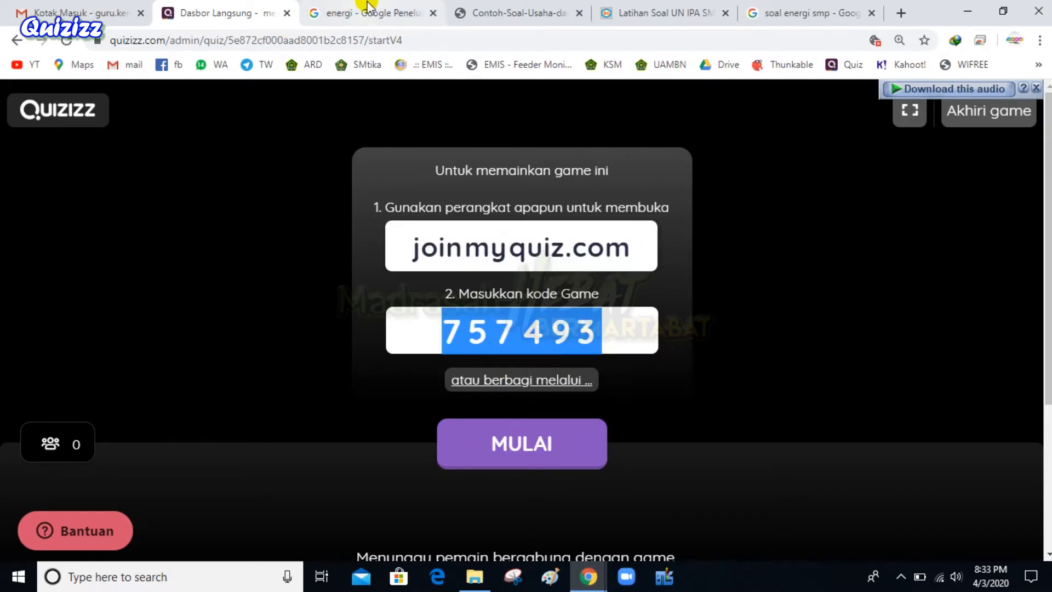
pyautogui.click(588, 575)
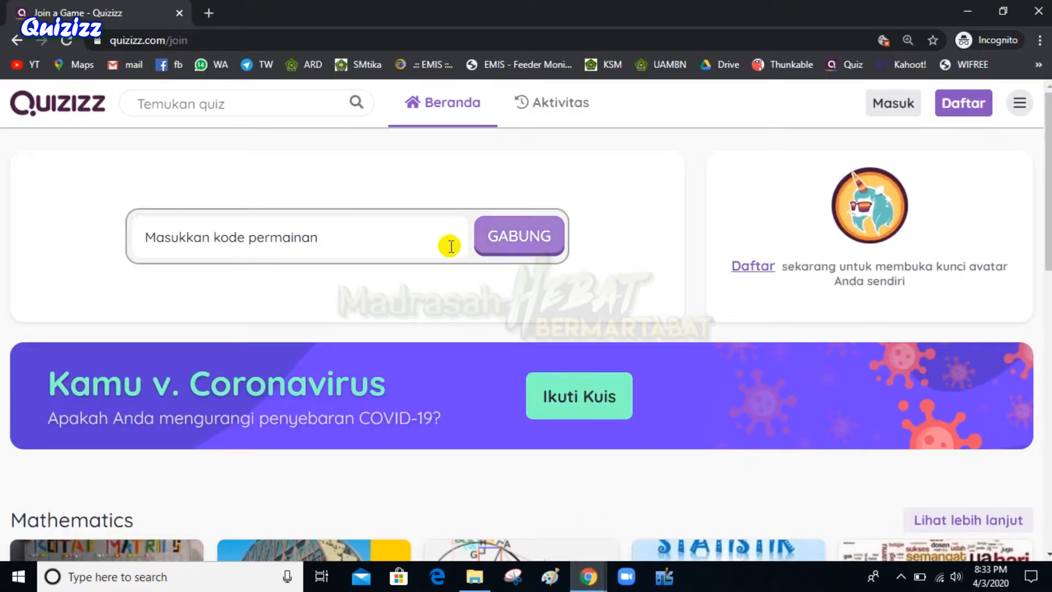
pyautogui.click(393, 238)
pyautogui.hotkey('ctrl', 'v')
pyautogui.click(518, 239)
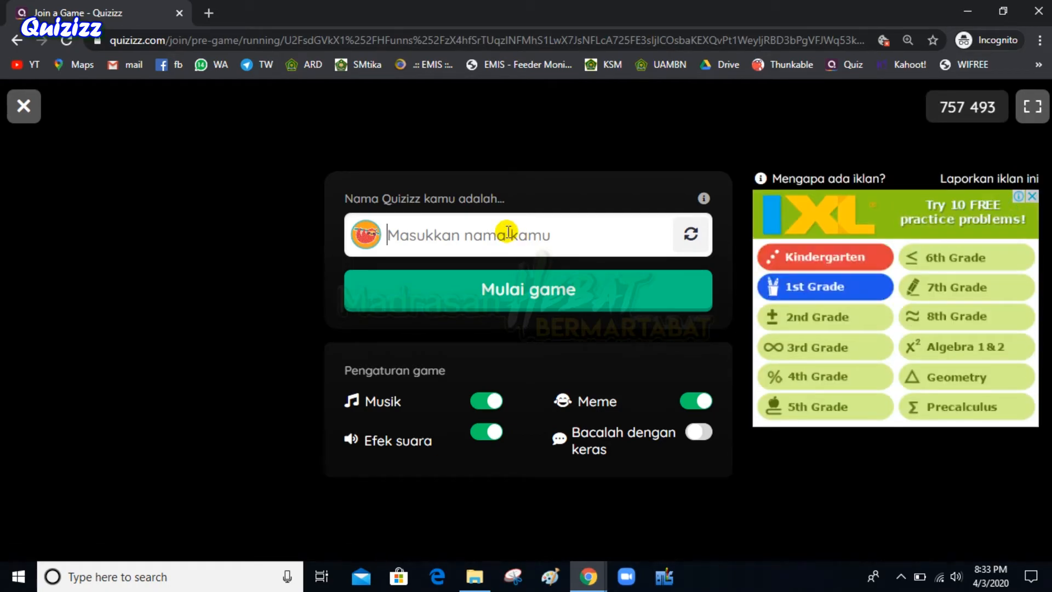
pyautogui.write('WA1')
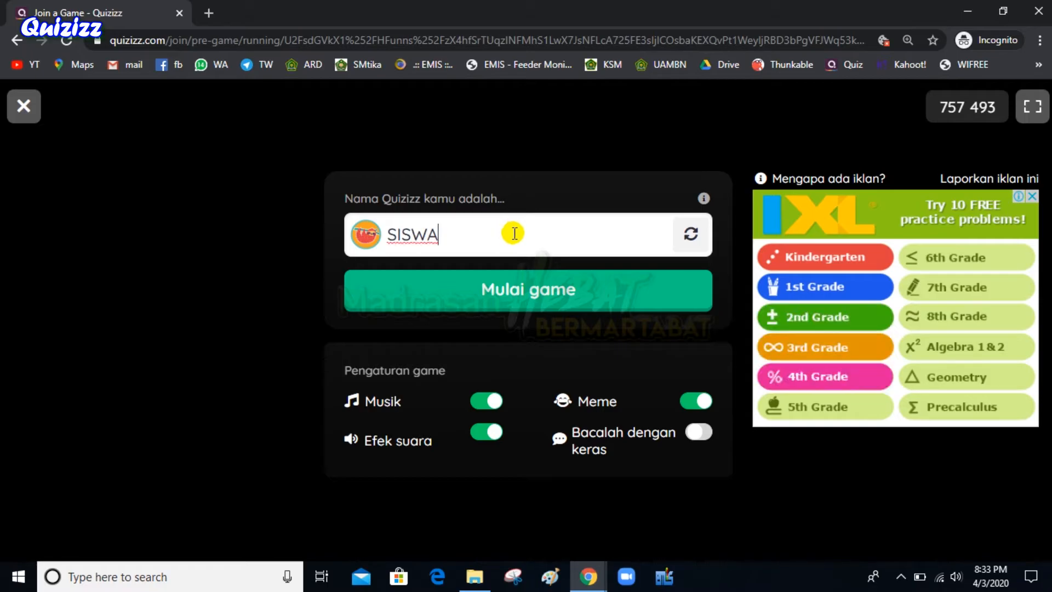
pyautogui.click(552, 285)
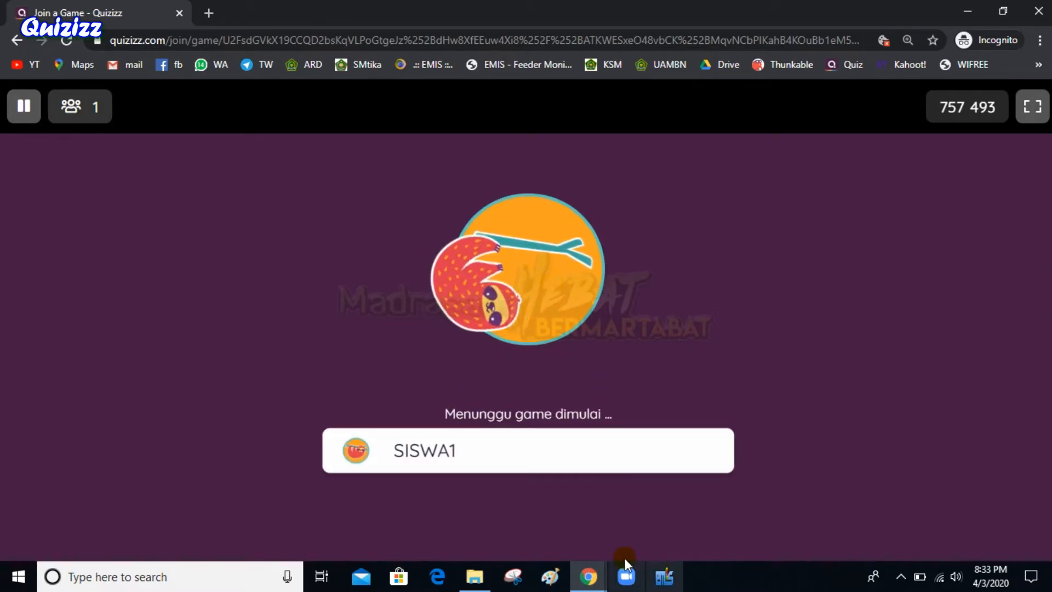
# Start the live game for all players from the host dashboard with MULAI
pyautogui.moveTo(588, 576)
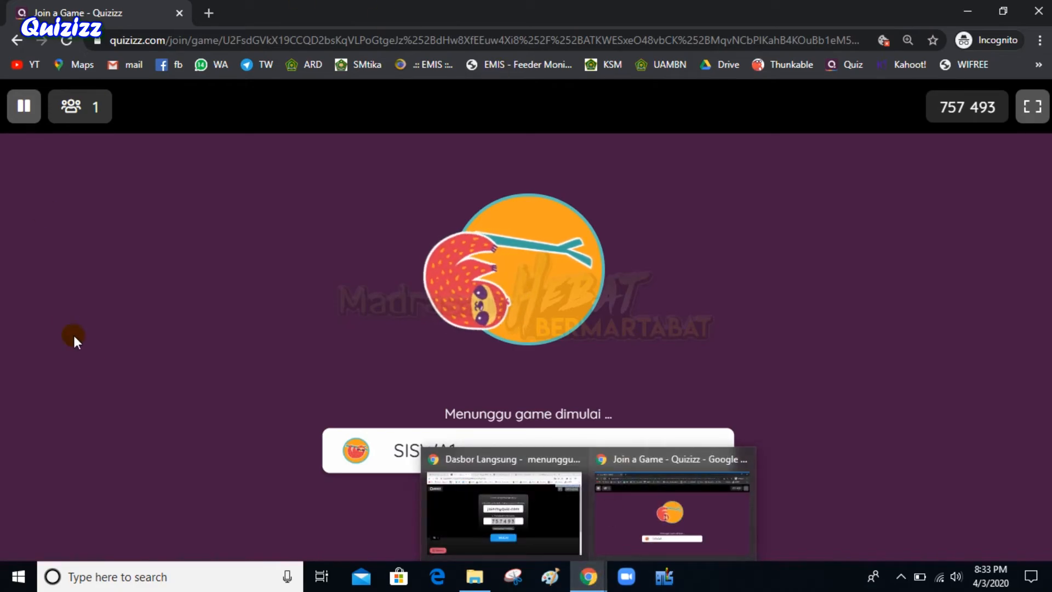
pyautogui.click(607, 546)
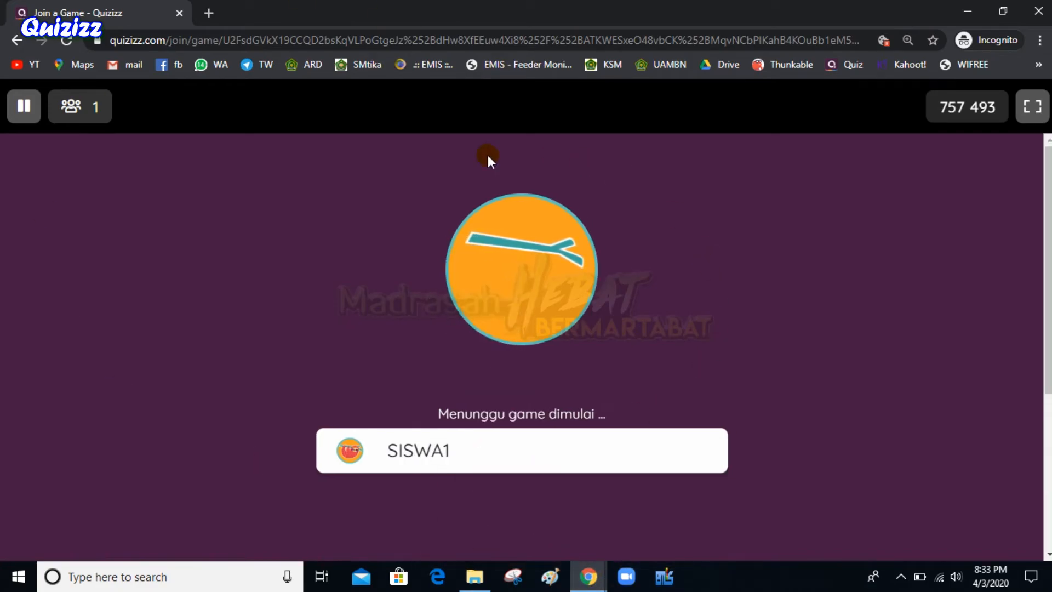
pyautogui.moveTo(589, 575)
pyautogui.click(550, 528)
pyautogui.click(776, 349)
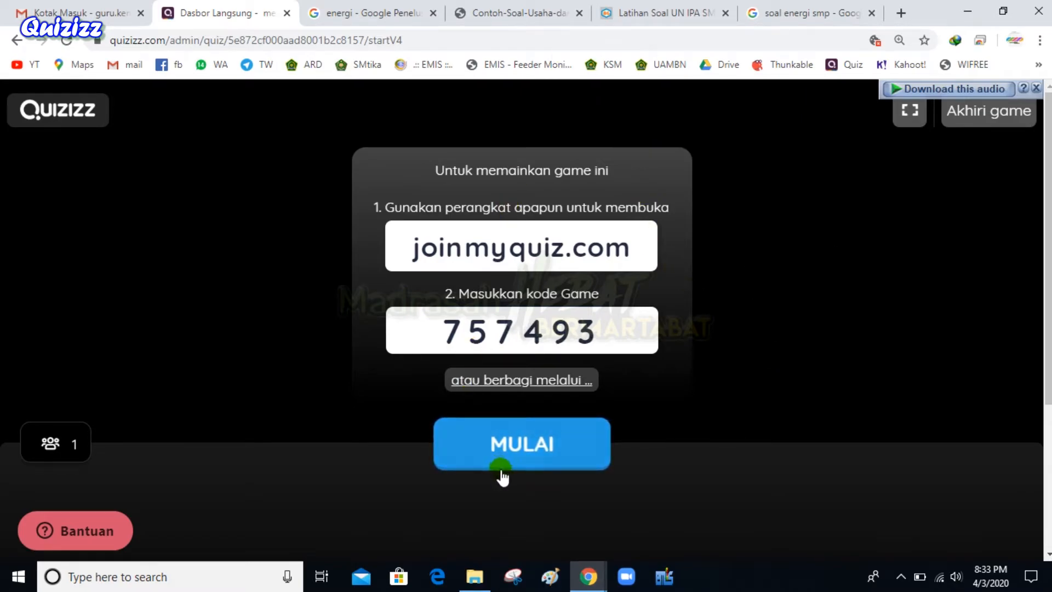
pyautogui.click(534, 453)
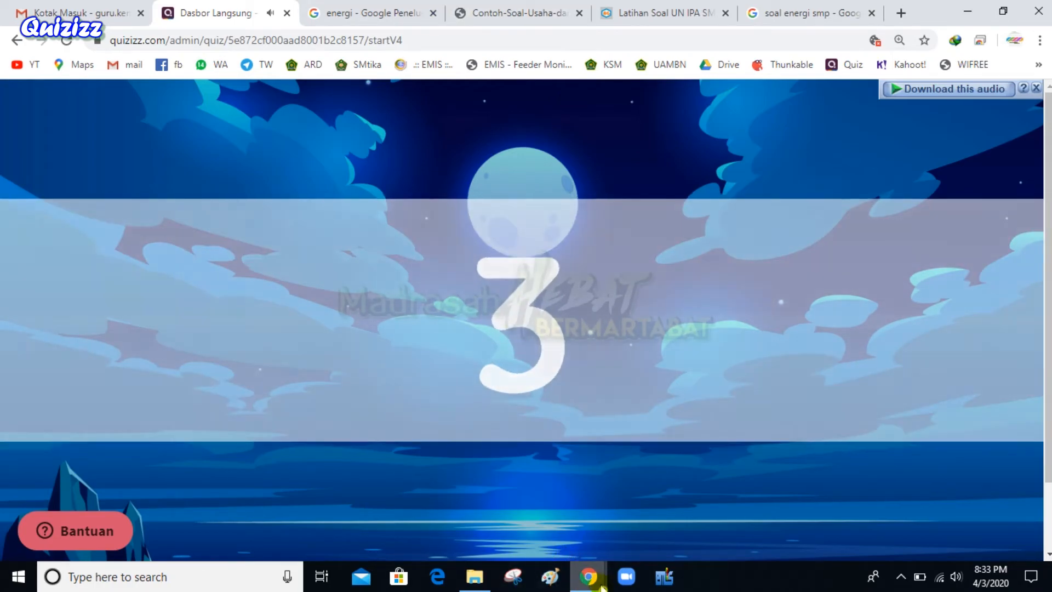
# As the student, answer question 1 with konduksi and question 2 with energi
pyautogui.click(588, 576)
pyautogui.click(645, 516)
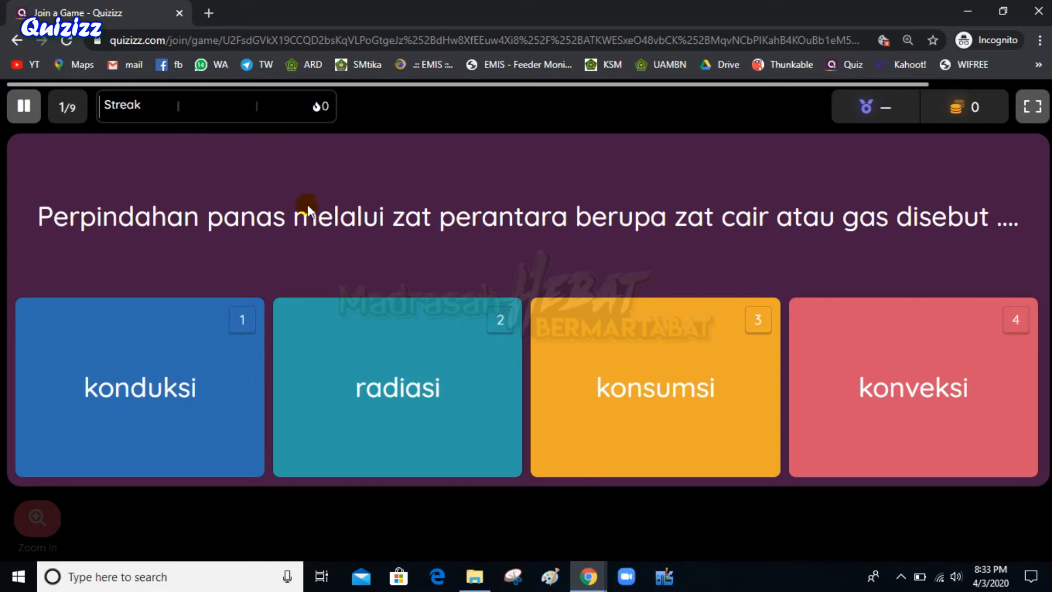
pyautogui.click(119, 411)
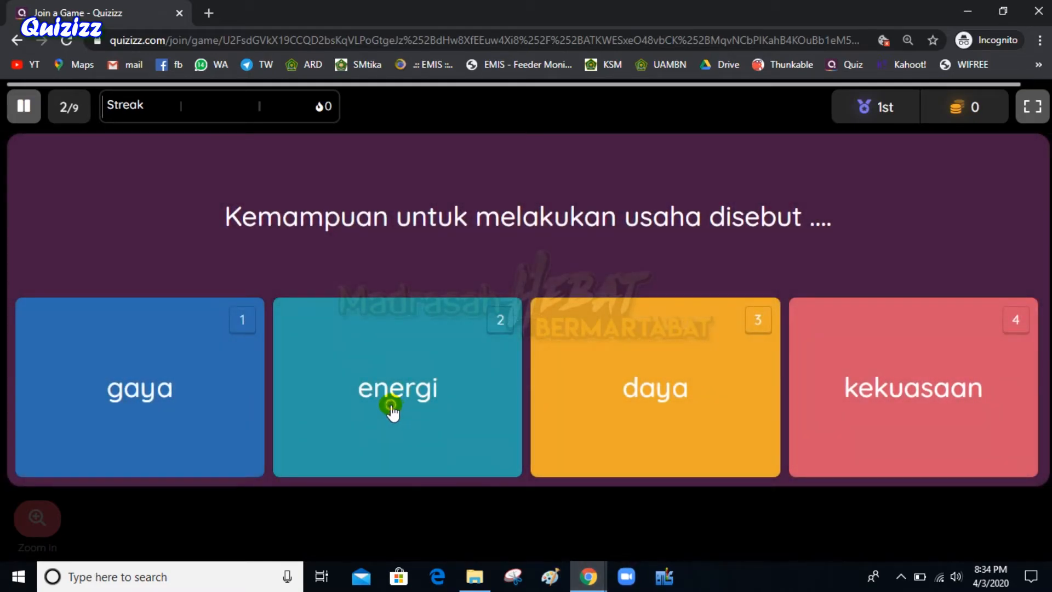
pyautogui.click(390, 406)
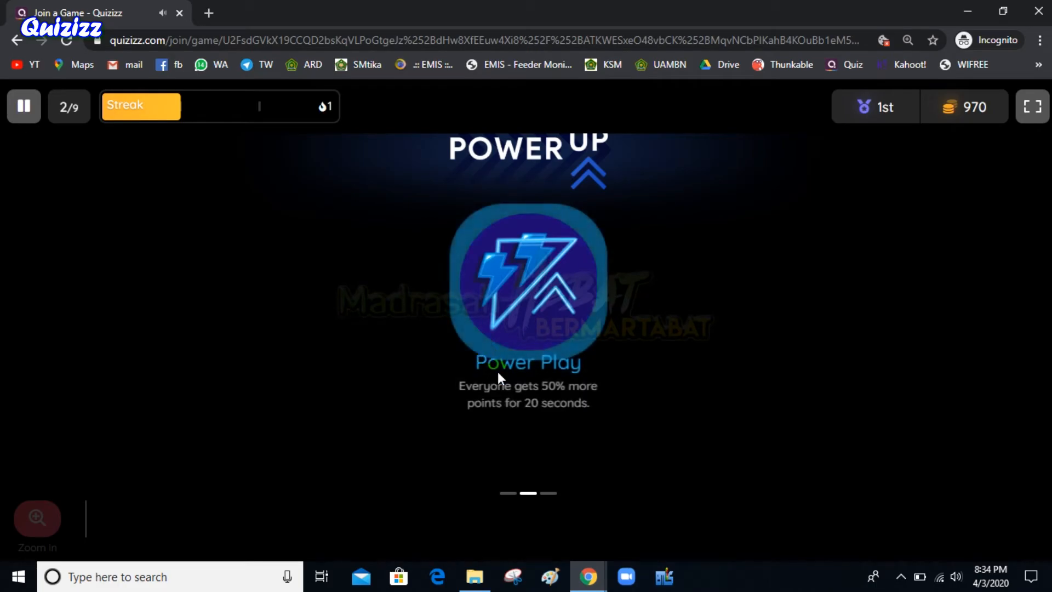
pyautogui.click(586, 580)
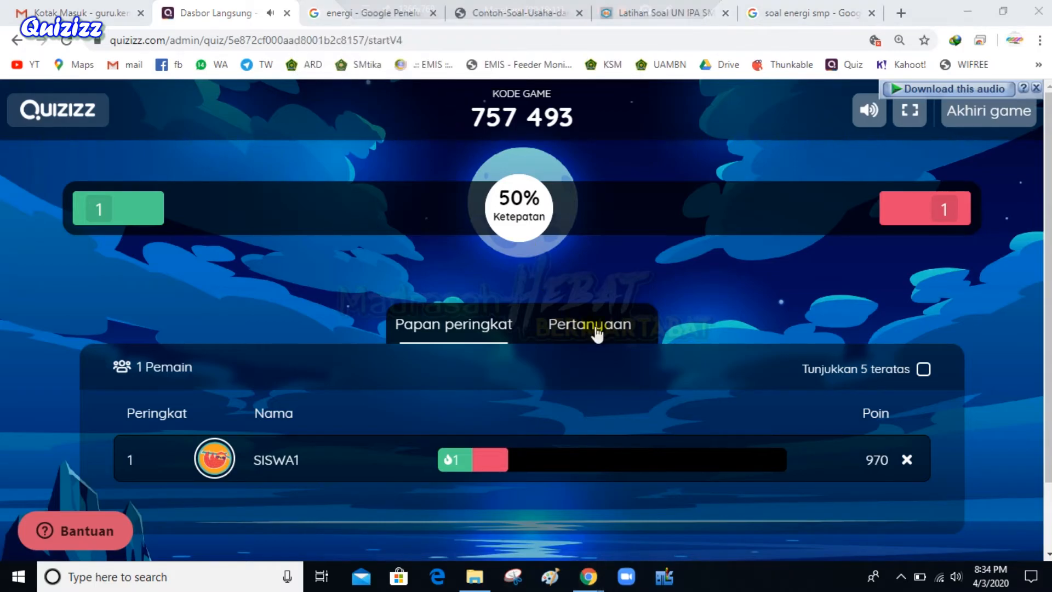
# Check the per-question results, then go back to the player leaderboard
pyautogui.click(528, 330)
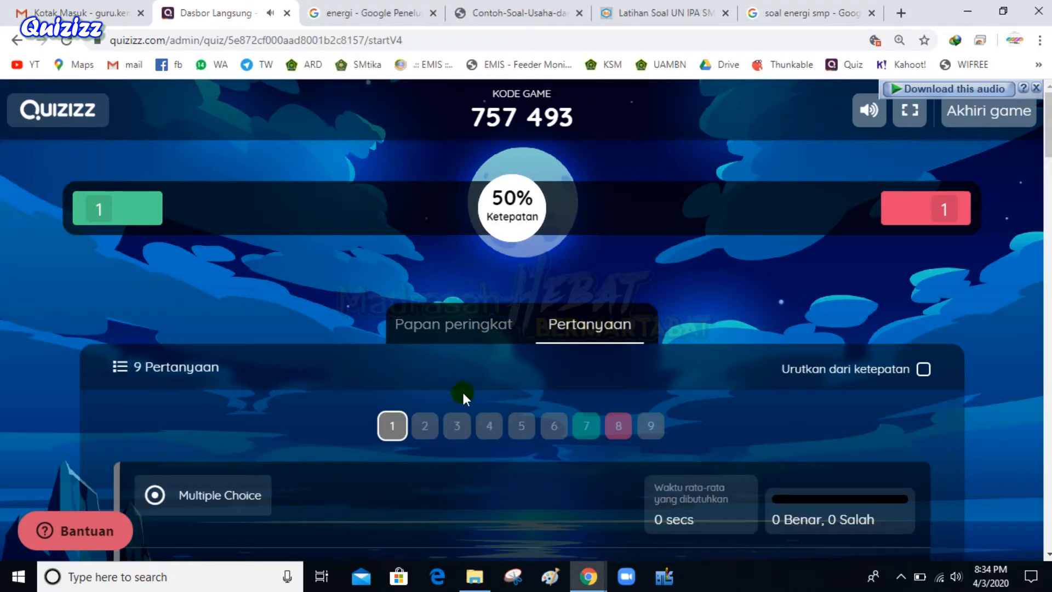
pyautogui.click(451, 329)
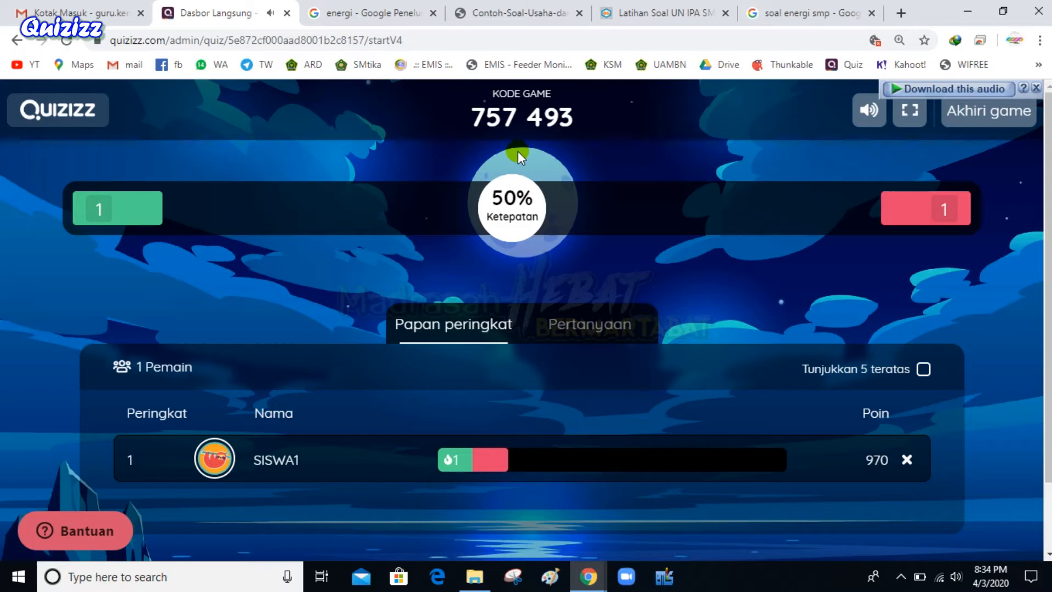
pyautogui.scroll(-2, 633, 369)
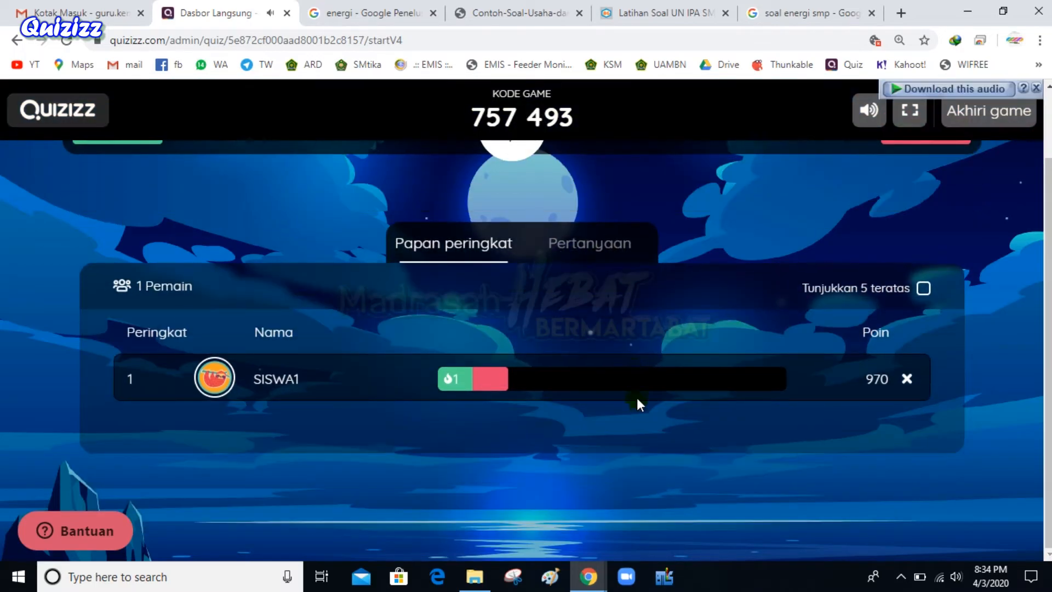
pyautogui.scroll(2, 637, 405)
# Close the 'energi - Google Penelusuran' tab and the earlier student game window
pyautogui.click(354, 7)
pyautogui.click(247, 10)
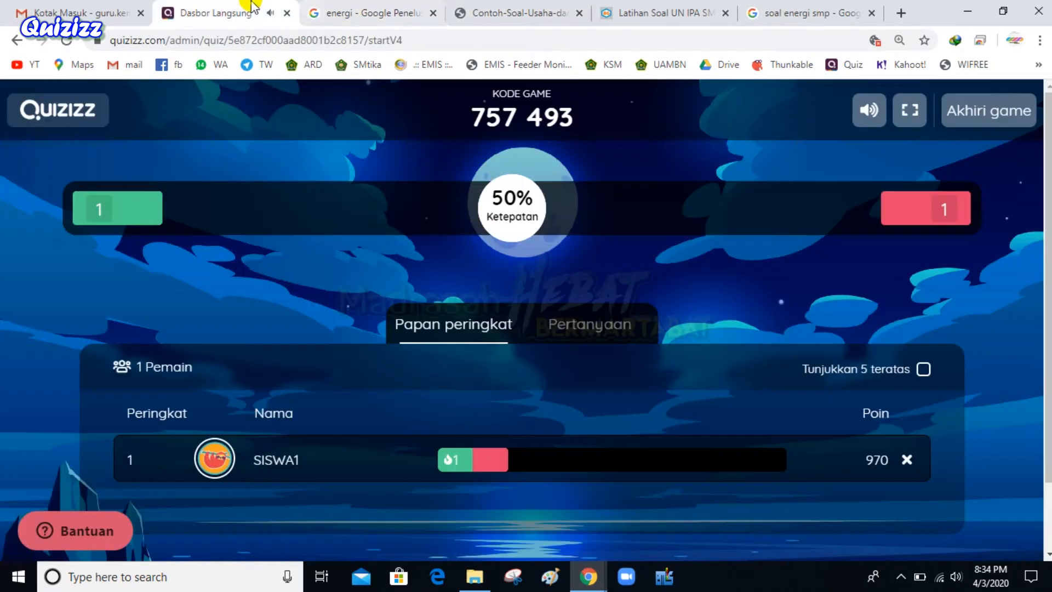
pyautogui.click(433, 13)
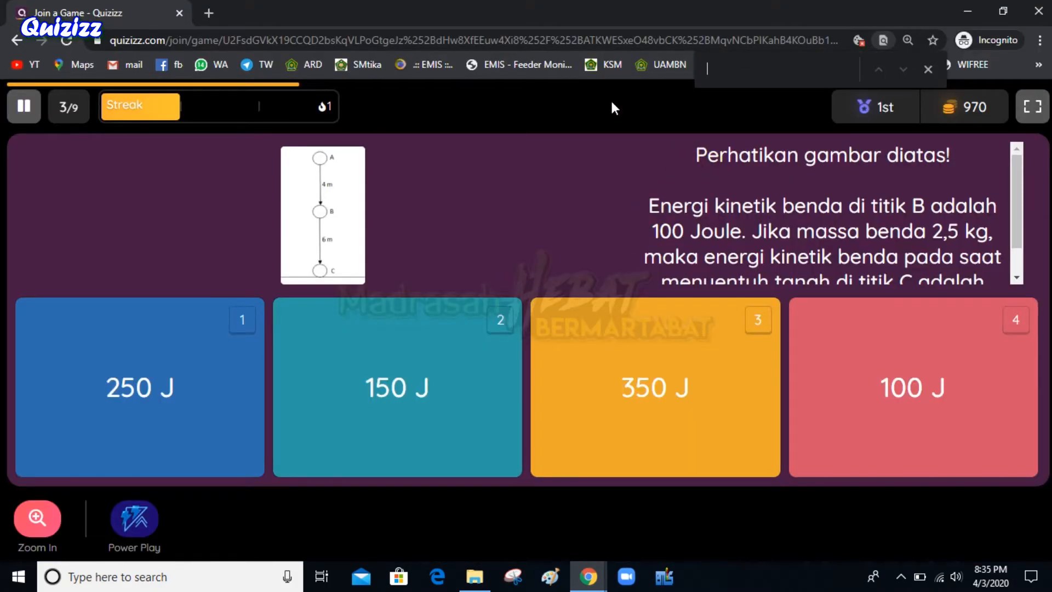
pyautogui.click(1041, 8)
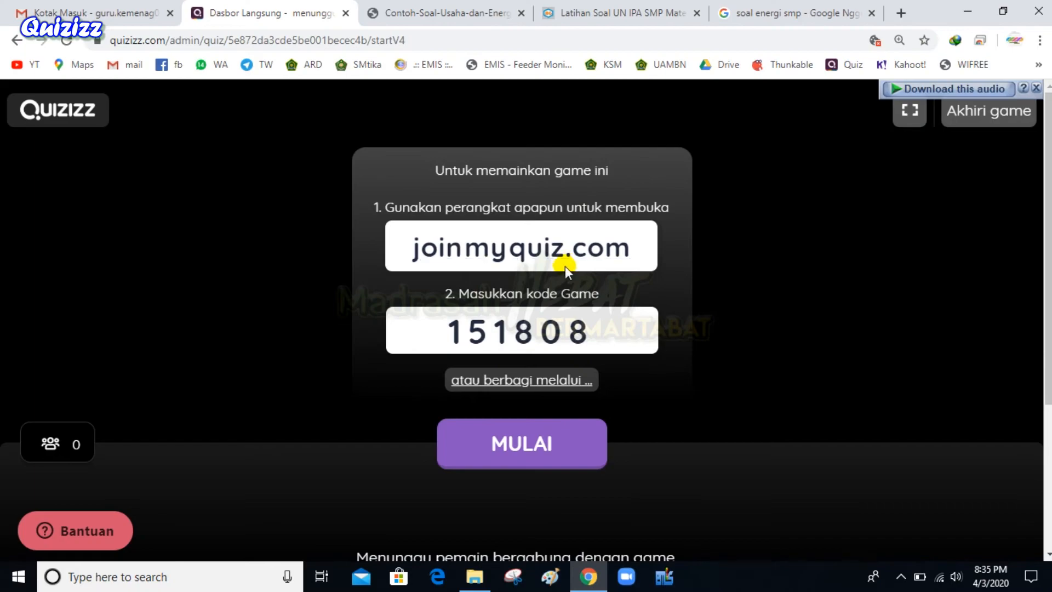
# Load joinmyquiz.com in a new private window and copy game code 151808
pyautogui.moveTo(405, 248); pyautogui.dragTo(650, 267)
pyautogui.hotkey('ctrl', 'c')
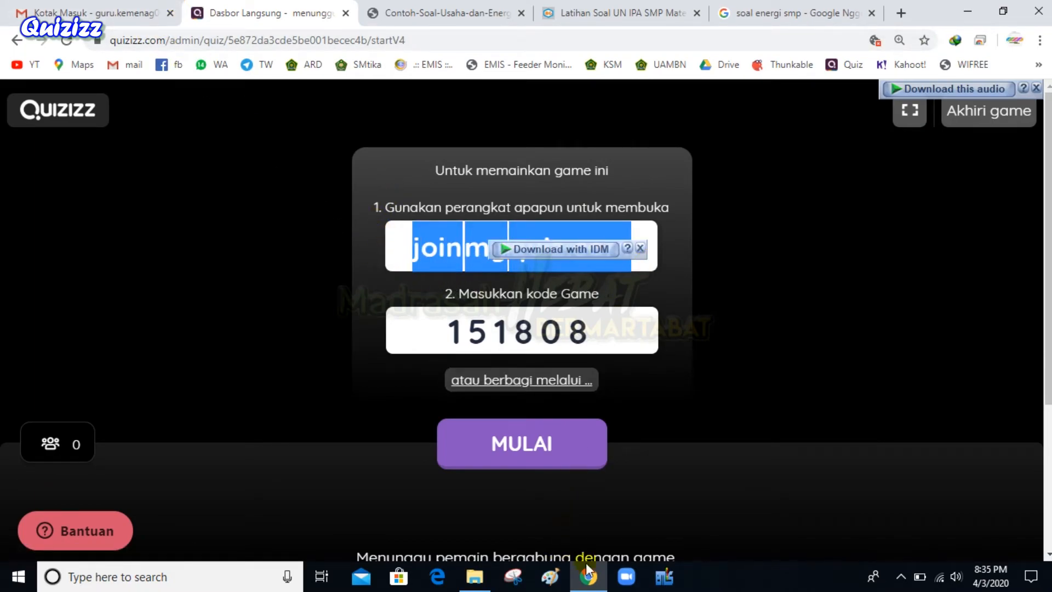
pyautogui.hotkey('ctrl', 'shift', 'n')
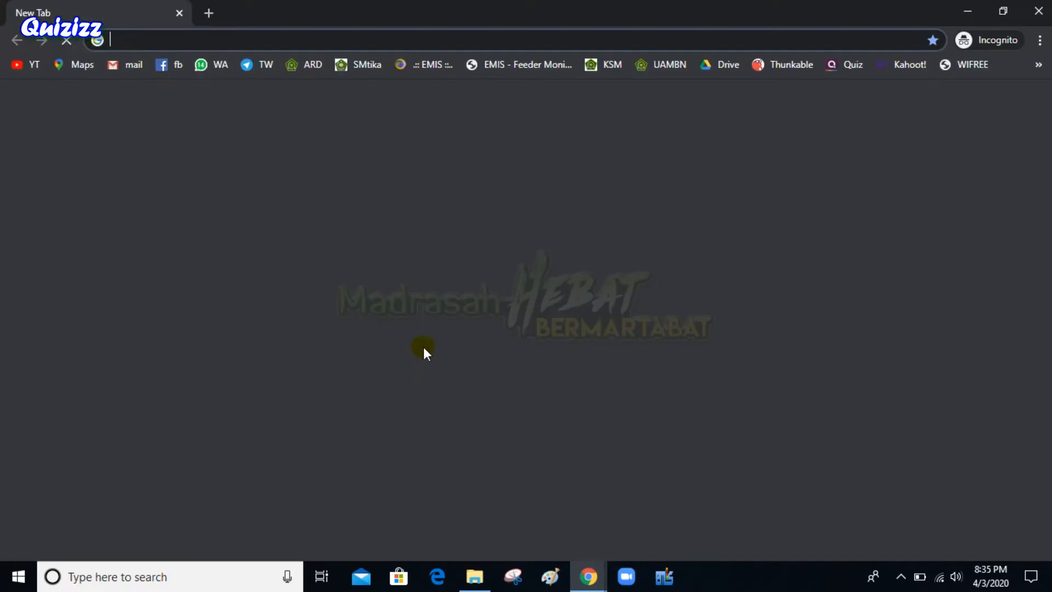
pyautogui.hotkey('ctrl', 'v')
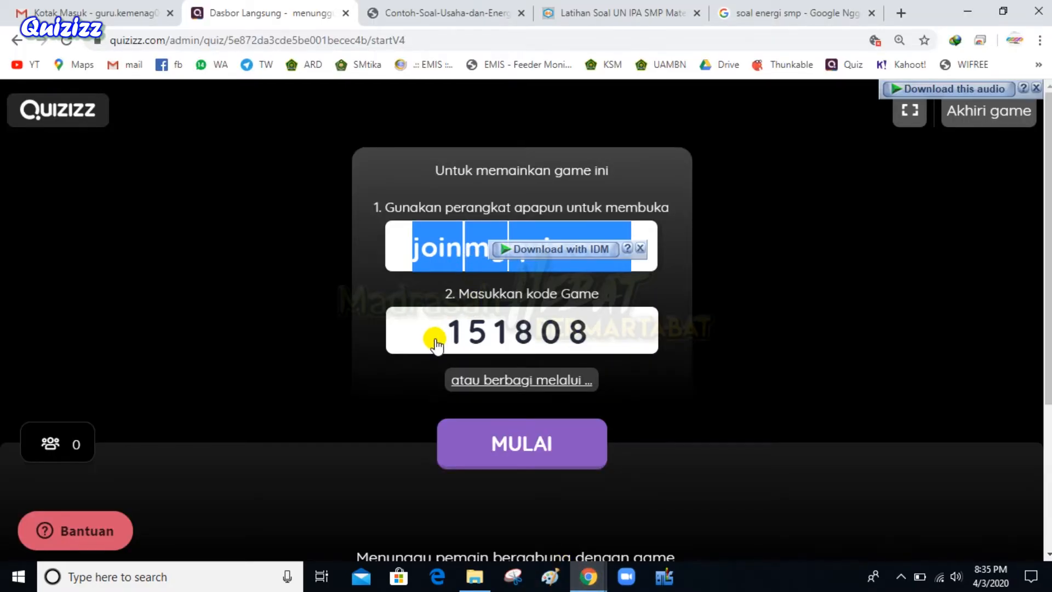
pyautogui.moveTo(437, 344); pyautogui.dragTo(587, 330)
pyautogui.hotkey('ctrl', 'c')
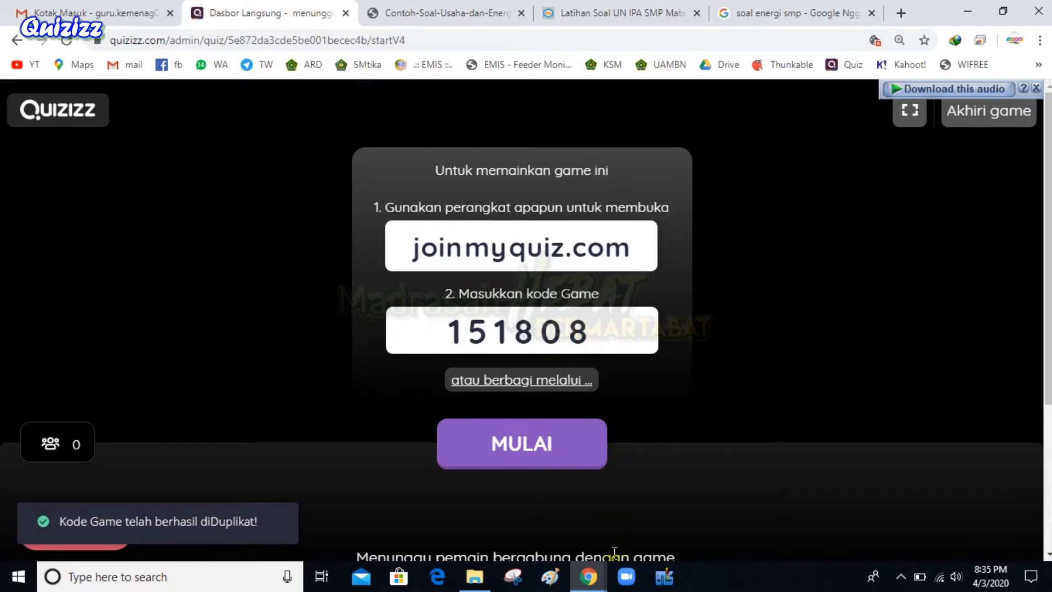
pyautogui.click(597, 588)
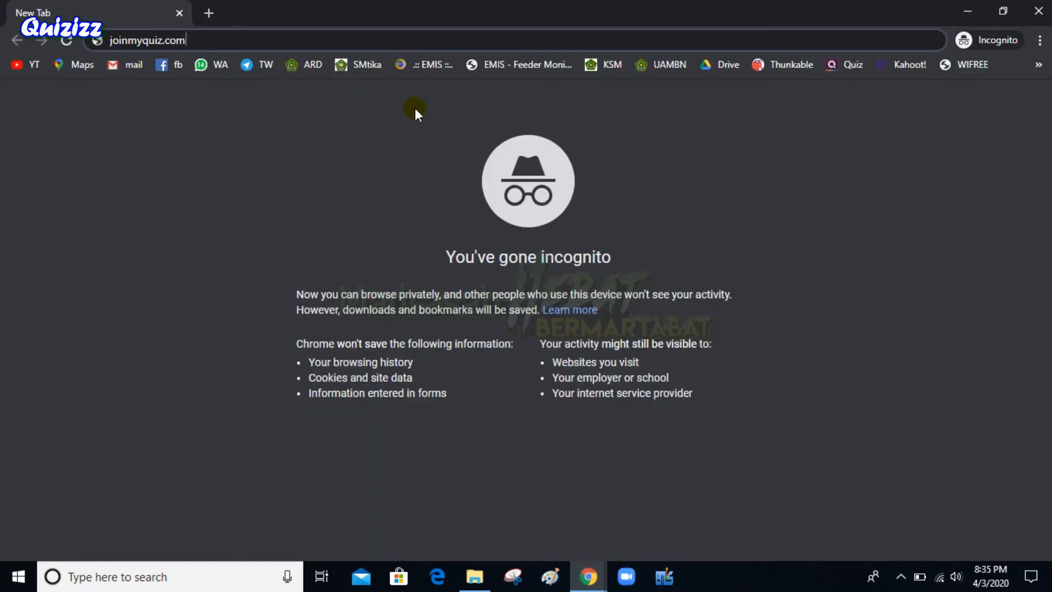
pyautogui.press('Return')
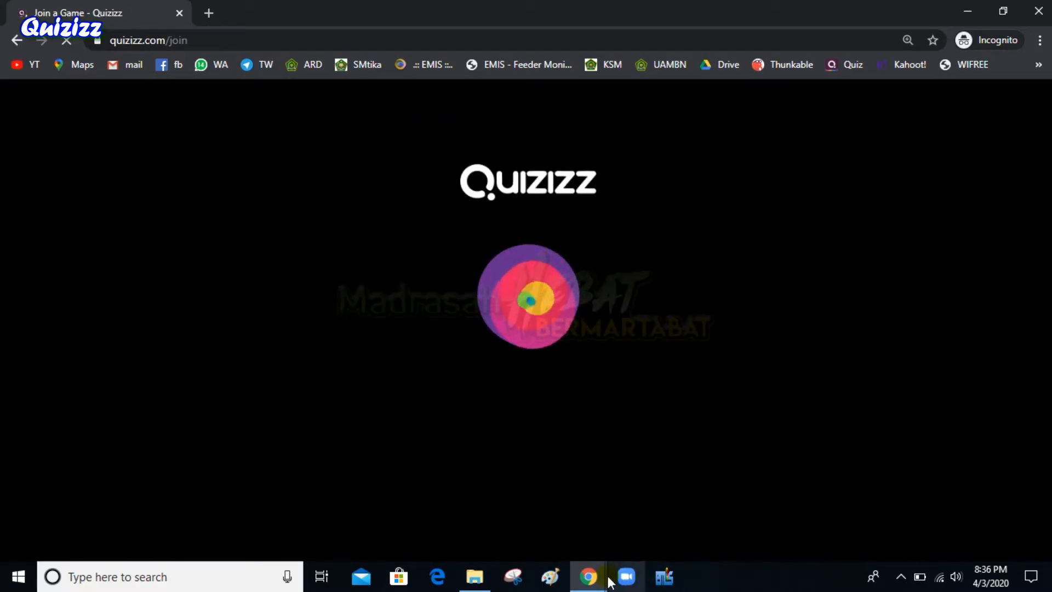
# Join game 151808 in the private window as player SISWA 1
pyautogui.click(588, 577)
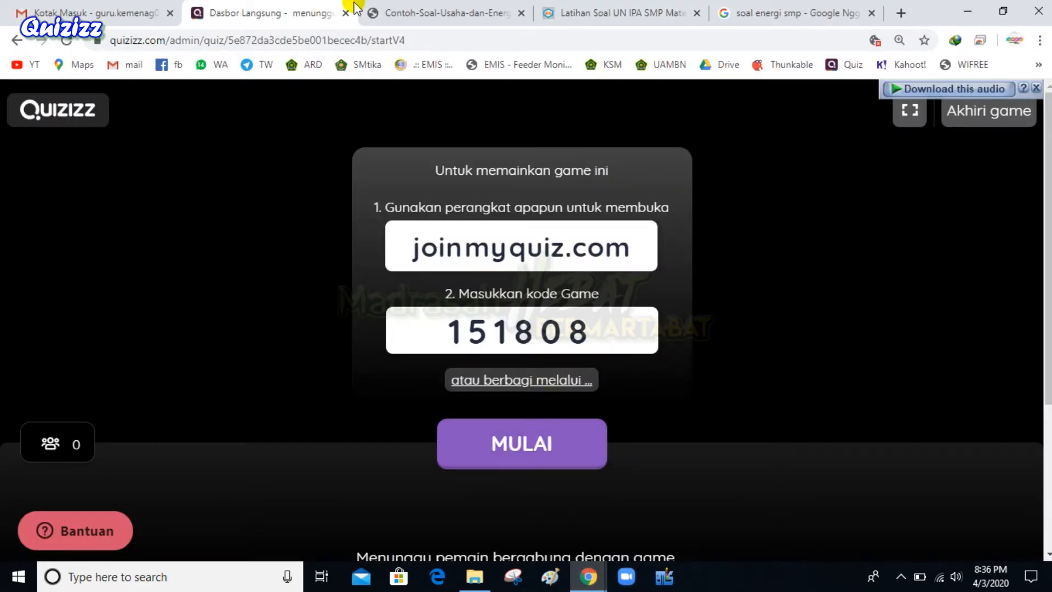
pyautogui.moveTo(588, 576)
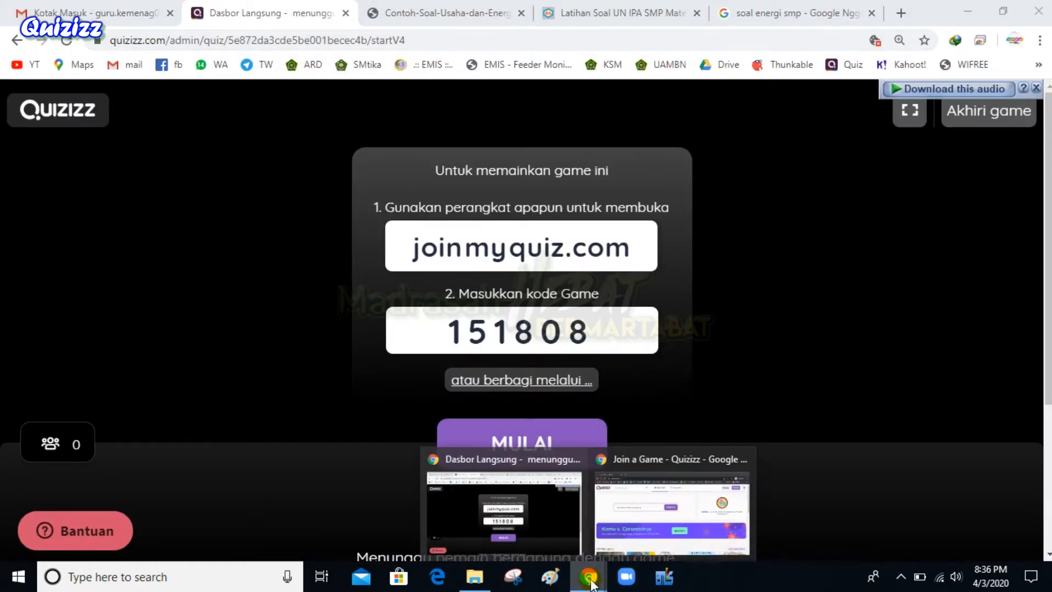
pyautogui.click(672, 507)
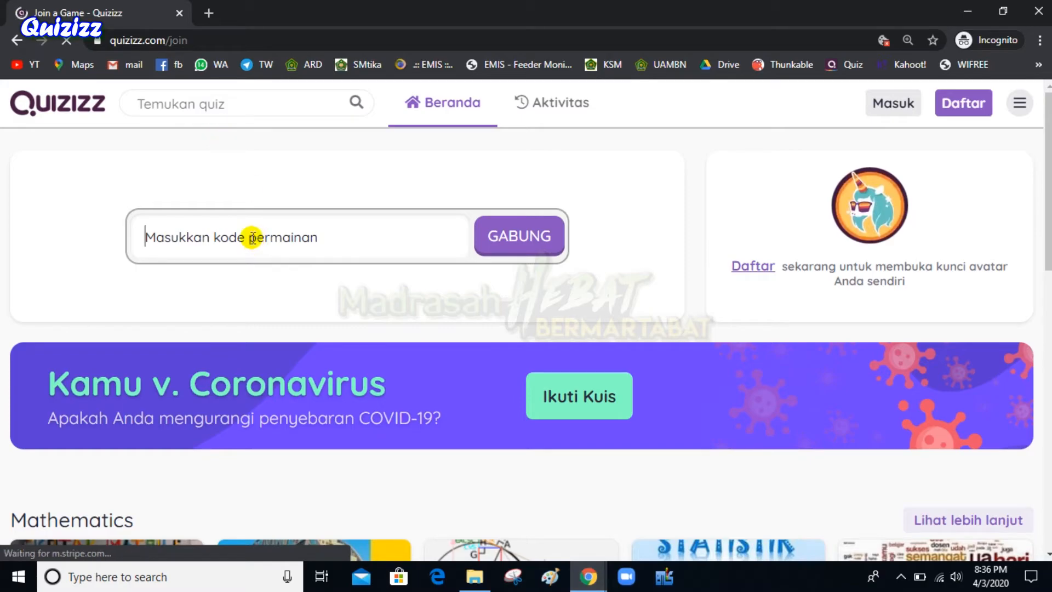
pyautogui.hotkey('ctrl', 'v')
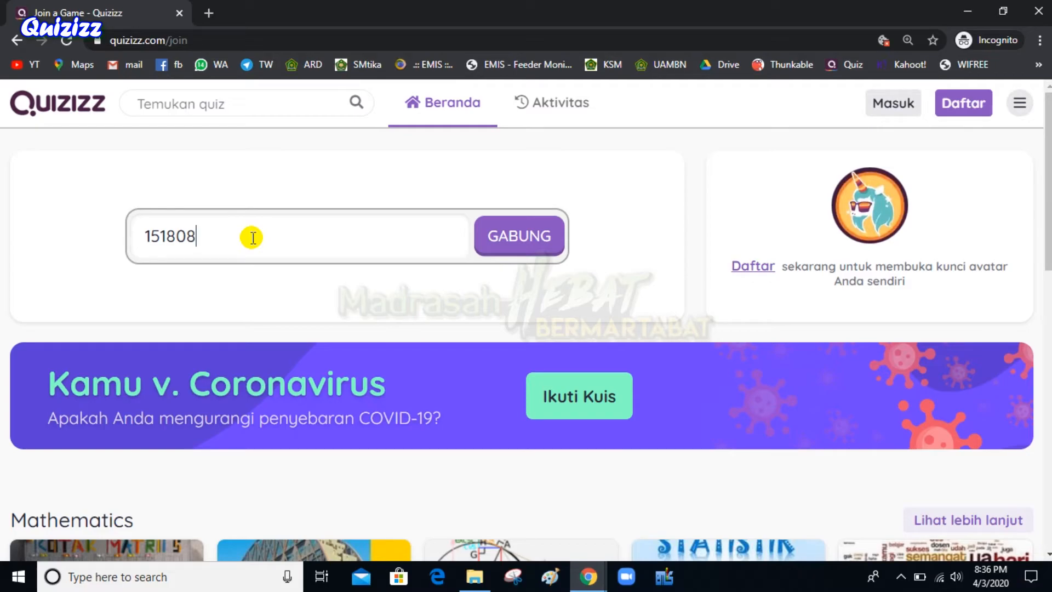
pyautogui.click(514, 242)
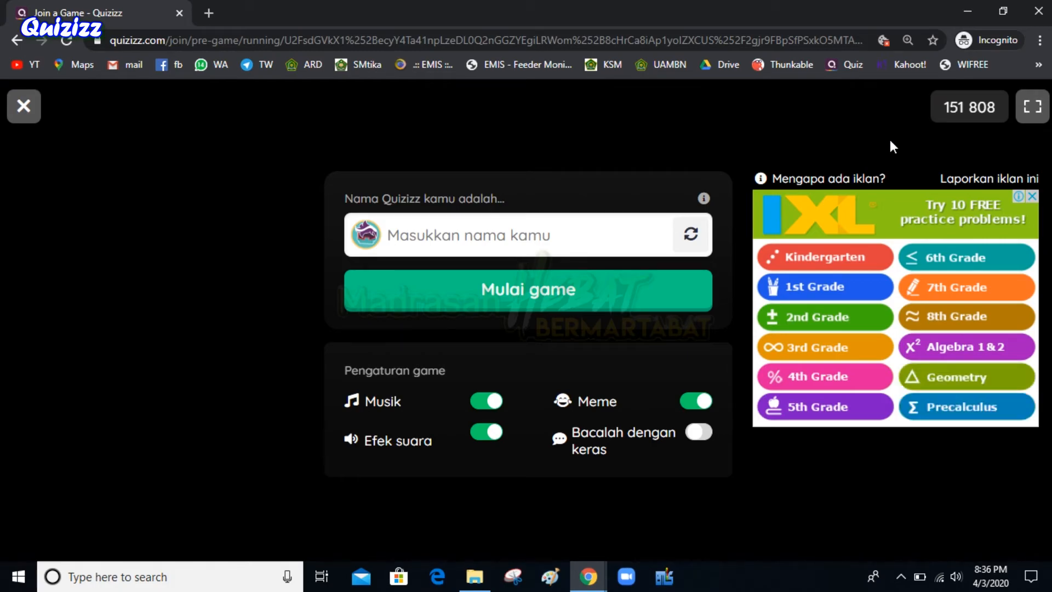
pyautogui.click(479, 236)
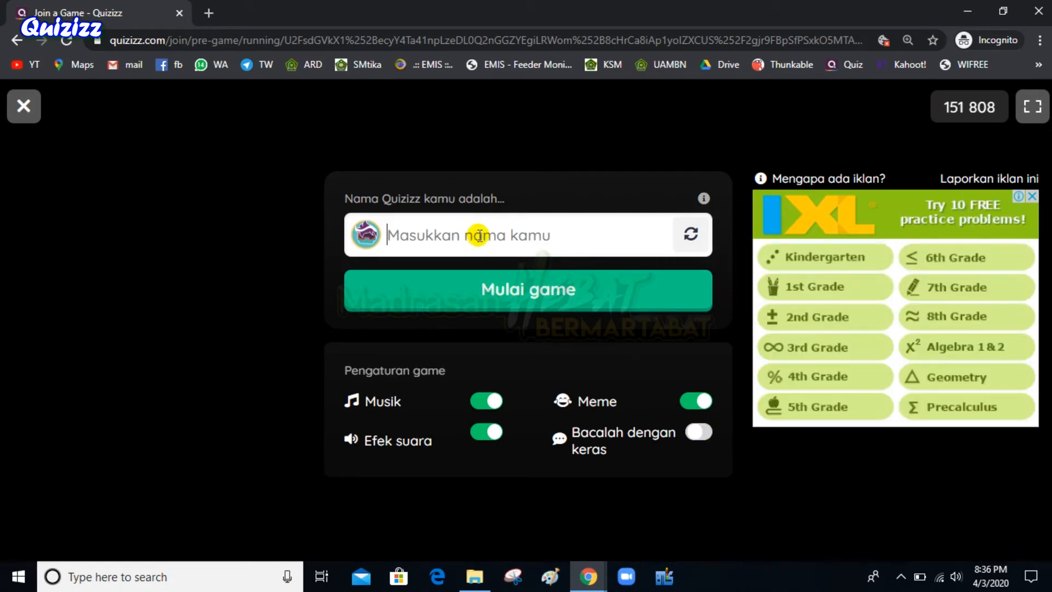
pyautogui.write('SISWA 1')
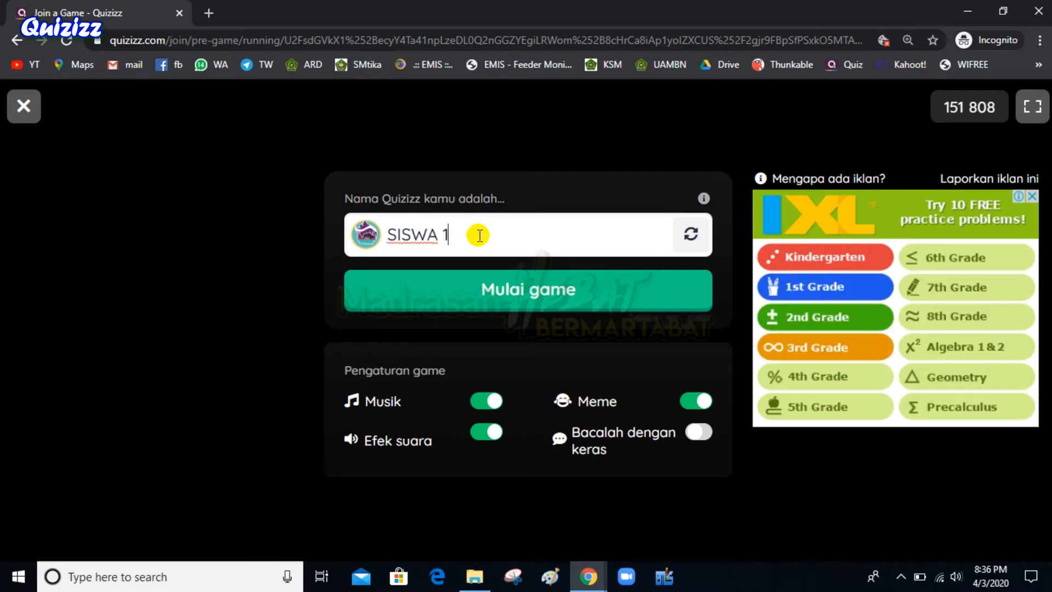
pyautogui.click(583, 280)
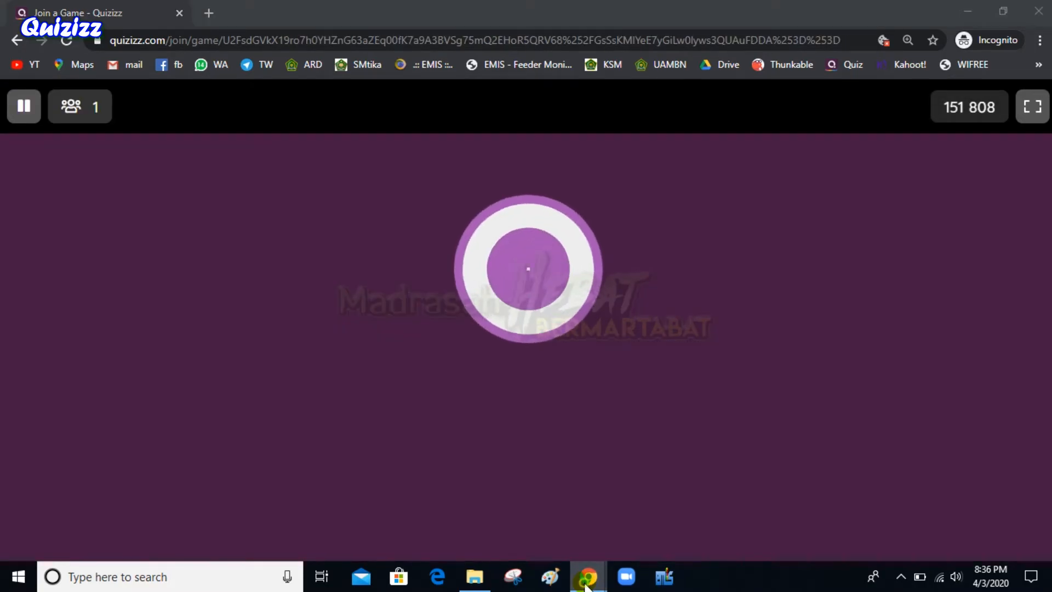
# Check the host dashboard and the student's lobby note about one other player
pyautogui.click(588, 578)
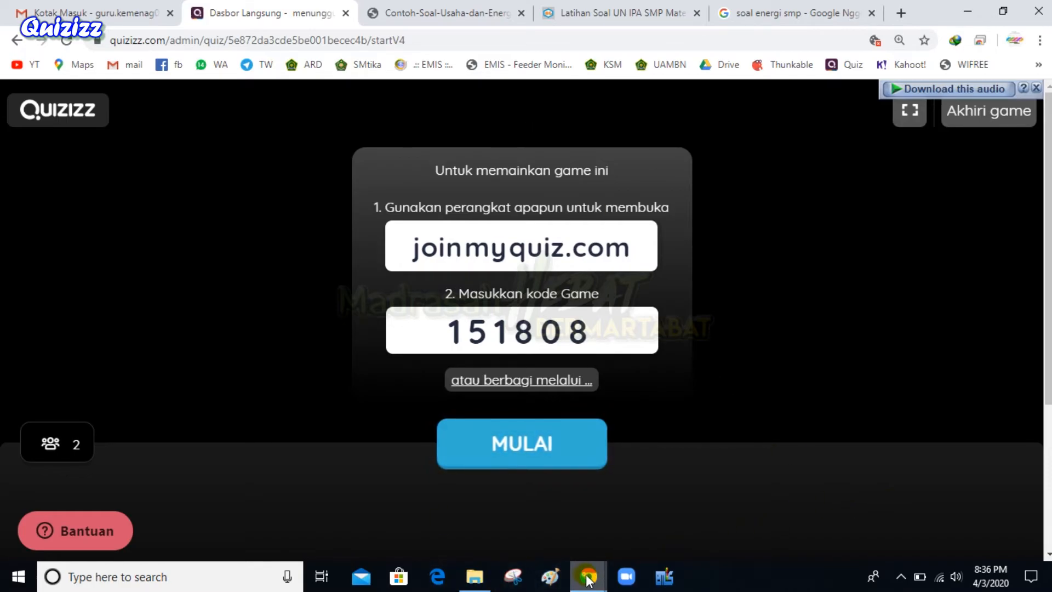
pyautogui.click(589, 577)
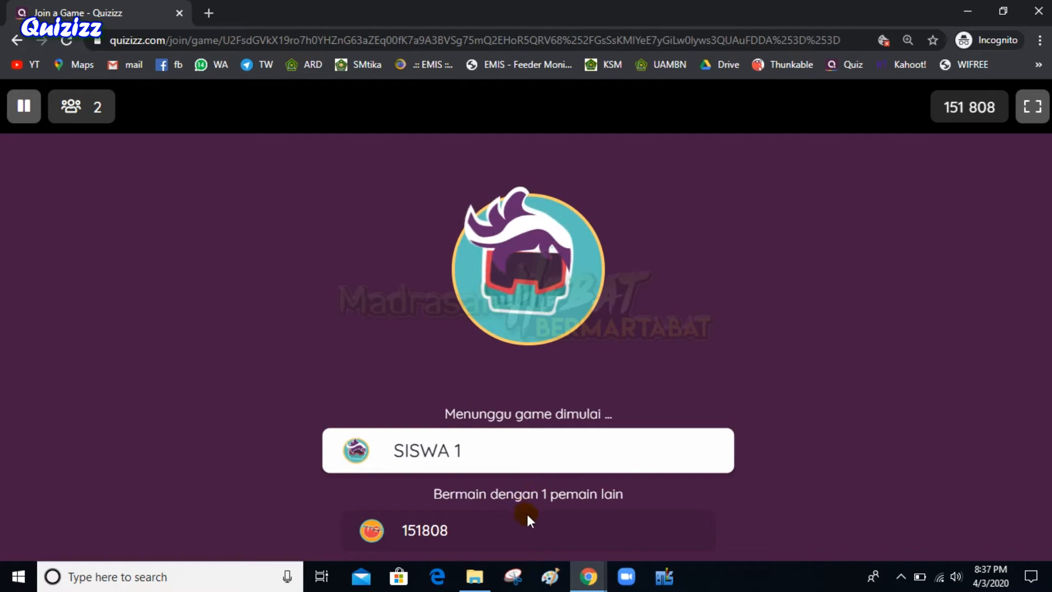
pyautogui.tripleClick(494, 484)
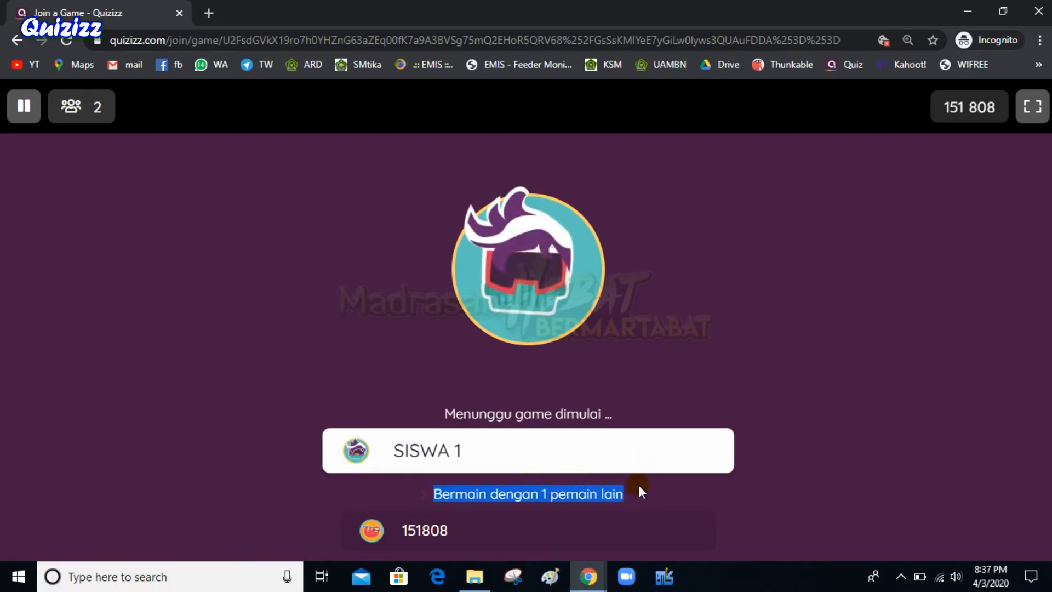
pyautogui.click(615, 495)
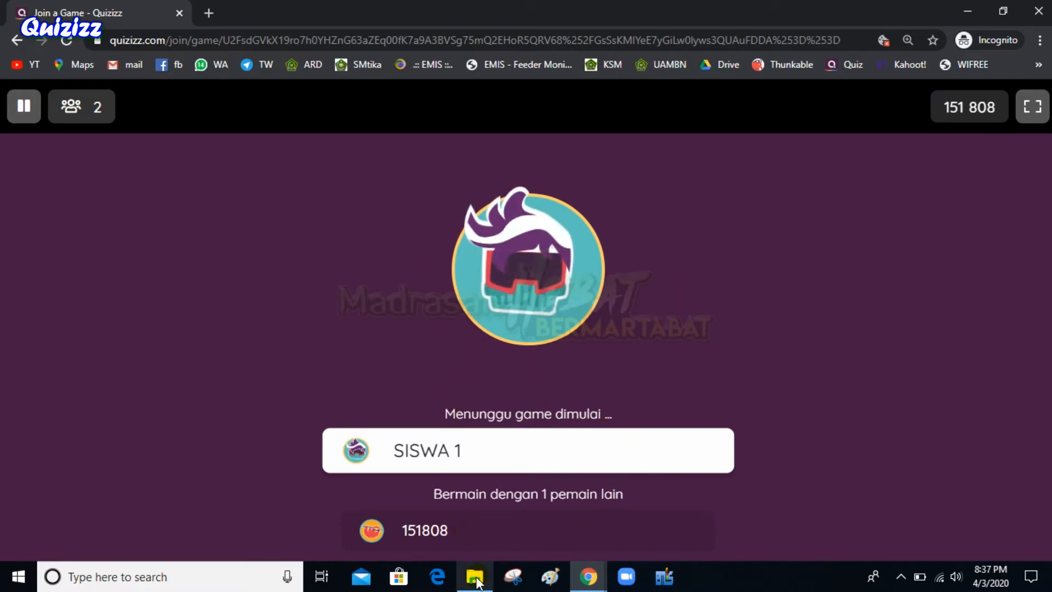
# Start game 151808 from the host dashboard and restore the student's question 1 window
pyautogui.click(591, 577)
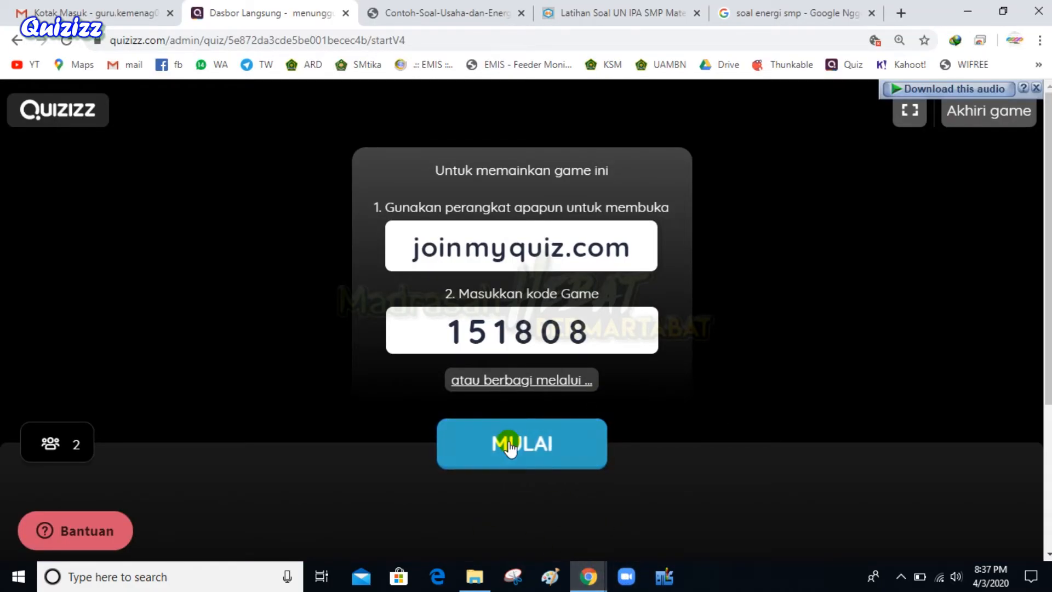
pyautogui.click(505, 454)
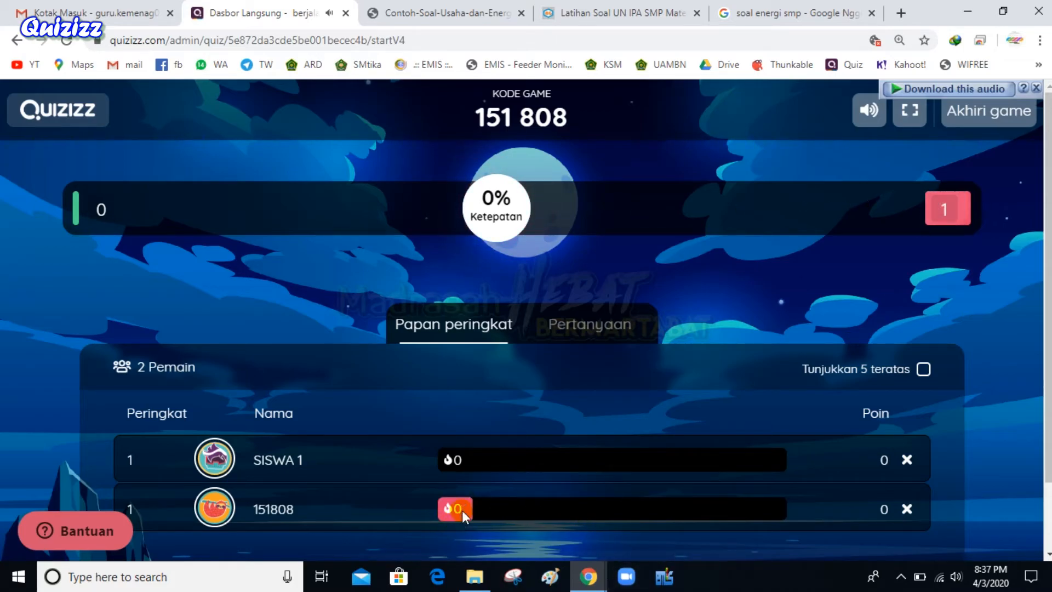
pyautogui.moveTo(595, 585)
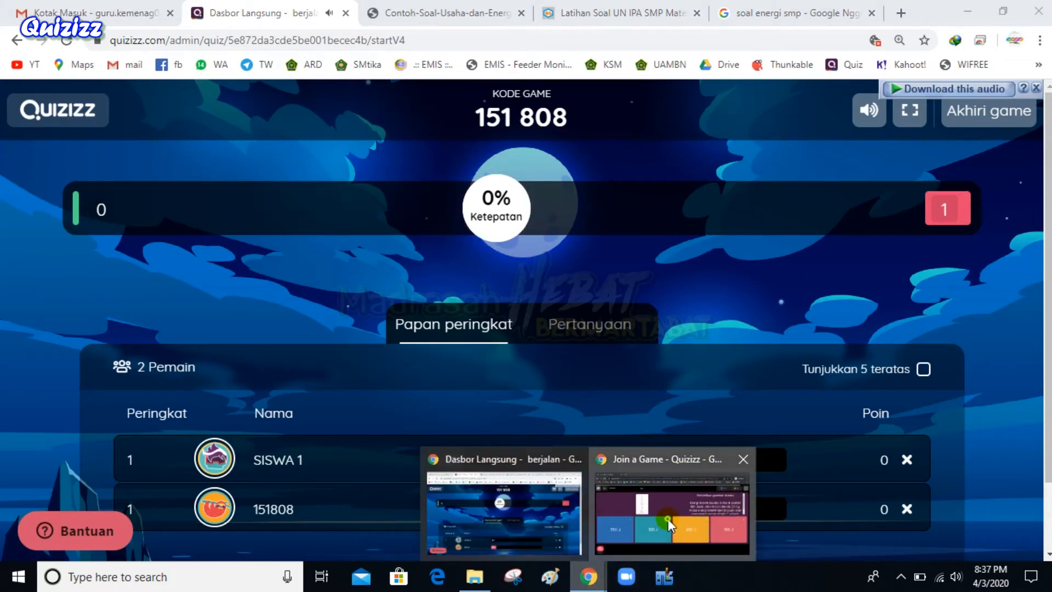
pyautogui.click(668, 519)
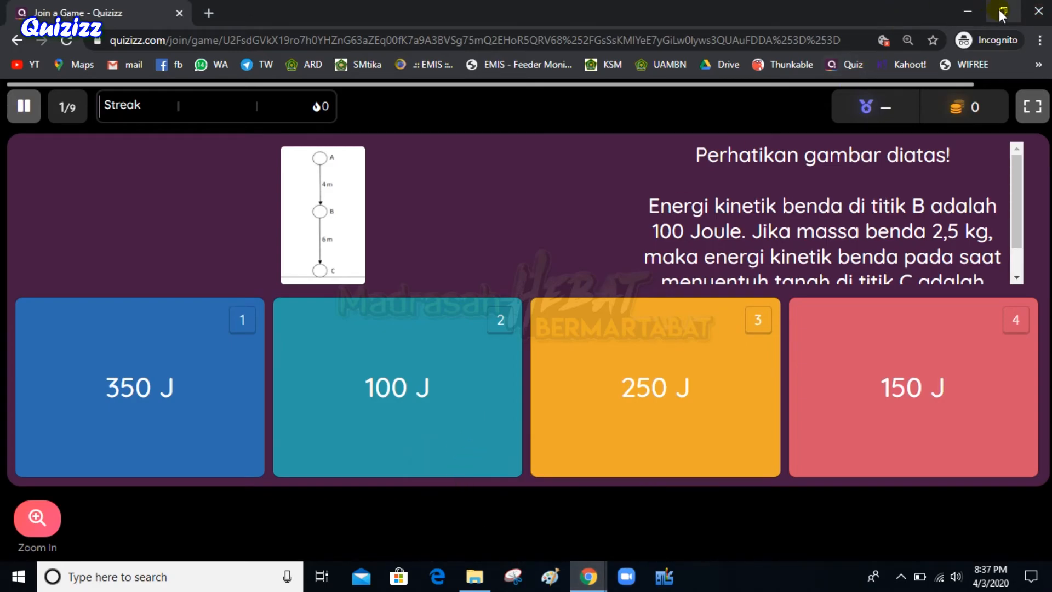
pyautogui.click(1002, 11)
# Put the host dashboard beside the student window, answer 350 J, and zoom to 75%
pyautogui.click(1003, 11)
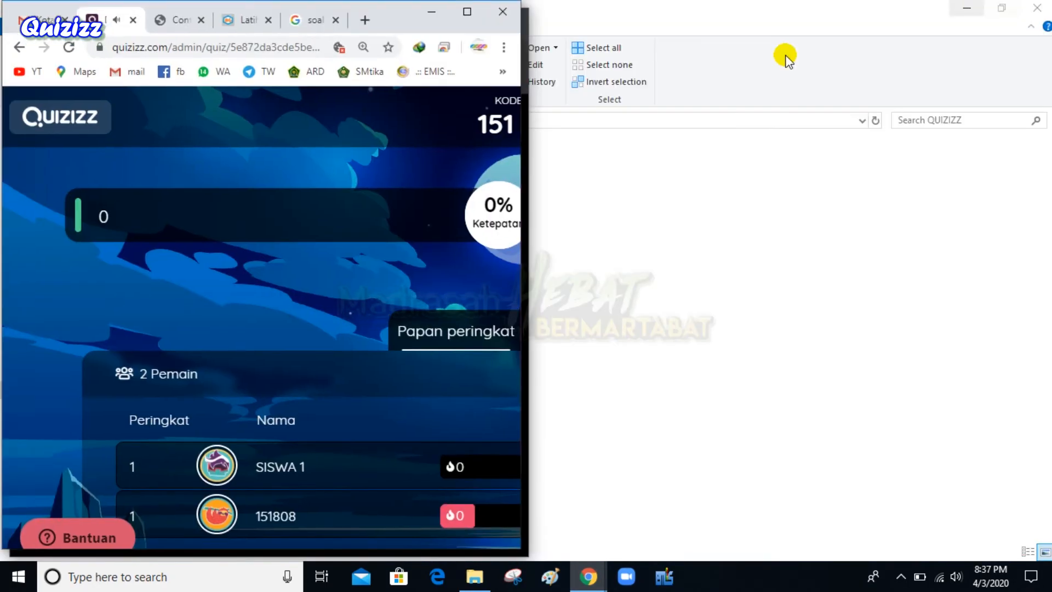
pyautogui.moveTo(392, 16); pyautogui.dragTo(935, 17)
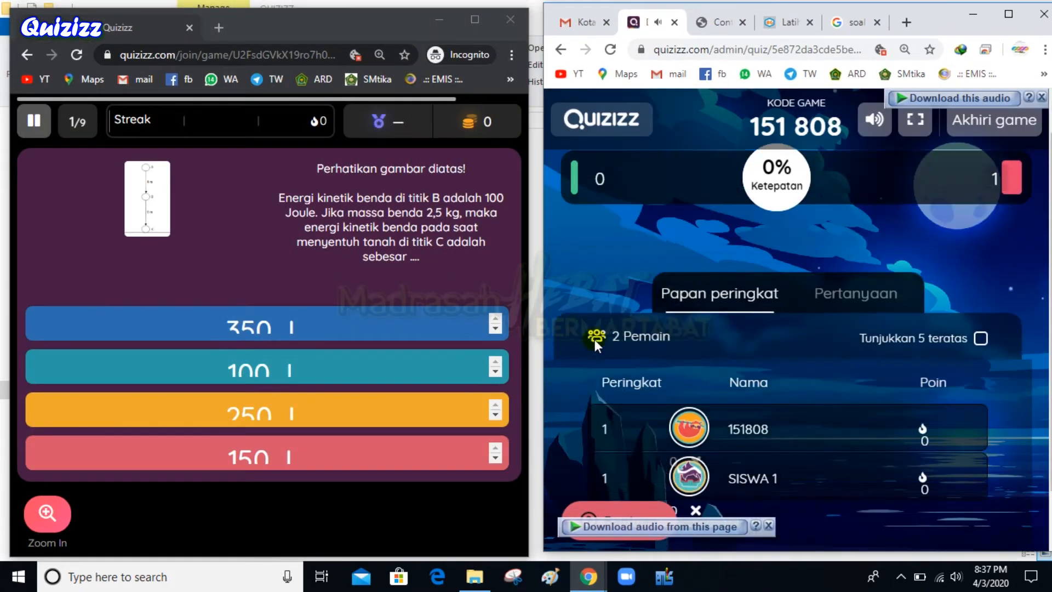
pyautogui.click(344, 322)
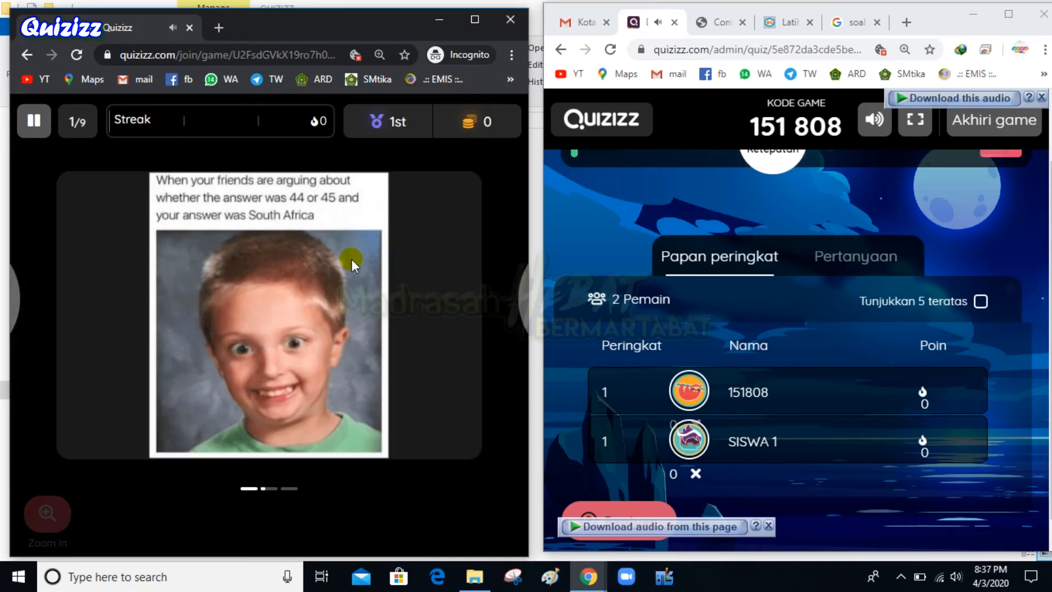
pyautogui.hotkey('ctrl', '-')
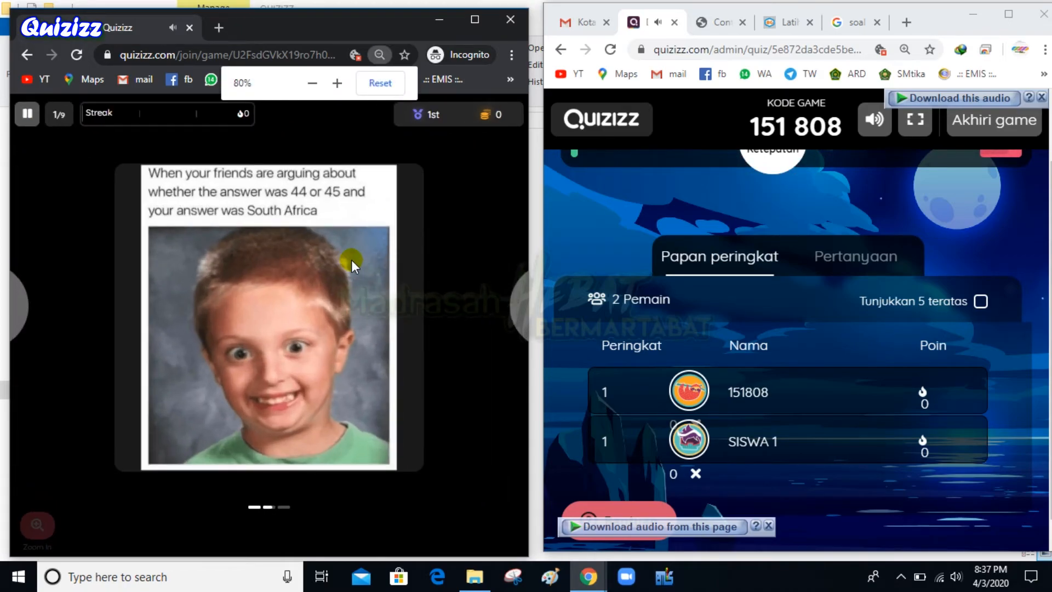
pyautogui.hotkey('ctrl', '-')
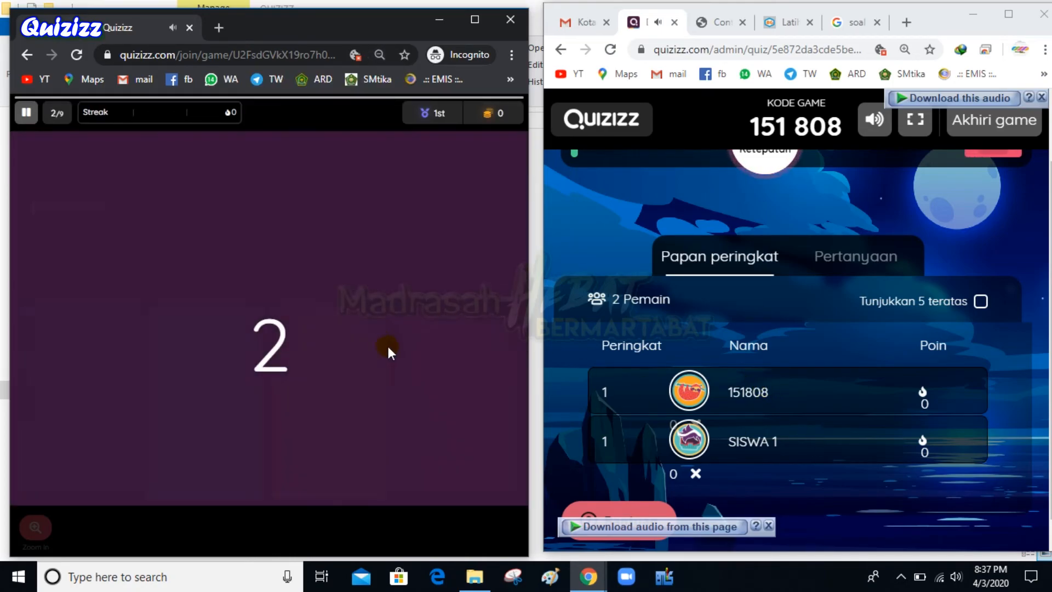
# Answer konveksi, dinamo sepeda dan setrika listrik, 250 J and gaya, then close the student window
pyautogui.click(209, 415)
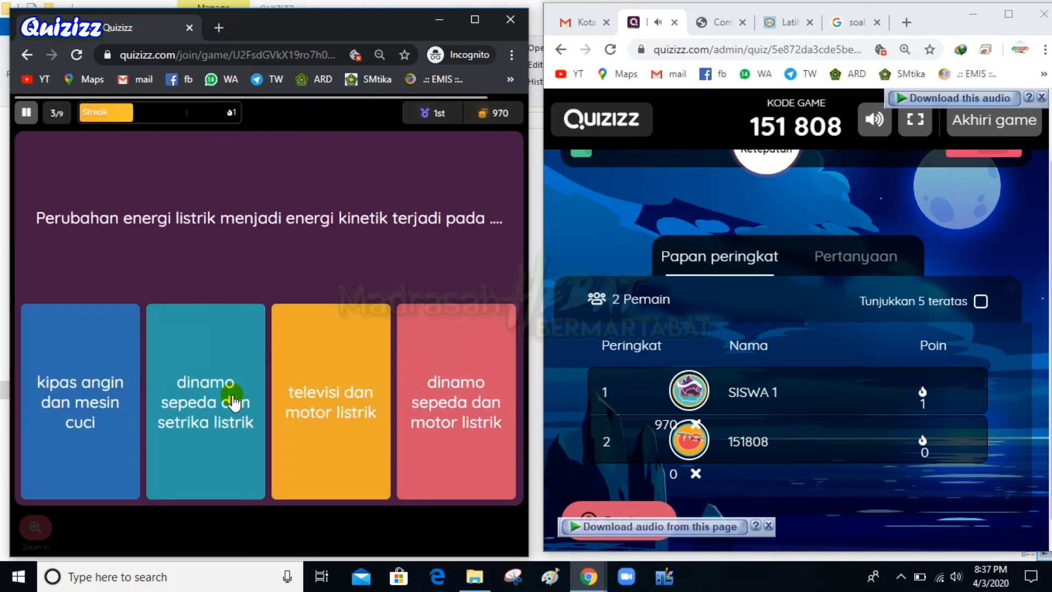
pyautogui.click(234, 402)
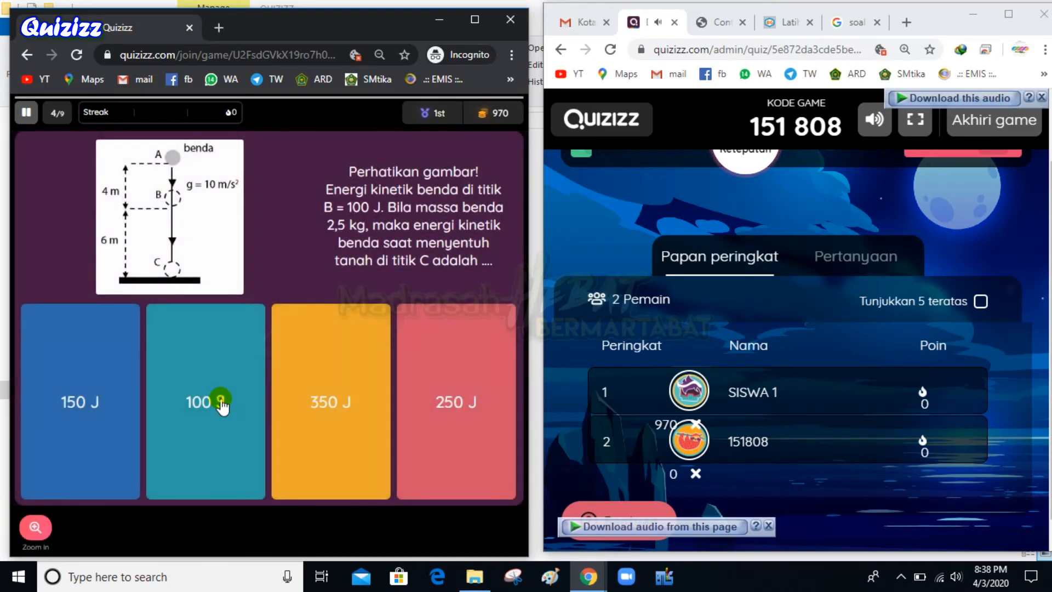
pyautogui.click(426, 405)
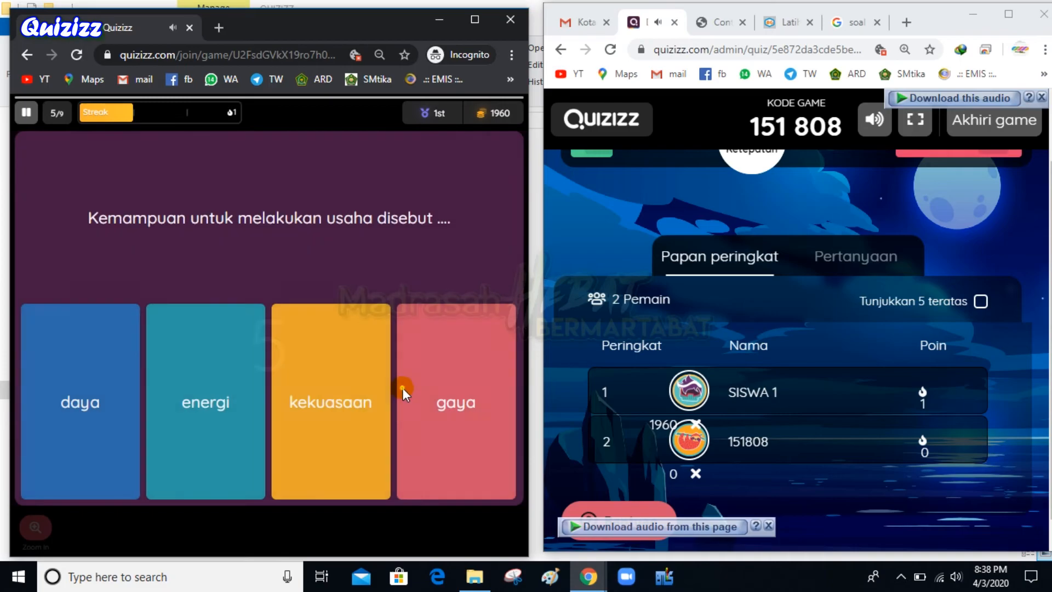
pyautogui.click(453, 402)
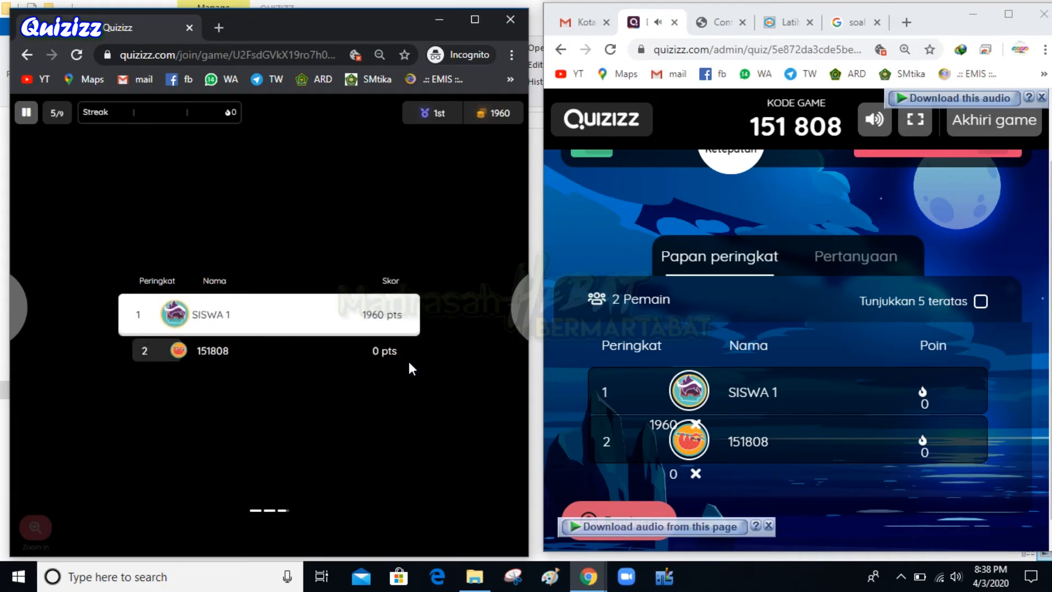
pyautogui.hotkey('ctrl', 'f')
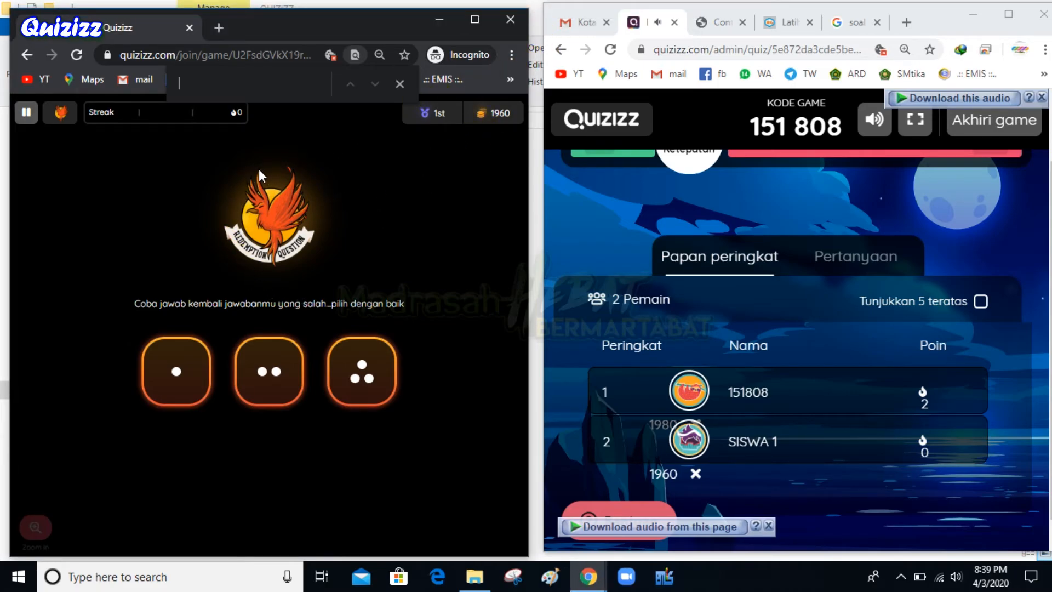
pyautogui.click(513, 22)
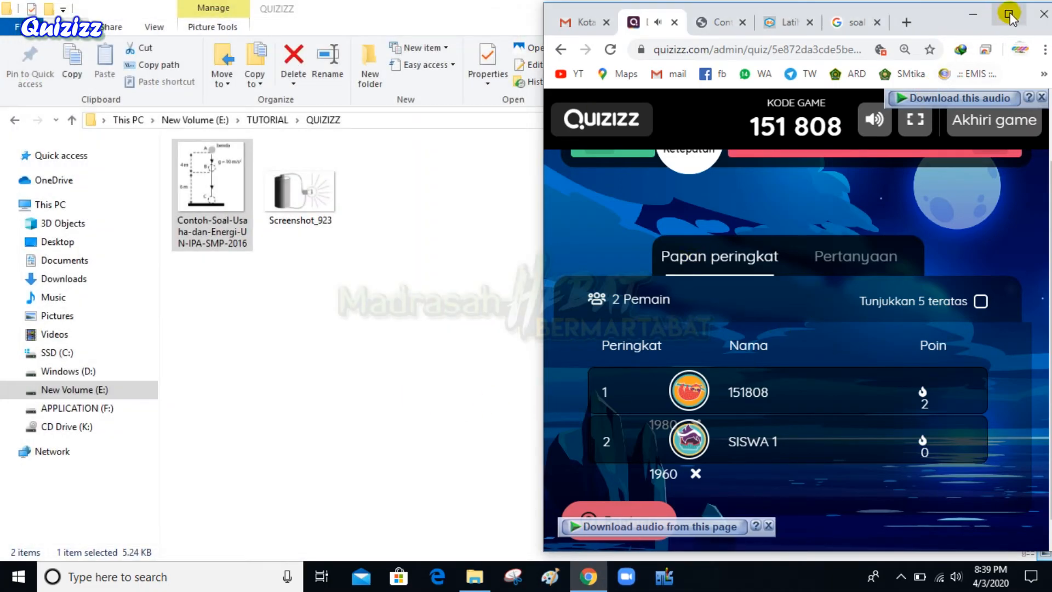
# Maximize the host dashboard, review each question's results, and return to the zoomed-out leaderboard
pyautogui.click(1009, 15)
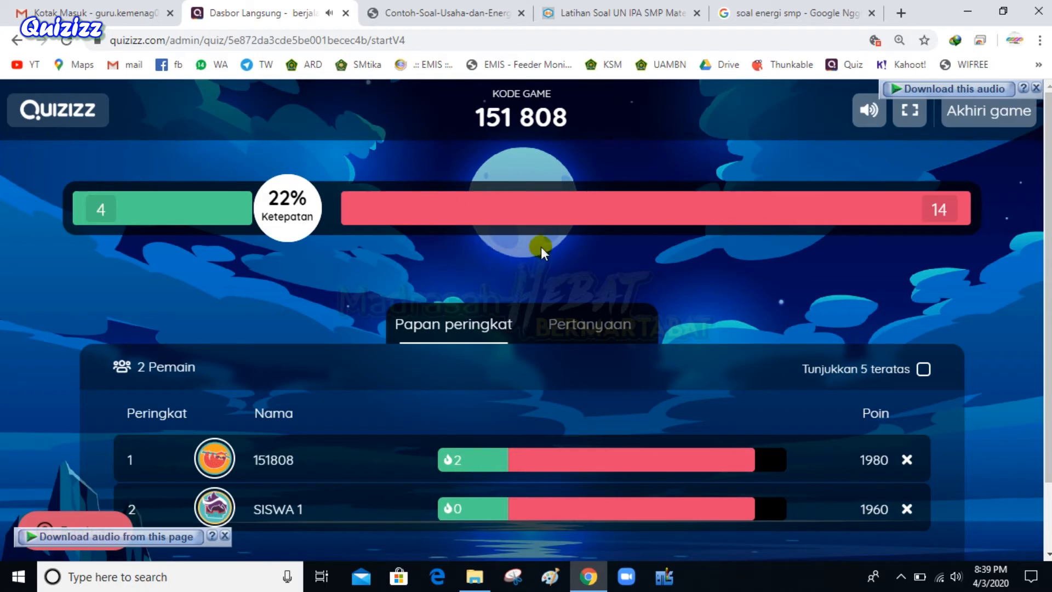
pyautogui.click(622, 328)
pyautogui.scroll(-4, 548, 381)
pyautogui.scroll(4, 510, 417)
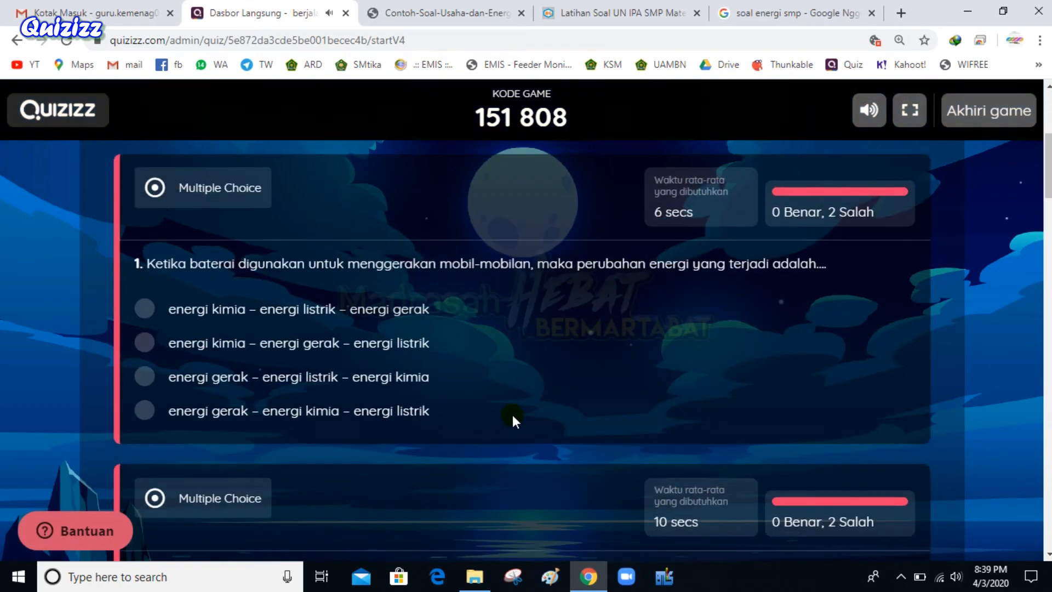
pyautogui.scroll(-1, 471, 406)
pyautogui.scroll(-15, 488, 330)
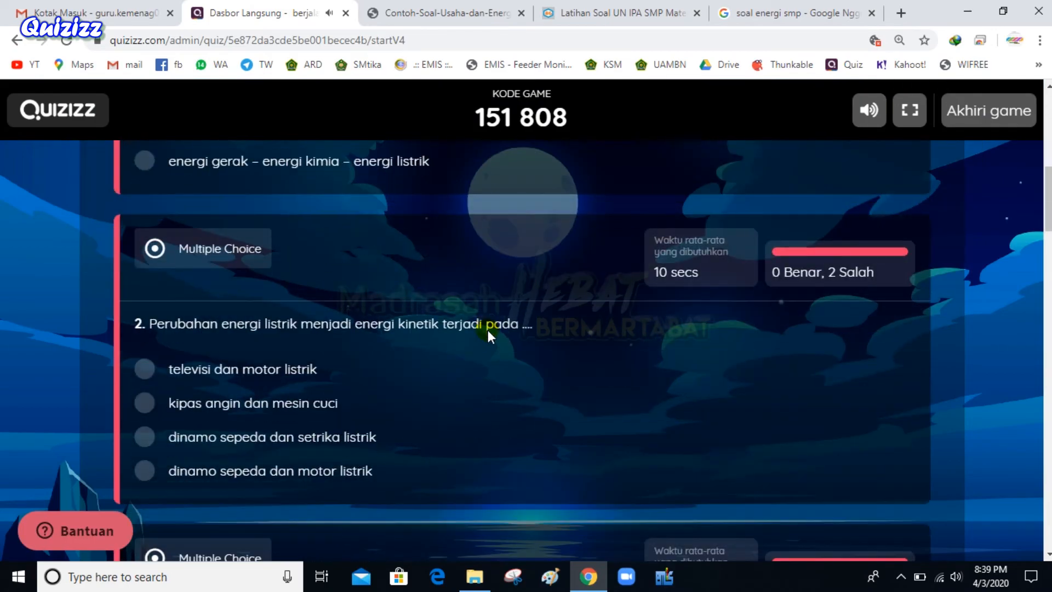
pyautogui.scroll(-1, 534, 407)
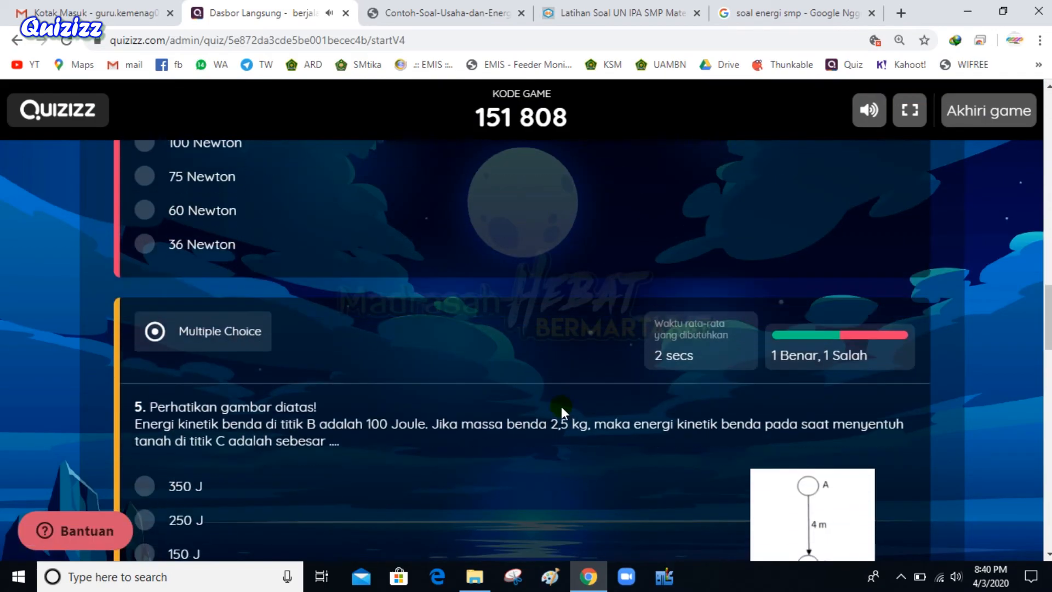
pyautogui.scroll(18, 530, 436)
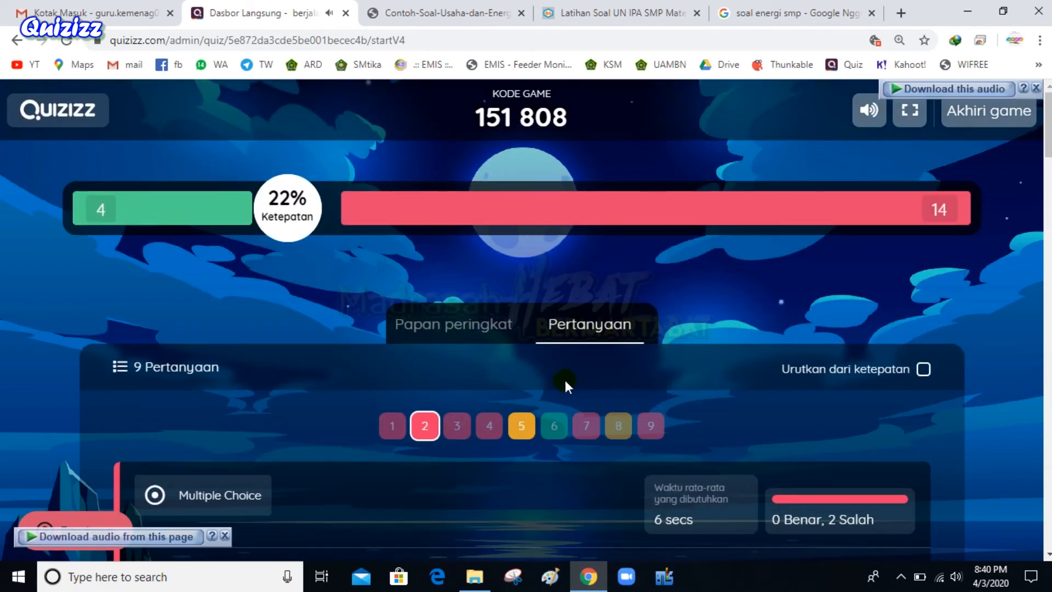
pyautogui.click(489, 318)
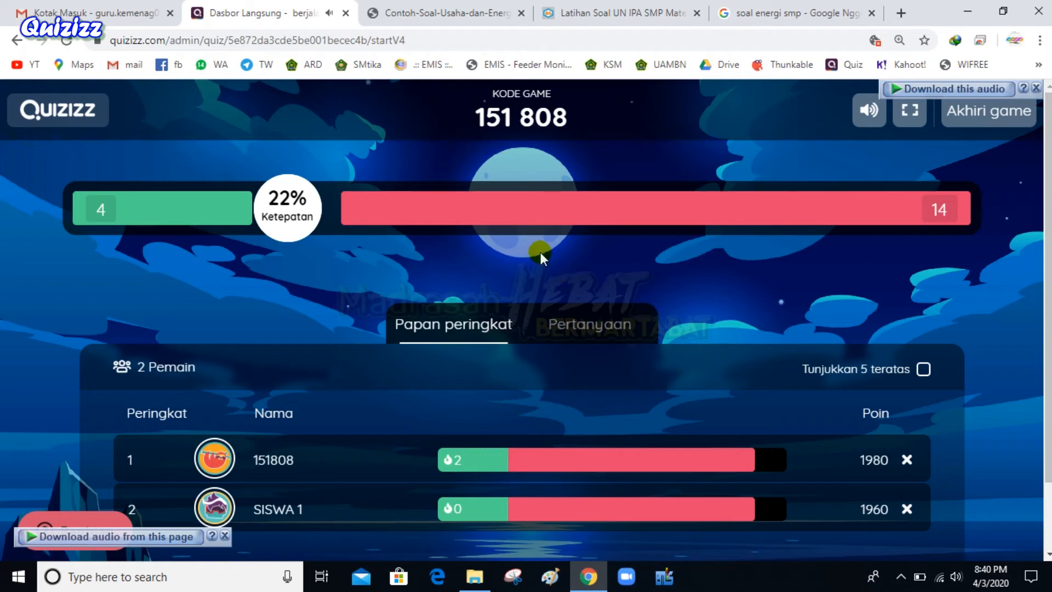
pyautogui.hotkey('ctrl', '-')
pyautogui.hotkey('ctrl', '-')
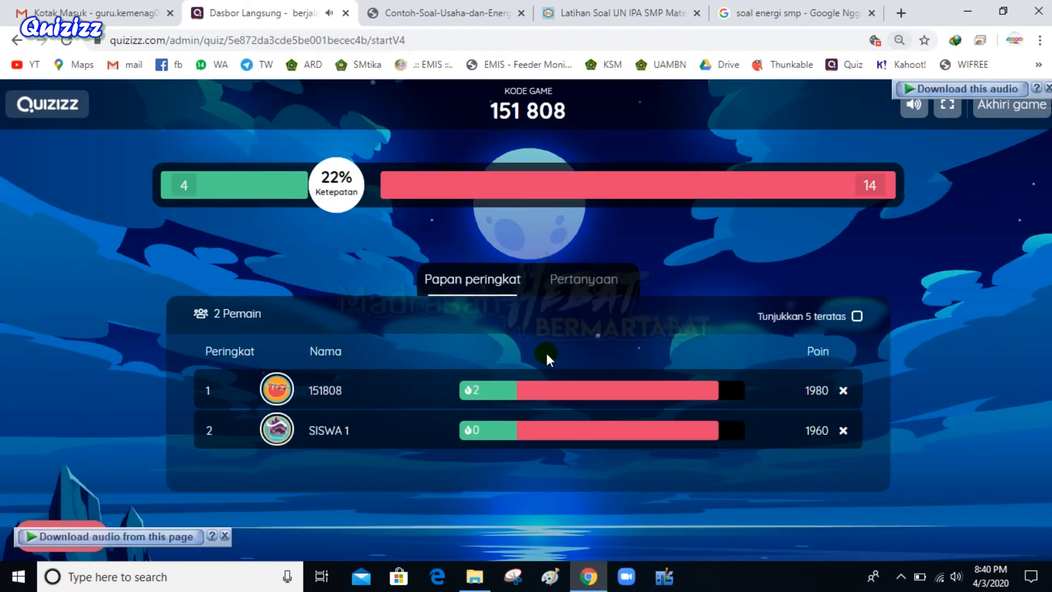
# End the Energi game with AKHIRI GAME and exit the summary page
pyautogui.click(1005, 109)
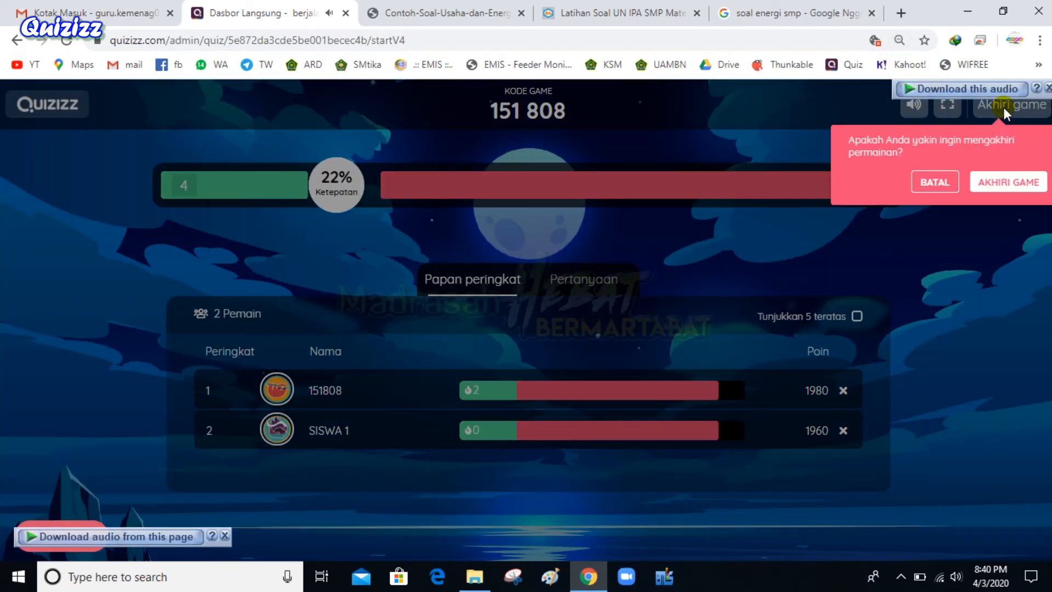
pyautogui.click(984, 189)
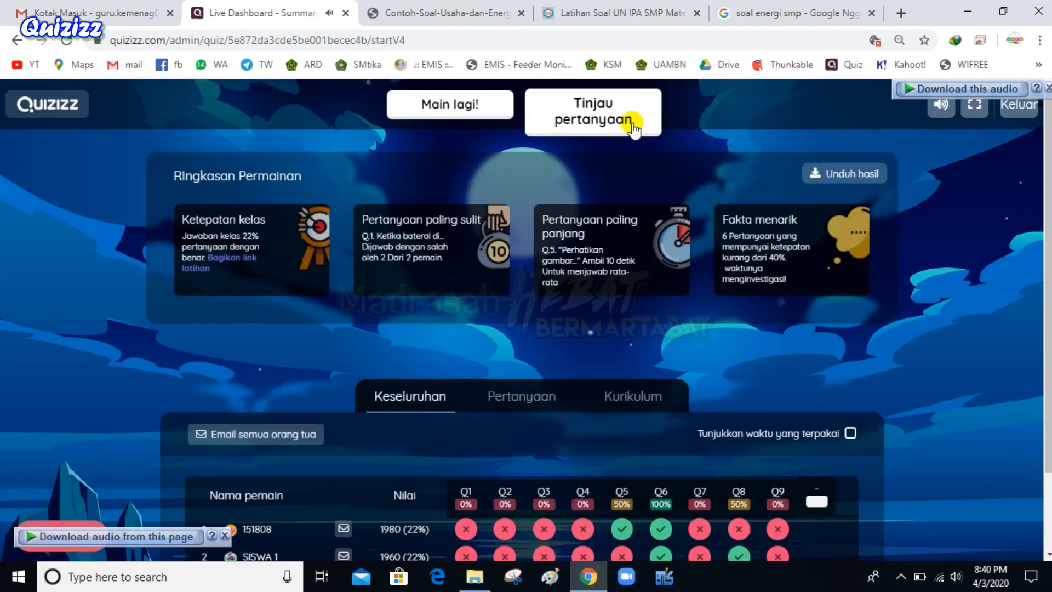
pyautogui.click(1017, 110)
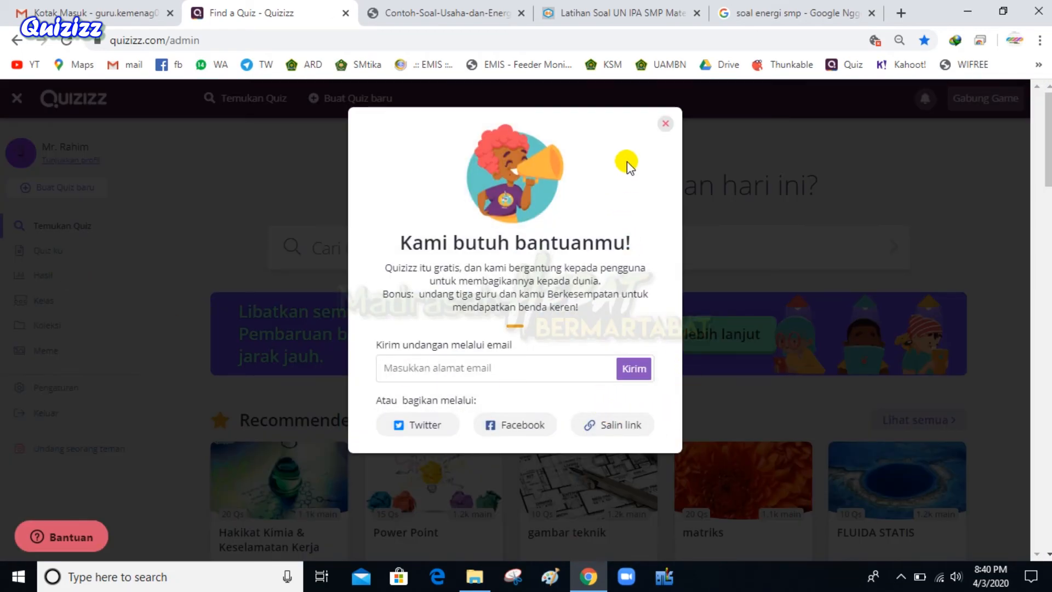
# Dismiss the help popup, go to Hasil, and open the finished Energi report's menu
pyautogui.click(665, 128)
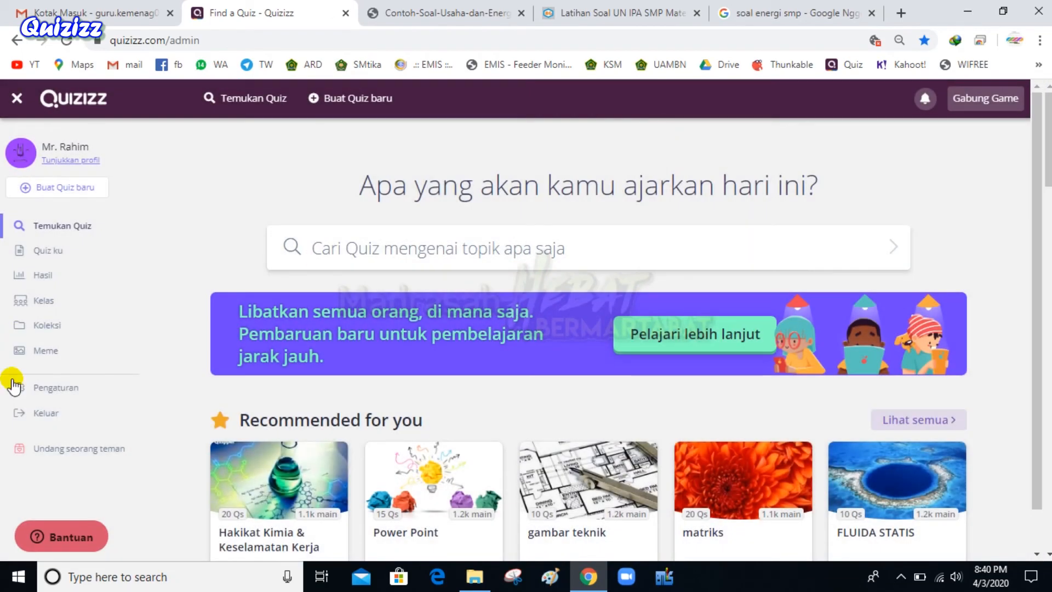
pyautogui.click(63, 279)
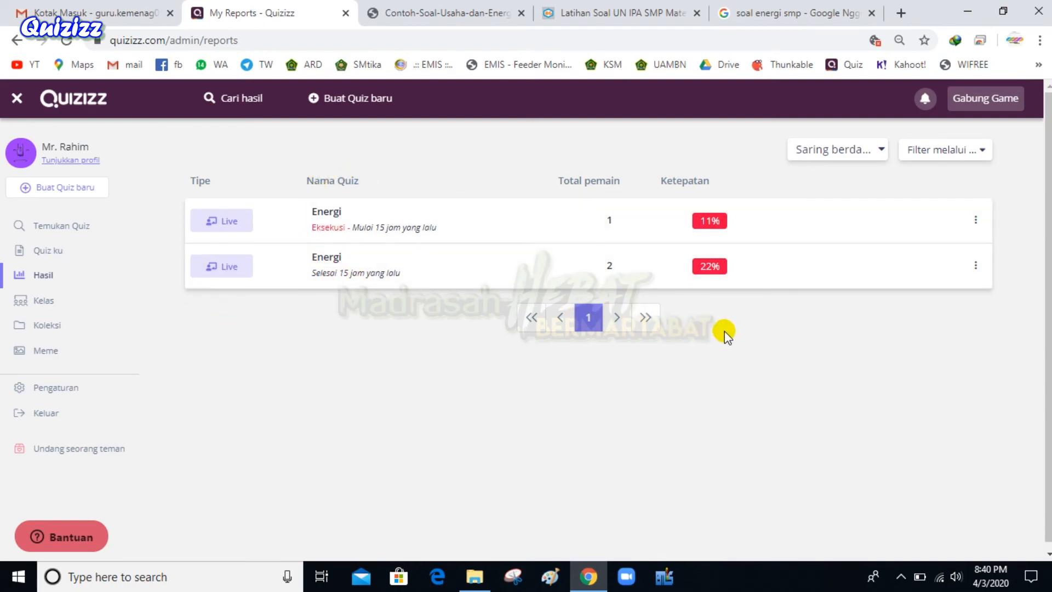
pyautogui.click(976, 266)
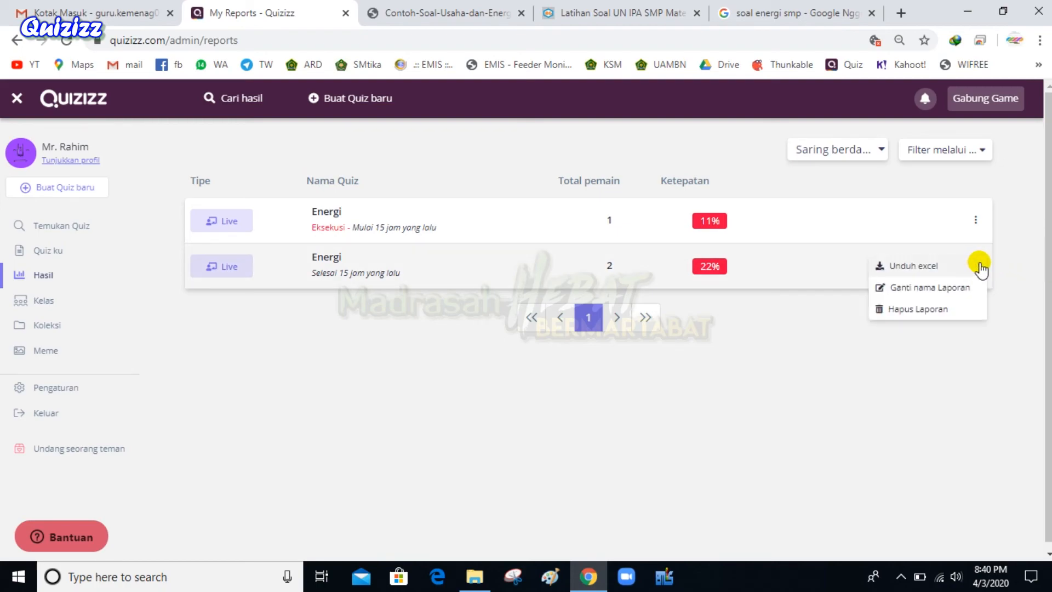
# Start the Energi report's Excel download and close the energy diagram image tab
pyautogui.click(915, 265)
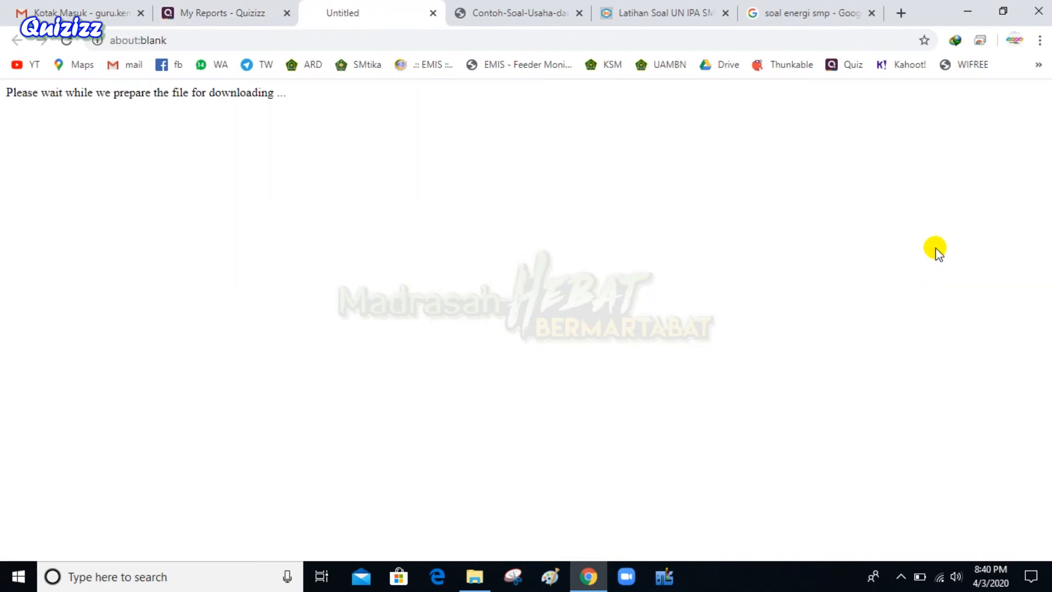
pyautogui.click(235, 12)
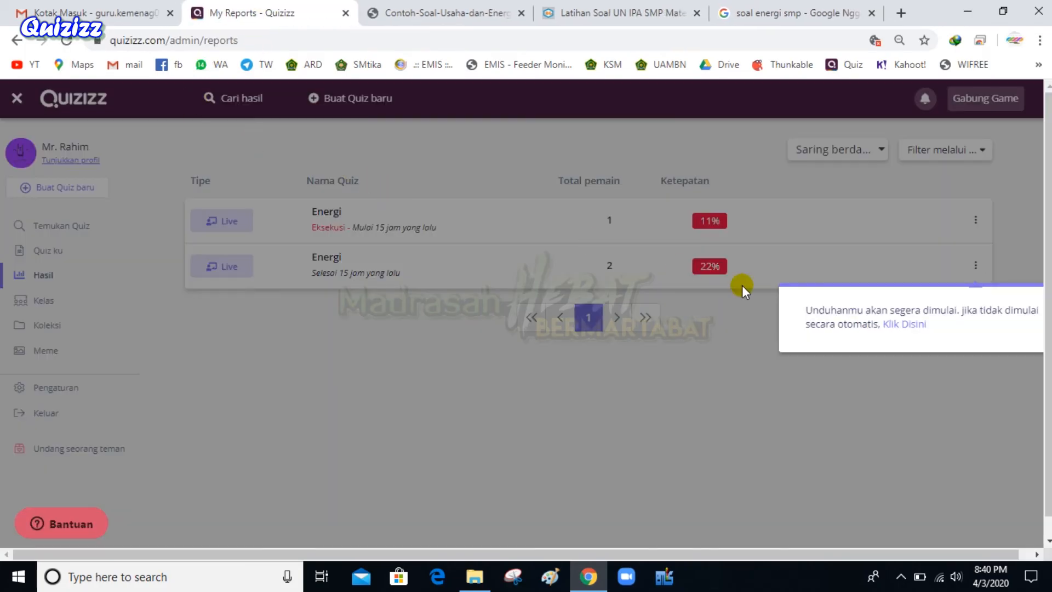
pyautogui.click(726, 393)
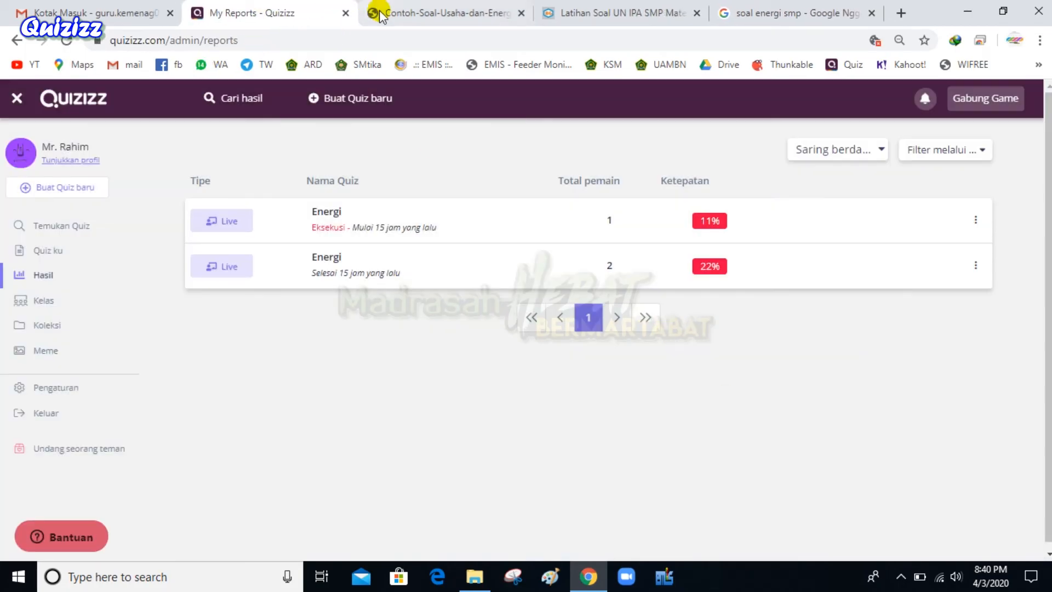
pyautogui.click(375, 11)
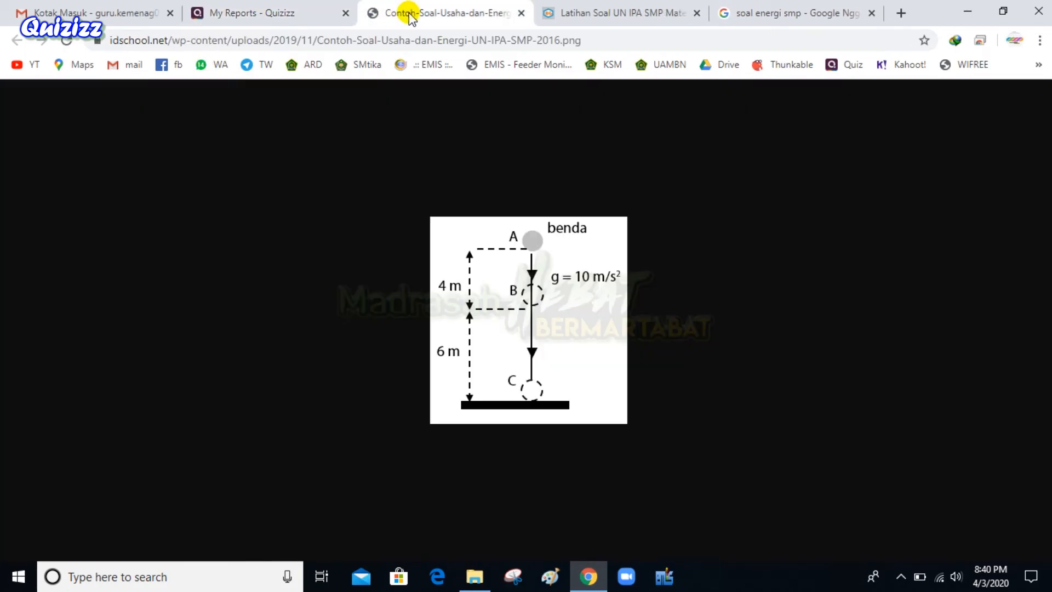
pyautogui.click(521, 12)
pyautogui.click(318, 10)
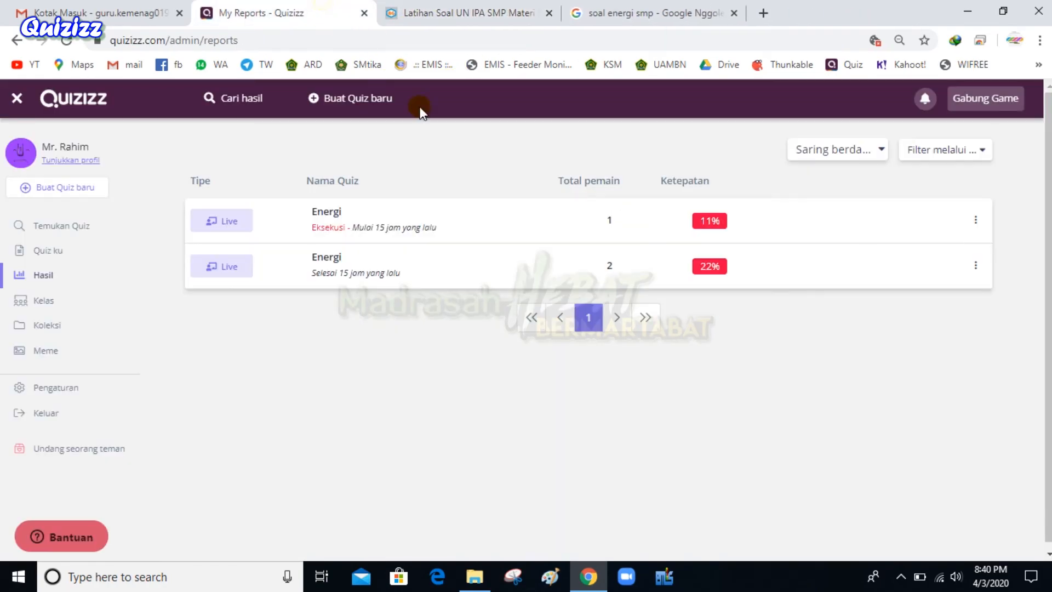
# Clear the old WhatsApp image, PENGAJUAN and Template_Excel entries from Chrome's downloads list
pyautogui.hotkey('ctrl', 'j')
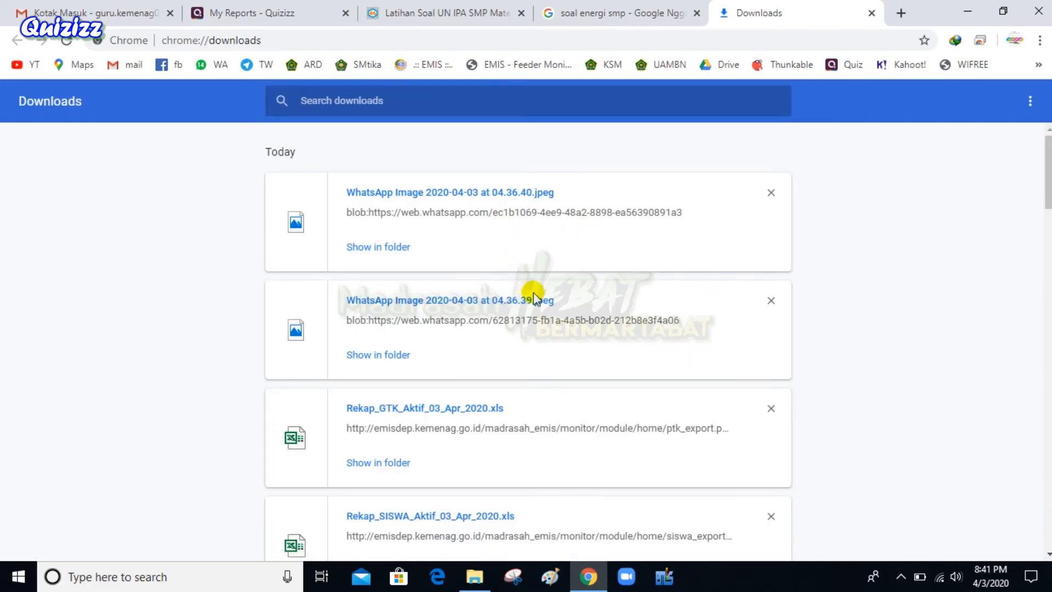
pyautogui.click(771, 192)
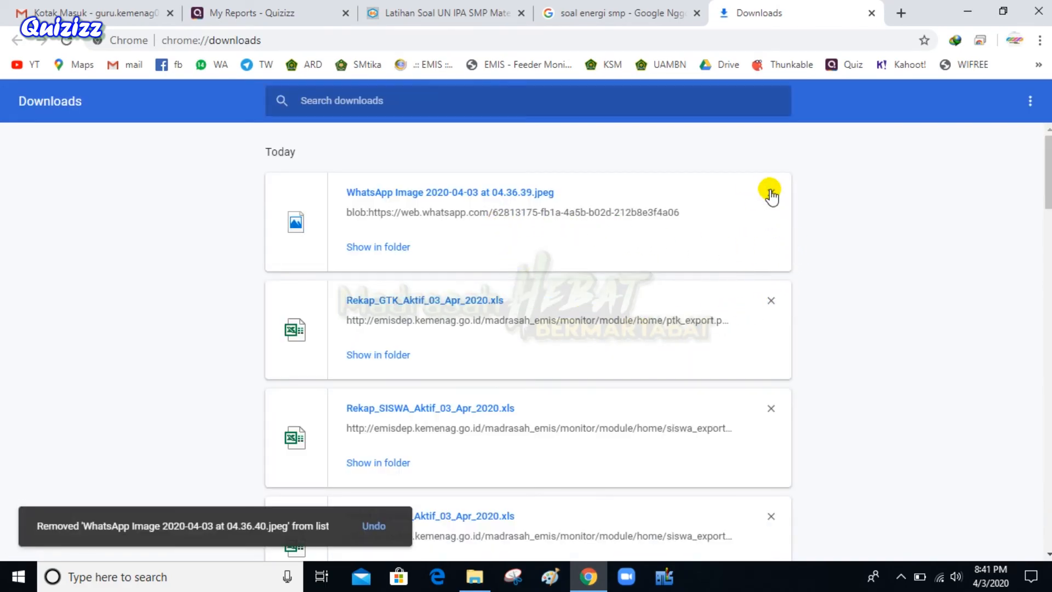
pyautogui.click(771, 192)
pyautogui.click(771, 194)
pyautogui.tripleClick(771, 193)
pyautogui.tripleClick(772, 192)
pyautogui.tripleClick(772, 192)
pyautogui.tripleClick(771, 192)
pyautogui.doubleClick(771, 192)
pyautogui.click(870, 12)
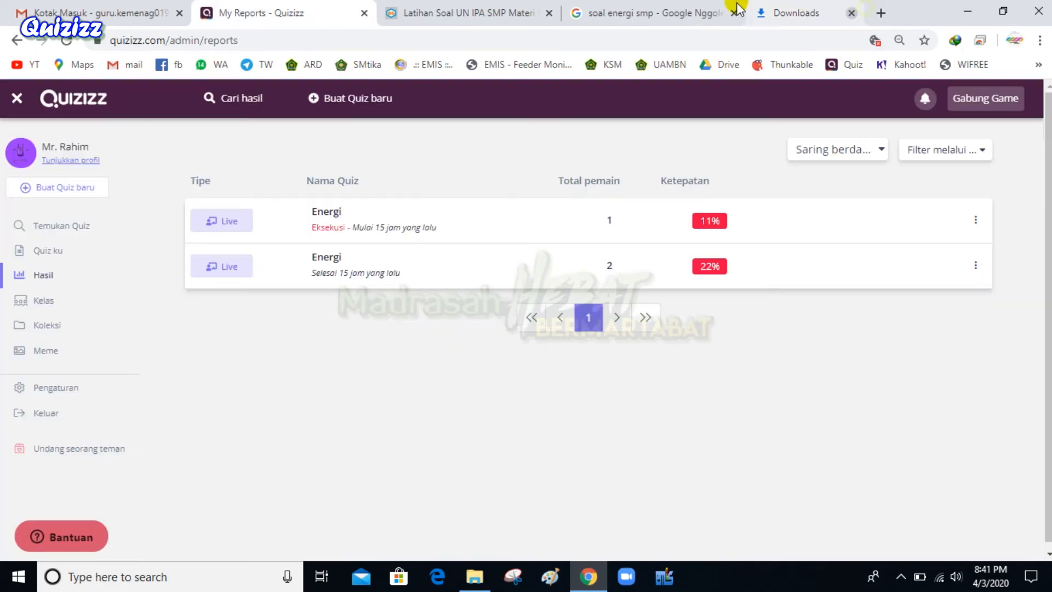
pyautogui.click(976, 266)
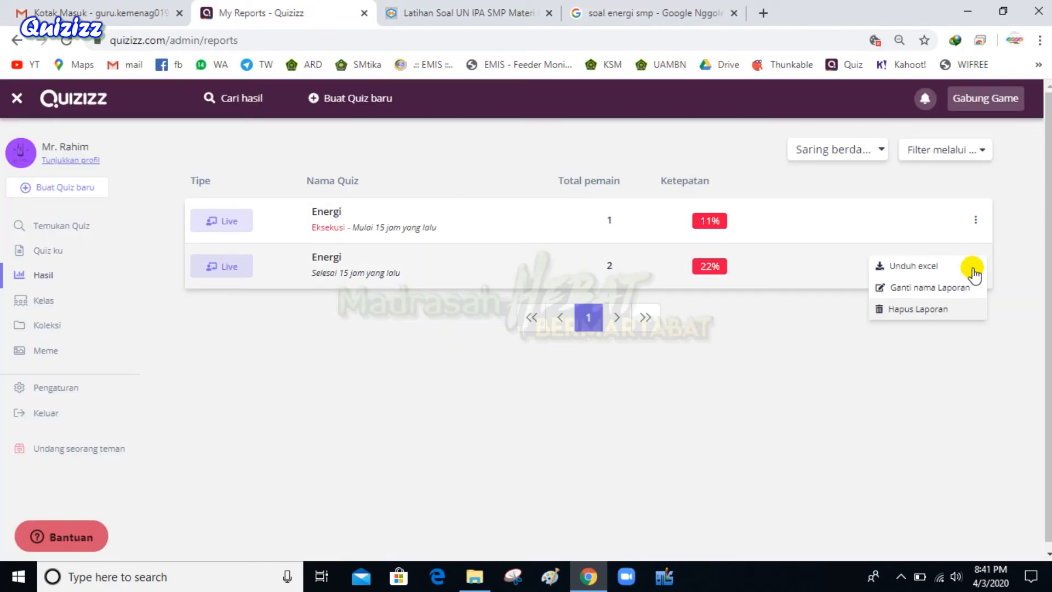
# Download the Energi report as .xlsx again and open it in Excel from the download bar
pyautogui.click(911, 267)
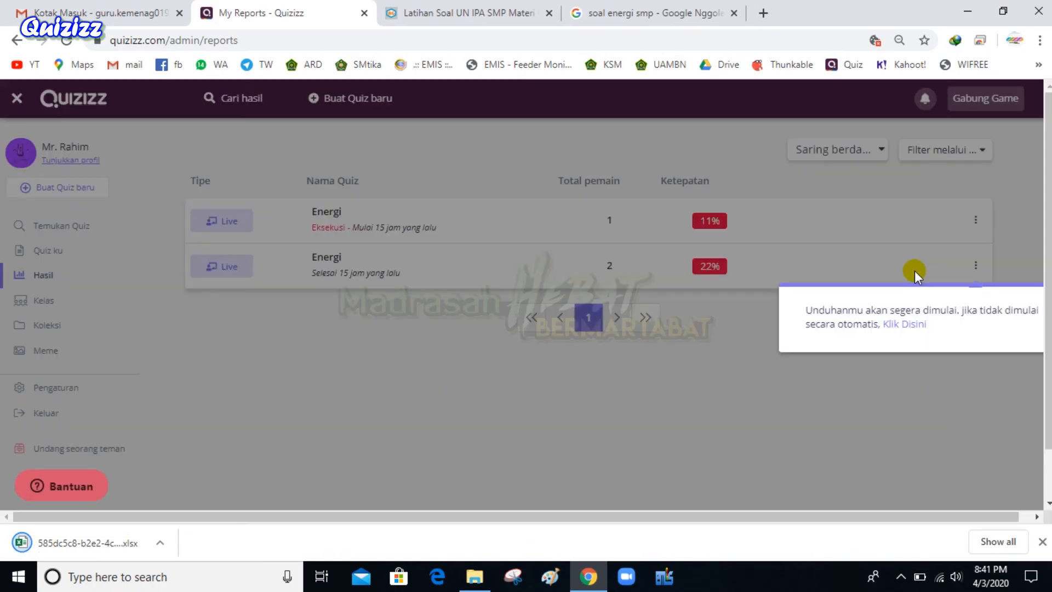
pyautogui.click(113, 539)
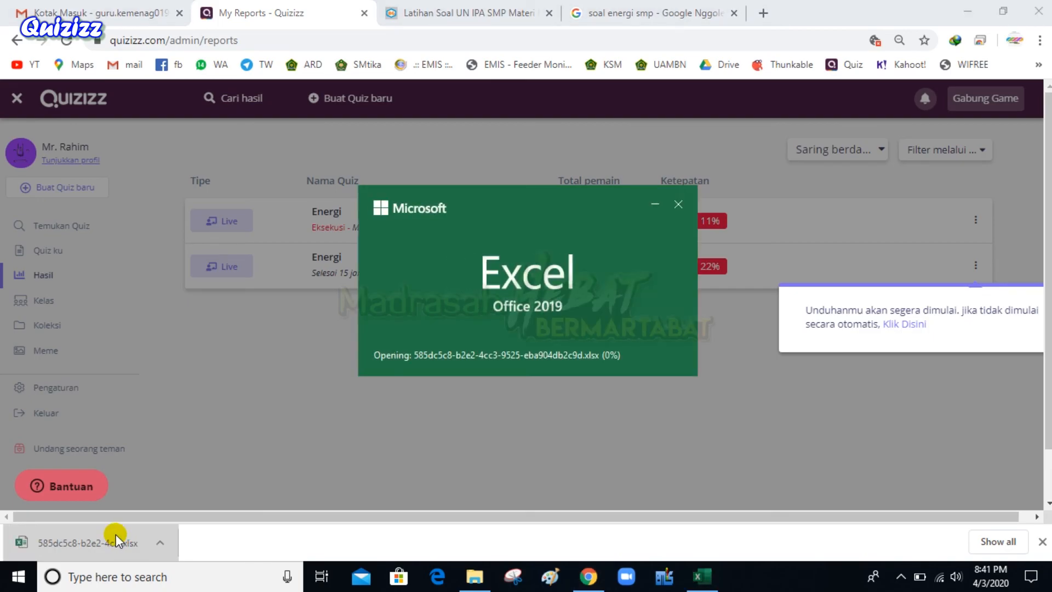
# Maximize the report in Excel and compare the Player Level and Class Level sheets
pyautogui.click(576, 110)
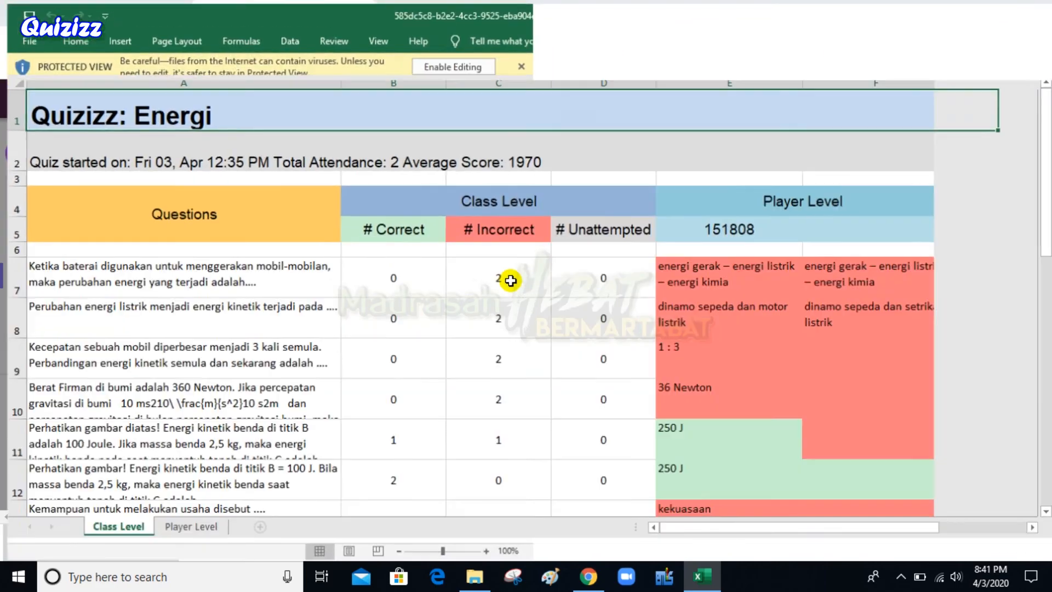
pyautogui.scroll(-5, 484, 363)
pyautogui.scroll(4, 485, 362)
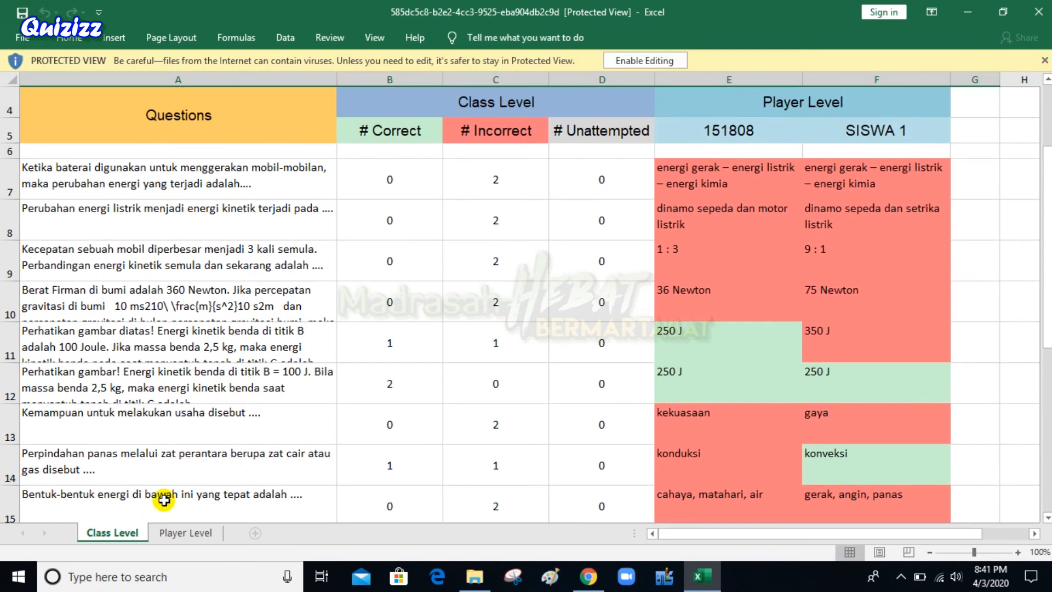
pyautogui.click(198, 535)
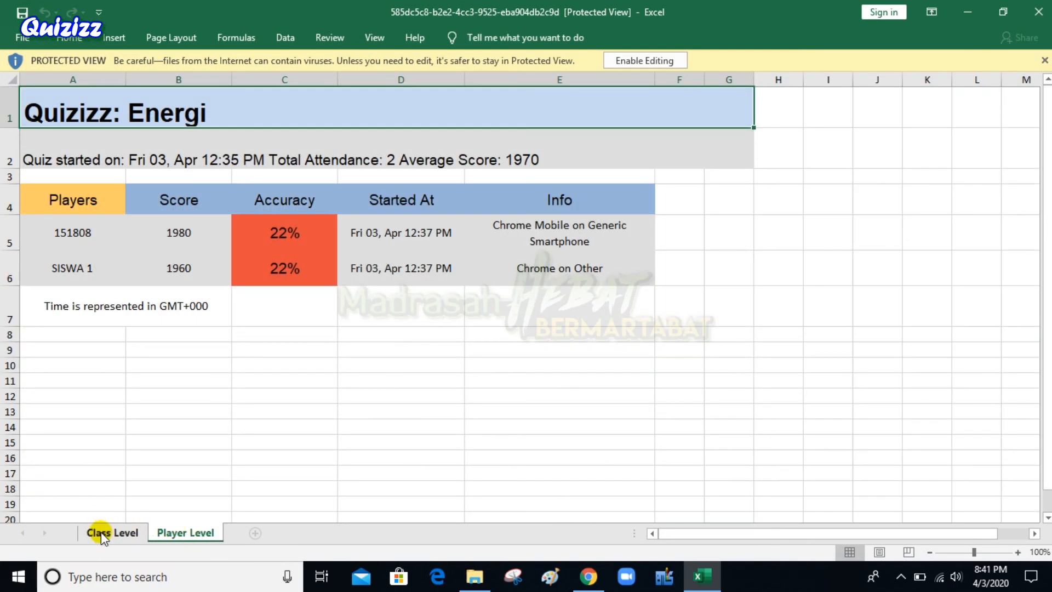
pyautogui.click(104, 534)
pyautogui.scroll(1, 82, 305)
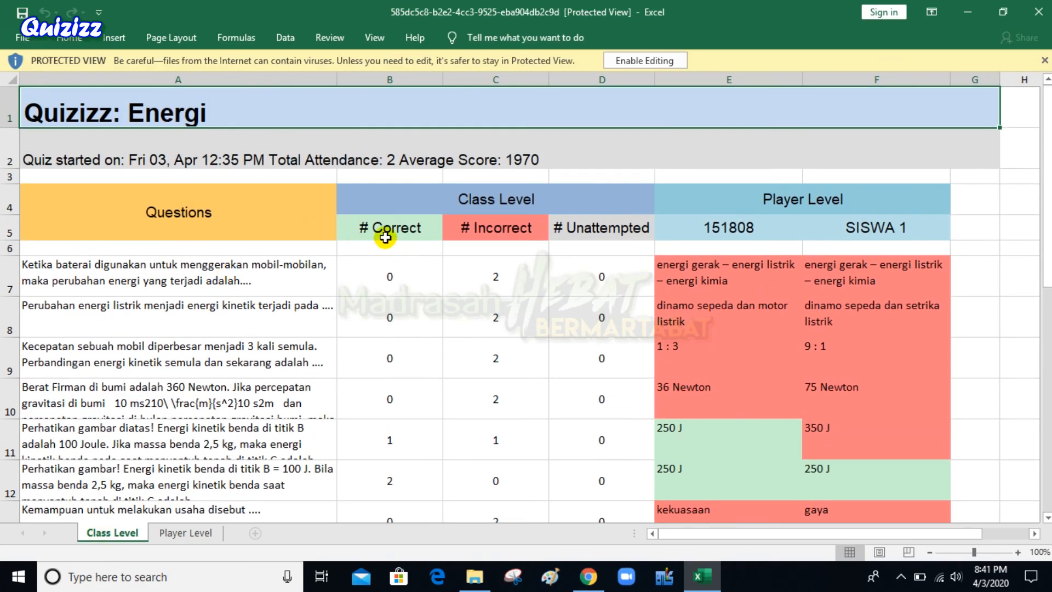
# Inspect the first question's text and correct, incorrect and unattempted counts, then select B7:C12
pyautogui.click(262, 265)
pyautogui.click(403, 280)
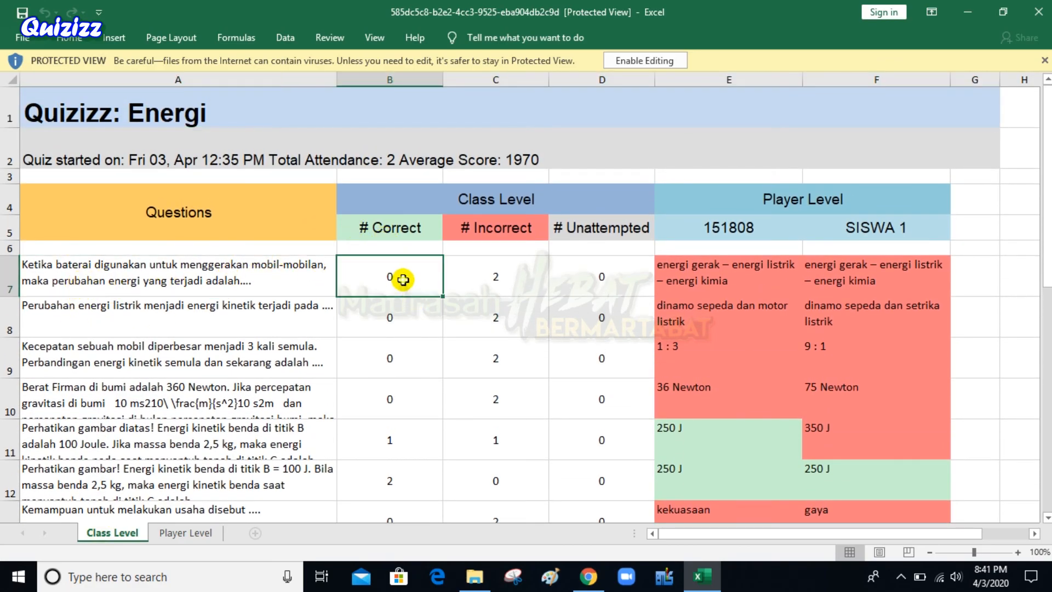
pyautogui.click(461, 273)
pyautogui.click(579, 277)
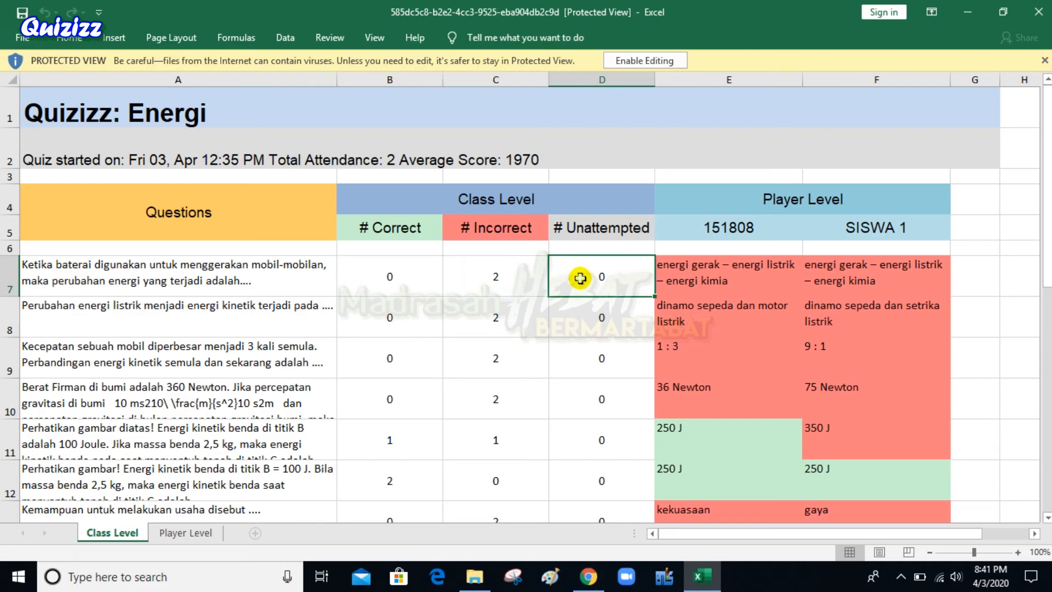
pyautogui.moveTo(340, 277); pyautogui.dragTo(532, 492)
pyautogui.scroll(-6, 707, 311)
pyautogui.scroll(6, 712, 326)
# Select the first player's answers in column E and the second player's F12, then scroll to Total/Accuracy
pyautogui.moveTo(735, 267)
pyautogui.mouseDown()
pyautogui.moveTo(747, 547)
pyautogui.moveTo(667, 400)
pyautogui.moveTo(724, 278)
pyautogui.mouseUp()
pyautogui.moveTo(697, 236); pyautogui.dragTo(713, 309)
pyautogui.scroll(1, 690, 366)
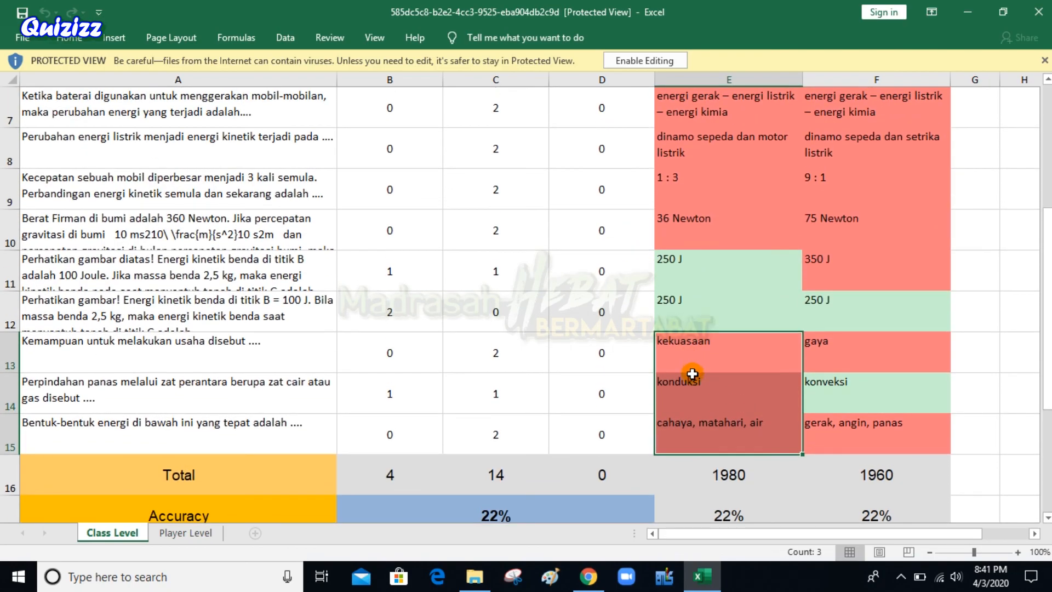
pyautogui.moveTo(680, 308); pyautogui.dragTo(688, 268)
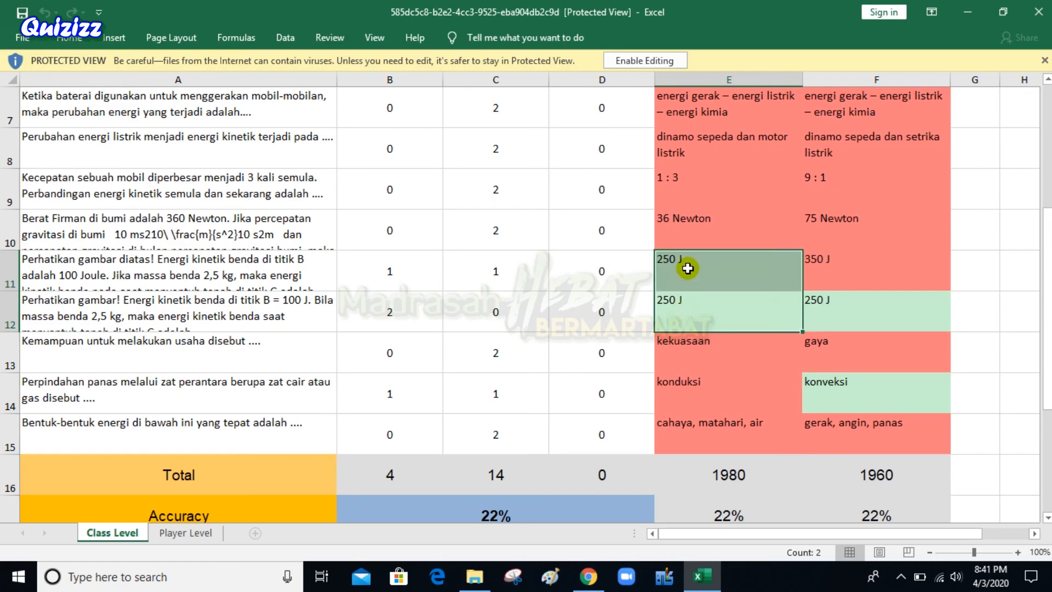
pyautogui.click(849, 313)
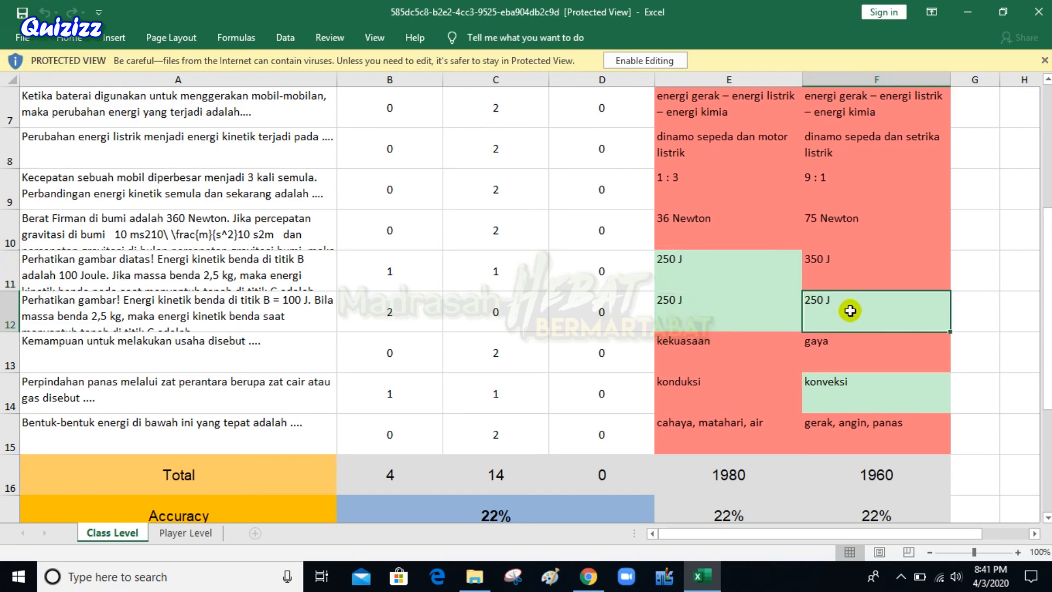
pyautogui.scroll(-1, 274, 469)
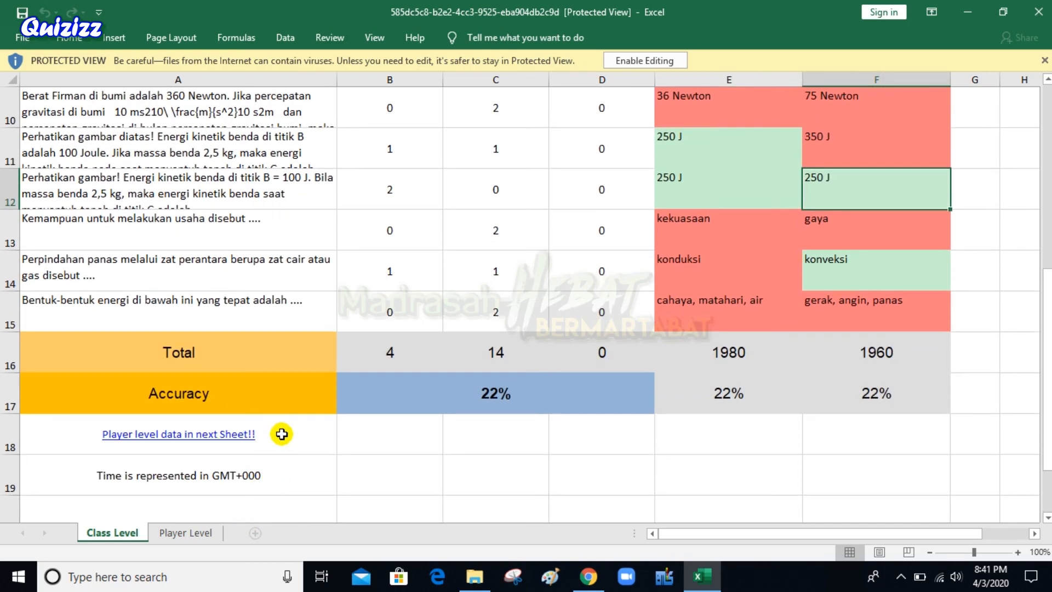
pyautogui.scroll(-3, 281, 439)
pyautogui.click(198, 533)
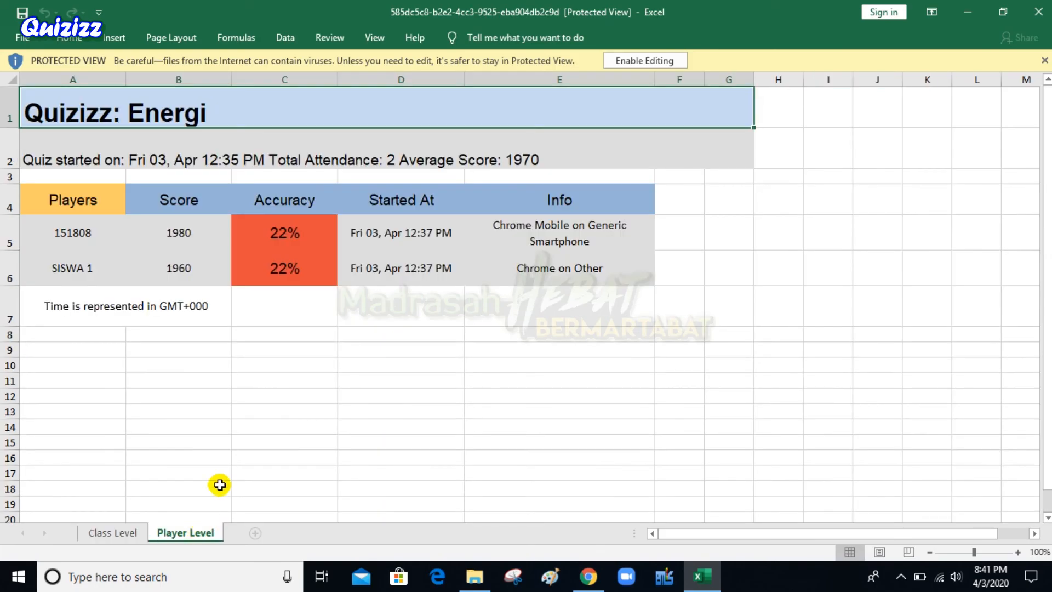
pyautogui.click(118, 532)
pyautogui.click(184, 531)
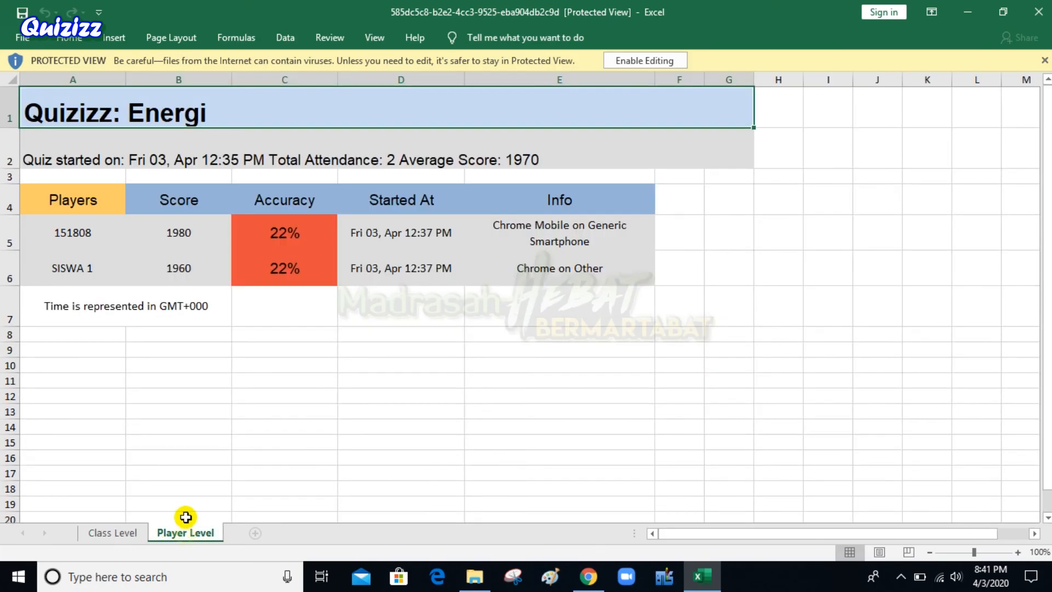
pyautogui.click(83, 246)
pyautogui.click(63, 269)
pyautogui.moveTo(82, 231); pyautogui.dragTo(301, 265)
pyautogui.click(256, 205)
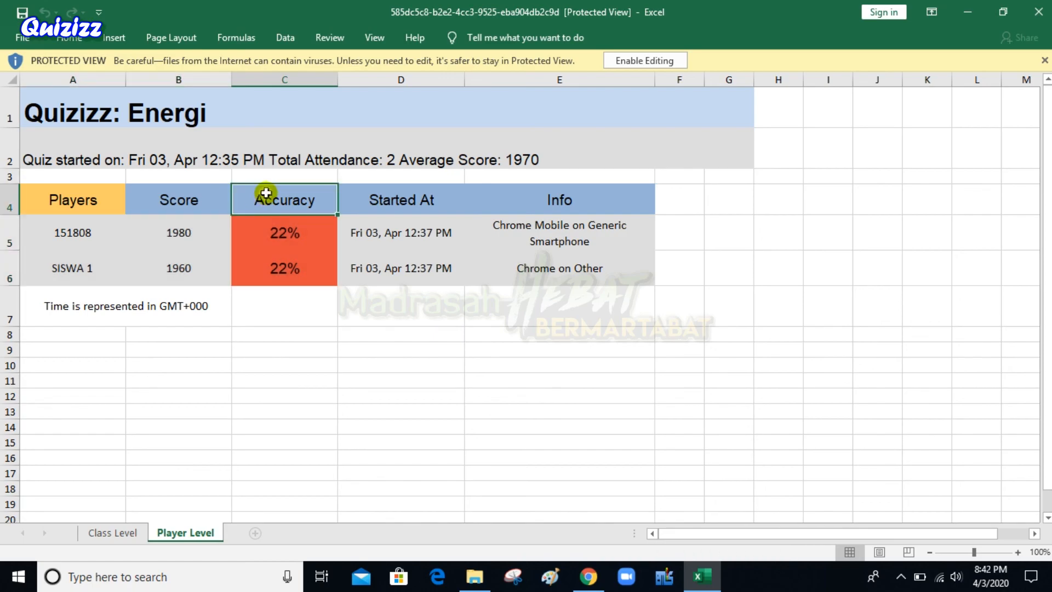
pyautogui.click(191, 197)
pyautogui.click(404, 380)
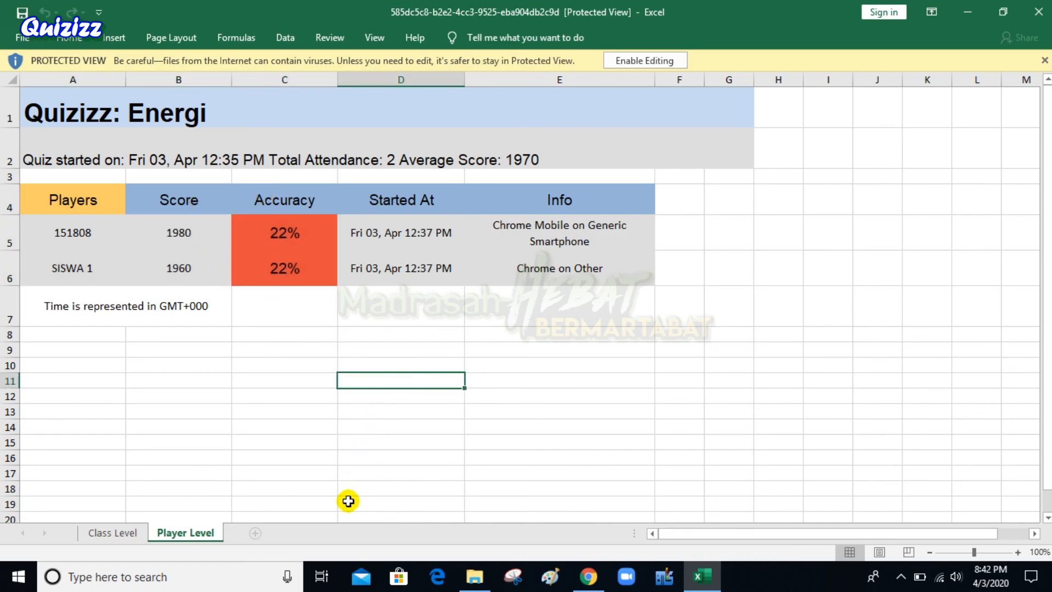
pyautogui.click(100, 534)
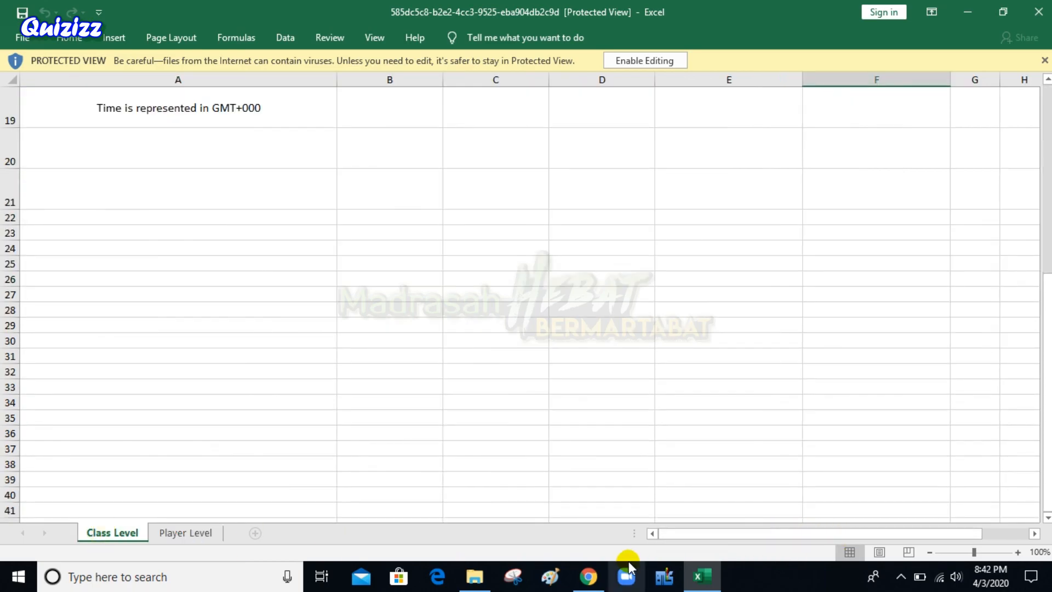
# Dismiss the download notice, visit Quiz ku, Hasil and Temukan Quiz, then land on Kelas
pyautogui.click(585, 573)
pyautogui.click(810, 395)
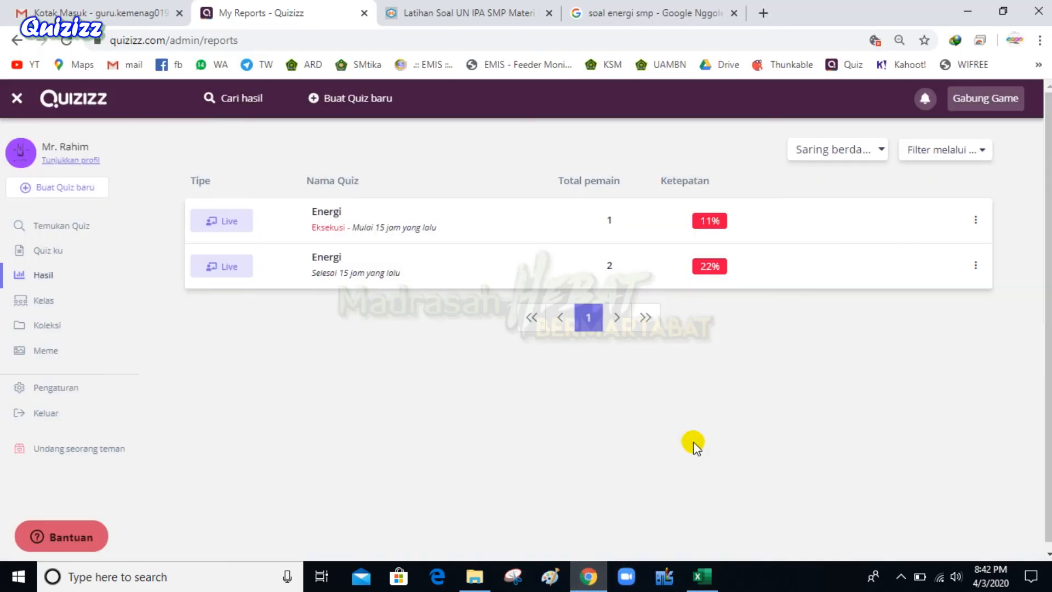
pyautogui.click(54, 253)
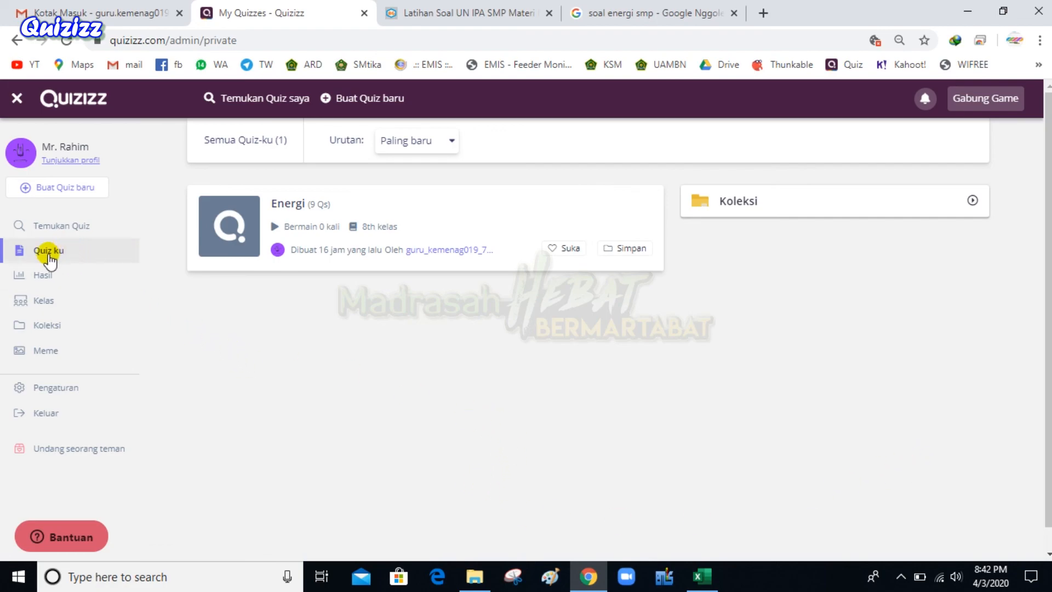
pyautogui.click(37, 276)
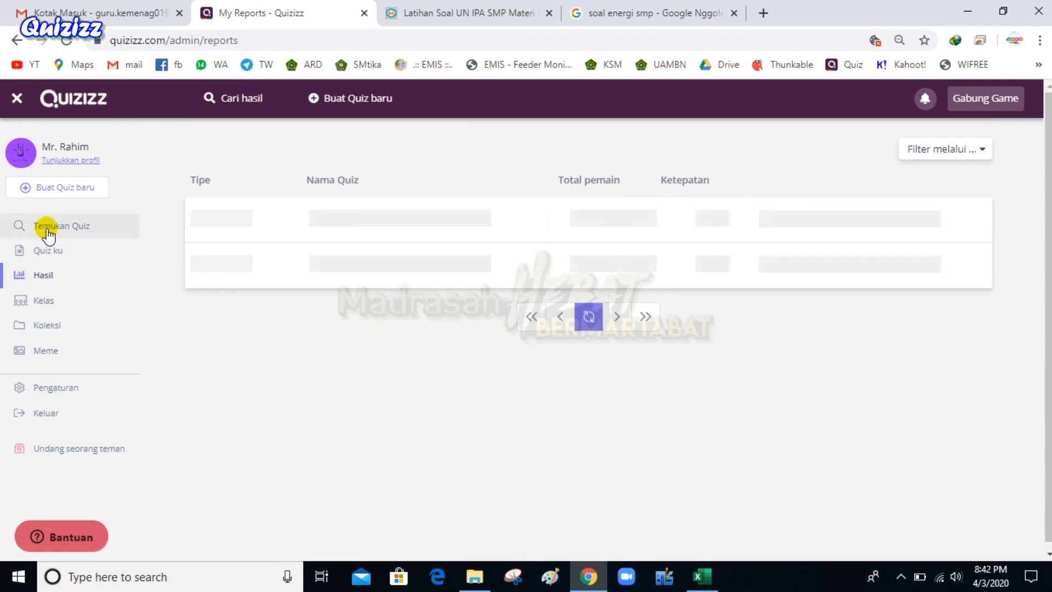
pyautogui.click(48, 231)
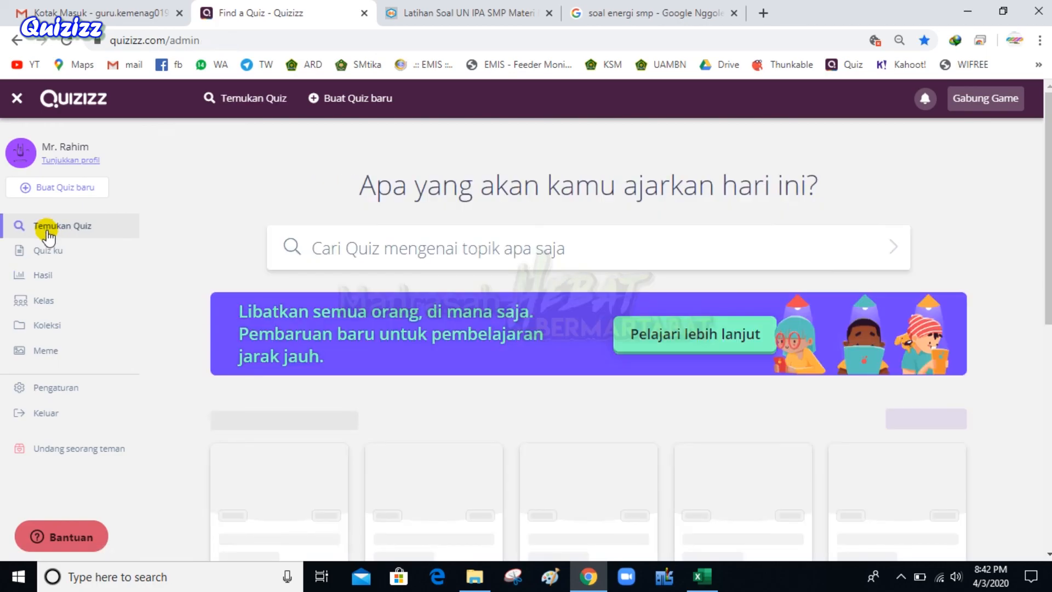
pyautogui.click(35, 275)
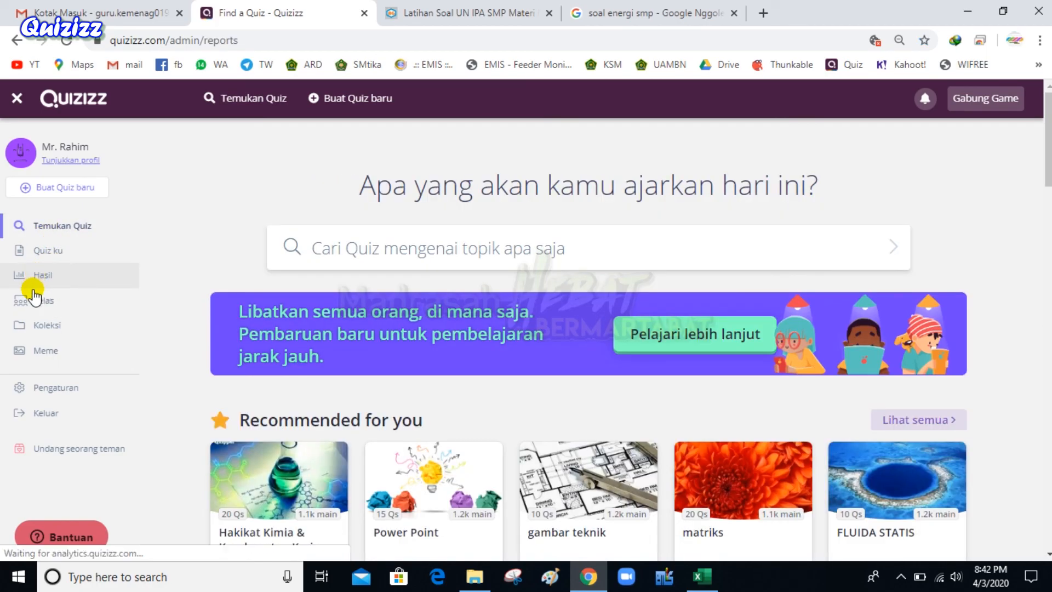
pyautogui.click(34, 301)
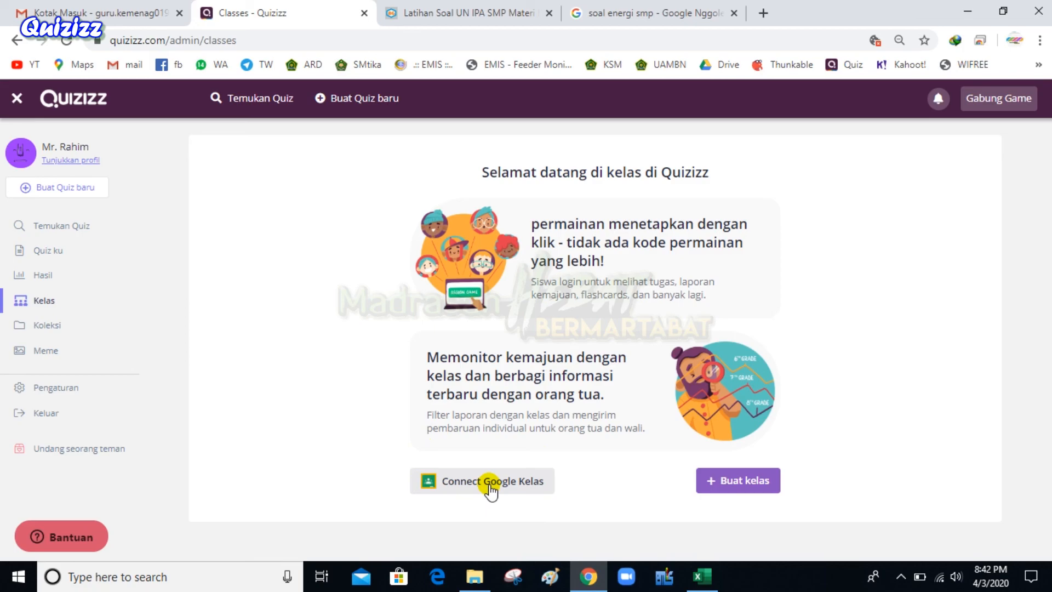
pyautogui.click(729, 482)
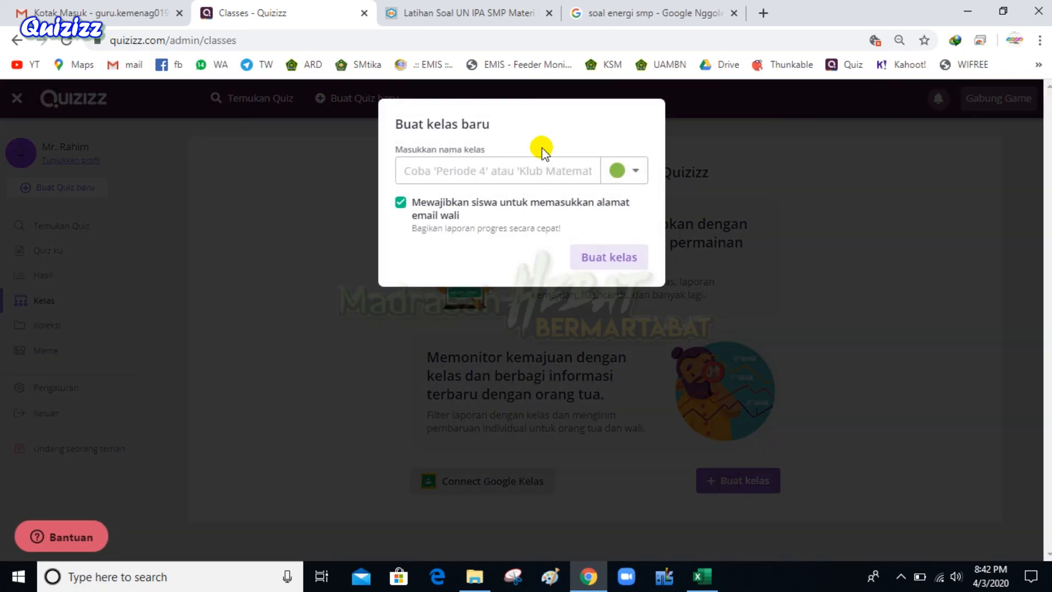
pyautogui.click(756, 126)
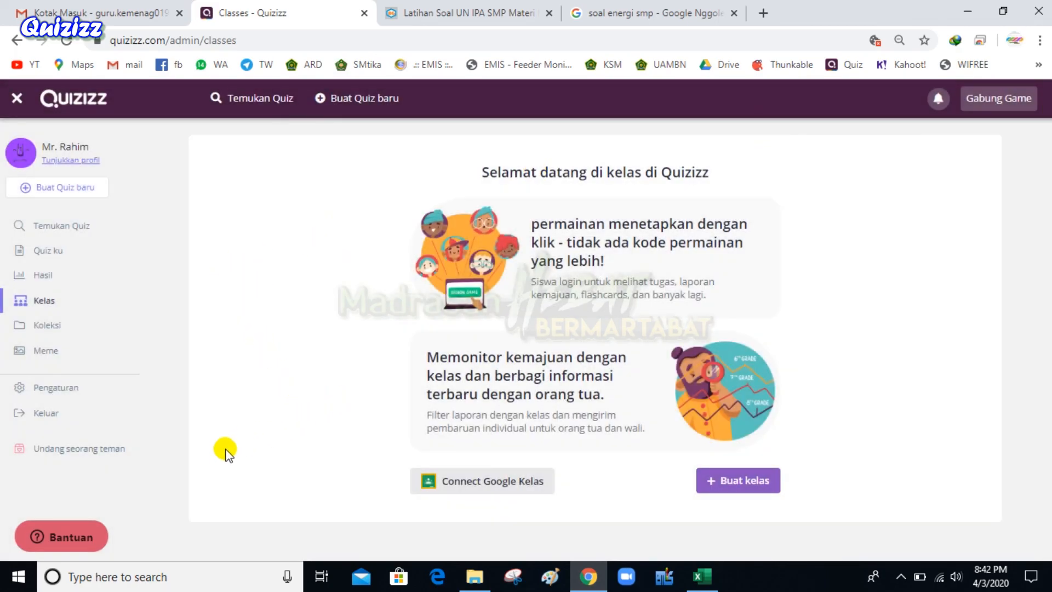
# Open Temukan Quiz and scroll down to the recommended and Matematika quizzes
pyautogui.click(68, 231)
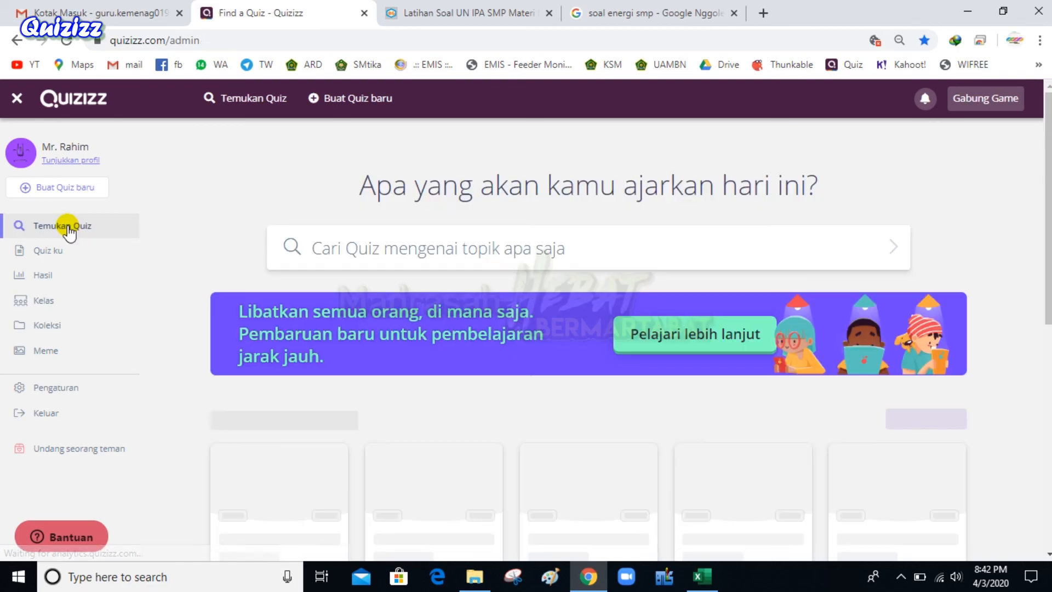
pyautogui.moveTo(423, 188); pyautogui.dragTo(368, 211)
pyautogui.click(873, 192)
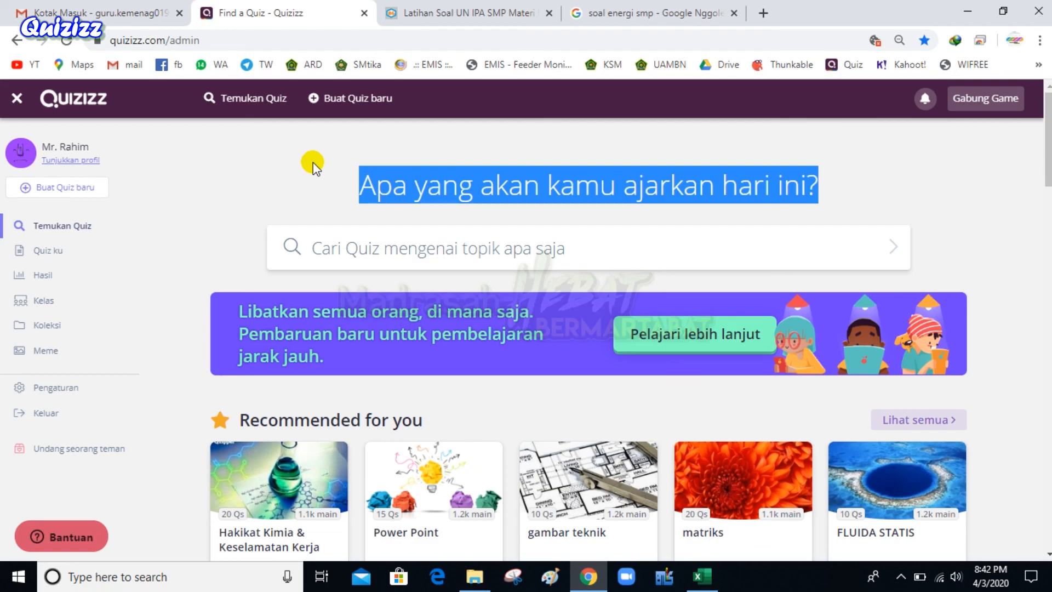
pyautogui.click(327, 148)
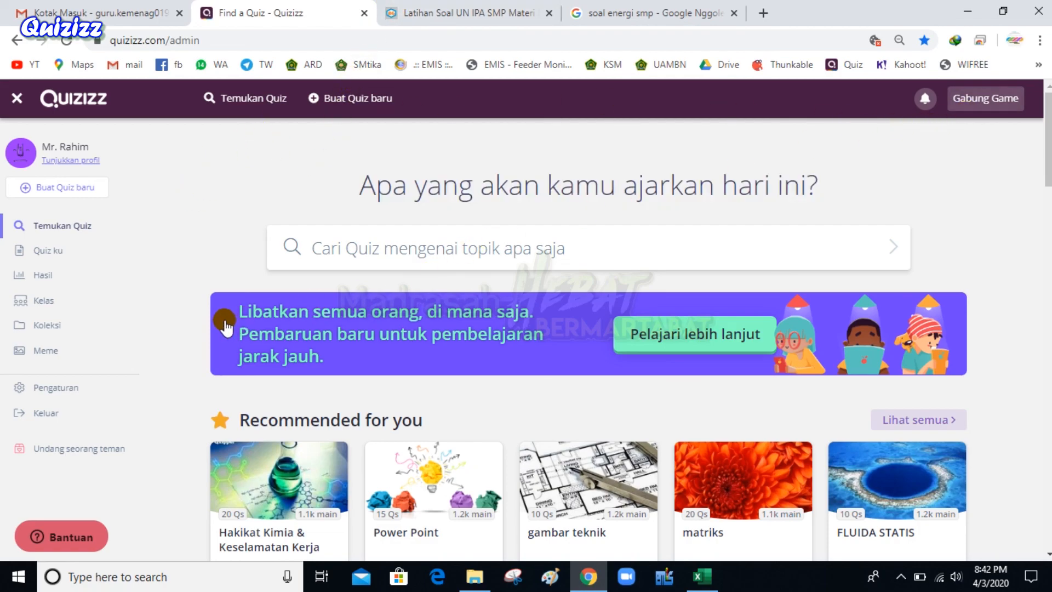
pyautogui.scroll(-3, 225, 327)
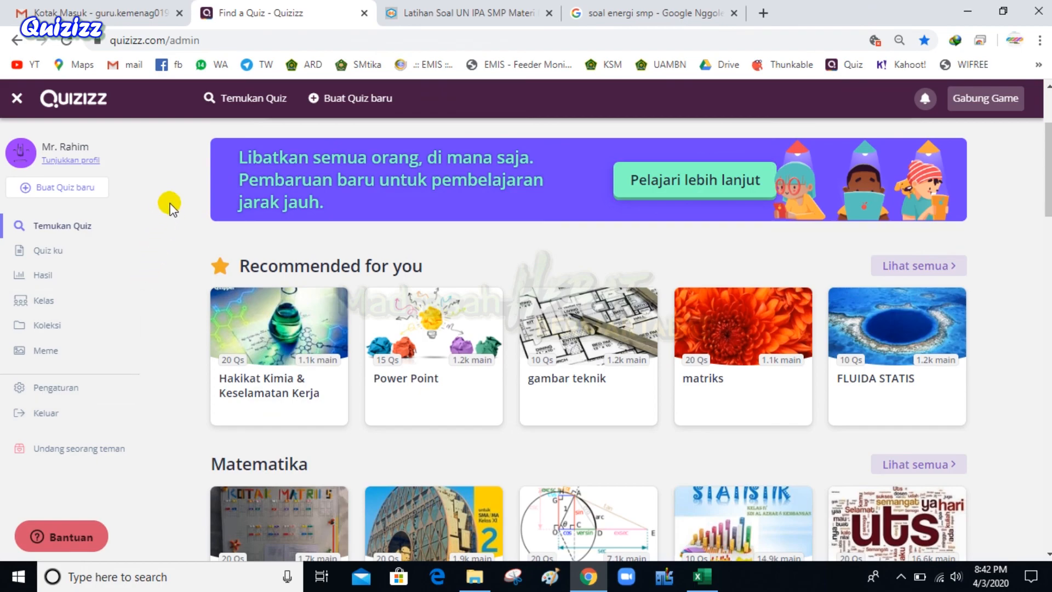